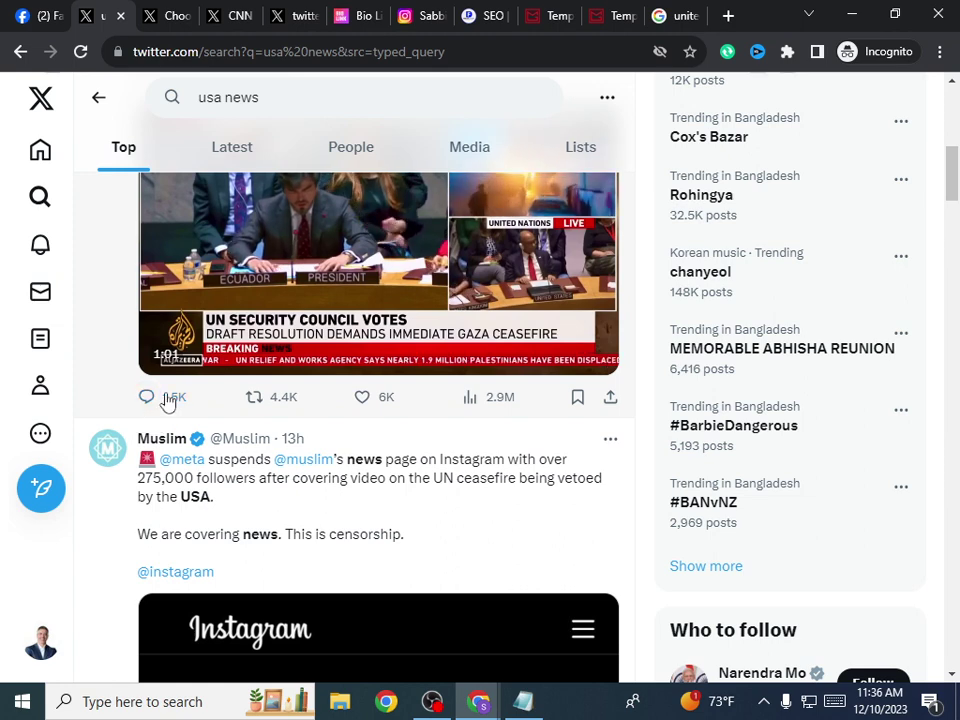
Step: Check the reply box of the UN Security Council vote post and browse the rest of the "usa news" results
left_click(156, 398)
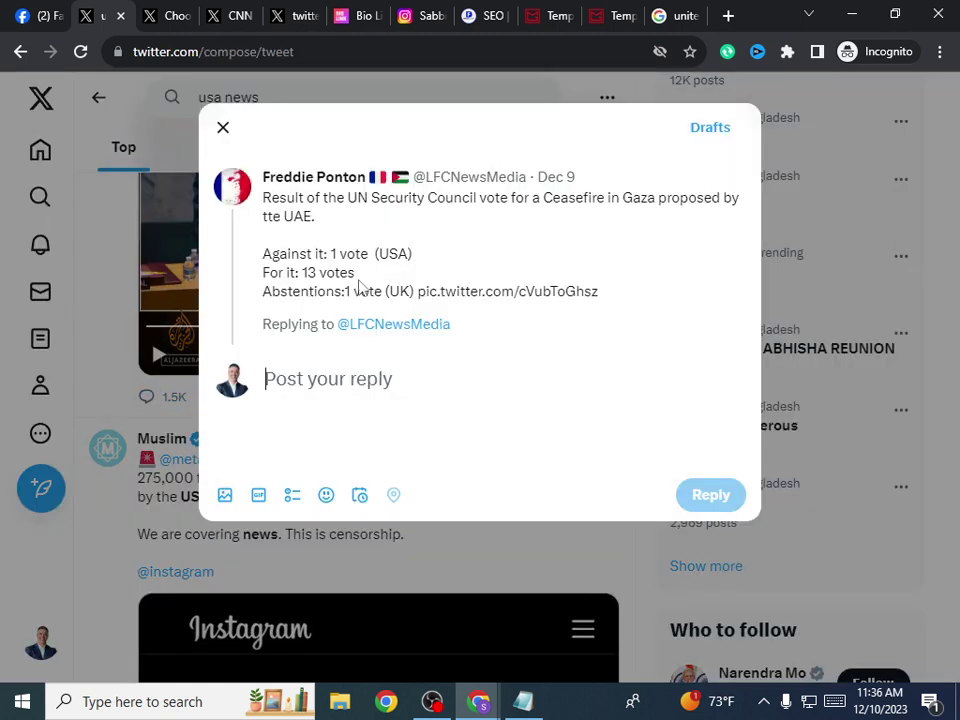
left_click(224, 128)
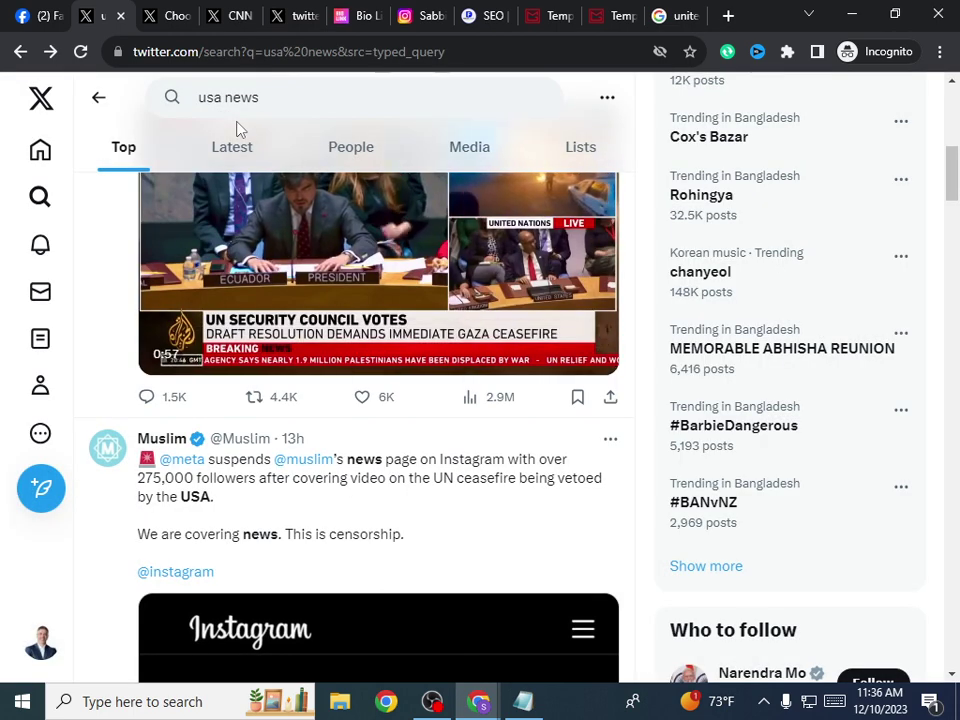
scroll(260, 310, "down", 1)
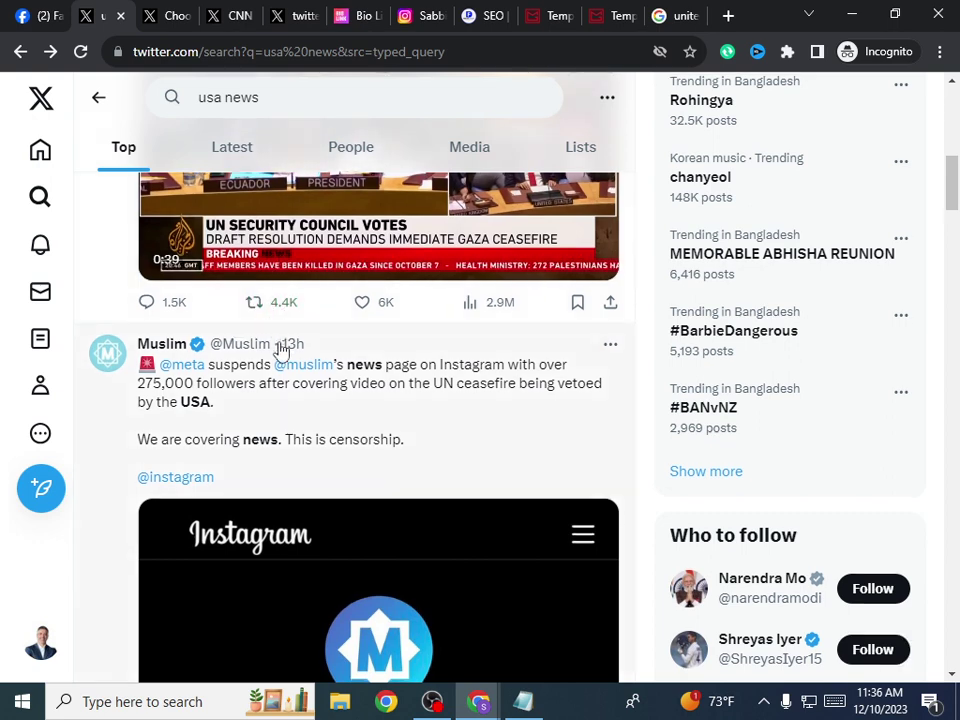
scroll(280, 347, "down", 15)
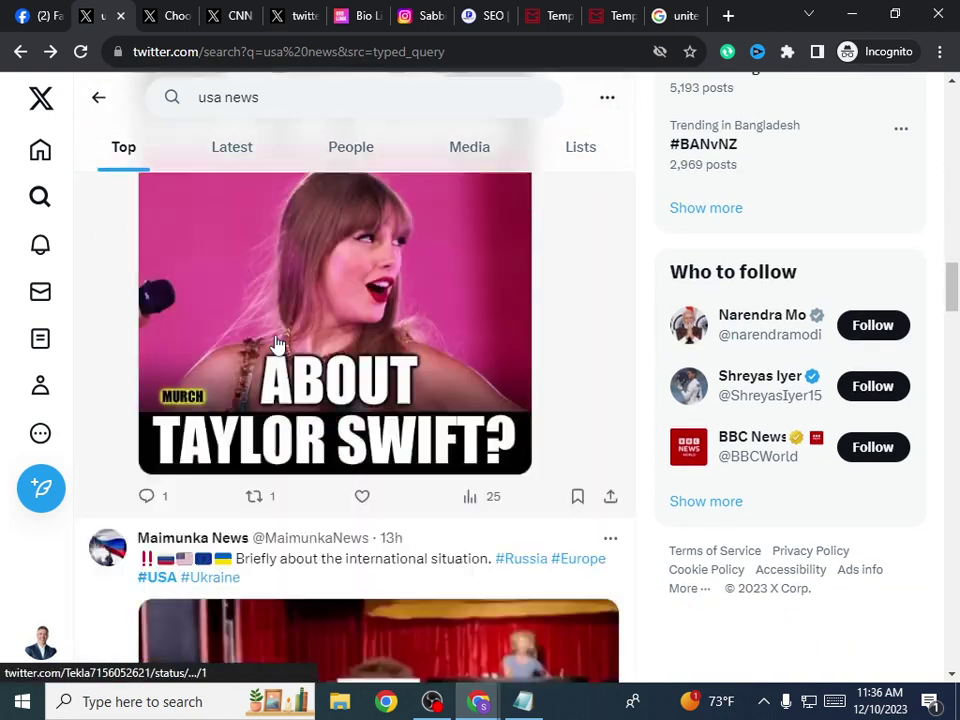
scroll(278, 343, "down", 7)
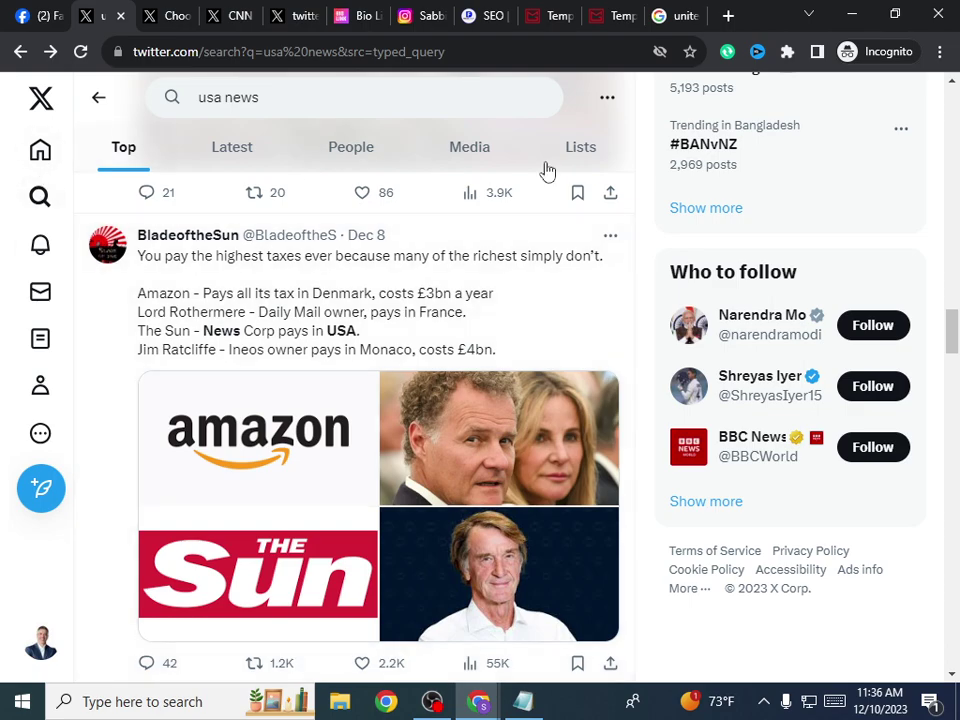
scroll(516, 258, "up", 5)
scroll(516, 258, "up", 6)
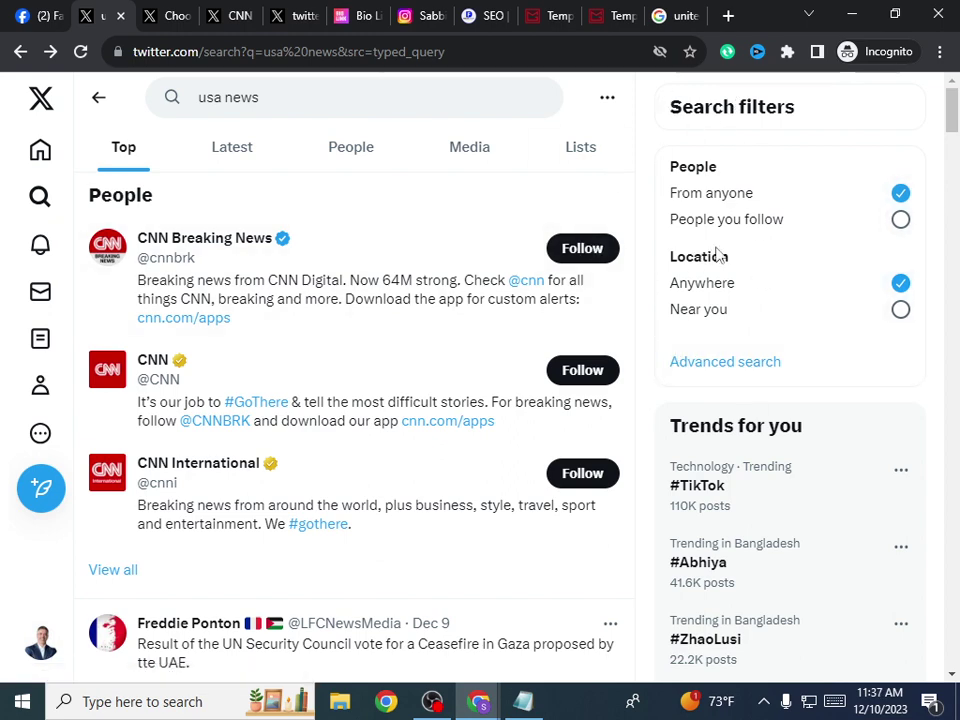
Step: Review the advanced search options and run an advanced search for posts containing all of the words "ceo"
left_click(752, 370)
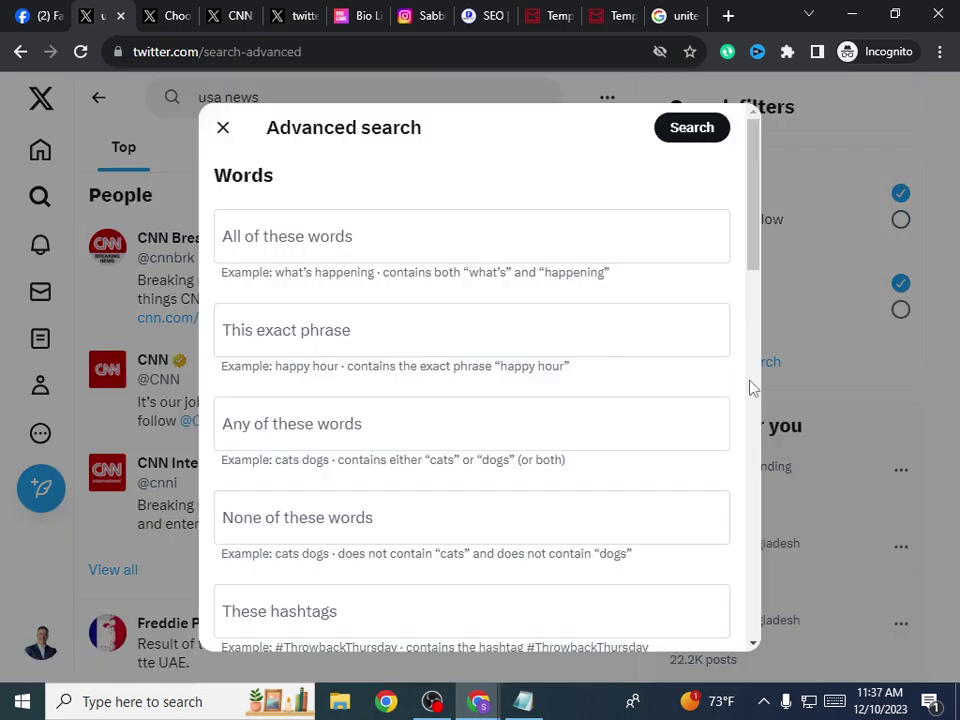
scroll(520, 308, "down", 10)
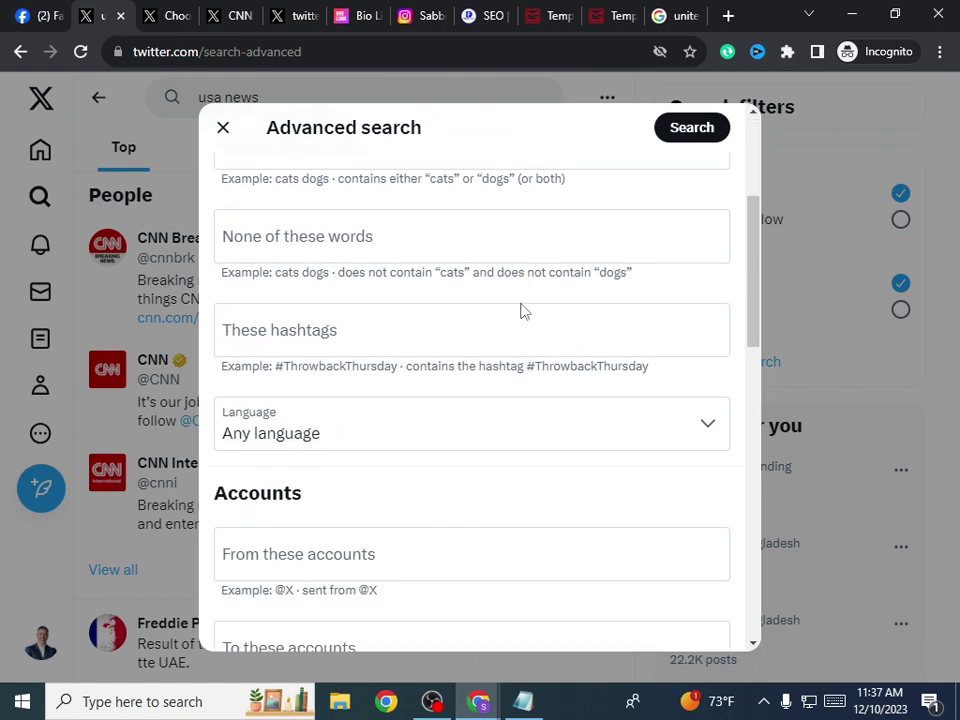
scroll(520, 311, "down", 2)
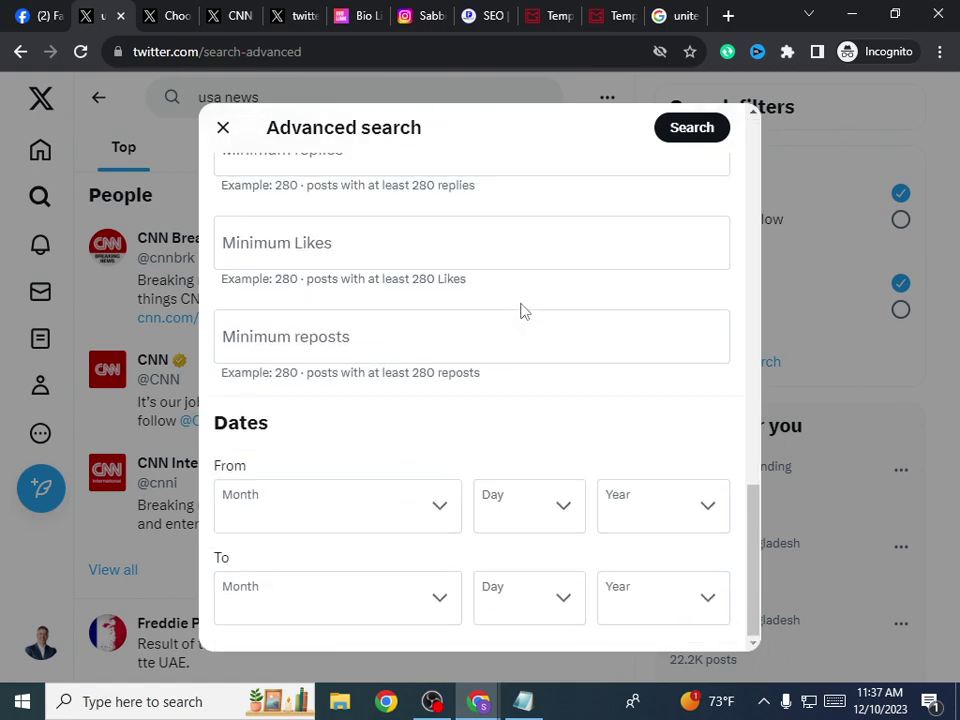
scroll(520, 311, "up", 12)
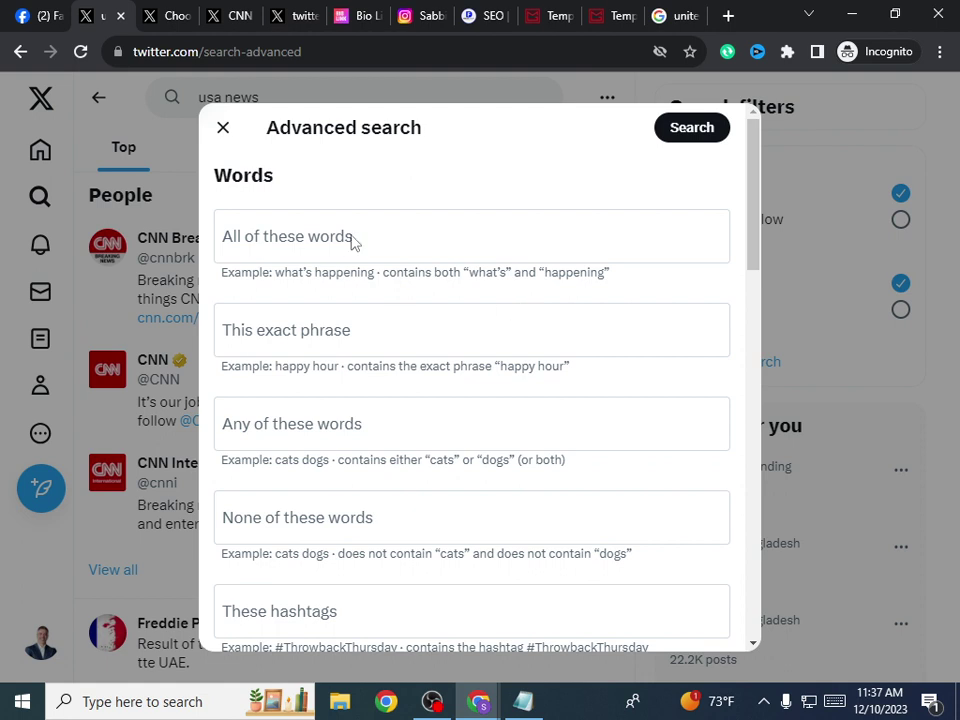
left_click(380, 252)
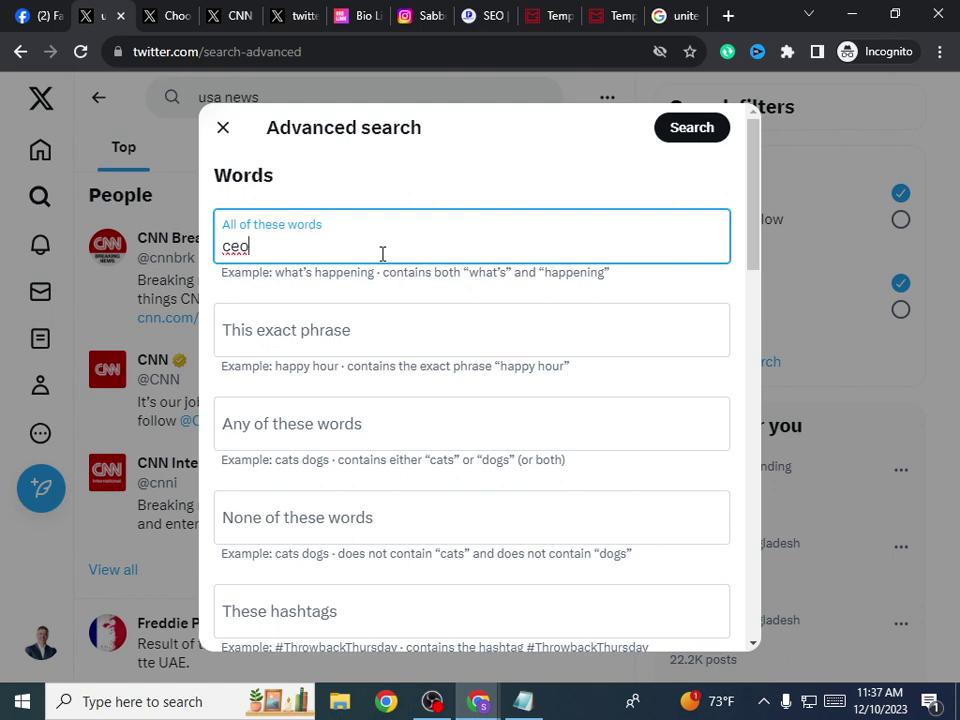
scroll(370, 403, "down", 3)
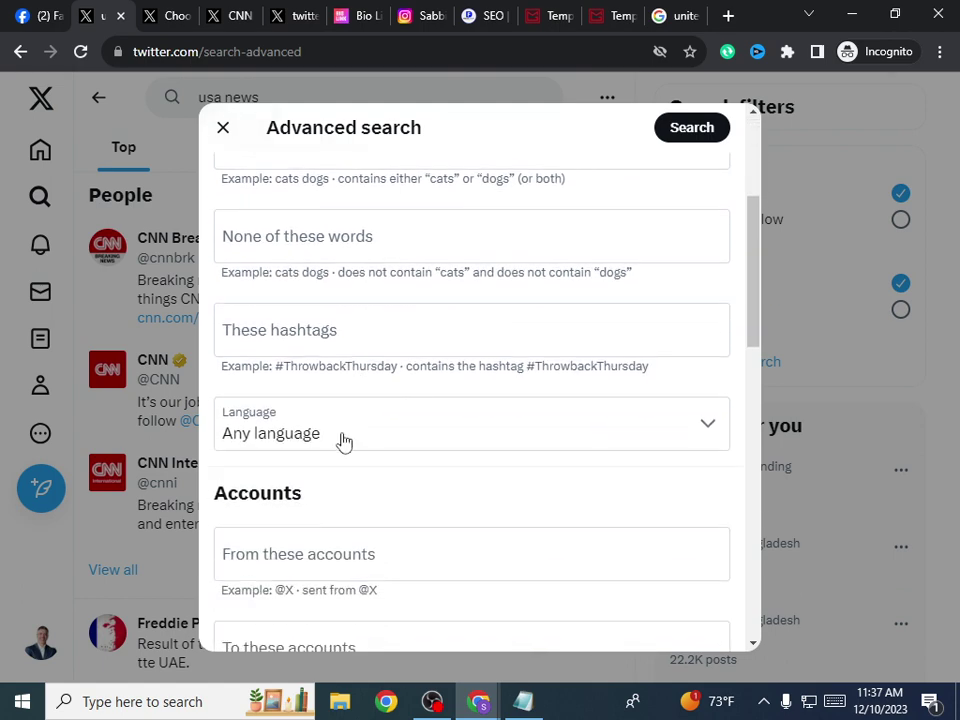
scroll(343, 441, "down", 5)
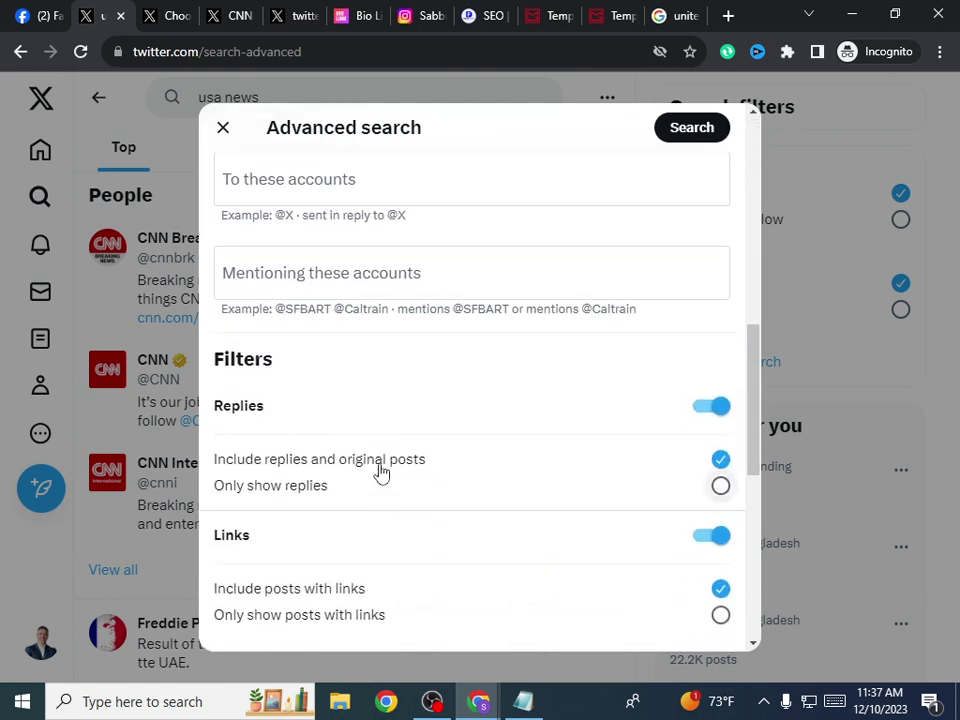
scroll(370, 448, "down", 5)
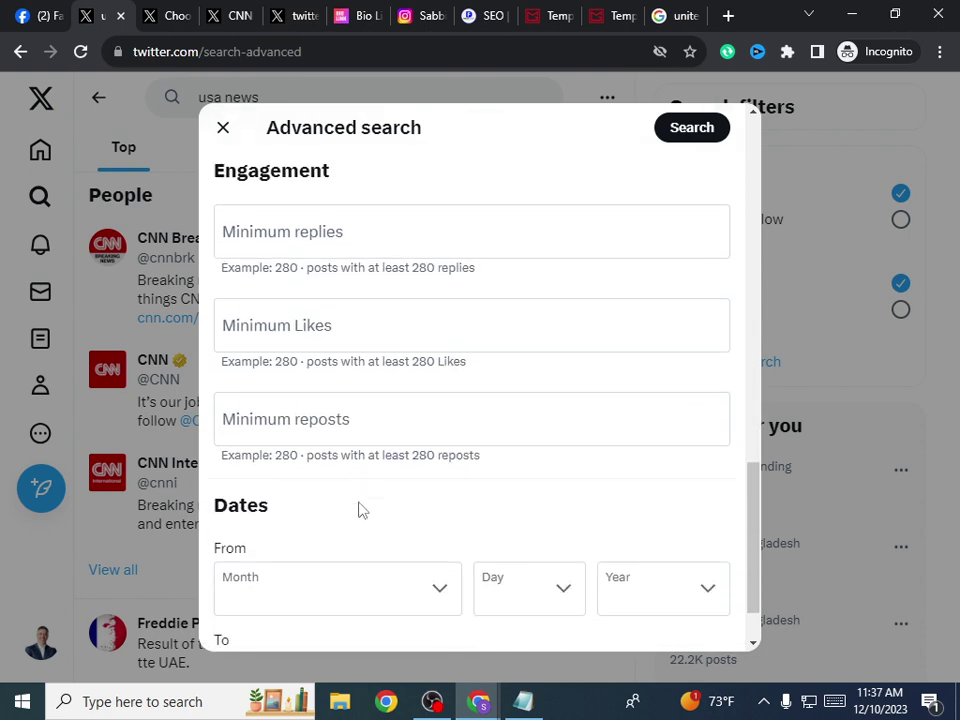
left_click(678, 133)
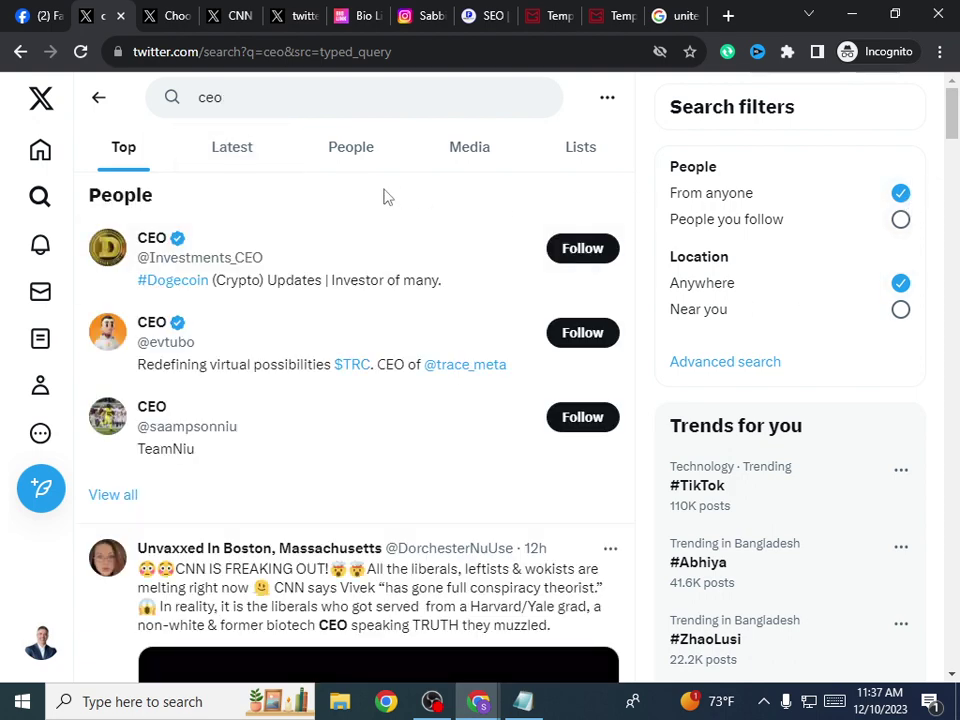
Step: Limit the "ceo" results to people and look through the listed accounts
left_click(349, 152)
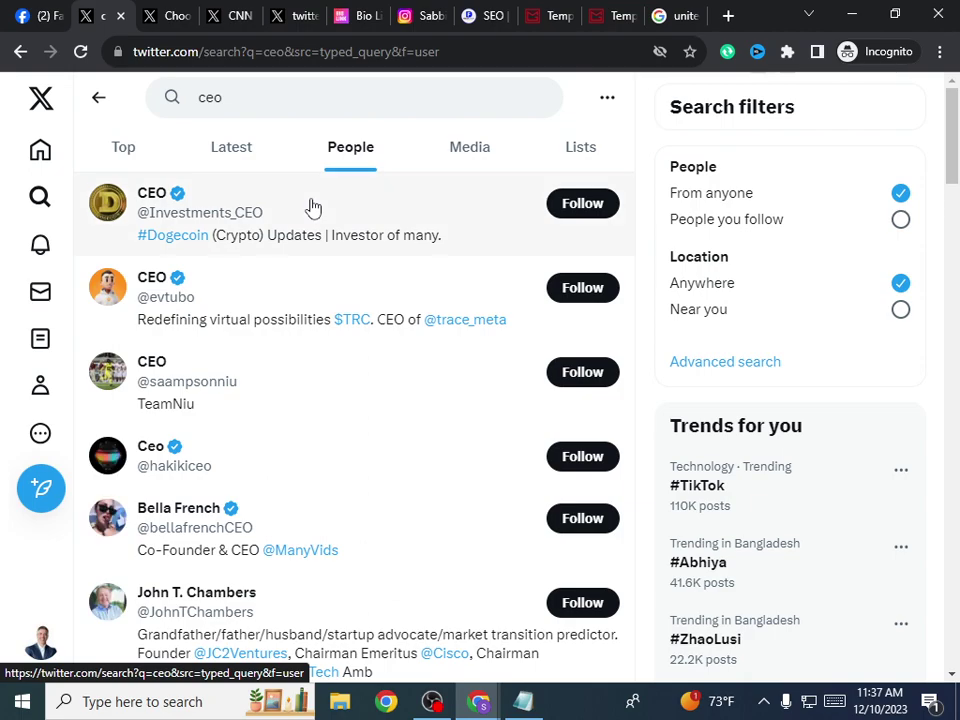
scroll(297, 305, "down", 10)
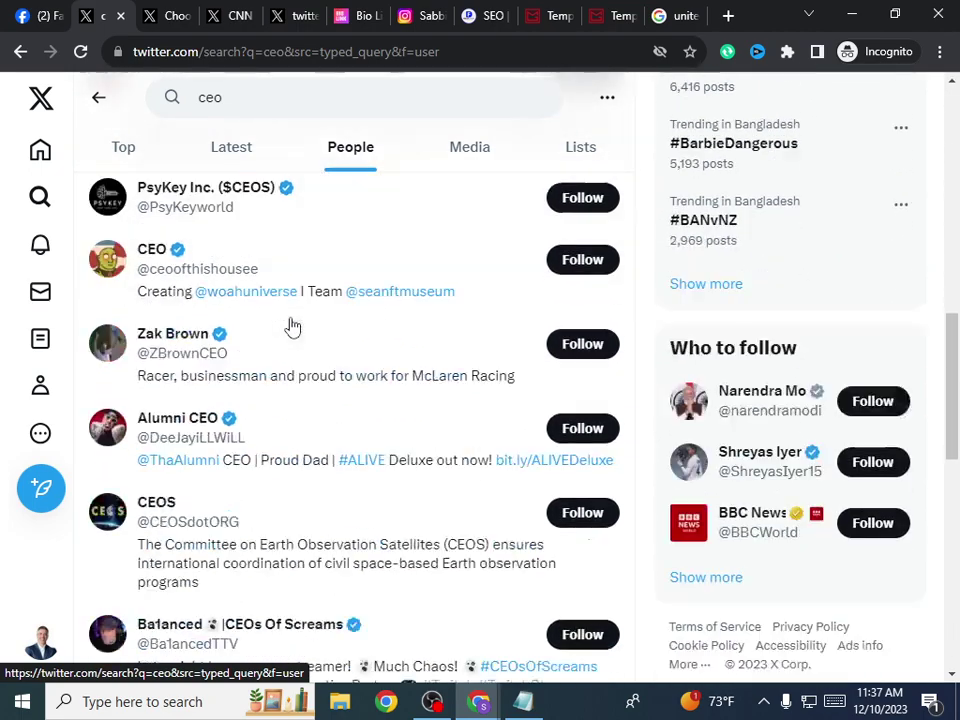
scroll(292, 325, "down", 3)
scroll(290, 323, "up", 10)
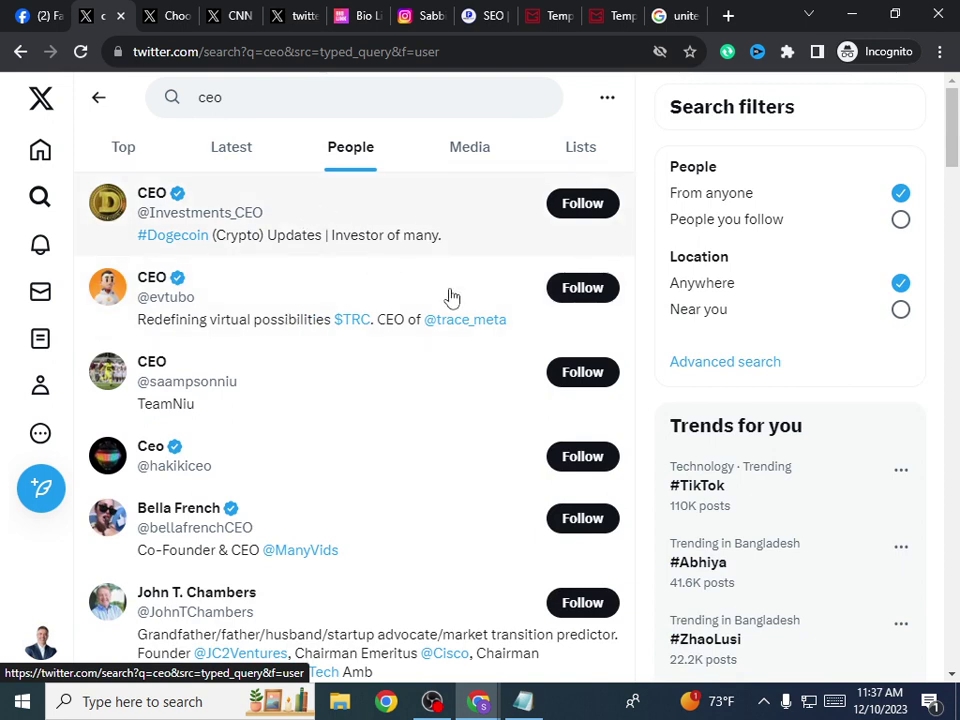
Step: Extend the people search query to "ceousa" and run it
left_click(295, 99)
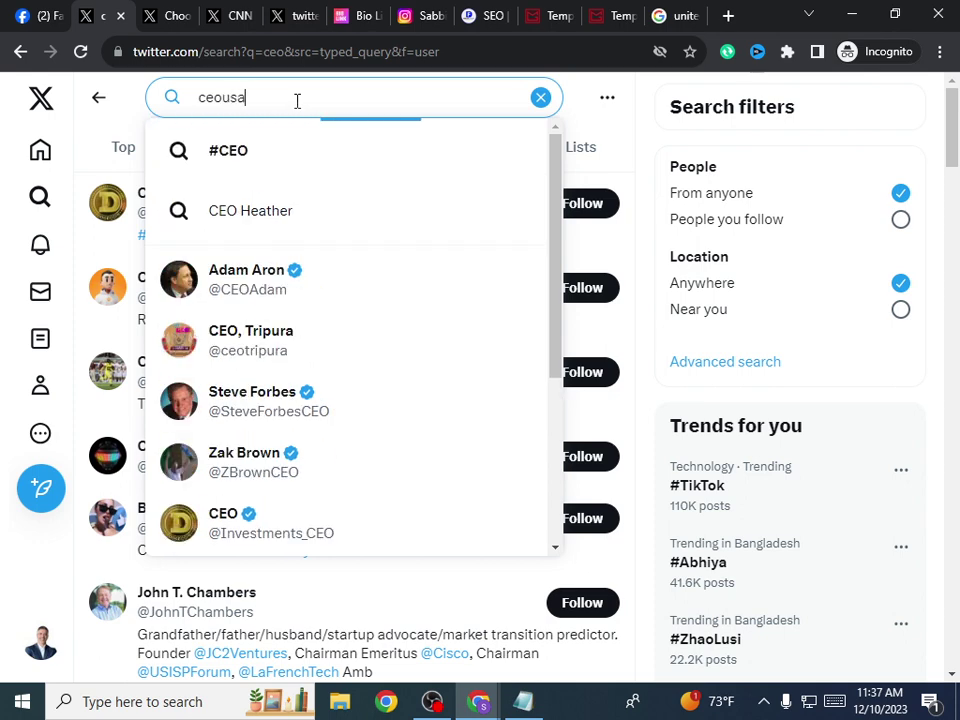
type("usa")
key("Return")
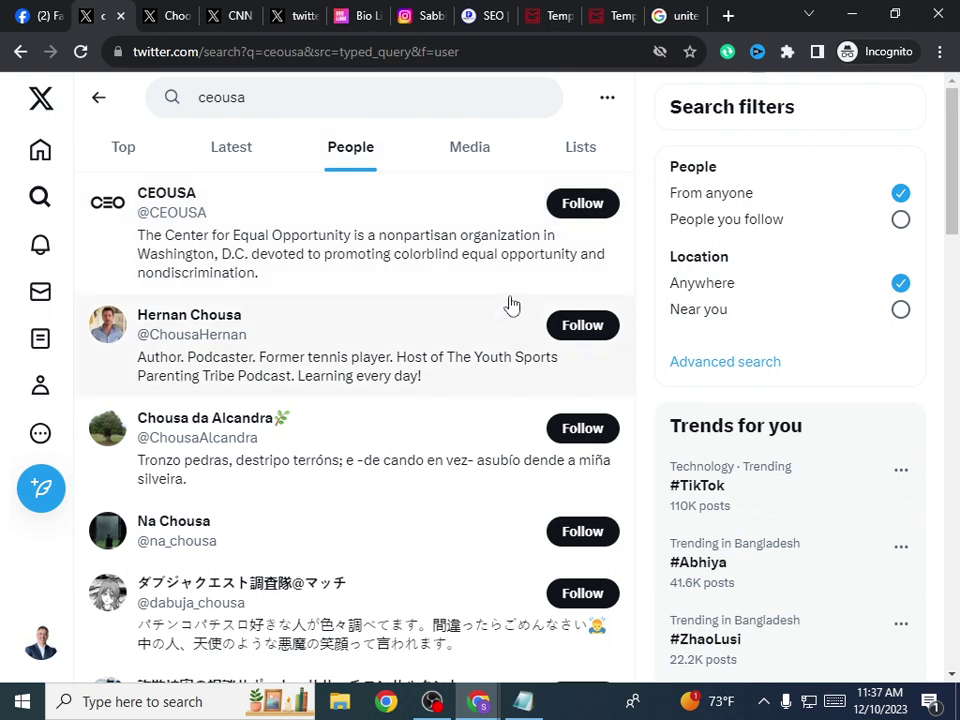
Step: Follow the former tennis player, the interior designer and the physical education teacher among the "ceousa" people results
left_click(582, 325)
scroll(591, 332, "down", 6)
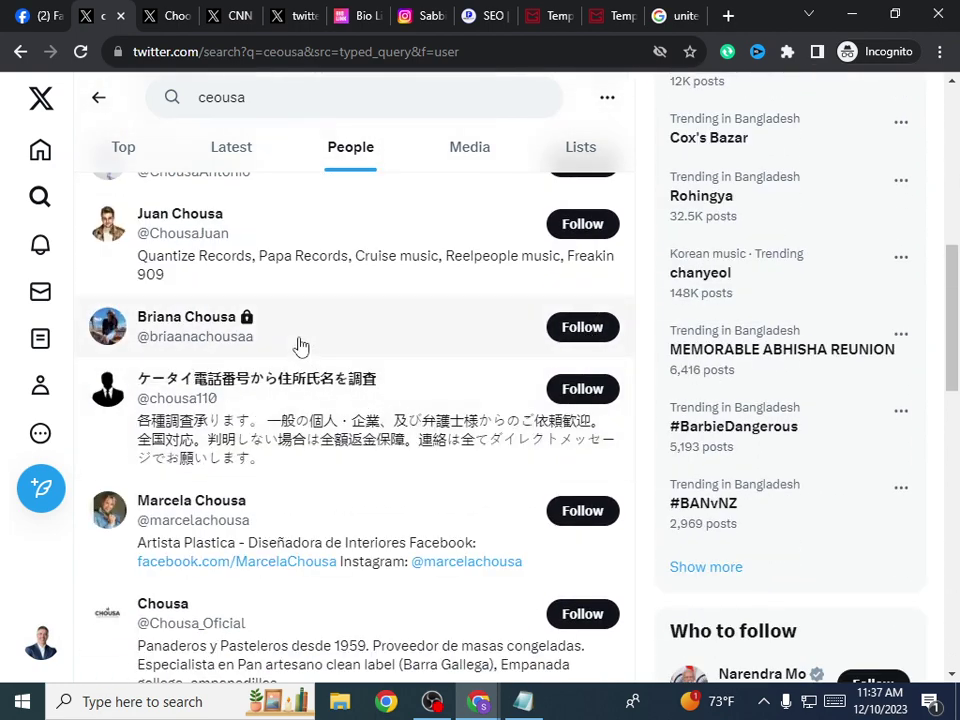
scroll(253, 392, "down", 2)
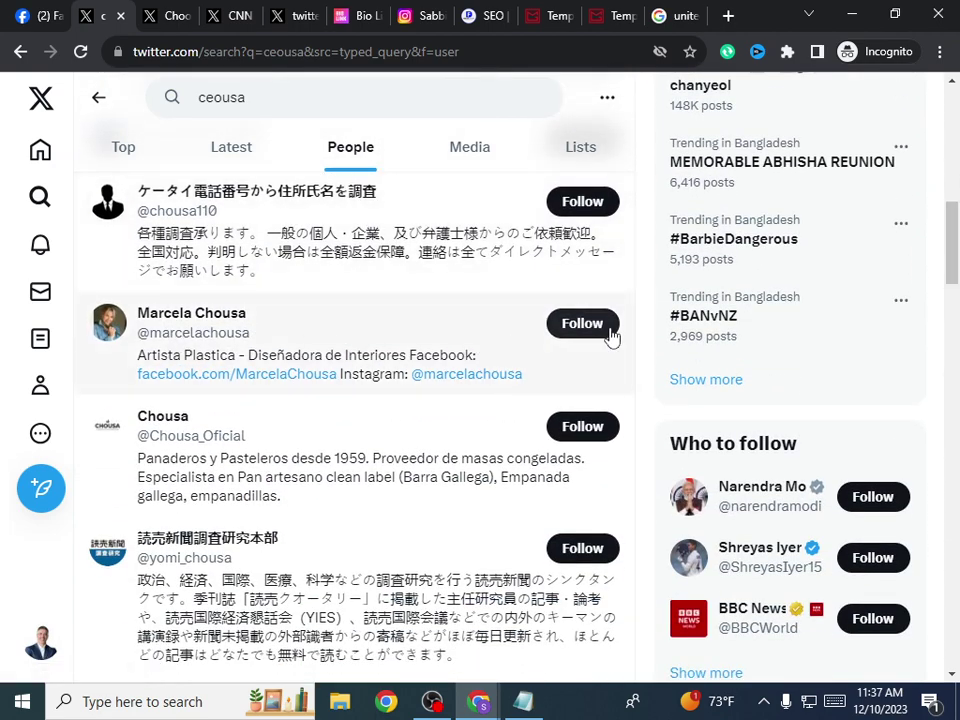
left_click(584, 323)
scroll(587, 339, "down", 4)
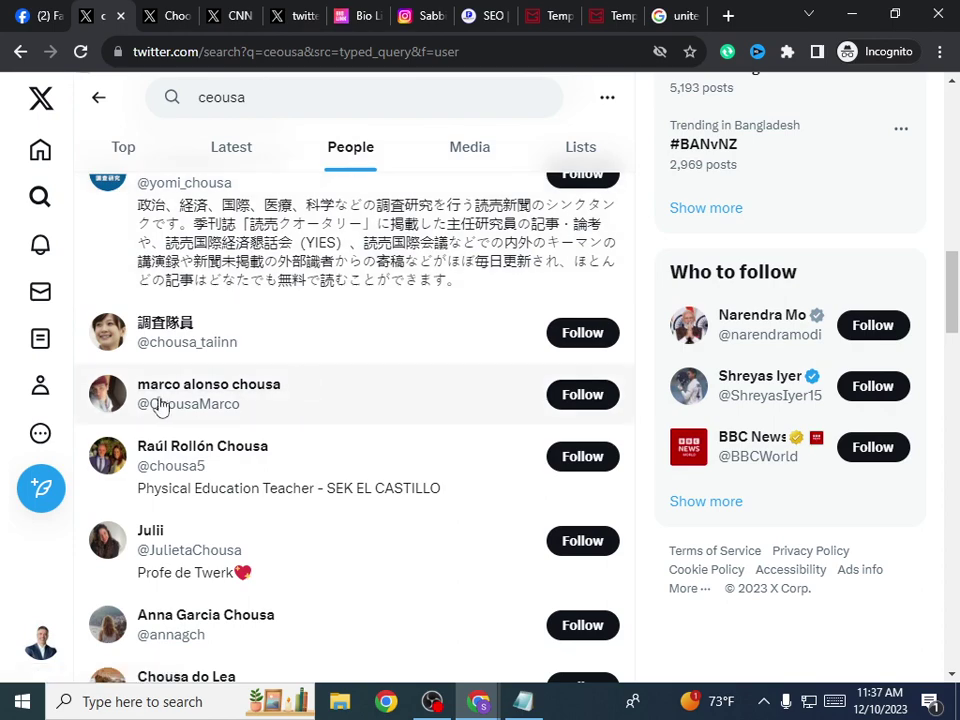
left_click(580, 457)
scroll(487, 421, "down", 3)
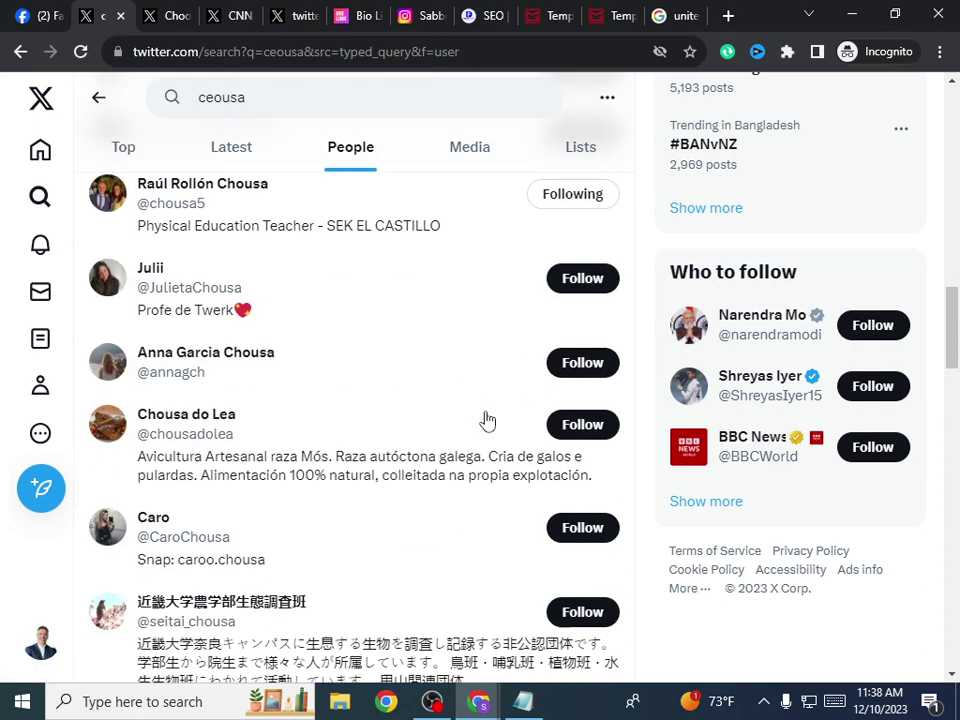
scroll(253, 377, "down", 5)
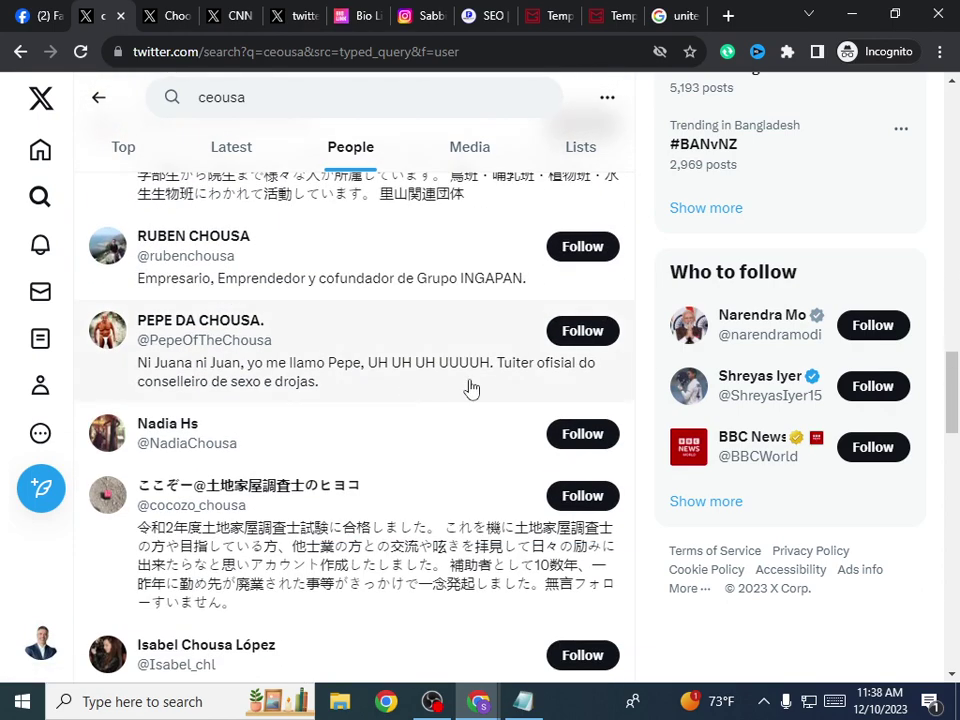
Step: Replace the query with "digital" and show the people results for the suggested hashtag #DigitalMarketing
scroll(471, 388, "up", 10)
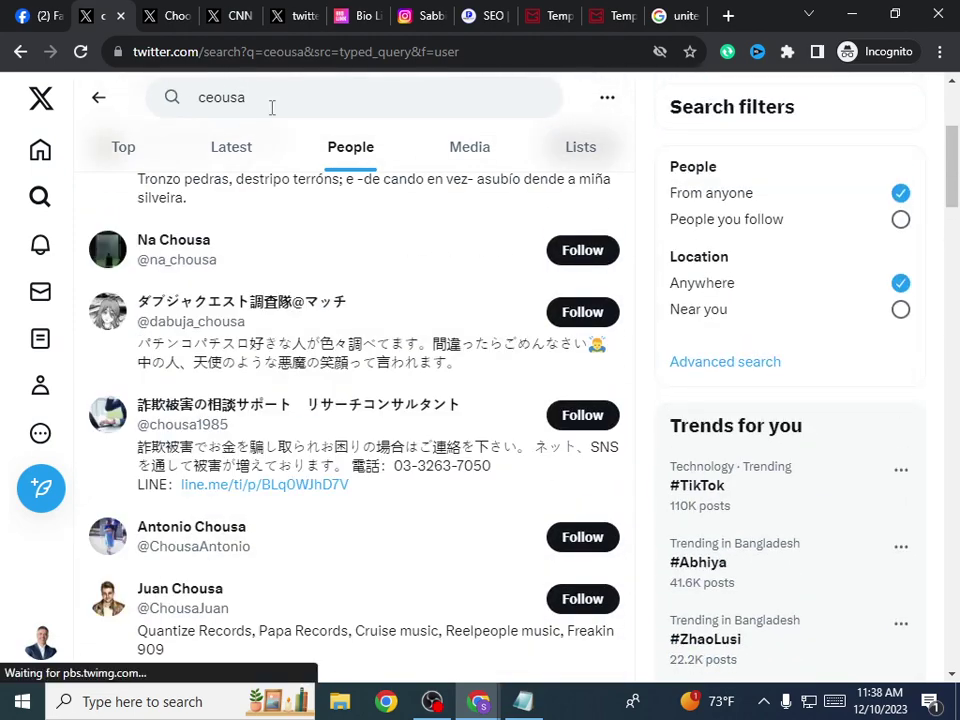
left_click(271, 105)
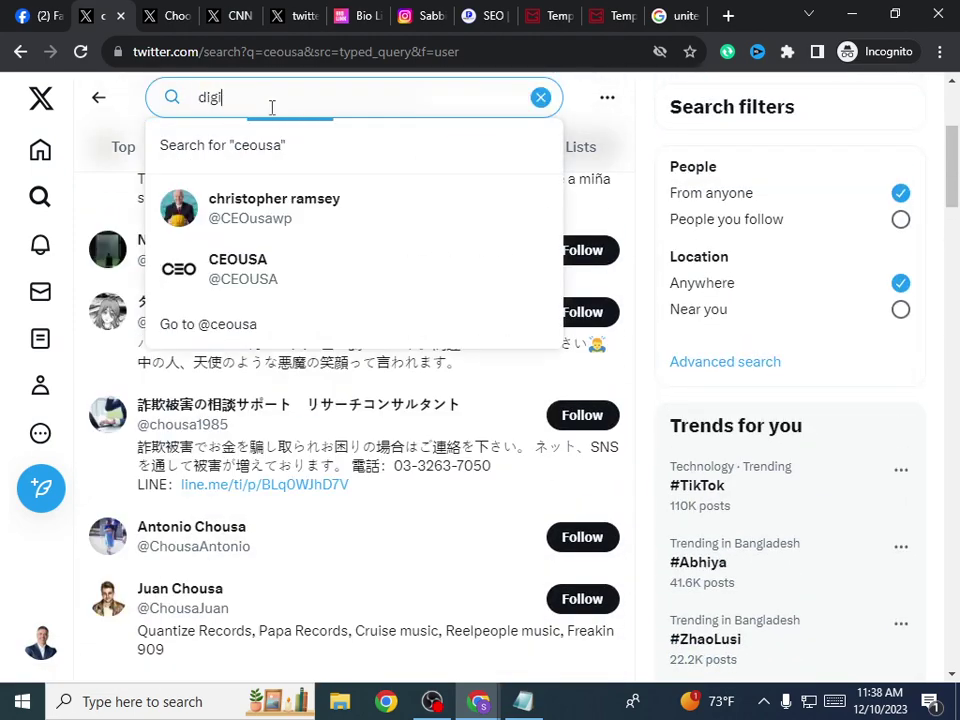
type("digital")
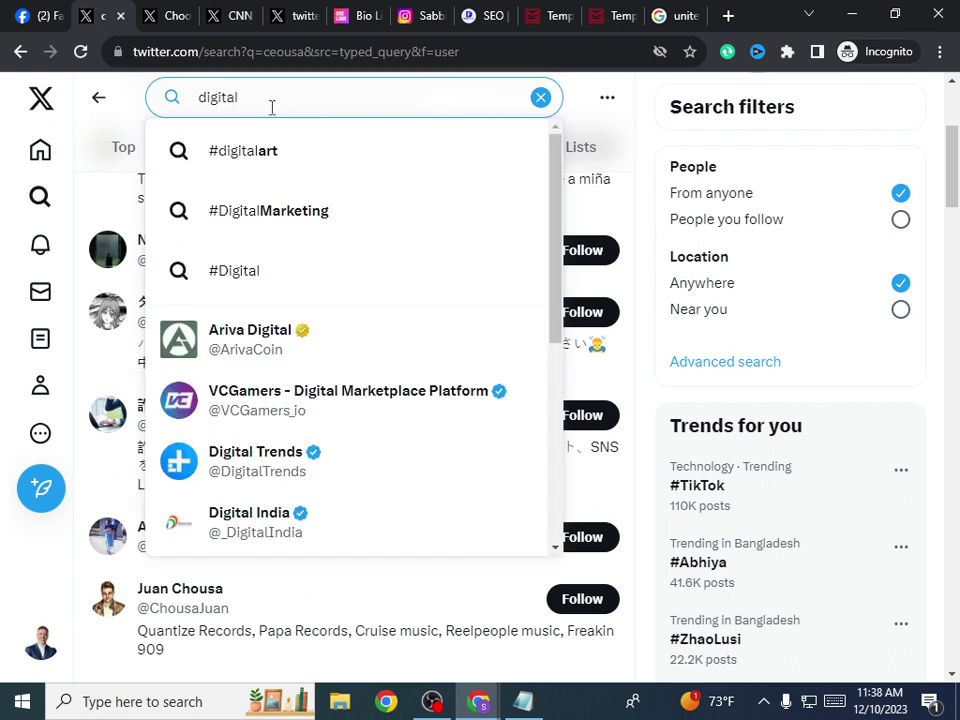
left_click(284, 208)
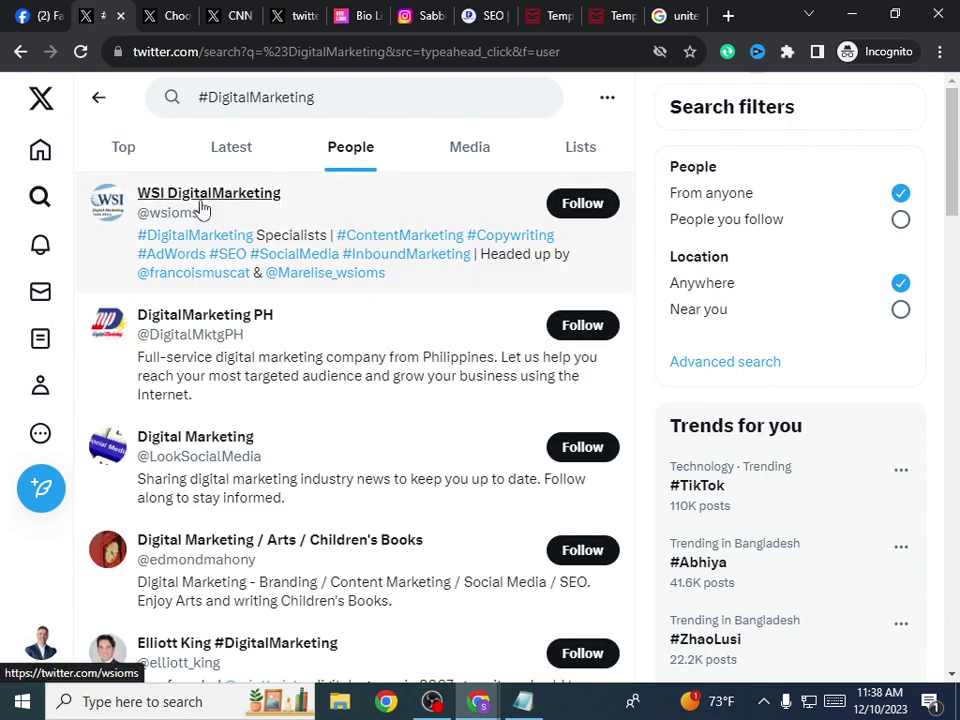
Step: Open the WSI DigitalMarketing profile and examine its list of verified followers
mouse_move(200, 208)
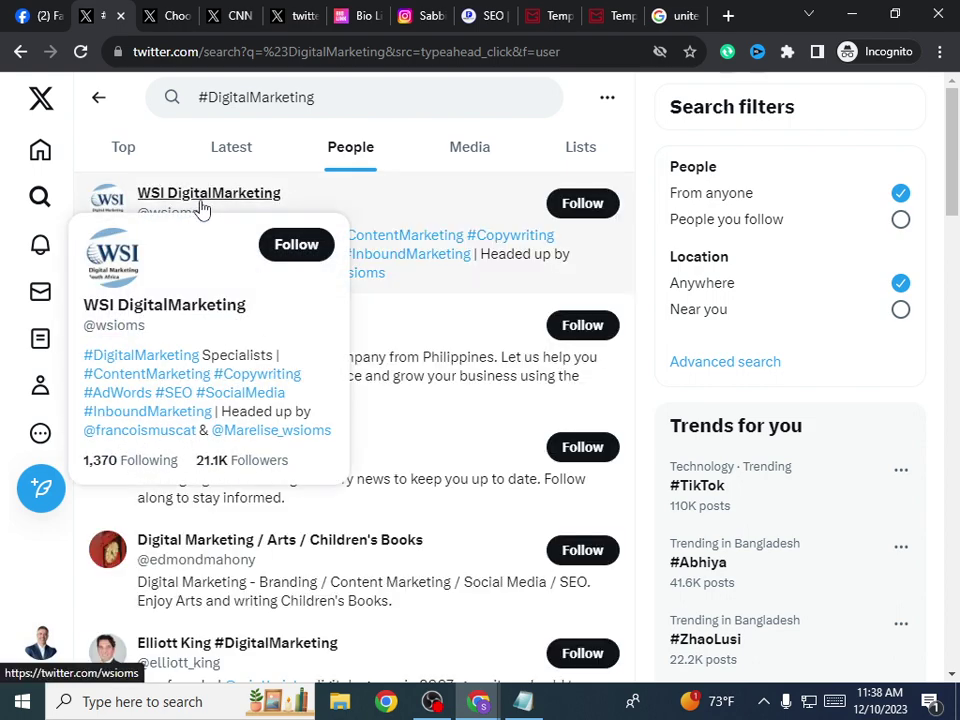
left_click(203, 208)
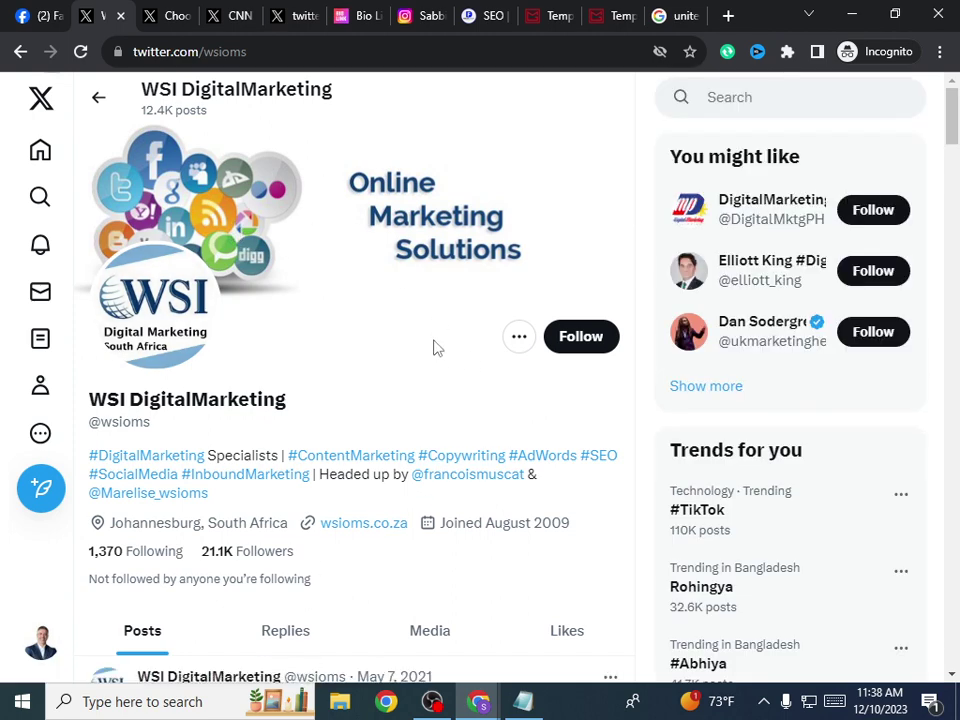
scroll(433, 476, "down", 2)
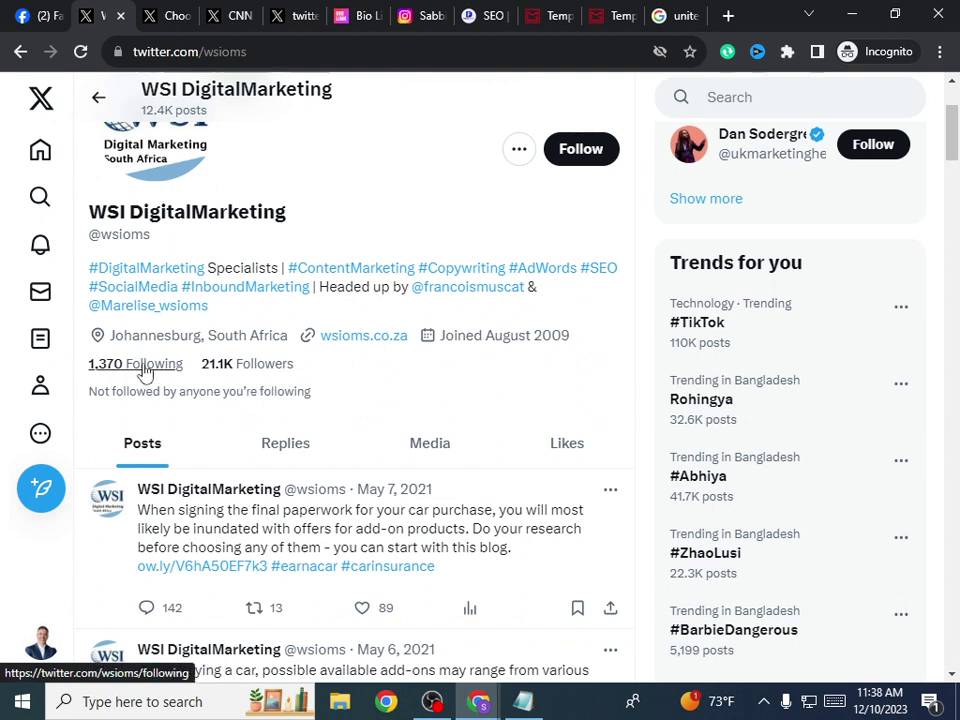
left_click(241, 368)
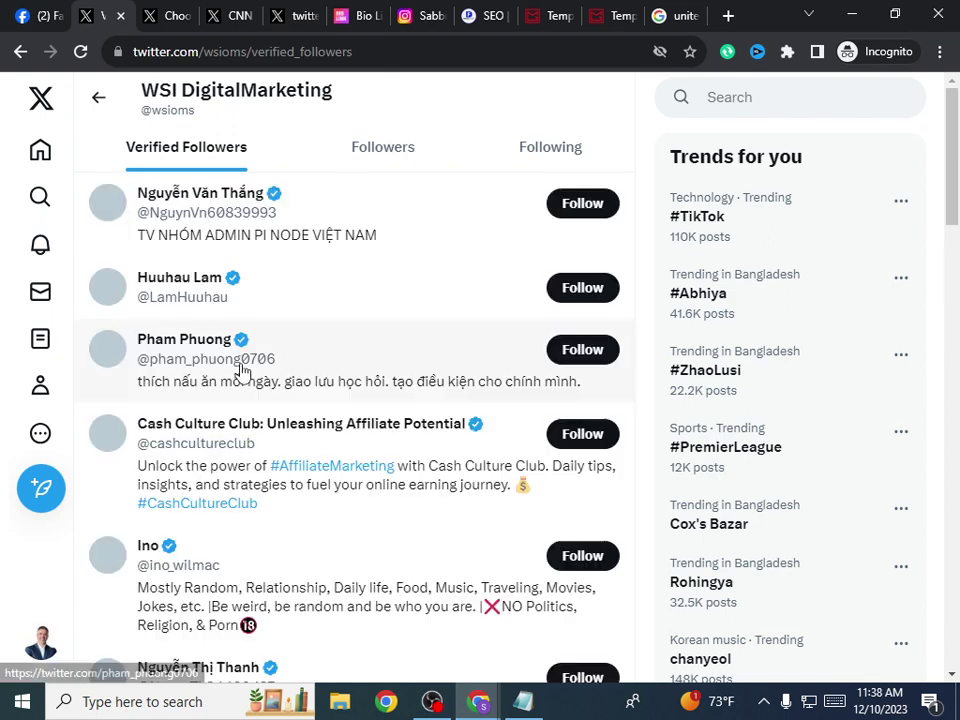
scroll(544, 220, "down", 3)
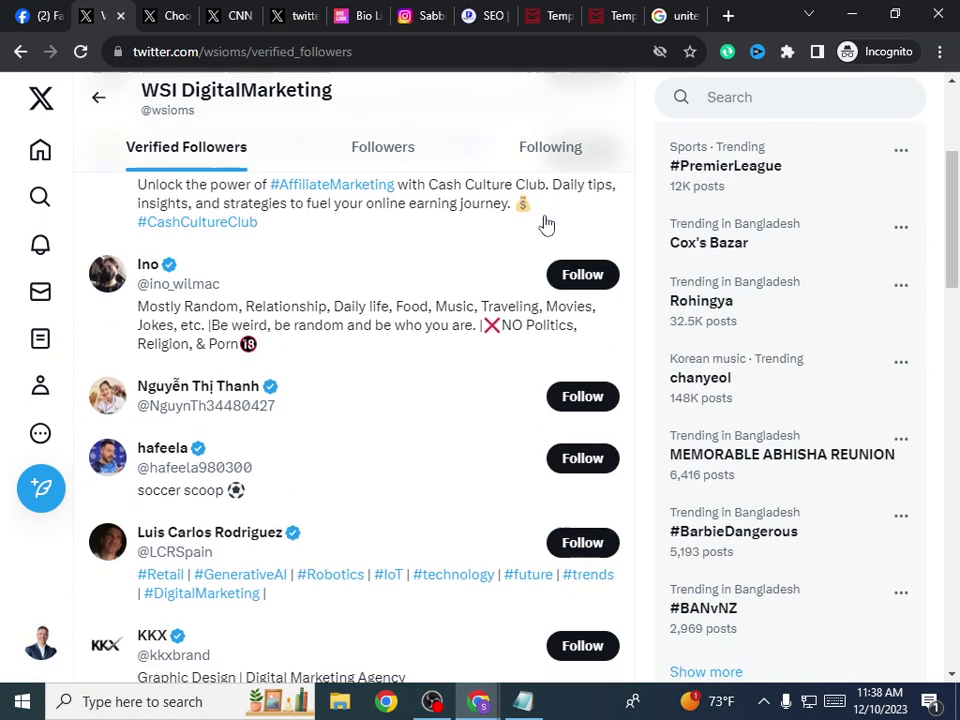
scroll(398, 190, "up", 3)
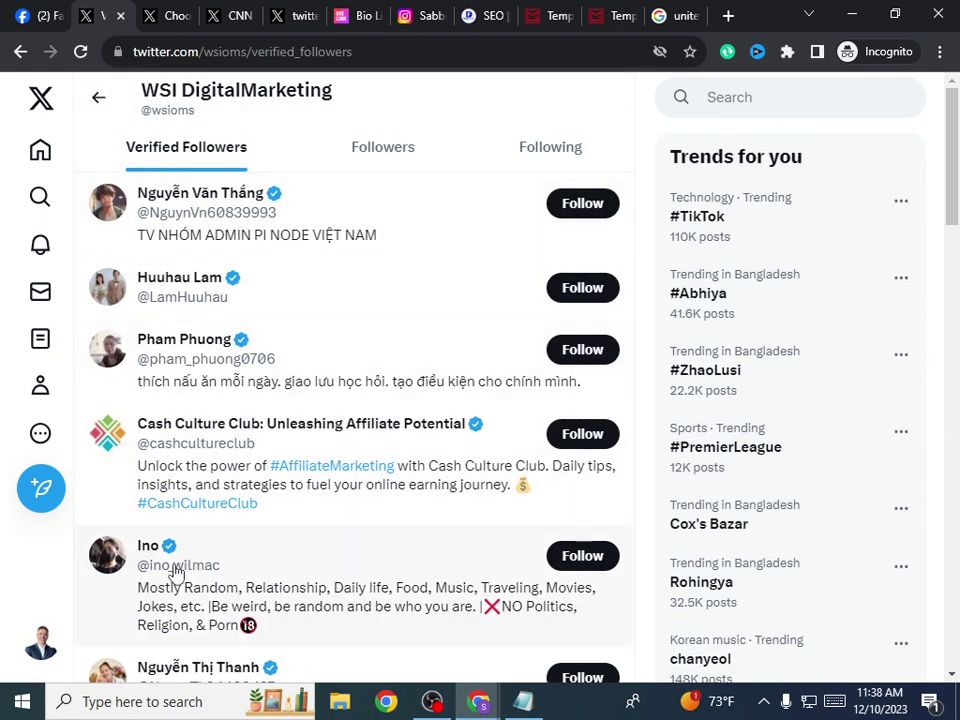
Step: Open WSI DigitalMarketing's full followers list and follow the passionate digital marketing specialist, then browse more of the followers
left_click(401, 172)
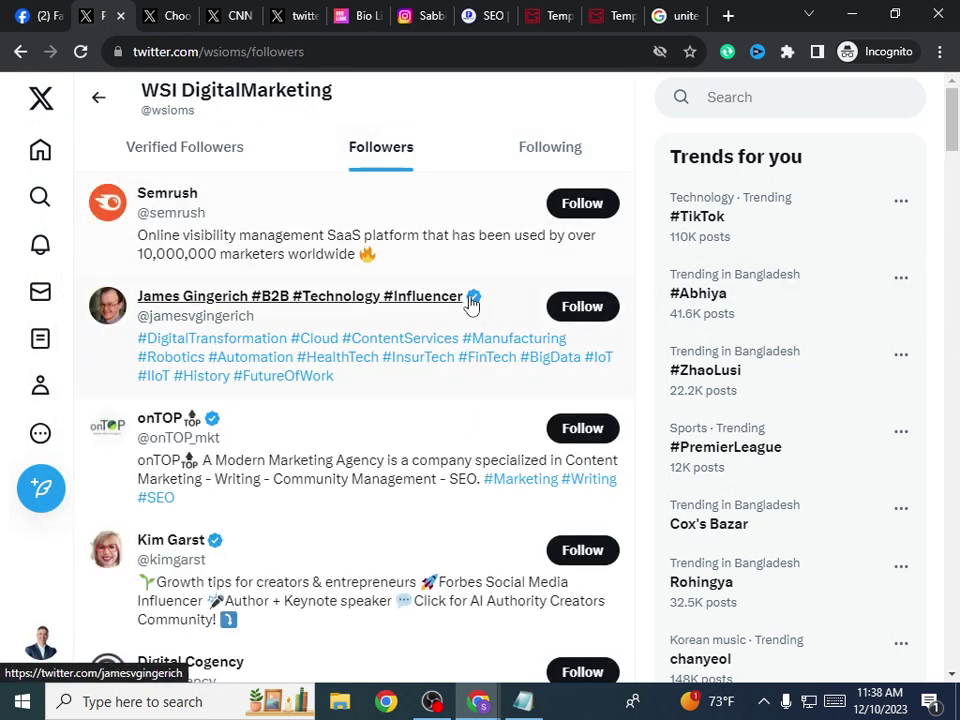
scroll(470, 305, "down", 7)
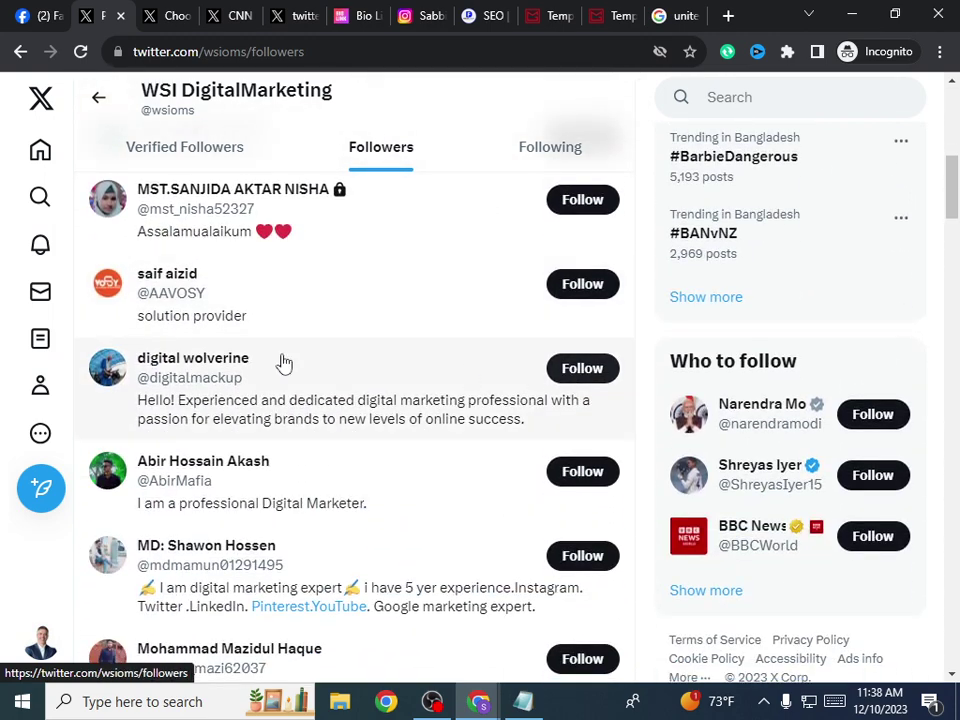
scroll(561, 366, "down", 3)
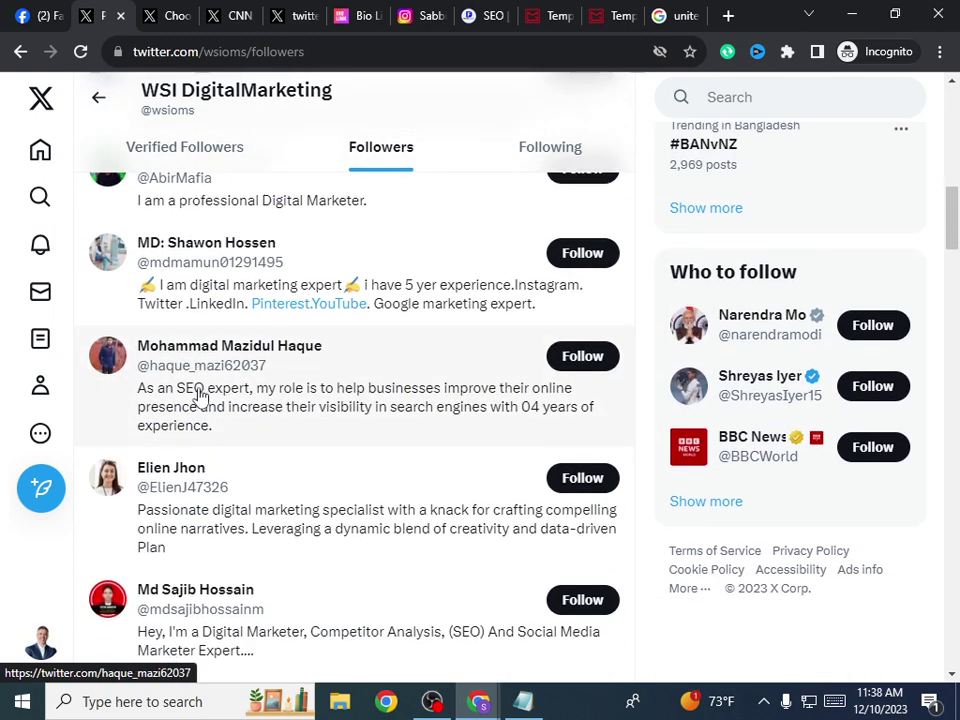
scroll(408, 385, "down", 2)
left_click(556, 316)
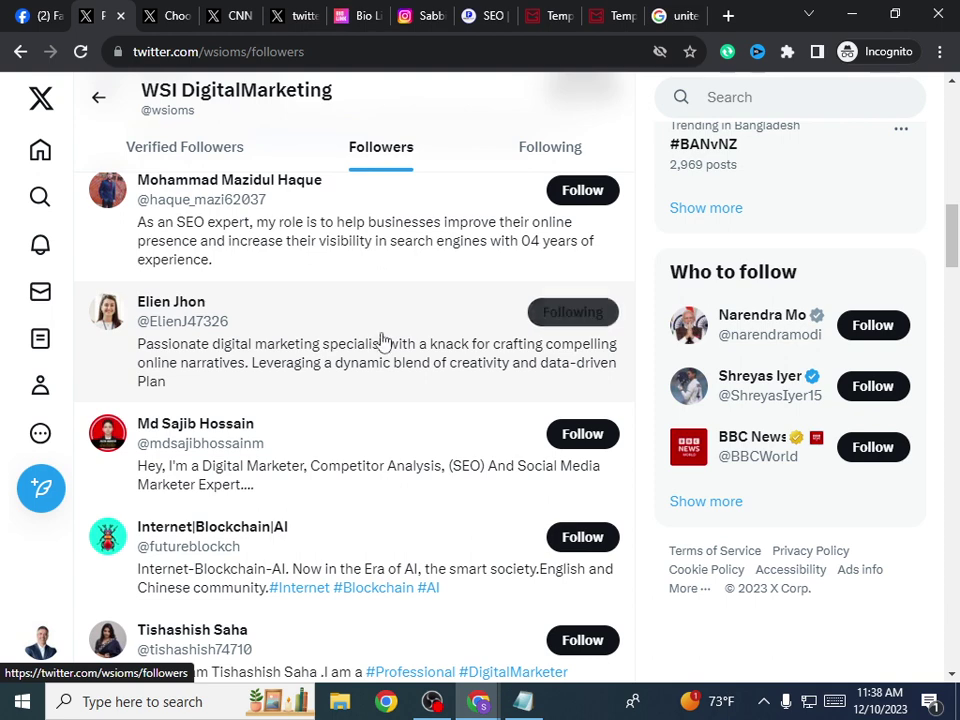
scroll(356, 339, "down", 3)
scroll(214, 343, "down", 4)
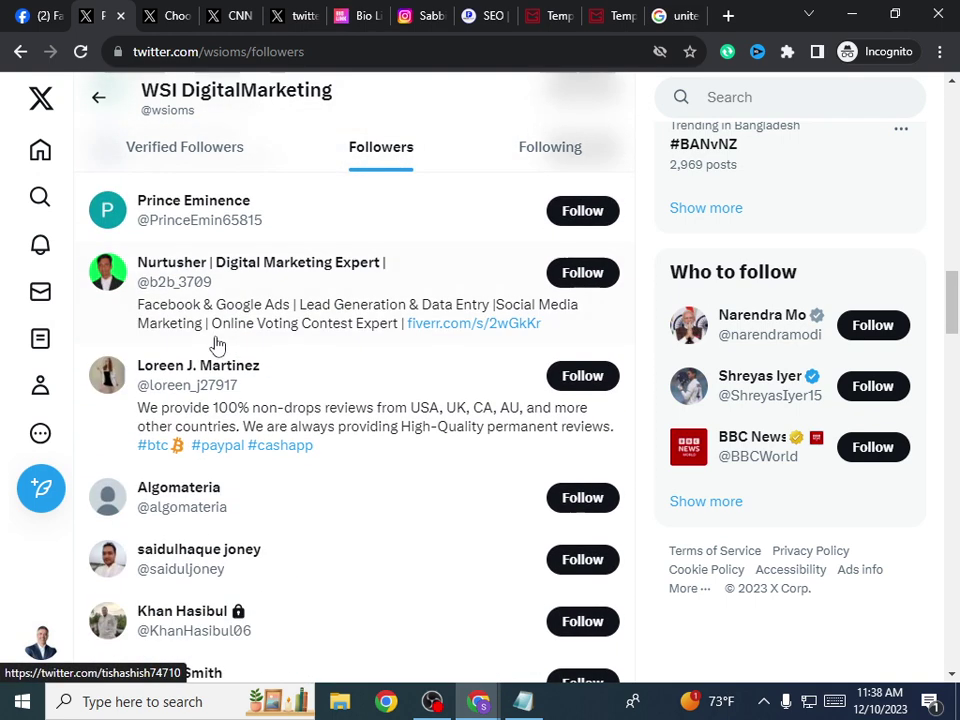
scroll(215, 345, "down", 2)
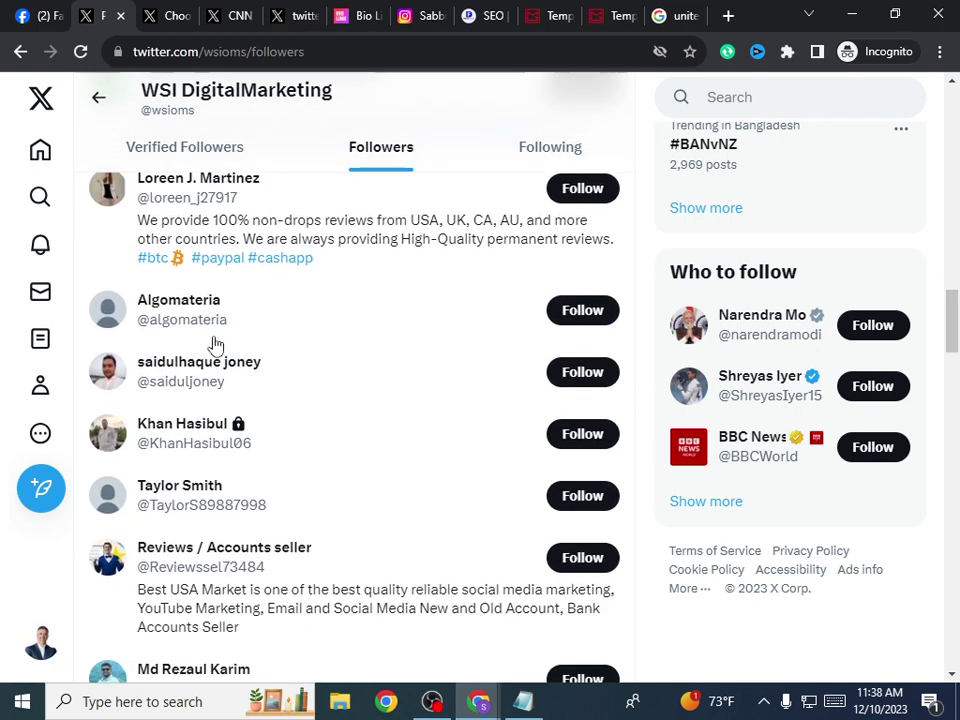
Step: Follow the sapinfo editor, the equestrian-loving worker and mother, and the professional host and MC among the accounts WSI DigitalMarketing follows
left_click(542, 155)
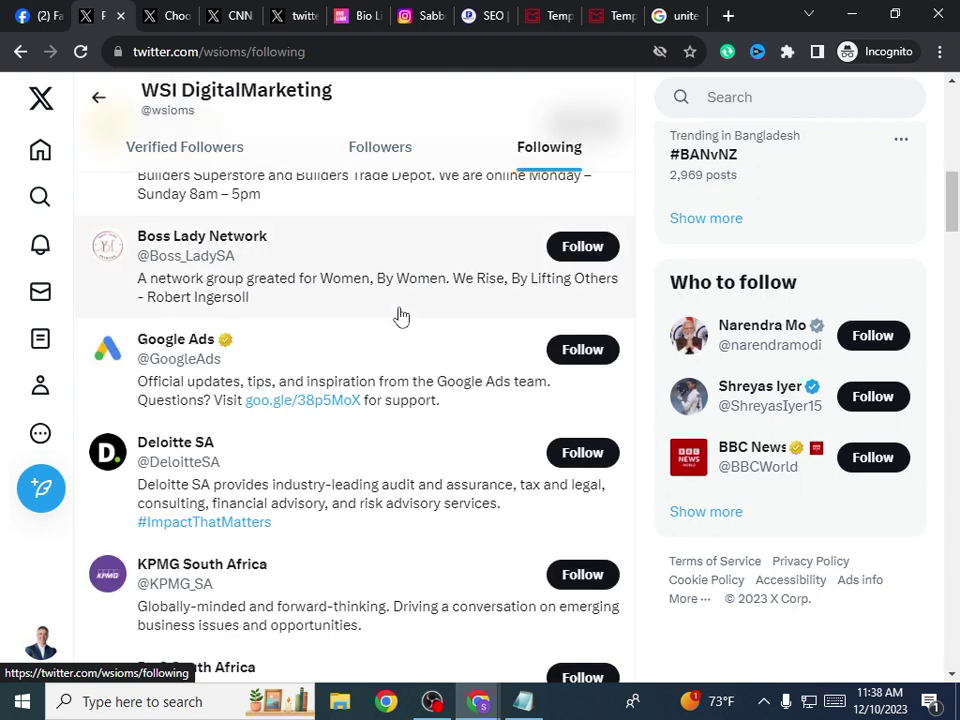
scroll(343, 372, "down", 6)
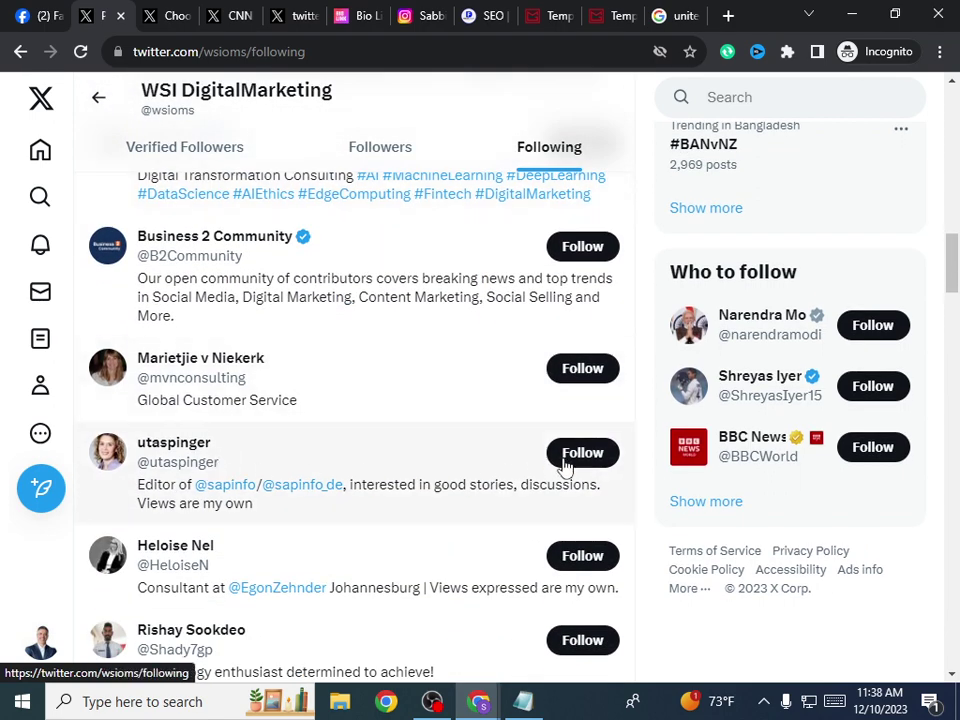
left_click(580, 455)
scroll(574, 459, "down", 3)
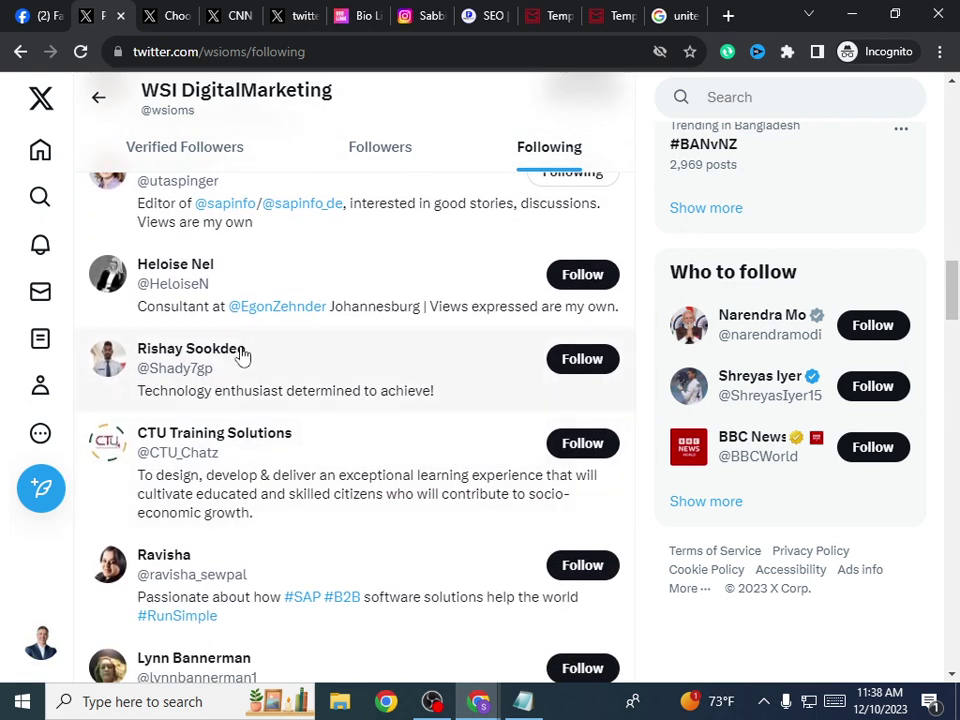
scroll(290, 375, "down", 4)
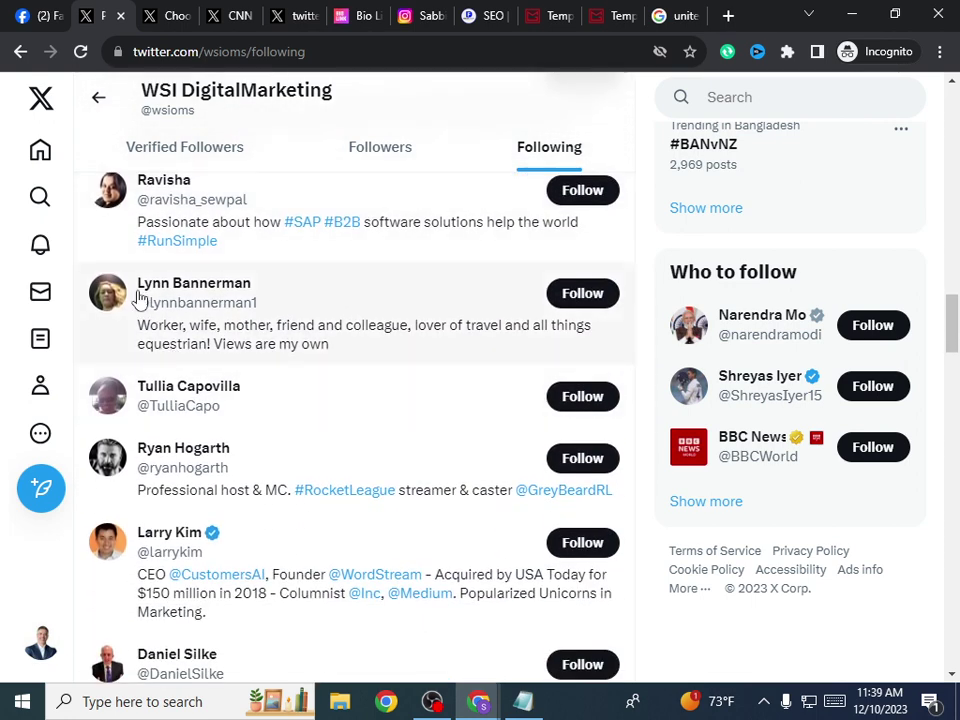
left_click(592, 302)
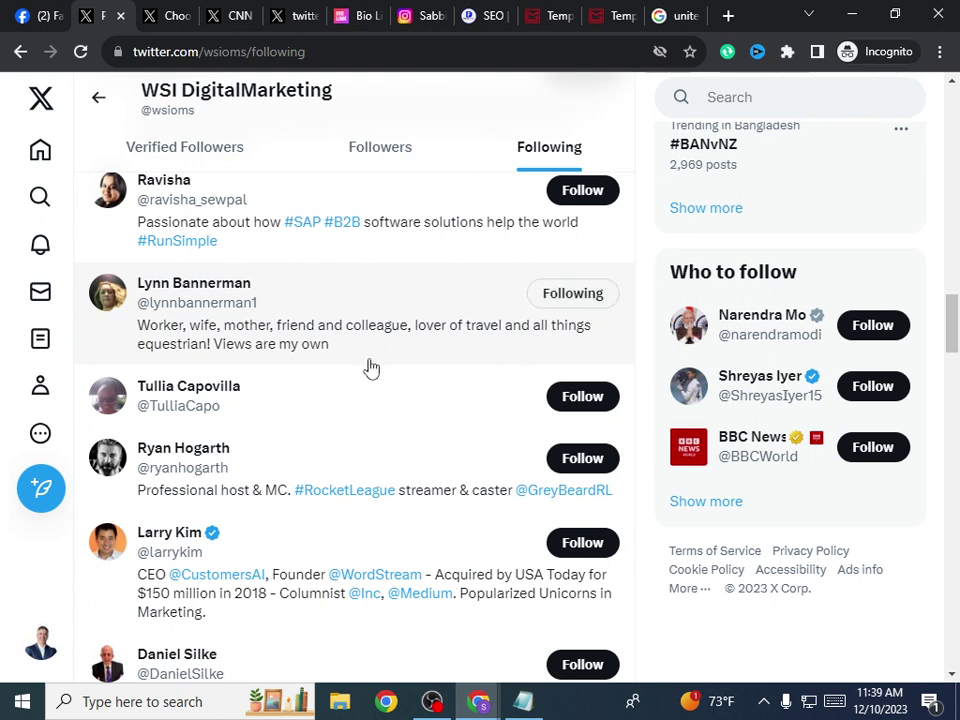
left_click(581, 459)
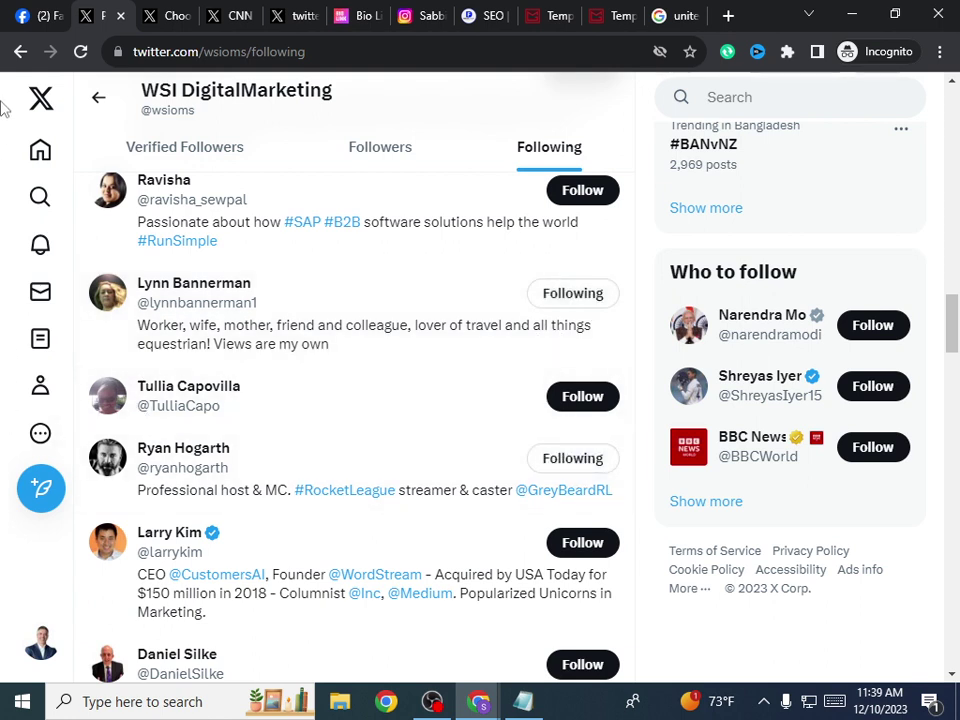
Step: Start a new post on the home feed and switch to the ChatGPT window
left_click(38, 152)
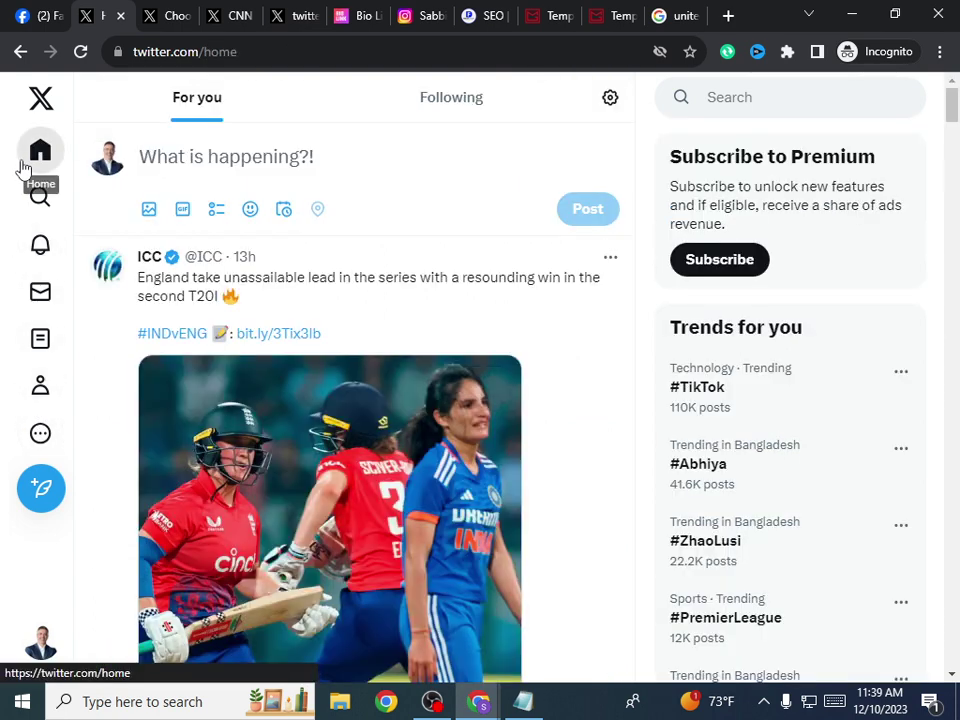
left_click(225, 161)
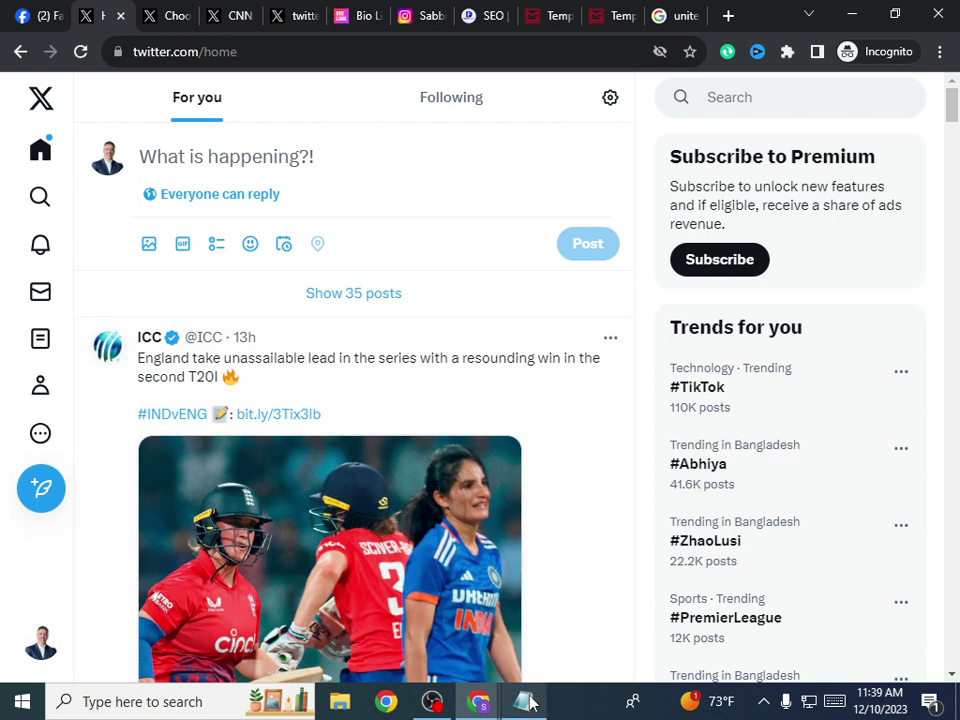
mouse_move(530, 703)
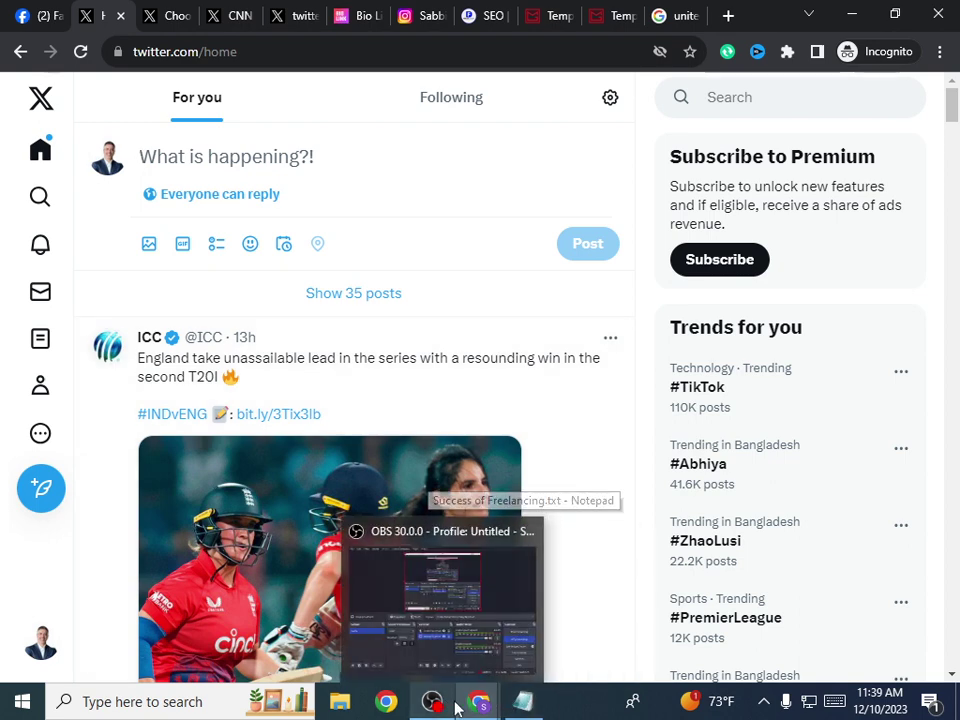
mouse_move(472, 706)
left_click(519, 672)
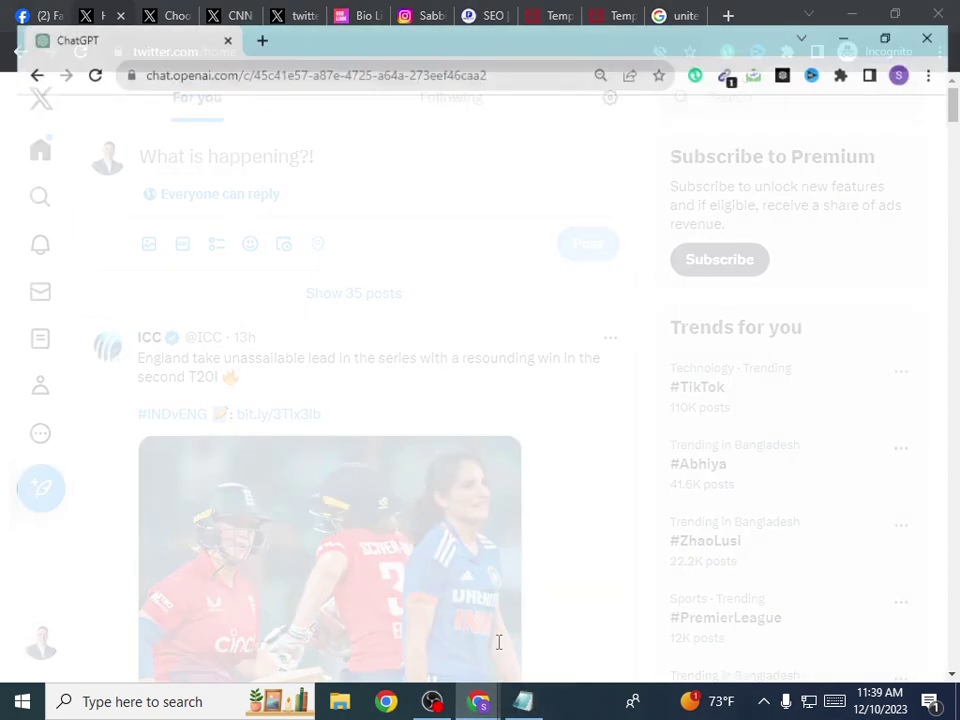
Step: Send ChatGPT the prompt "write a twitter twite about seo services promotion in 1 line with hasgta"
left_click(416, 625)
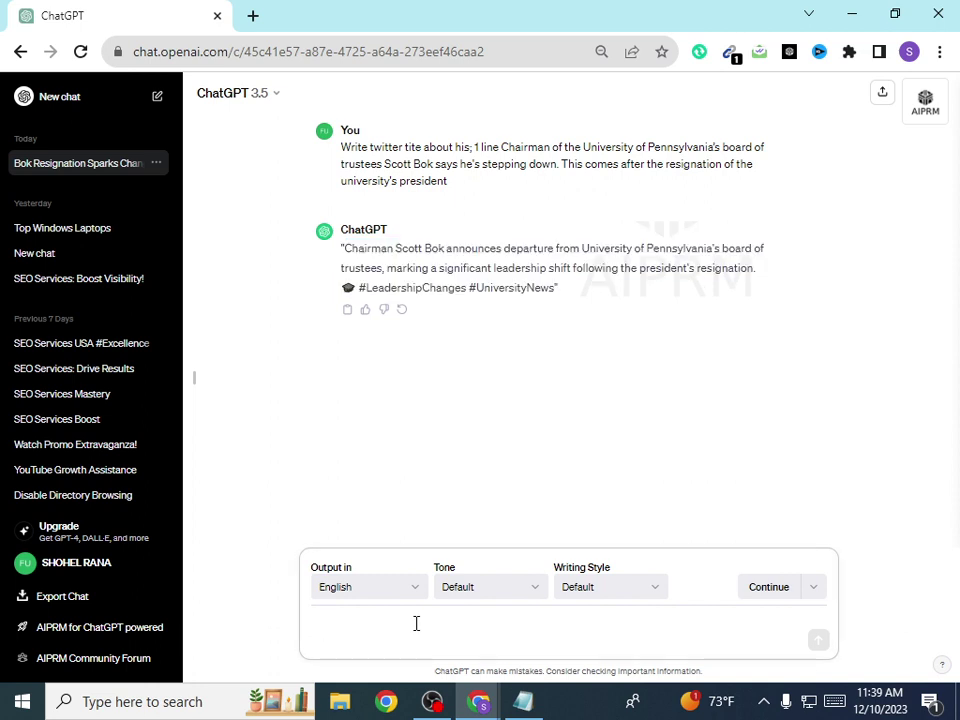
type("write ")
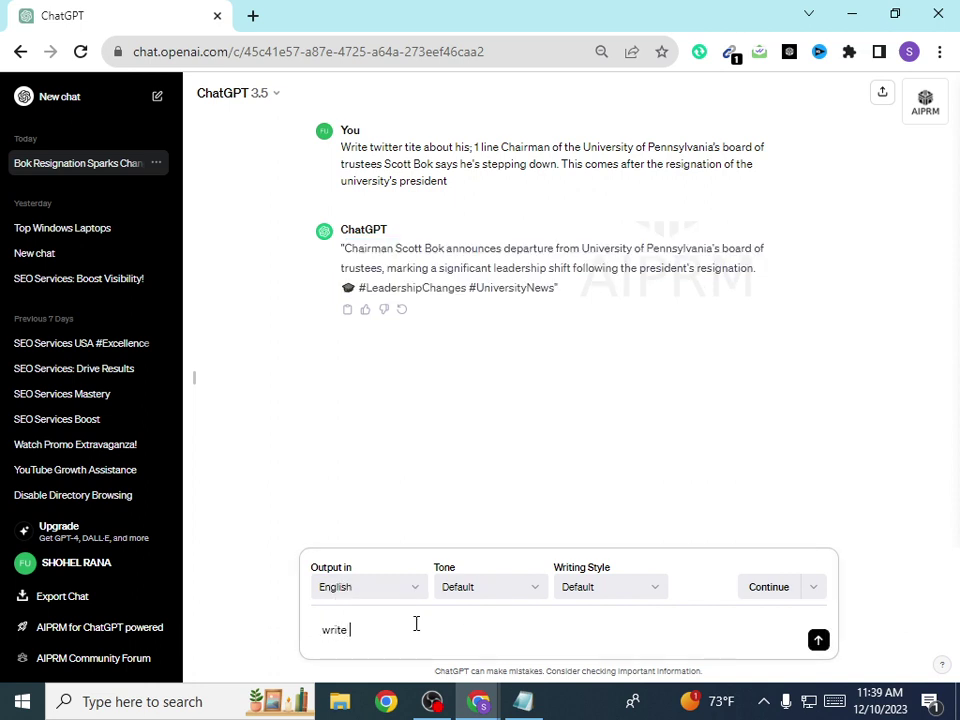
type("a t")
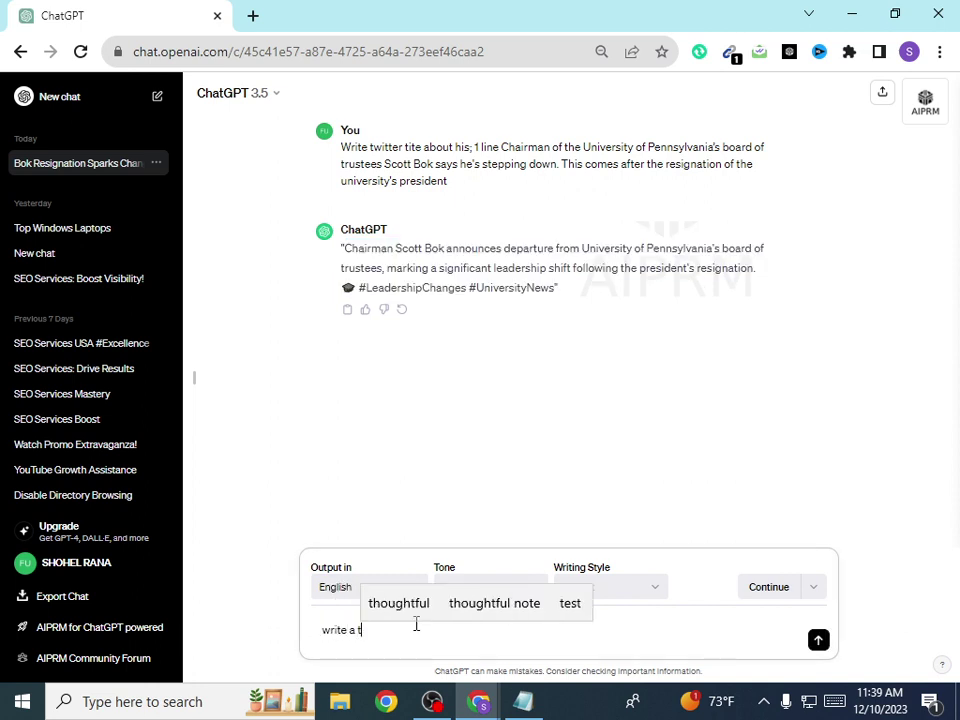
type("witter ")
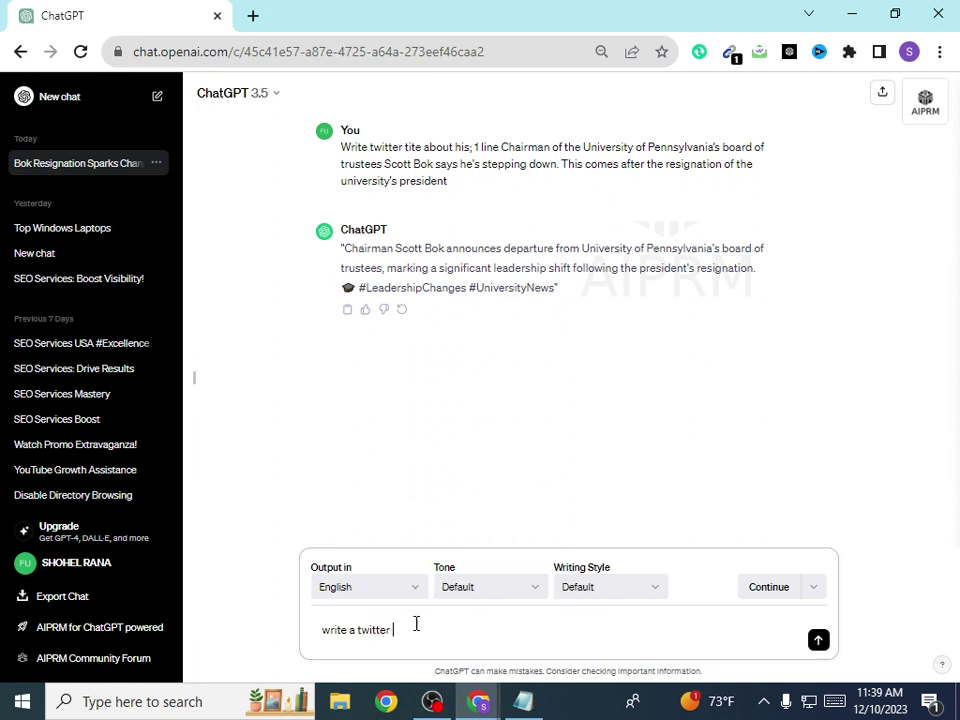
type("twitt")
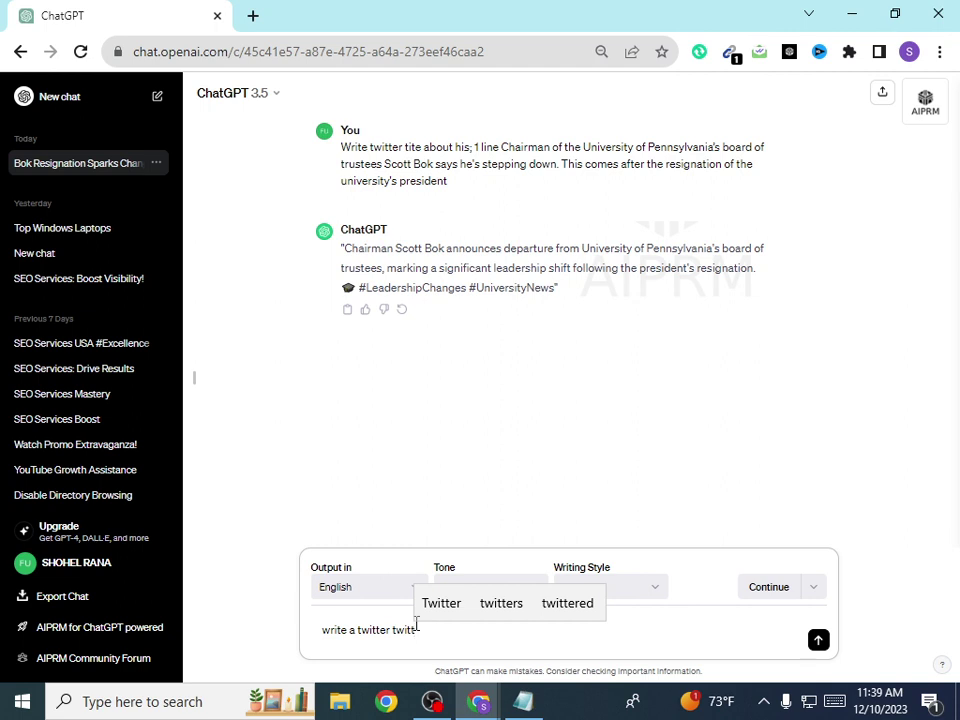
key("BackSpace")
type("c ab")
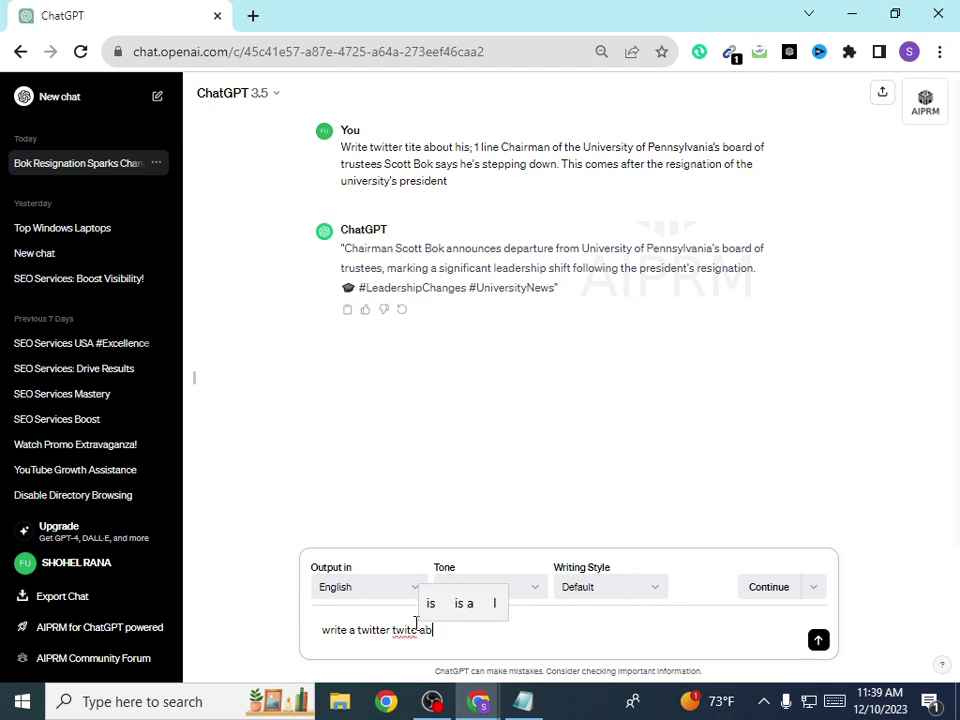
type("out seo ")
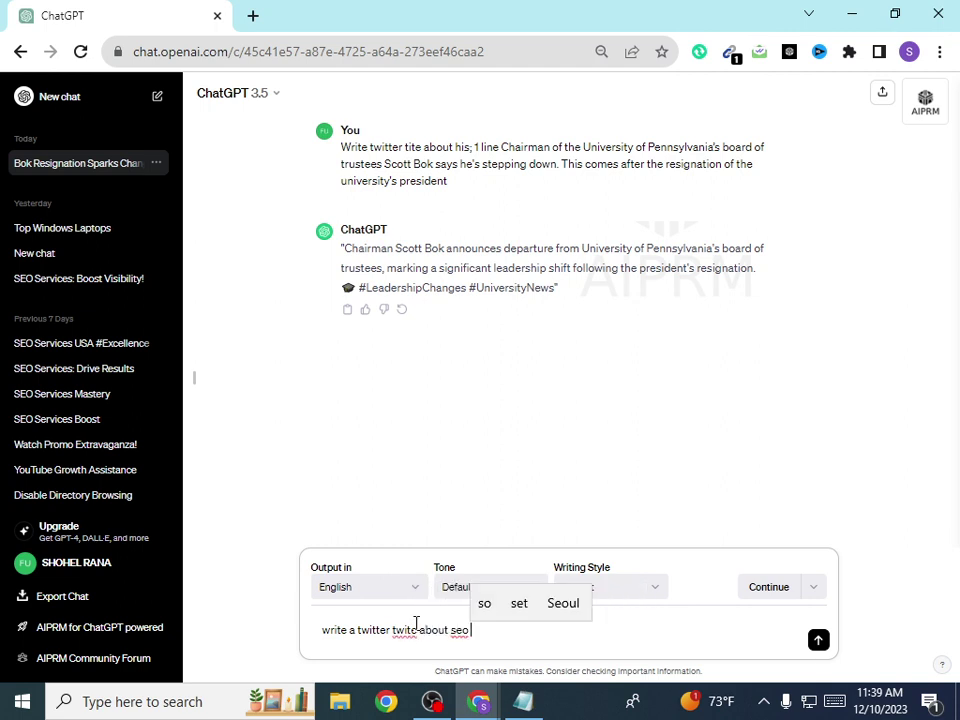
type("services pr")
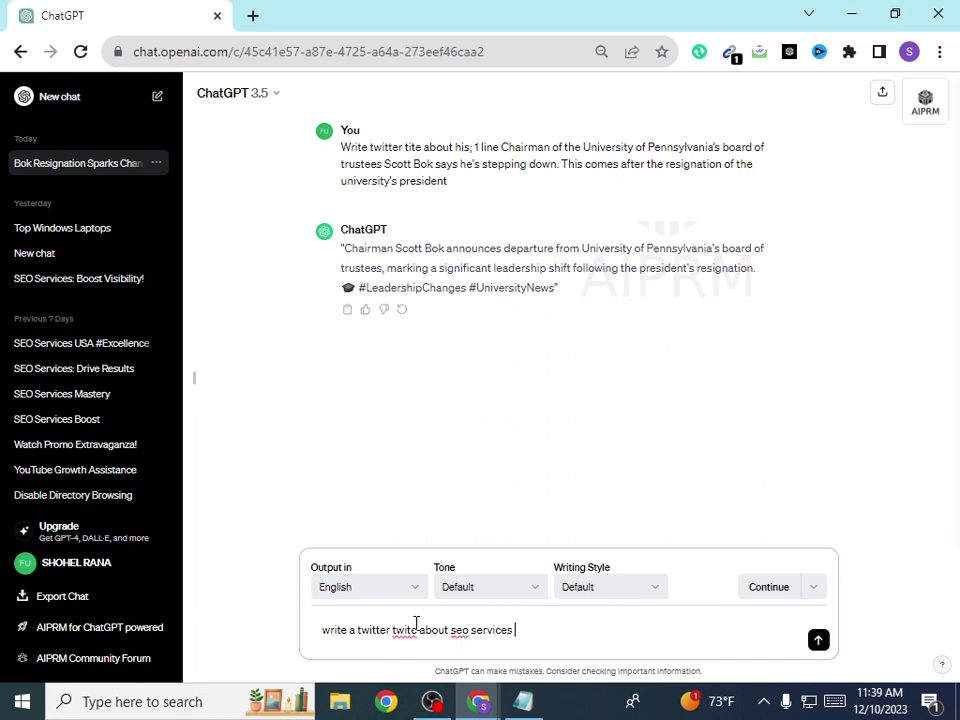
type("on")
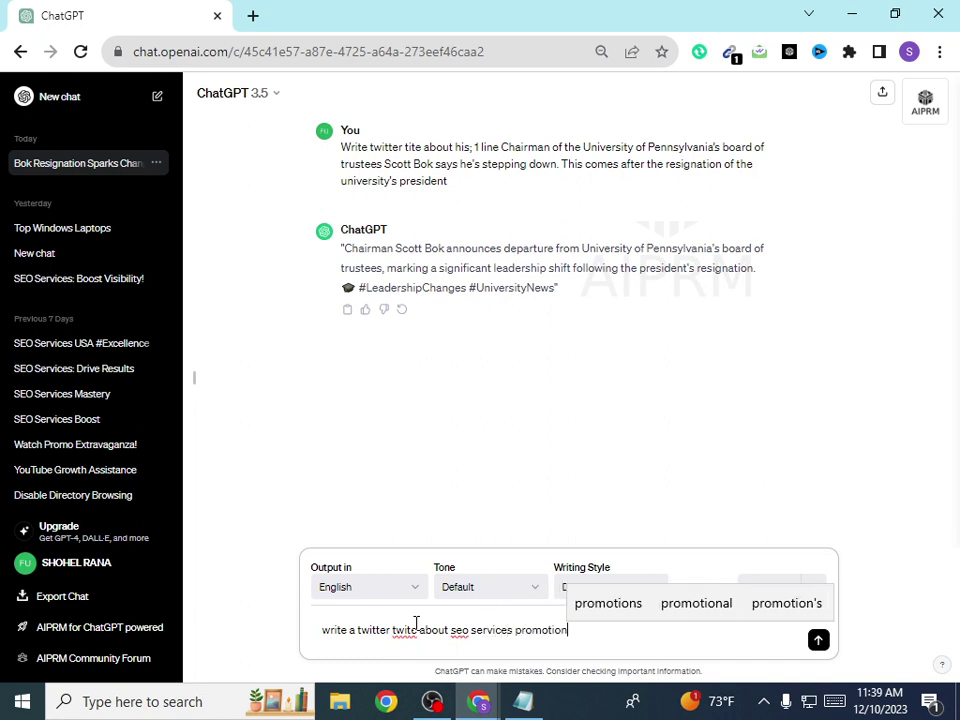
type(" in ")
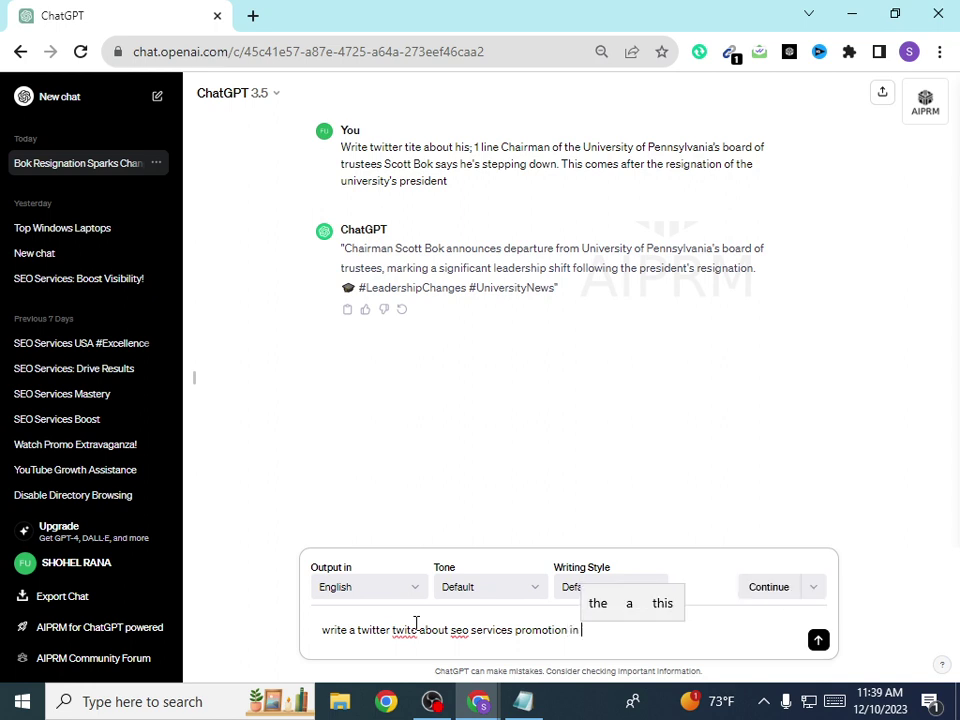
type("1 line ")
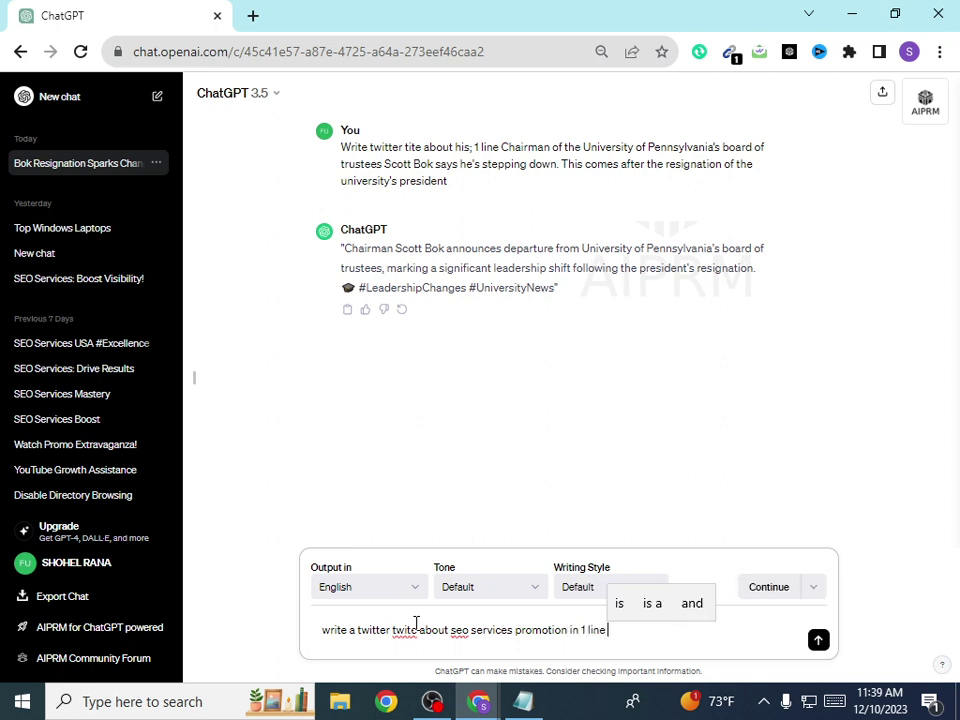
type("with h")
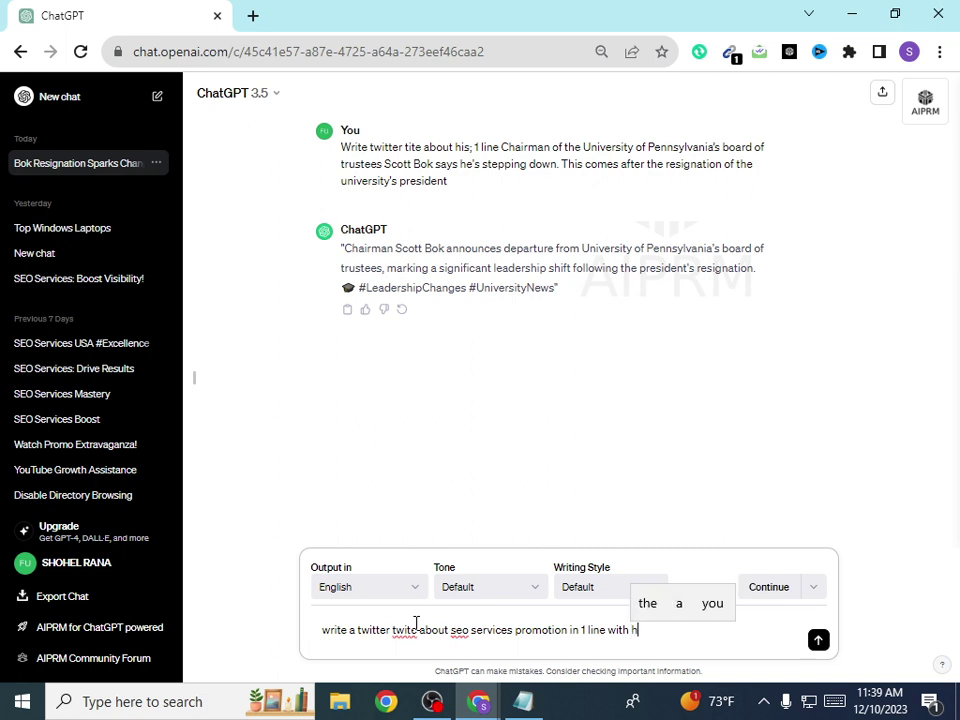
type("asgta")
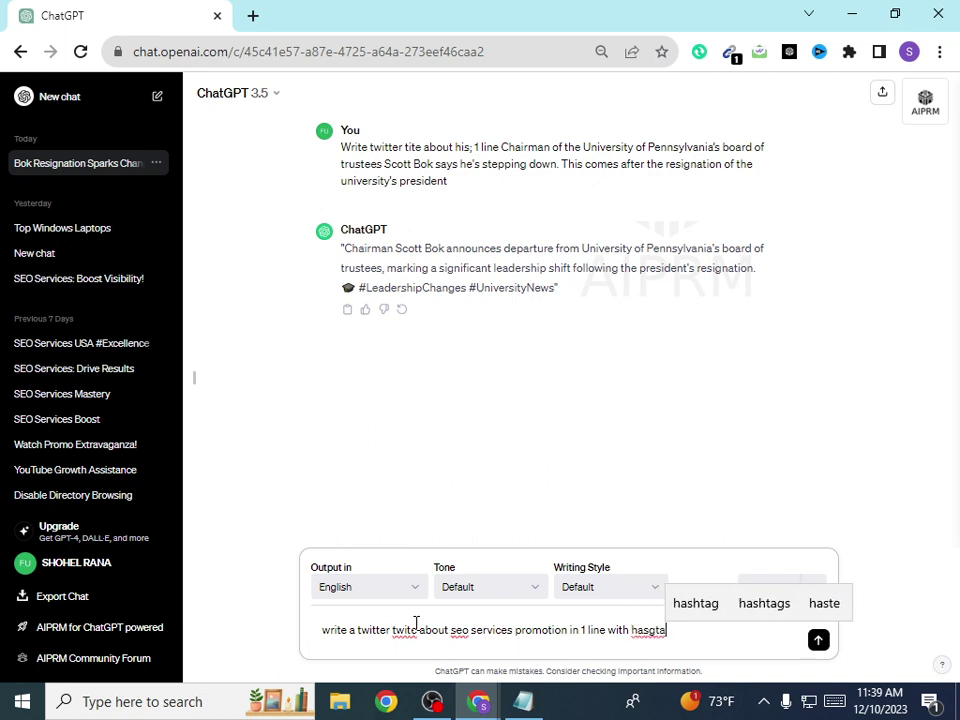
key("Return")
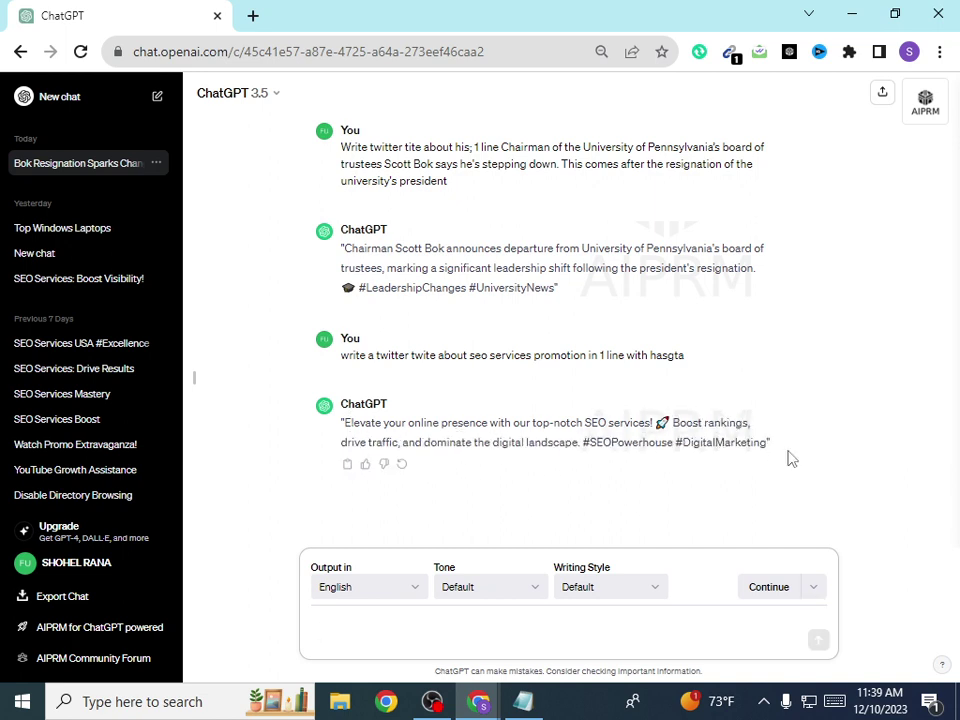
Step: Copy ChatGPT's SEO services tweet without its quotation marks and paste it into the new post on X's home feed
left_click_drag(767, 446, 347, 427)
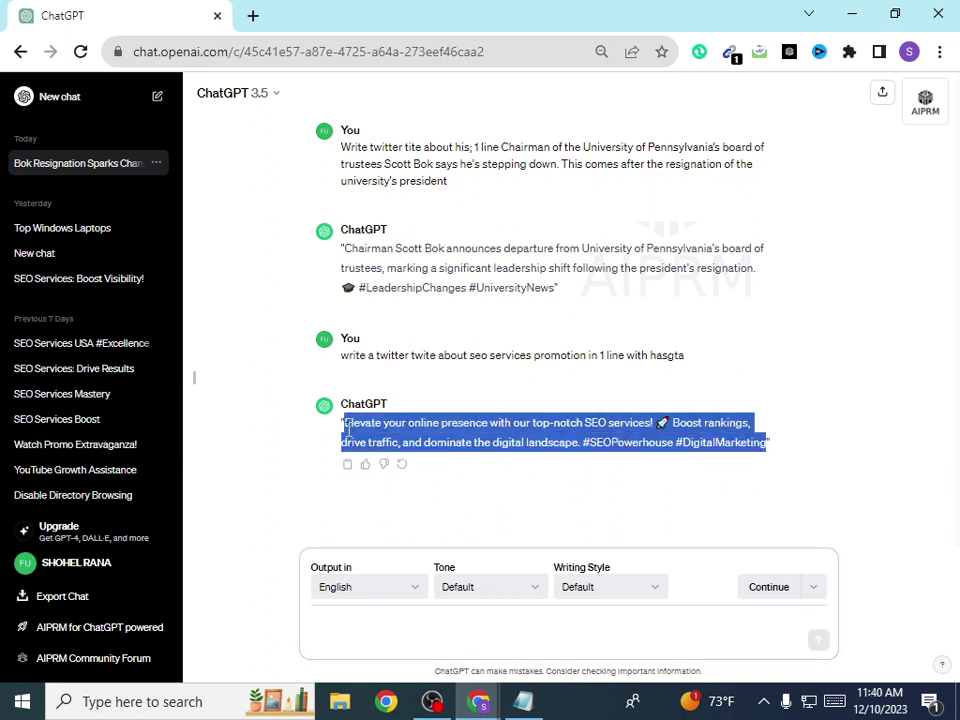
right_click(362, 425)
left_click(403, 439)
left_click(505, 692)
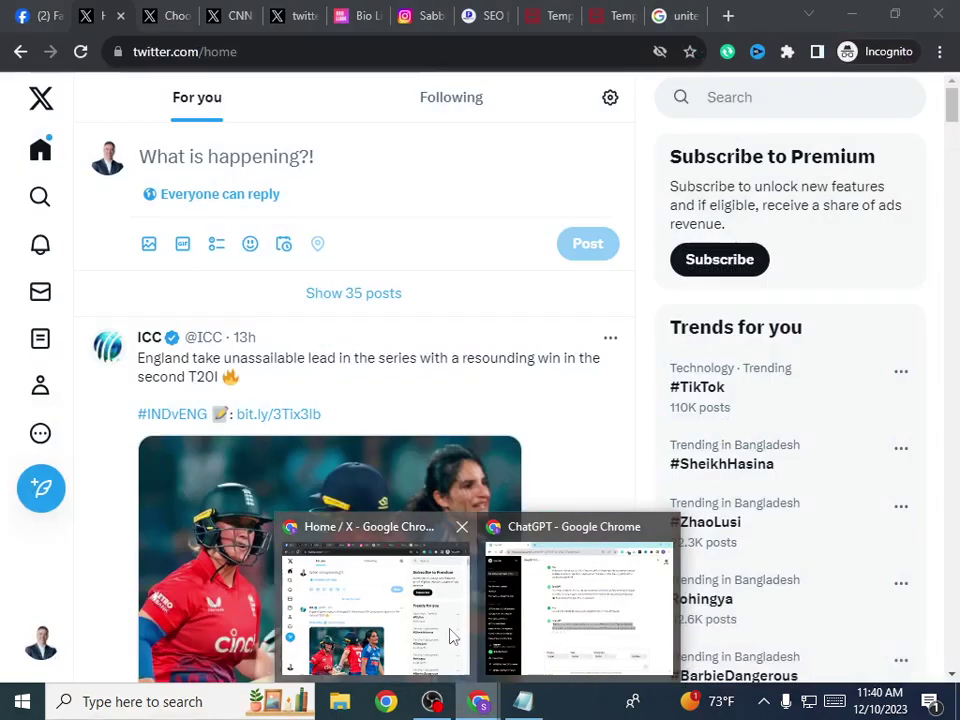
left_click(450, 636)
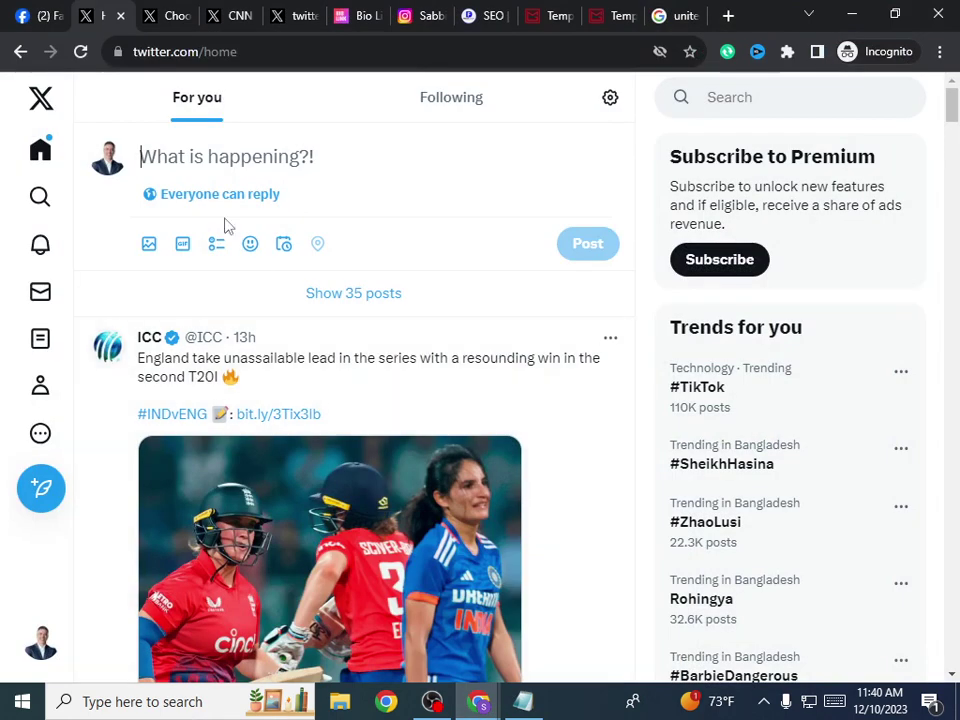
right_click(225, 155)
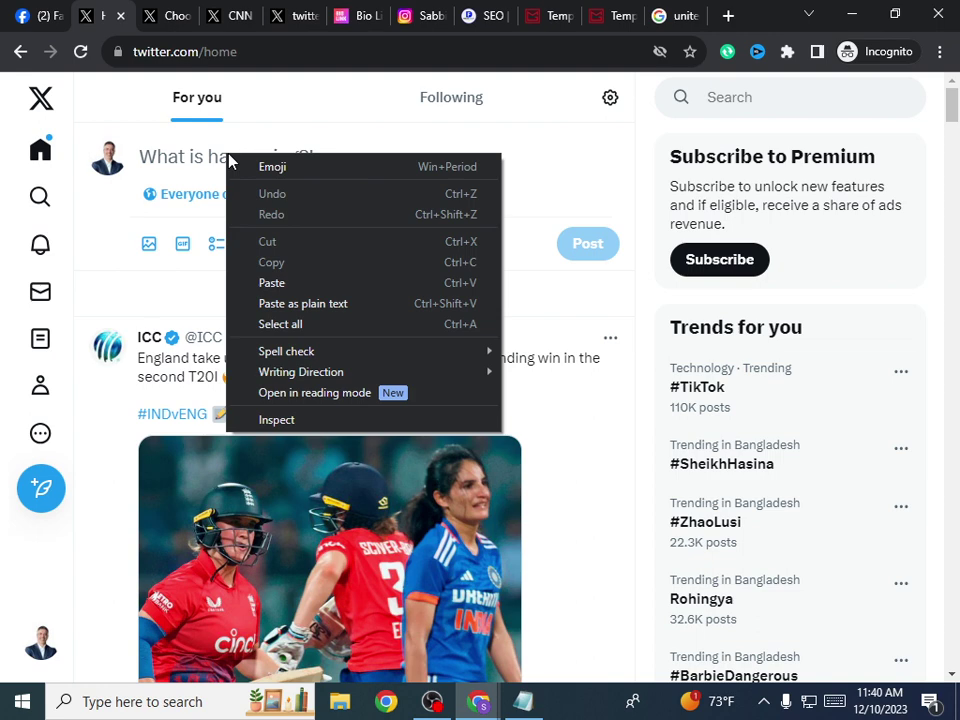
left_click(291, 282)
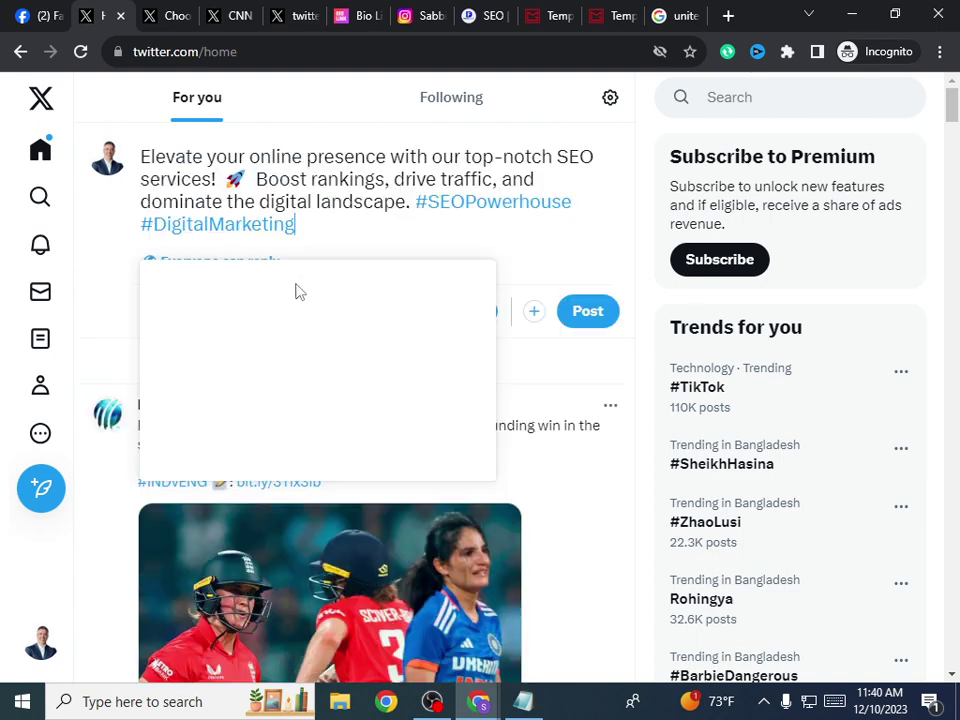
Step: Add a new line reading "Web:" below the hashtags in the SEO services post
left_click(346, 228)
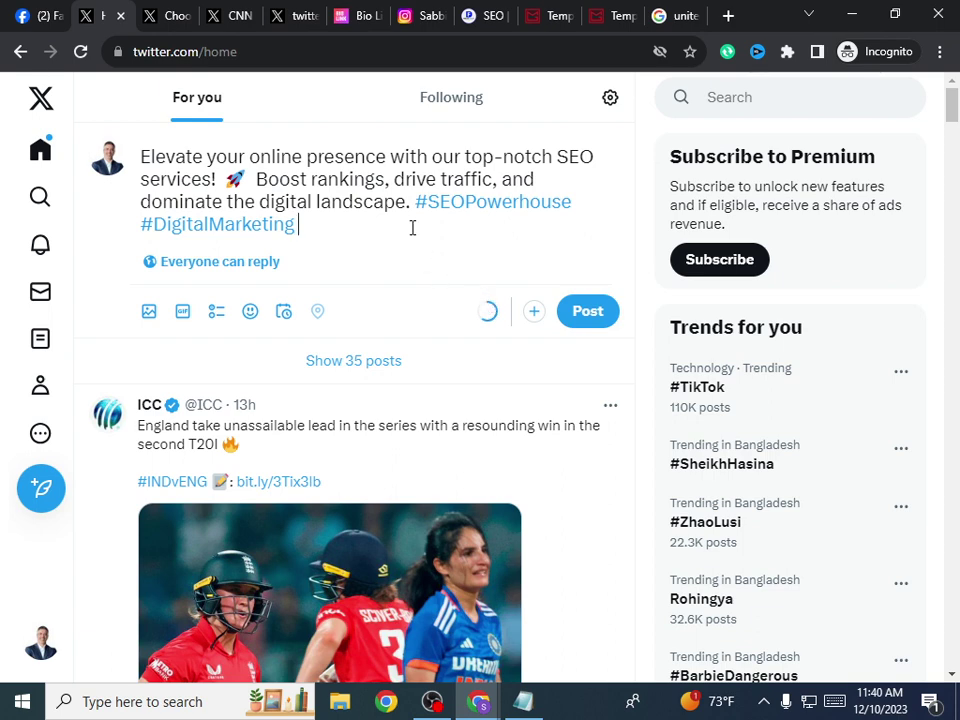
key("Return")
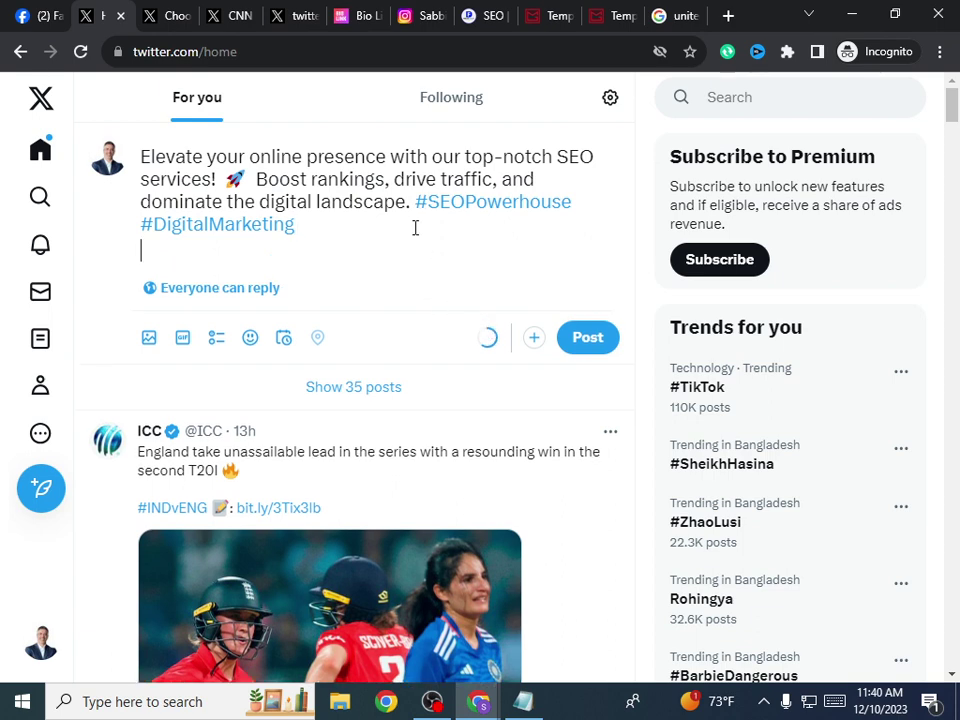
type("Web")
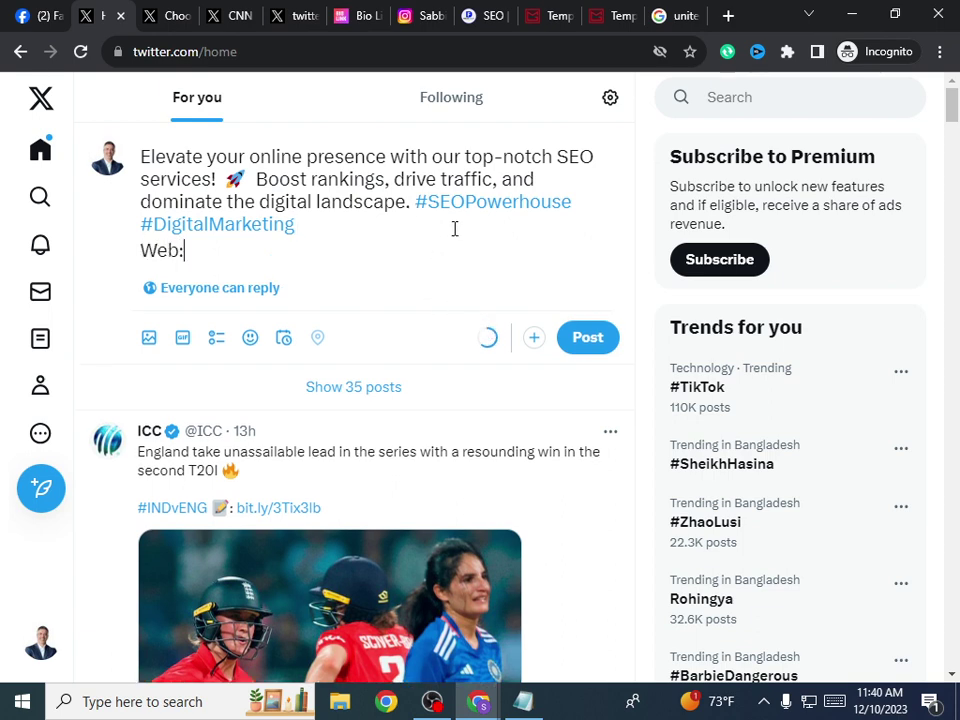
type(":")
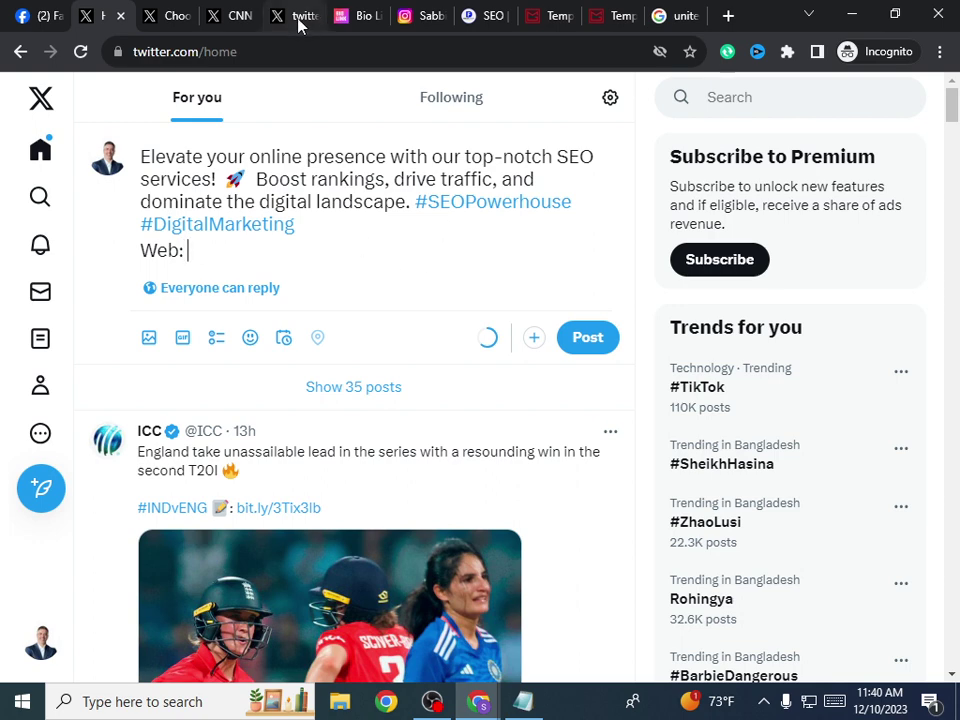
Step: Copy the address of the Digilab Favour bio.link page and paste it after "Web:" in the post
left_click(470, 14)
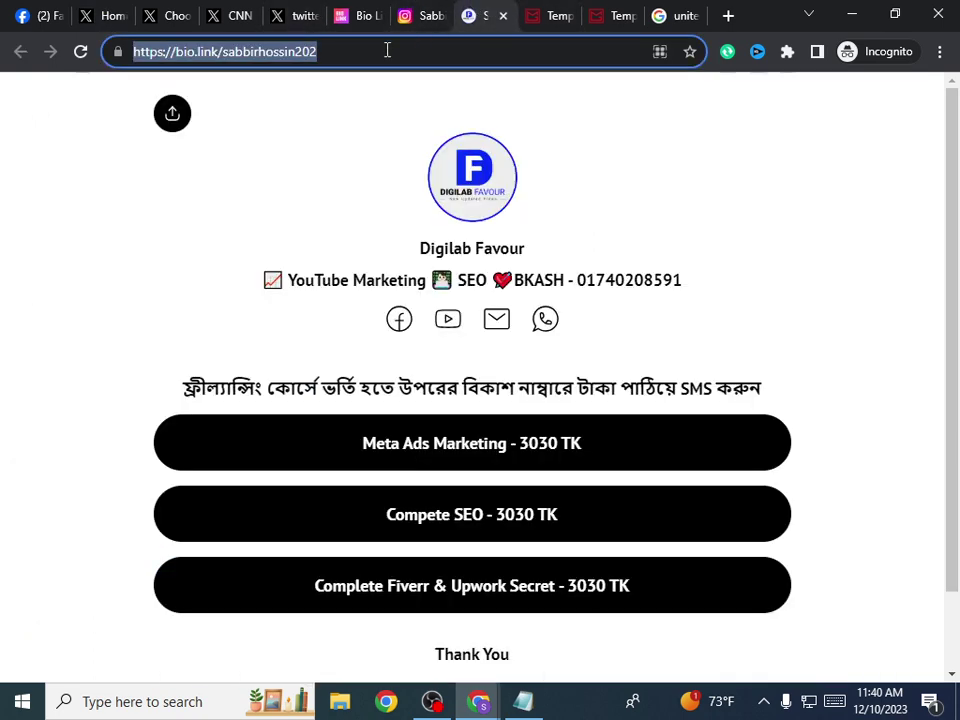
right_click(387, 50)
left_click(411, 138)
left_click(148, 13)
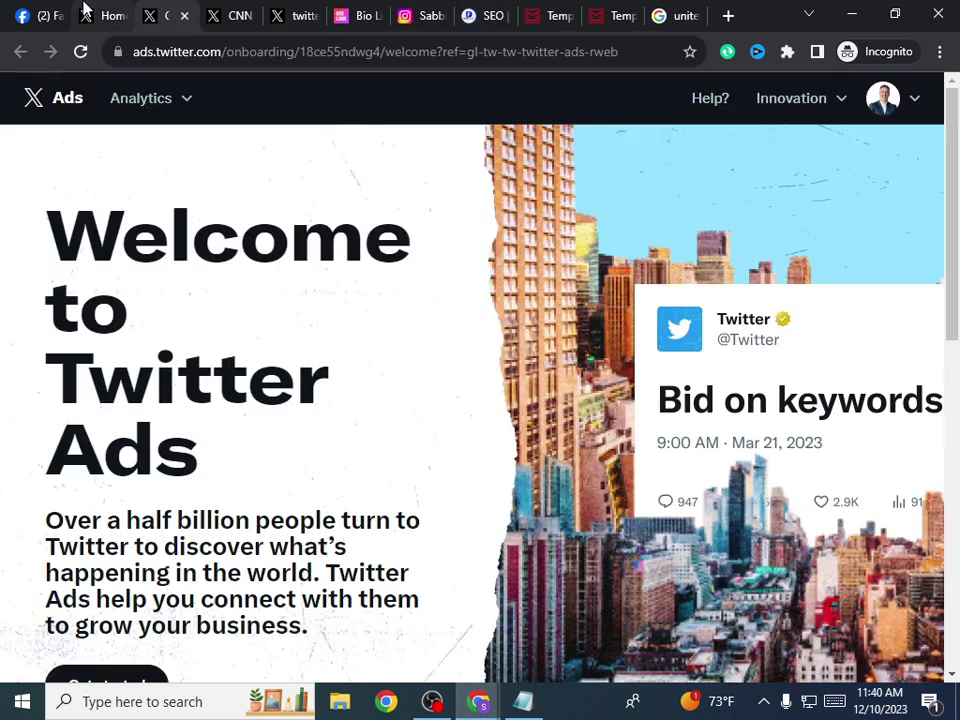
left_click(85, 14)
key("ctrl+v")
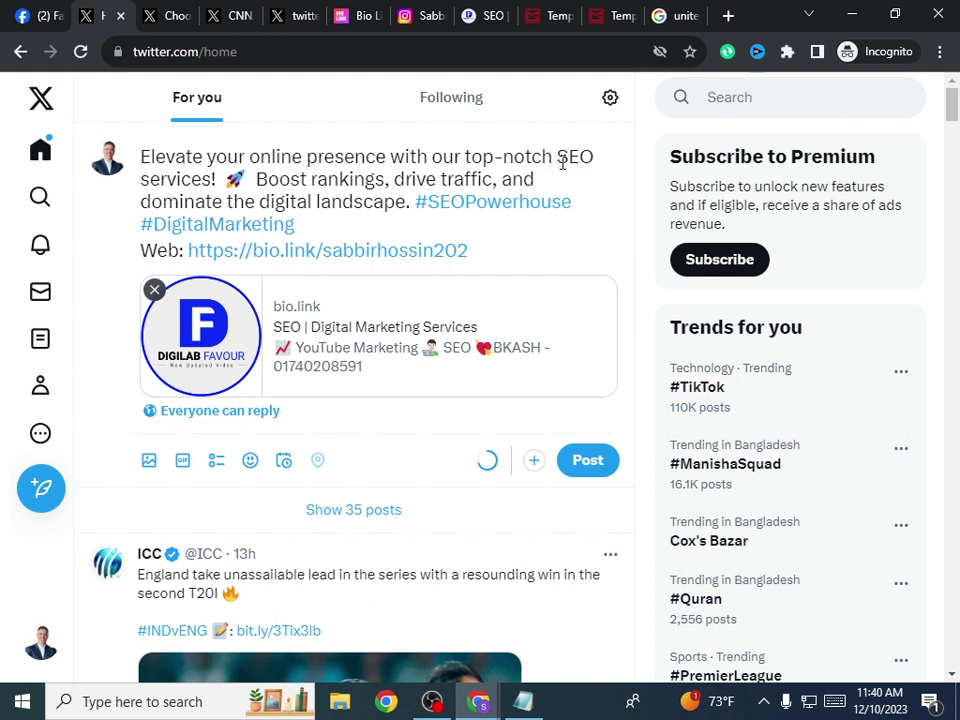
left_click_drag(557, 155, 224, 178)
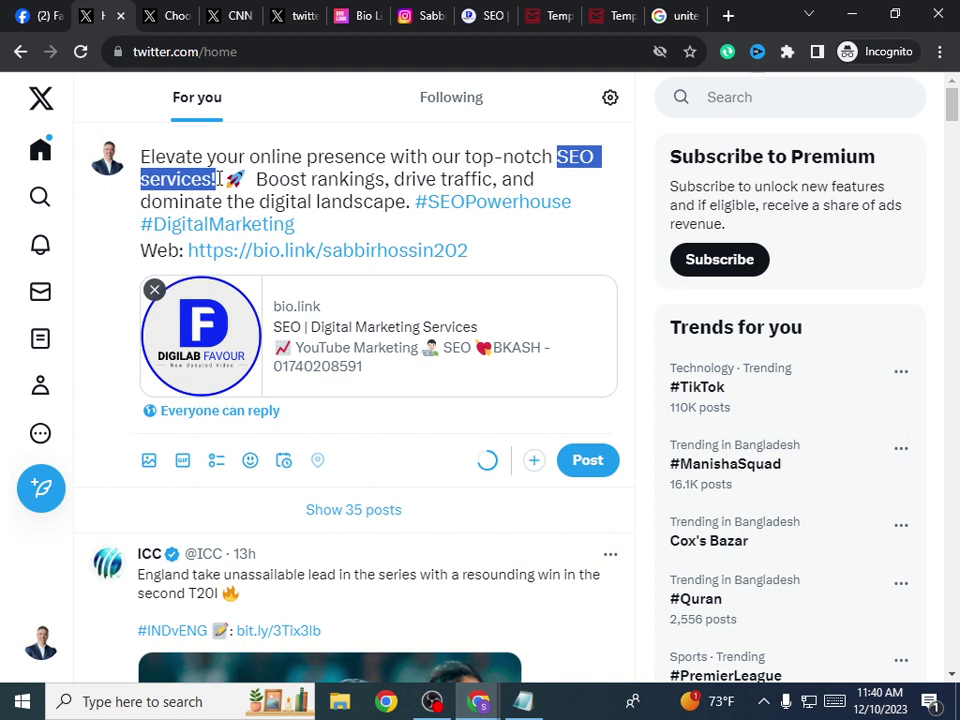
left_click(249, 466)
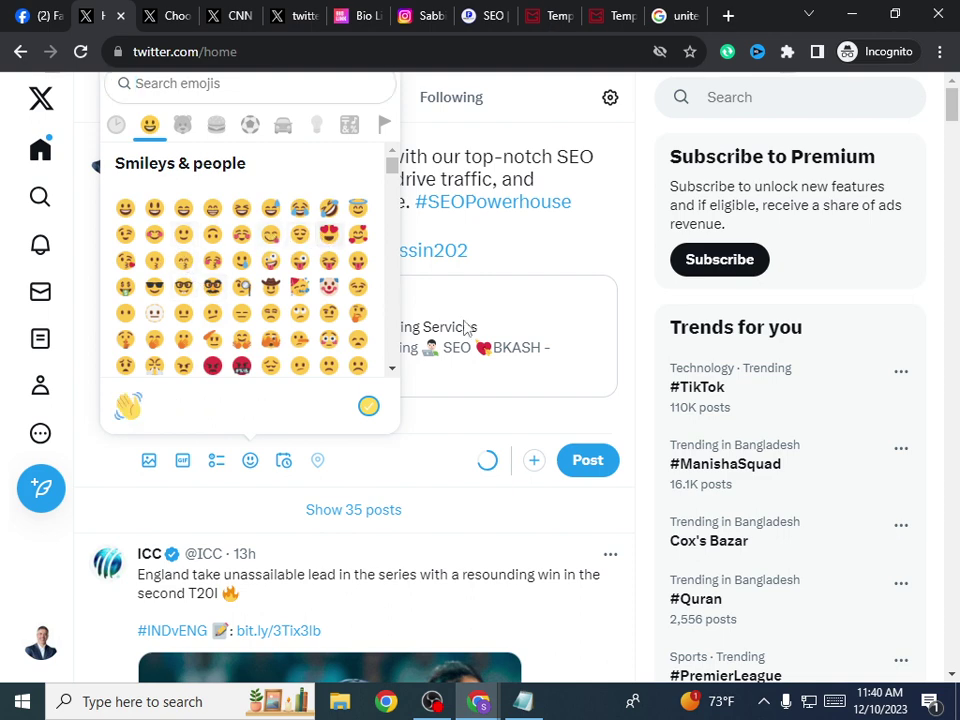
key("Escape")
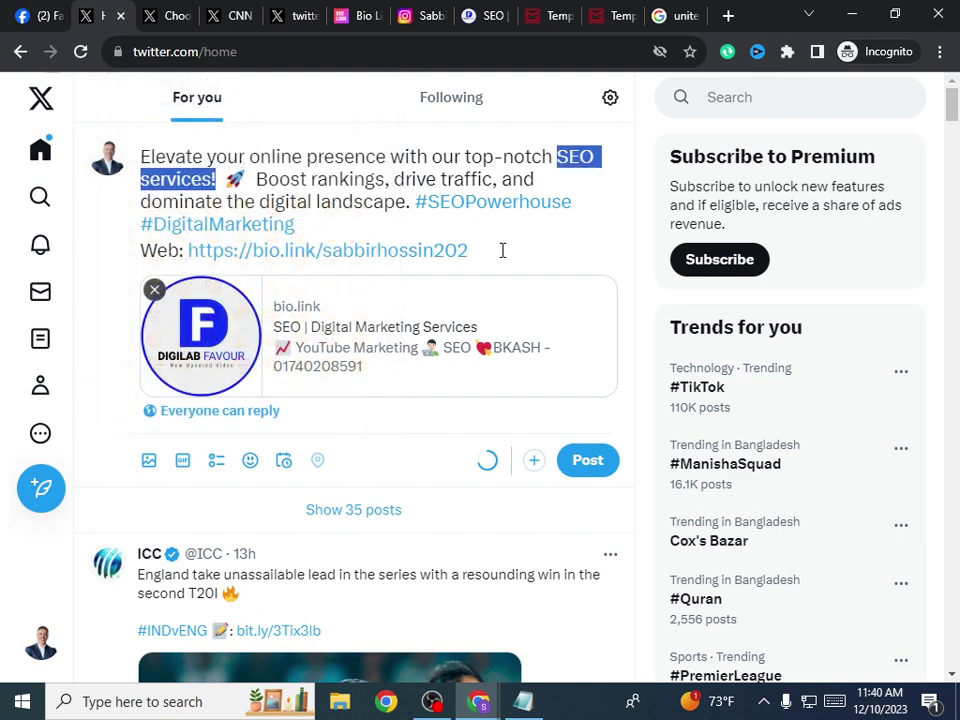
Step: Publish the SEO services post, dismiss the "Unlock more on X" notice and open the sent post
left_click(588, 460)
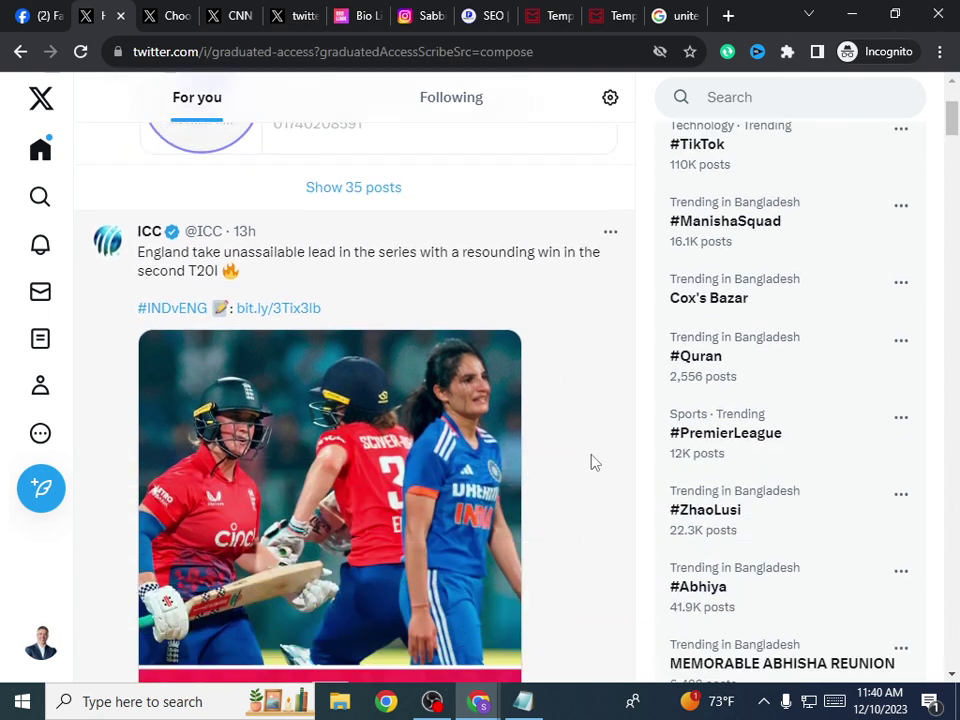
scroll(491, 330, "down", 1)
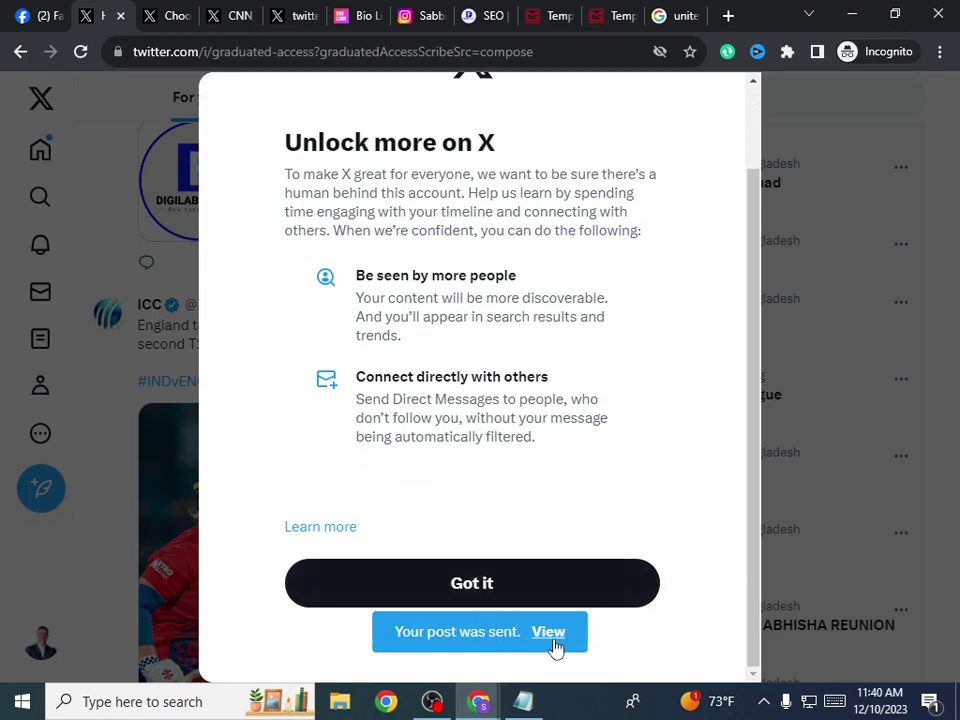
left_click(525, 600)
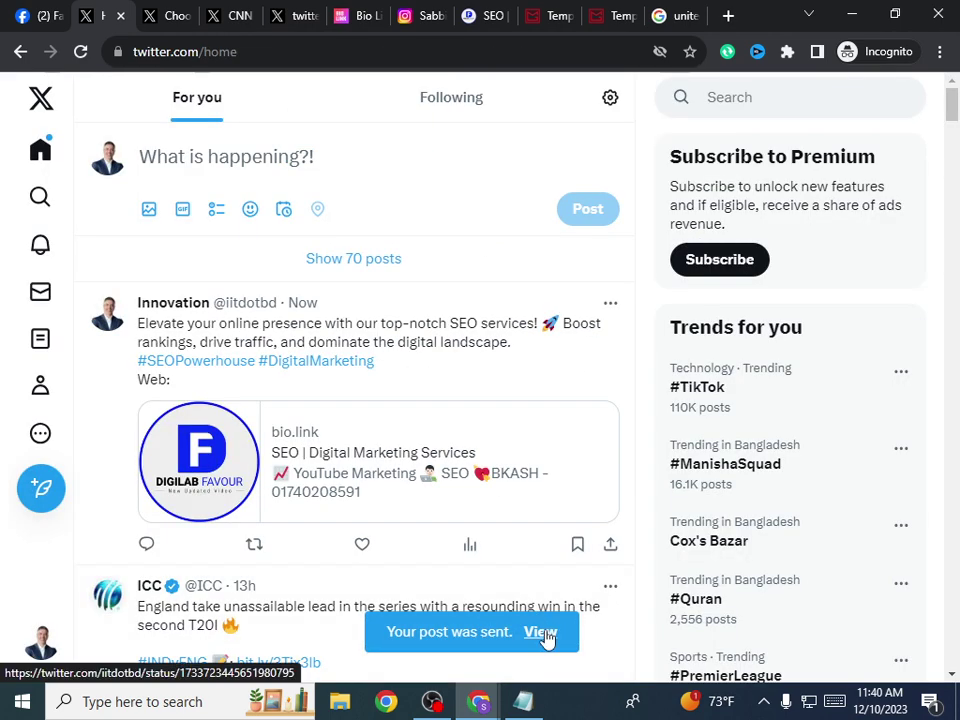
left_click(546, 634)
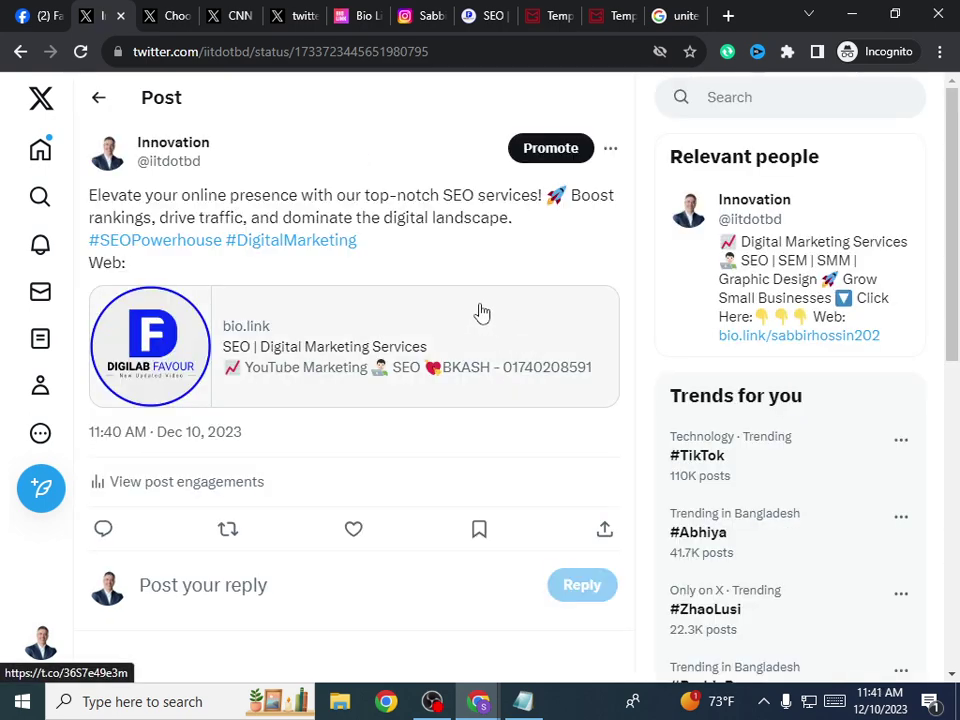
Step: Return to the home feed and load the newest posts
left_click(40, 158)
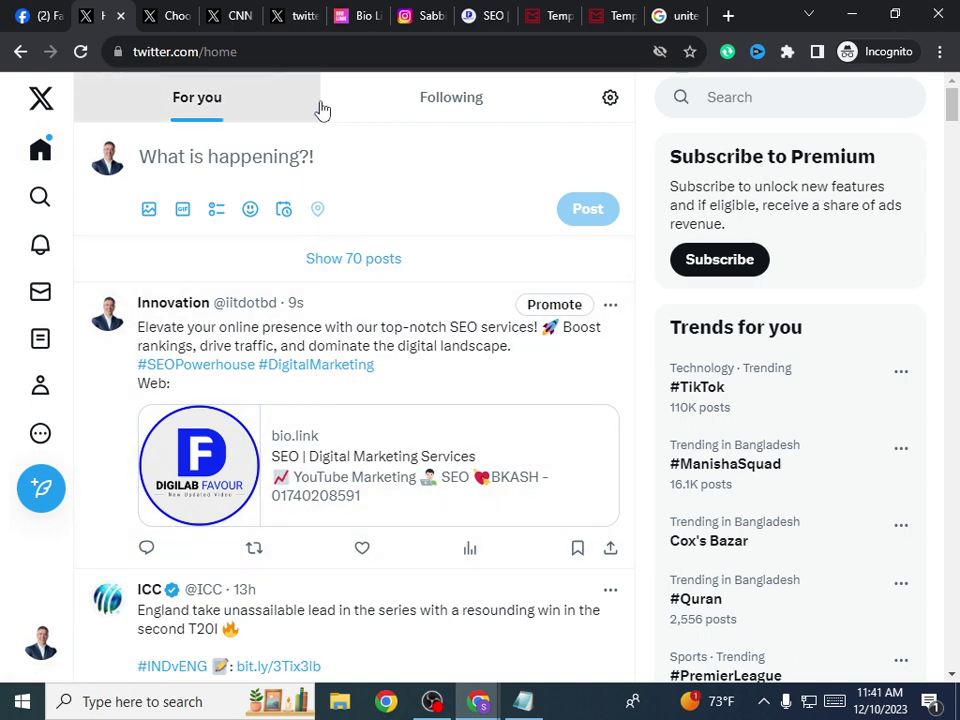
left_click(789, 107)
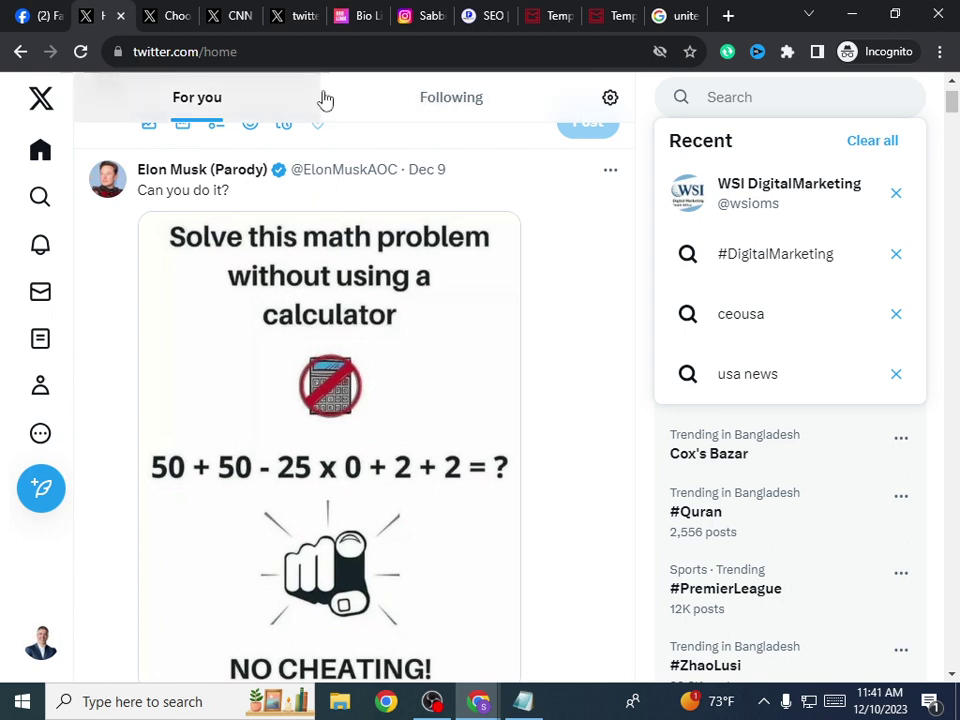
scroll(306, 208, "up", 2)
left_click(42, 152)
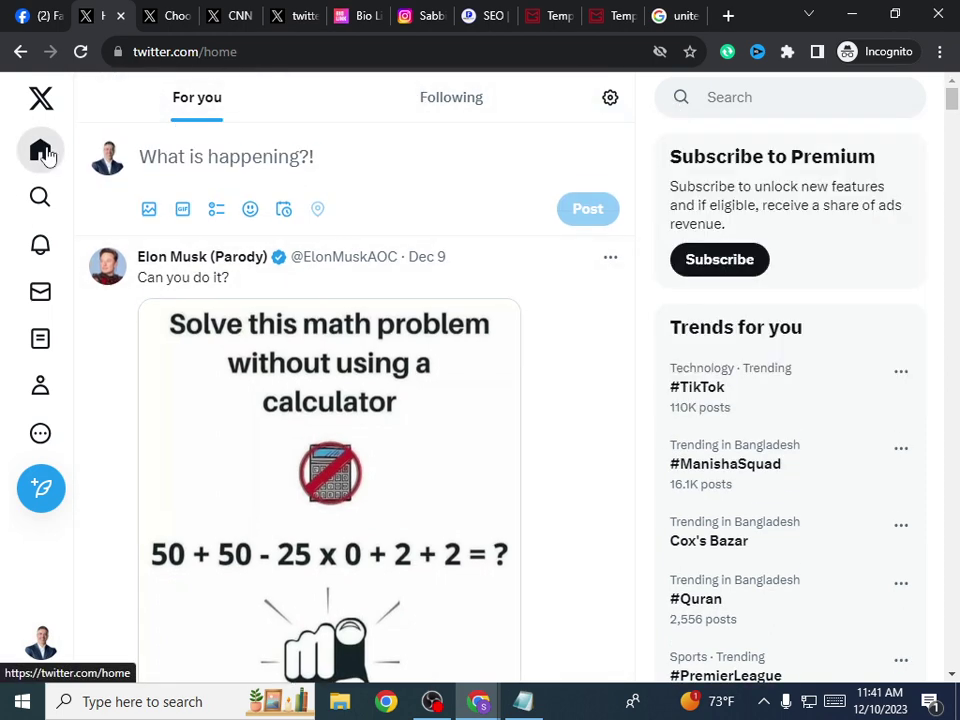
Step: Search for the hashtag "#dental" from the Explore page
left_click(42, 200)
left_click(281, 92)
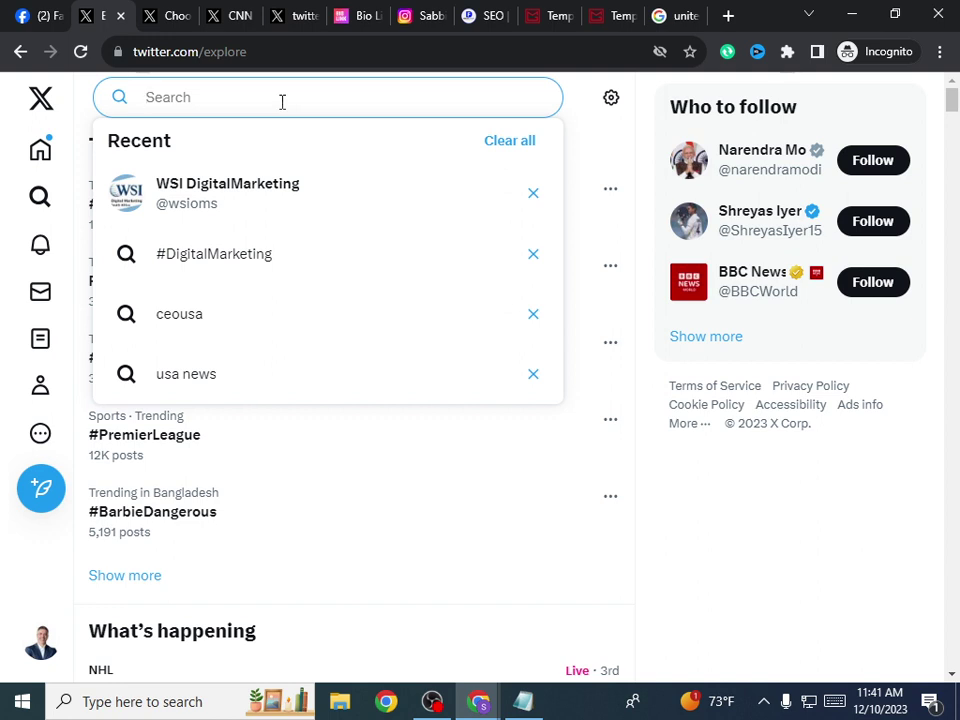
type("#")
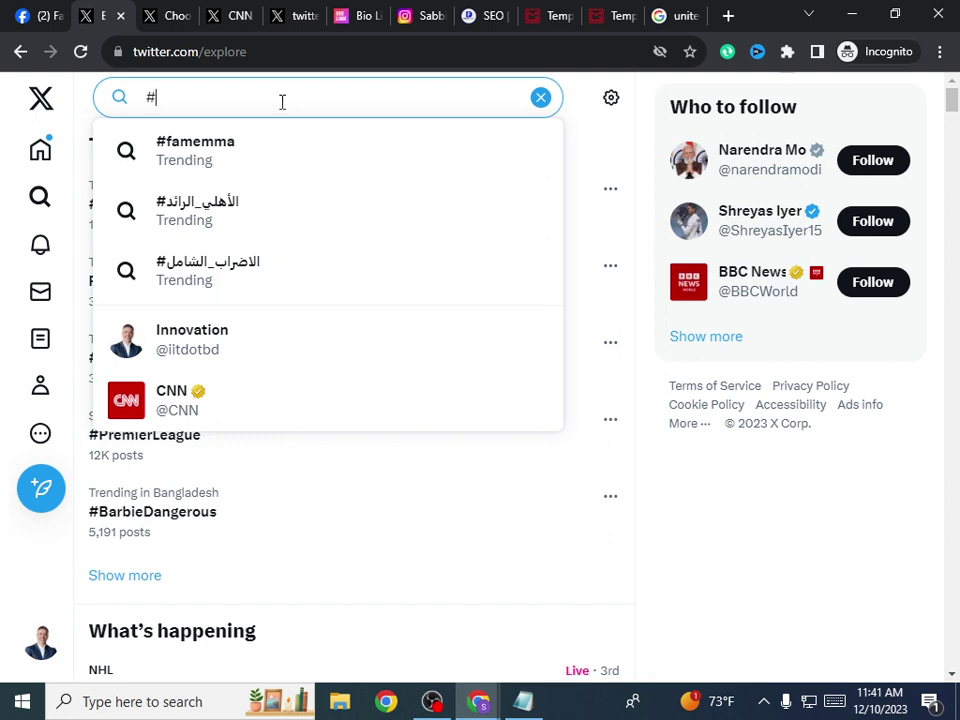
type("dental")
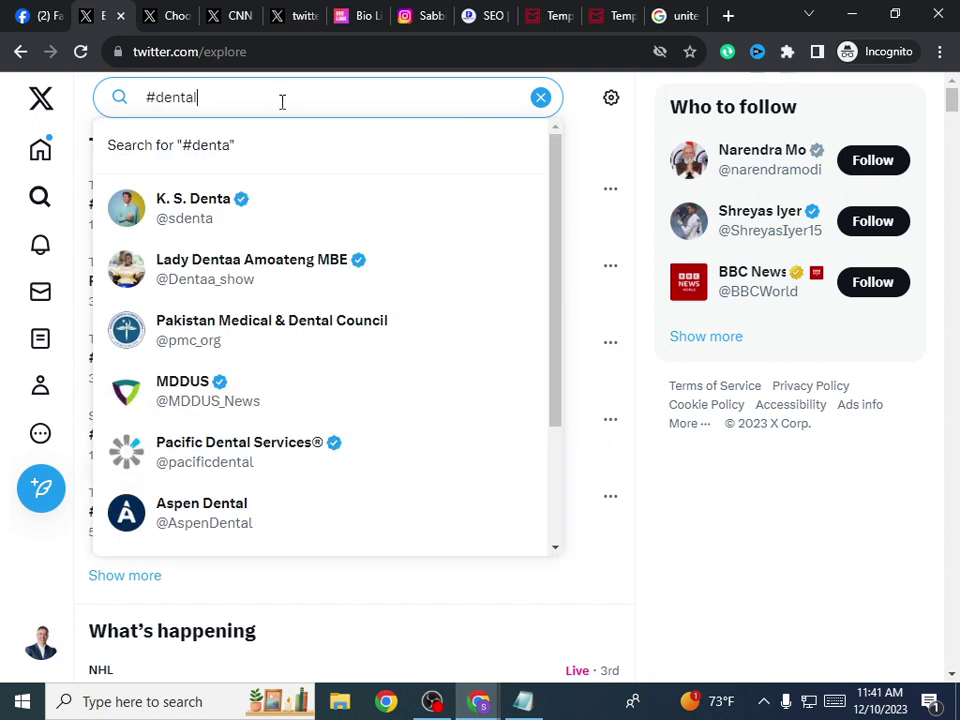
left_click(249, 157)
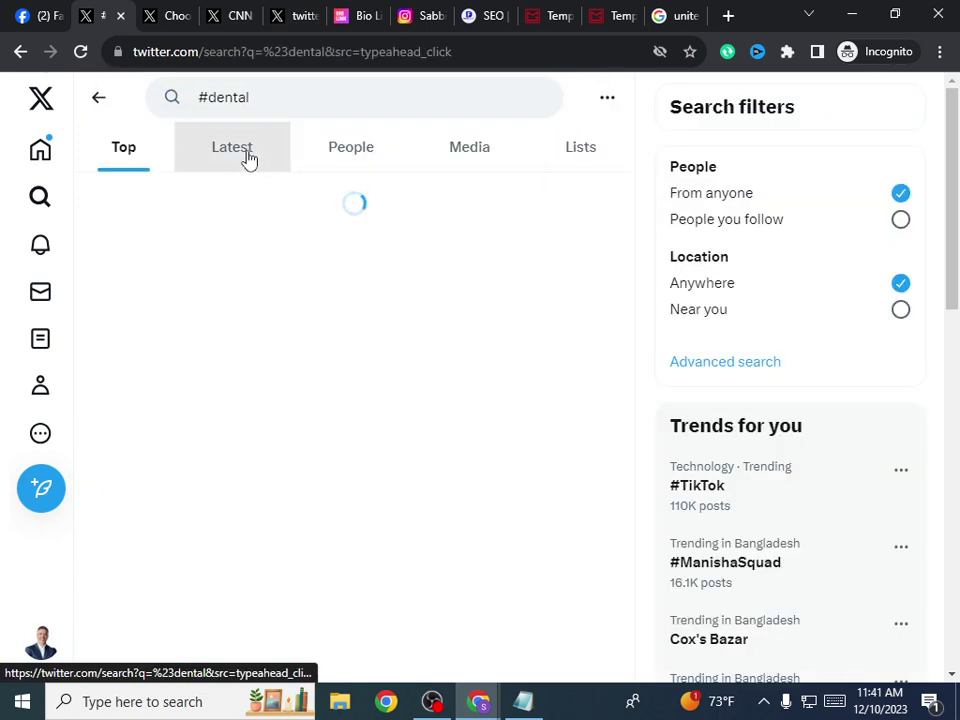
Step: Narrow the hashtag search to "#dentalusa"
left_click(296, 98)
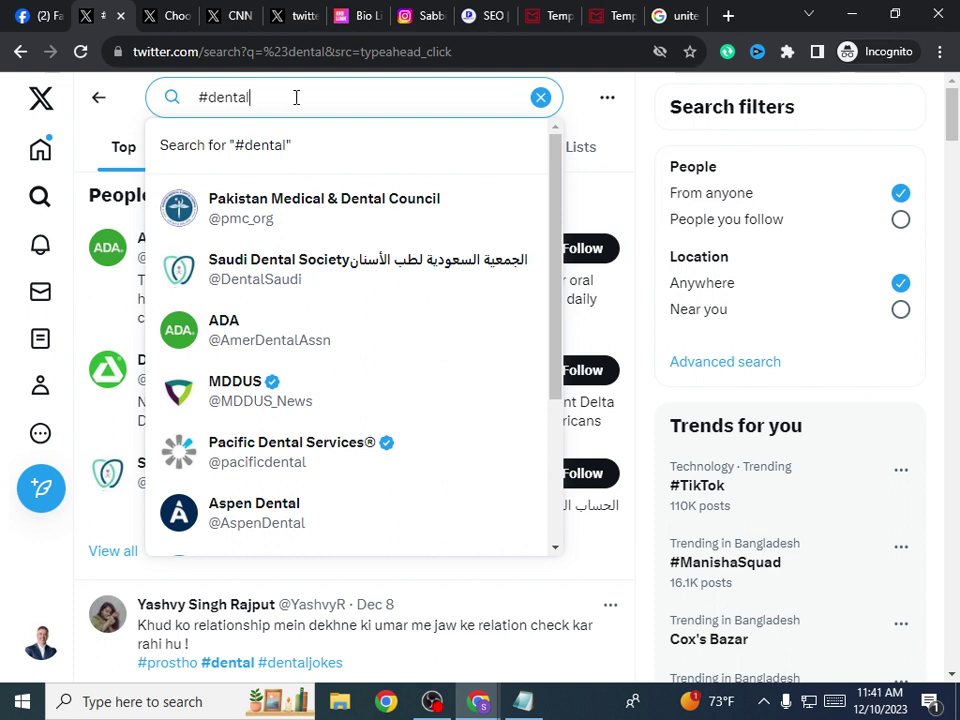
type("usa")
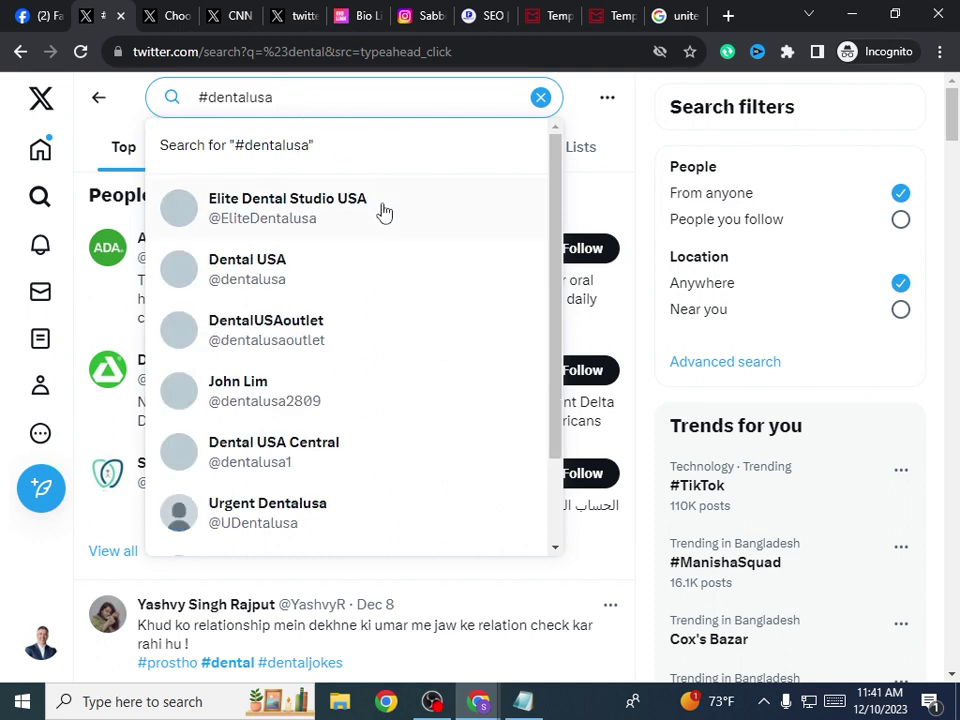
key("Return")
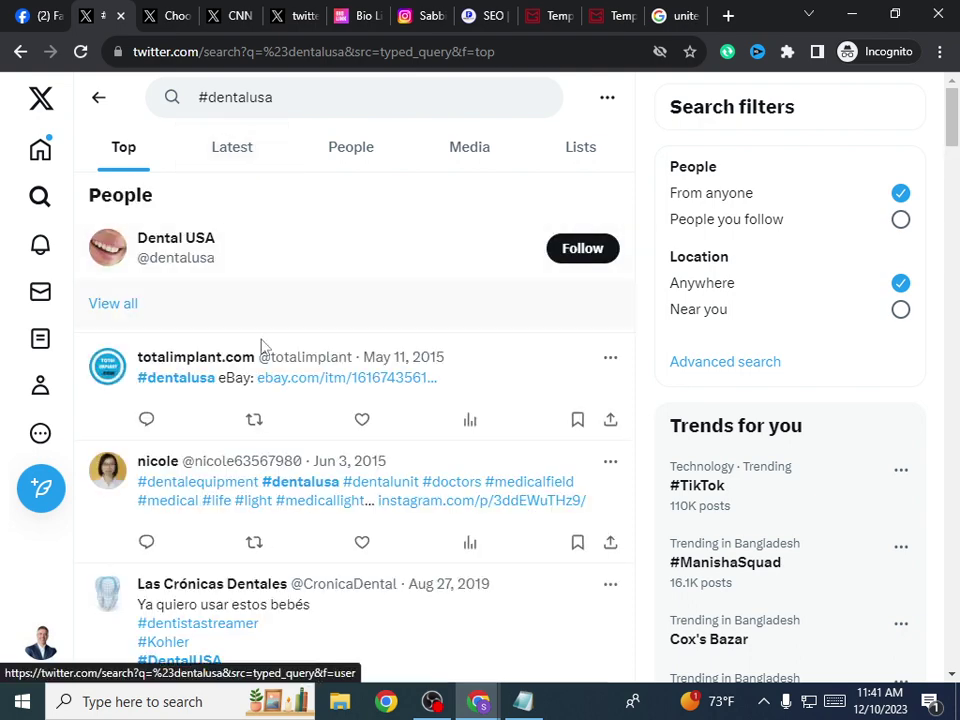
Step: Follow the author of the June 3, 2015 #dentalequipment post from the profile preview in the #dentalusa results
scroll(257, 365, "down", 2)
mouse_move(172, 282)
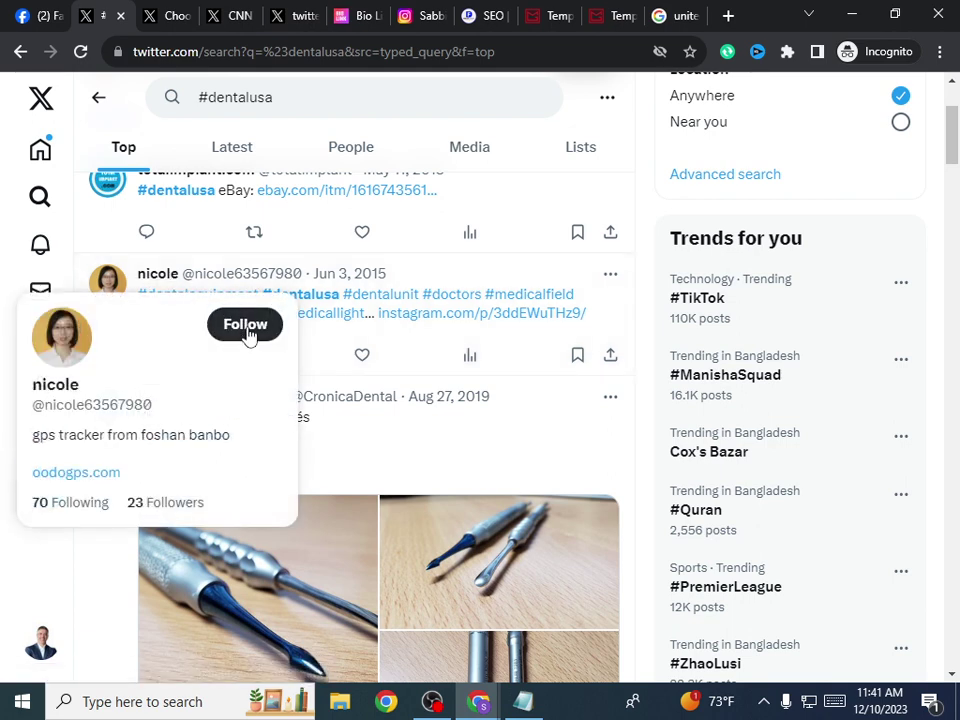
left_click(246, 328)
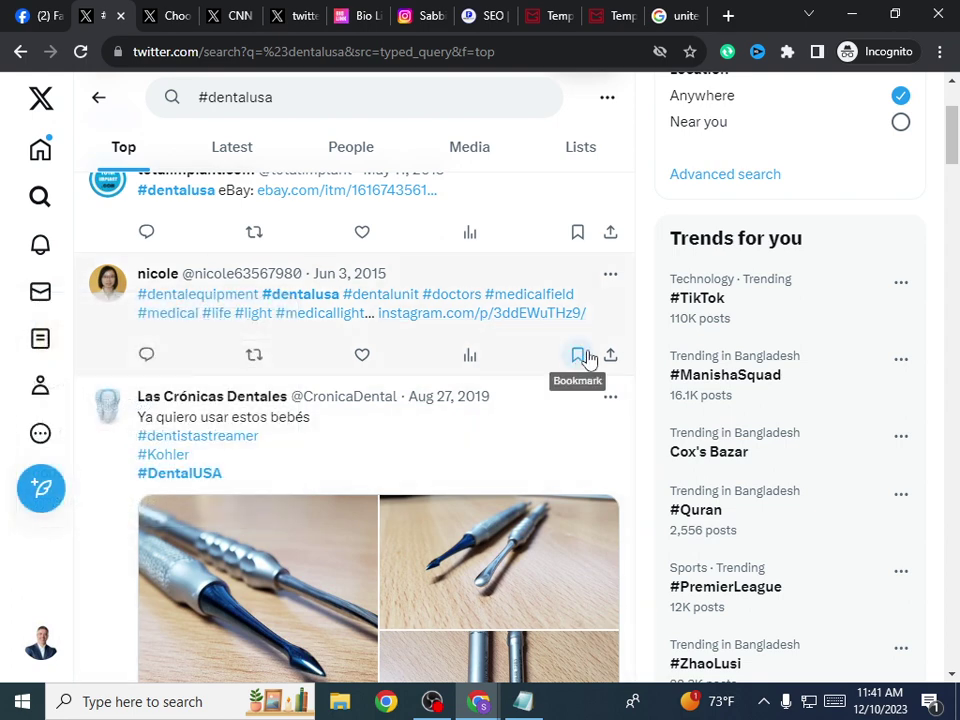
Step: Check the reply form for the #dentalequipment post, close it empty, and look through the other #dentalusa results
left_click(148, 355)
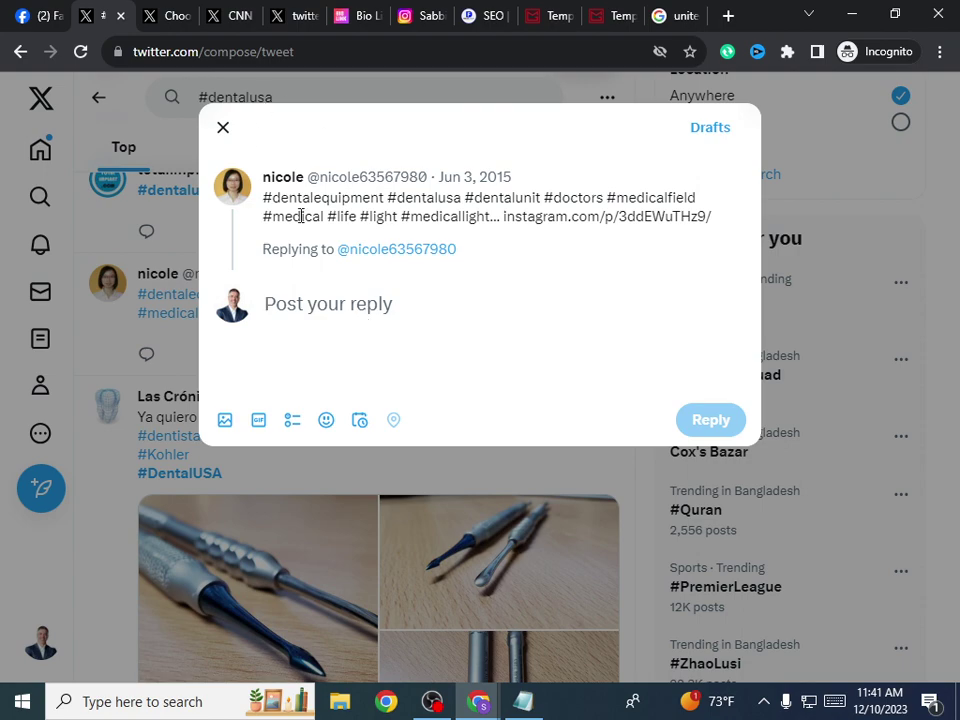
left_click(223, 127)
scroll(414, 302, "down", 3)
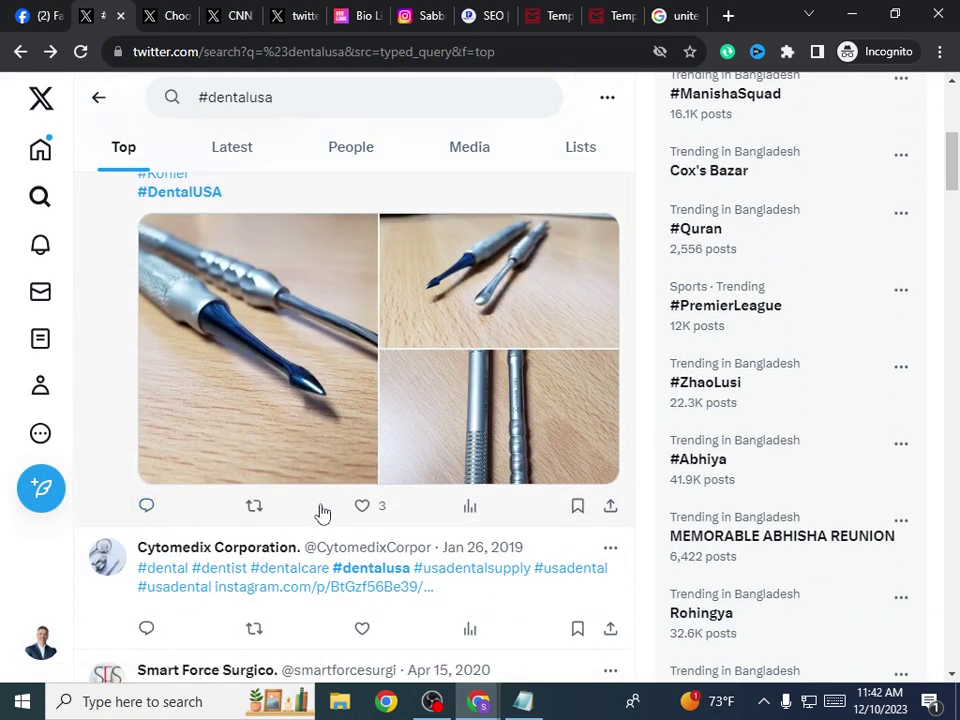
scroll(315, 500, "down", 3)
scroll(310, 492, "down", 7)
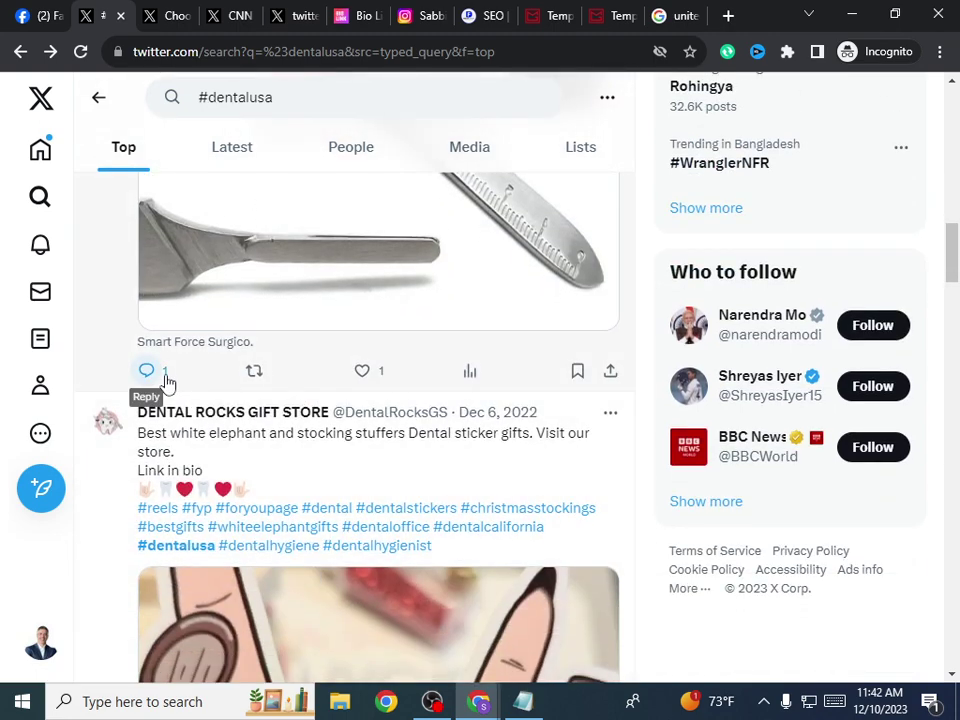
scroll(476, 452, "up", 10)
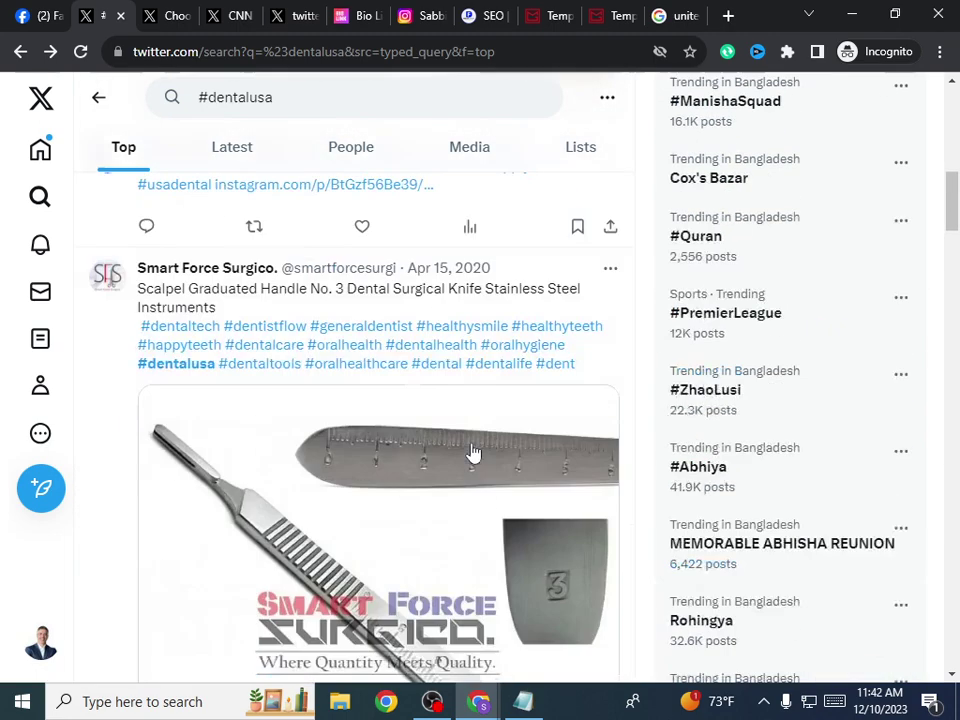
Step: Replace the #dentalusa search with a search for the exact phrase "need seo expert", including the quotation marks
left_click(375, 96)
double_click(375, 97)
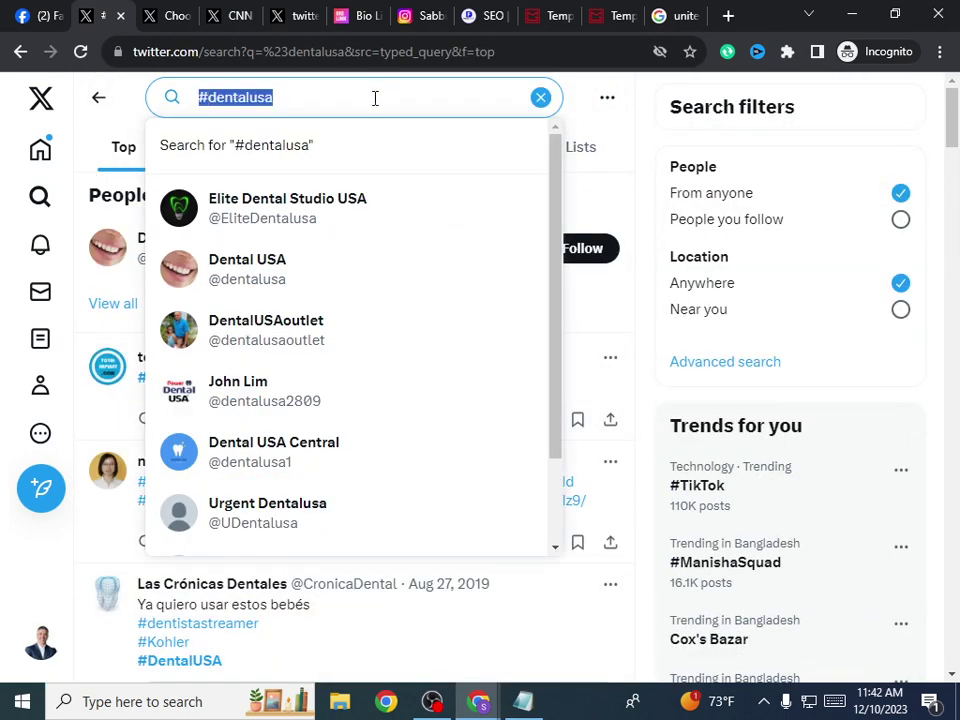
key("BackSpace")
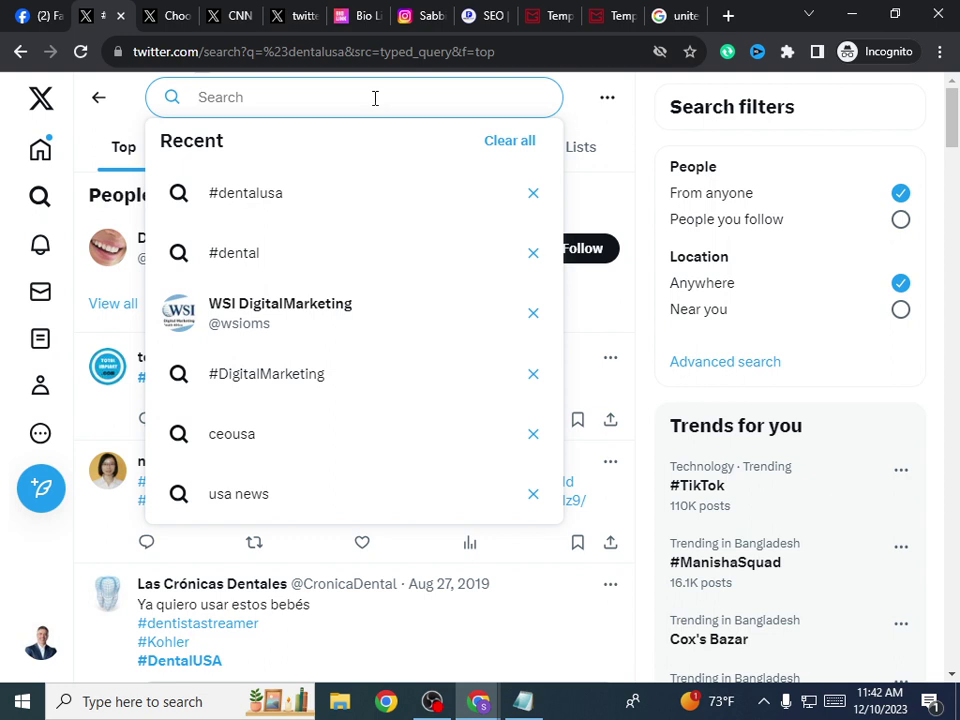
type("\"\"")
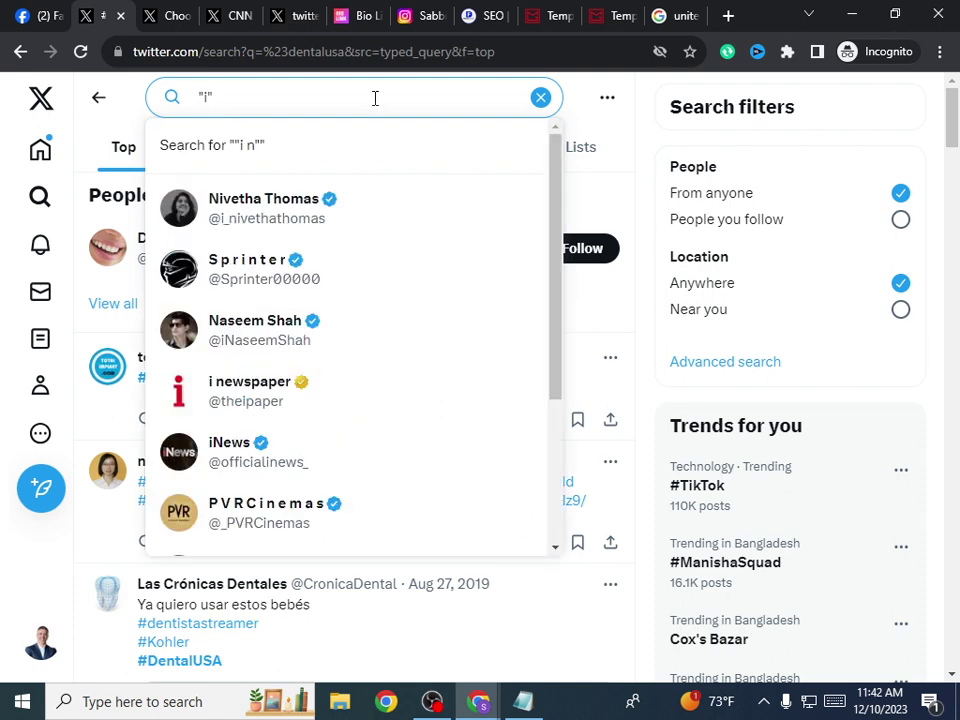
key("BackSpace")
type("ne")
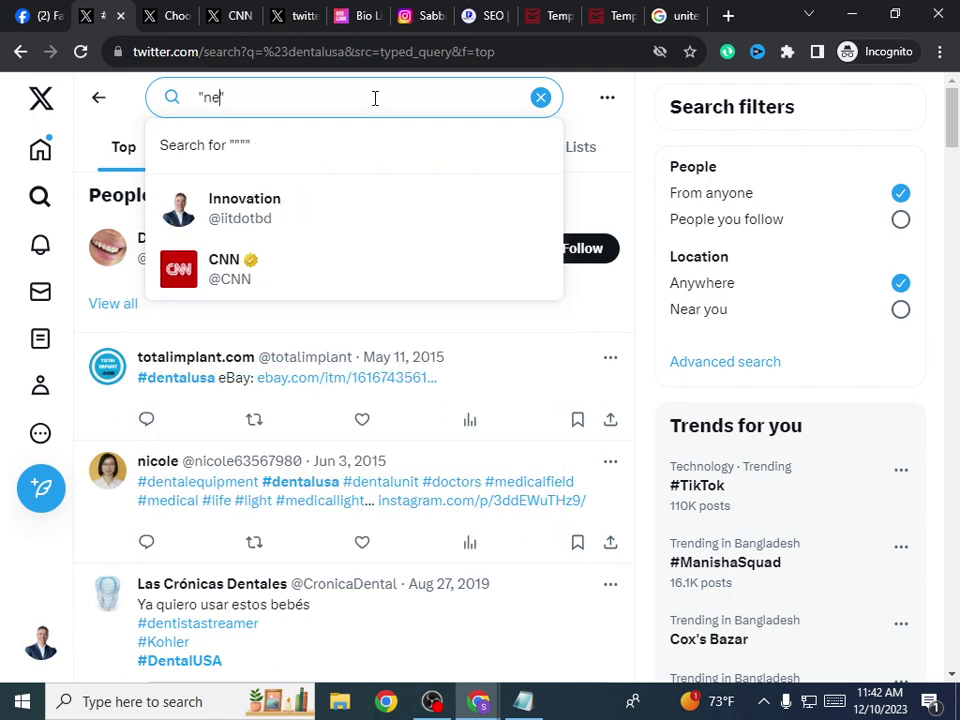
type("ed seo")
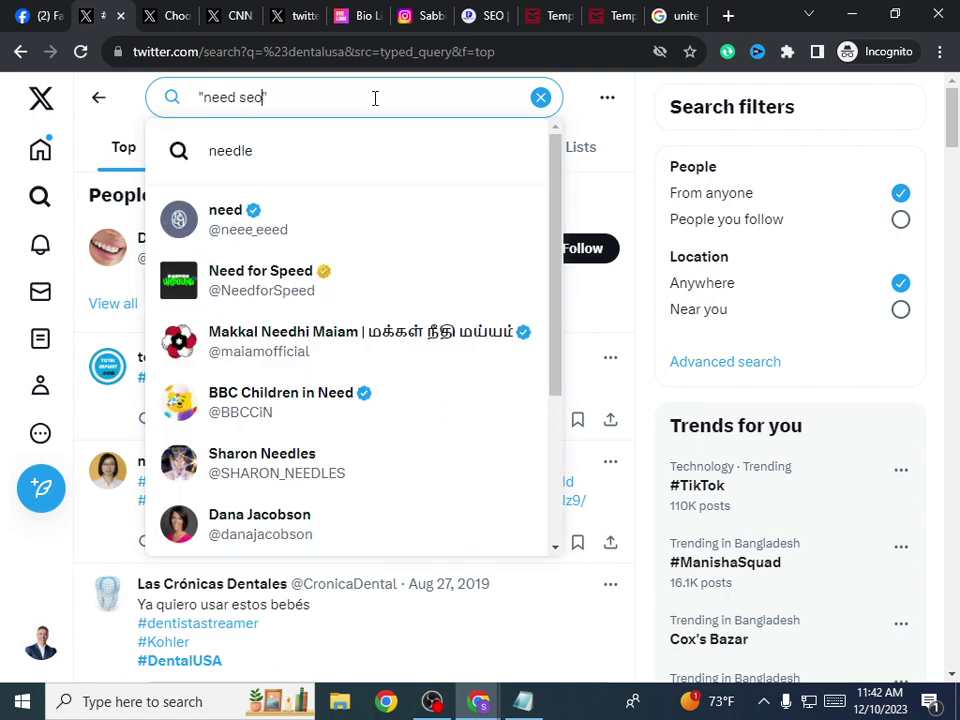
type(" expert")
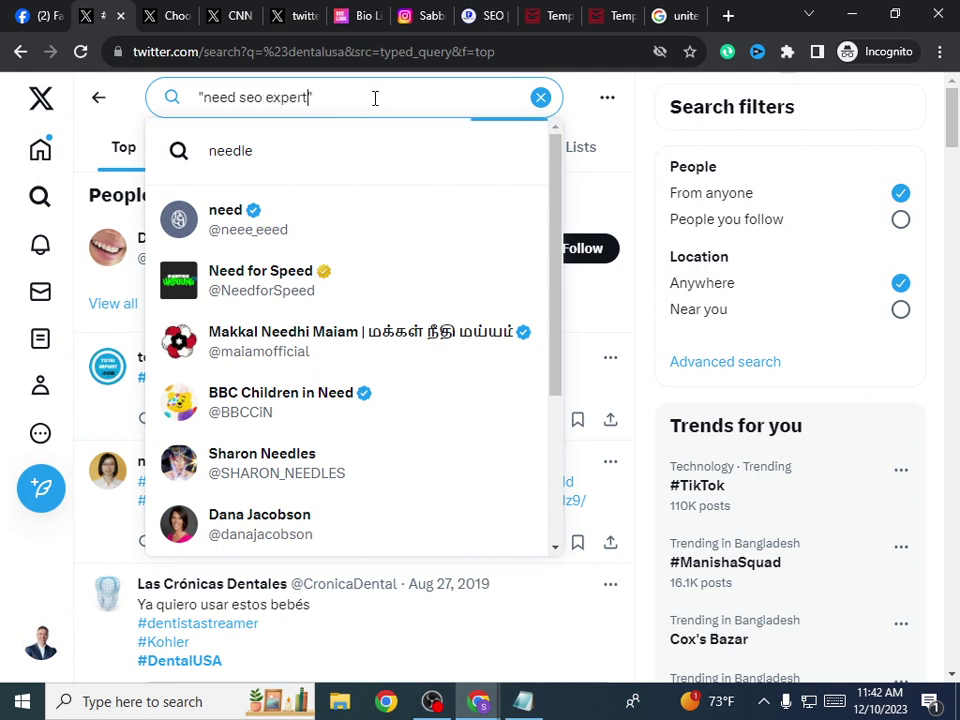
key("Return")
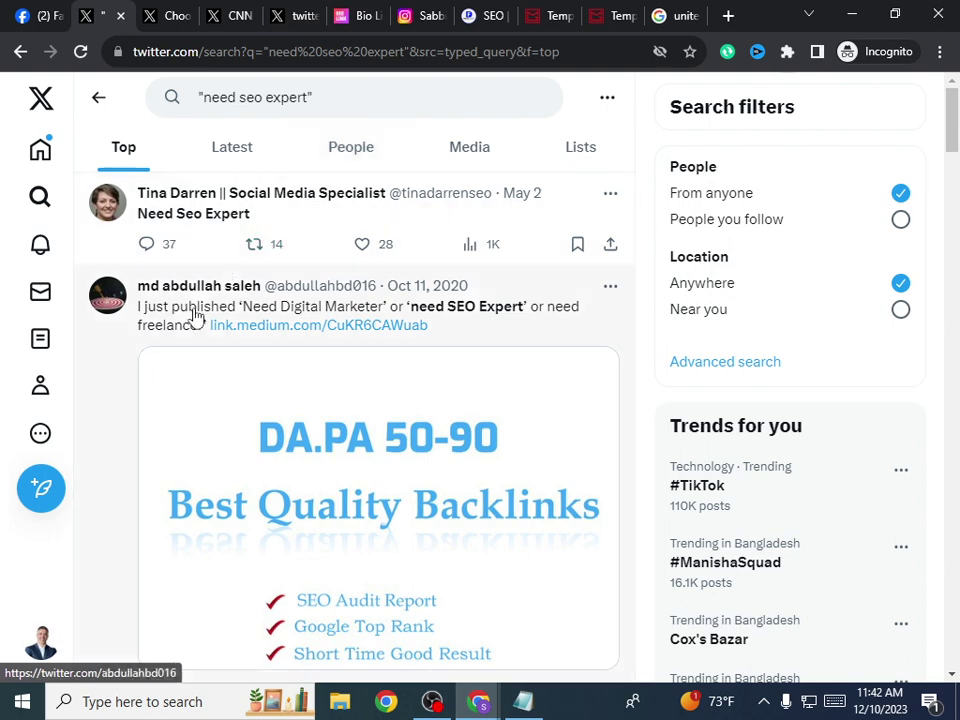
Step: Find the Ezee Traffic post of Oct 18, 2022 in the results, start a reply to it and copy the post's text
scroll(311, 371, "down", 3)
scroll(355, 487, "down", 3)
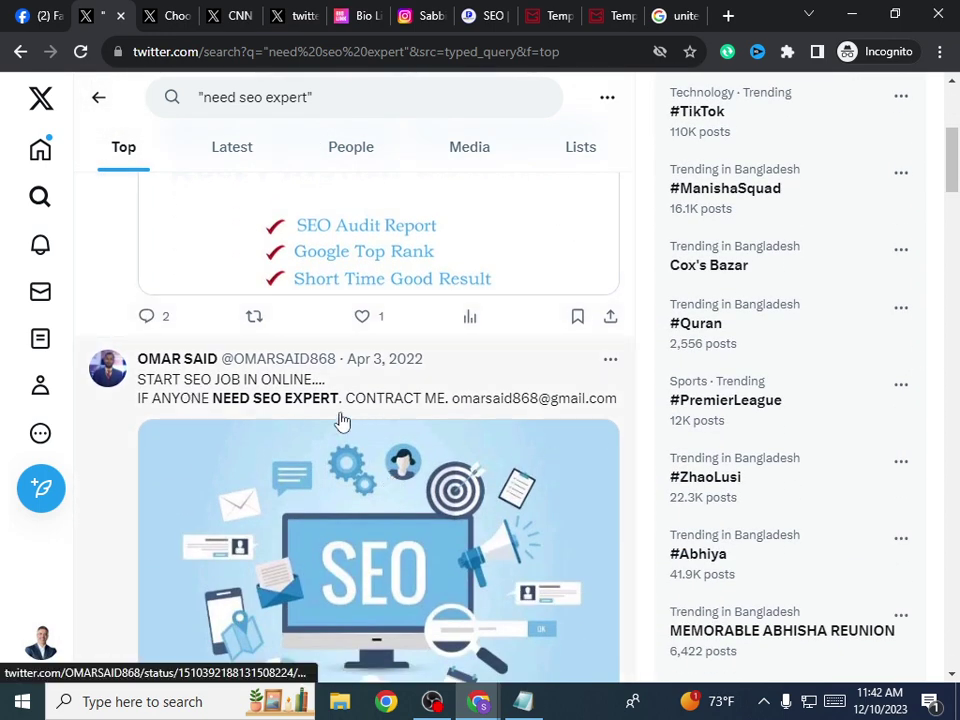
scroll(392, 414, "down", 2)
scroll(390, 413, "down", 15)
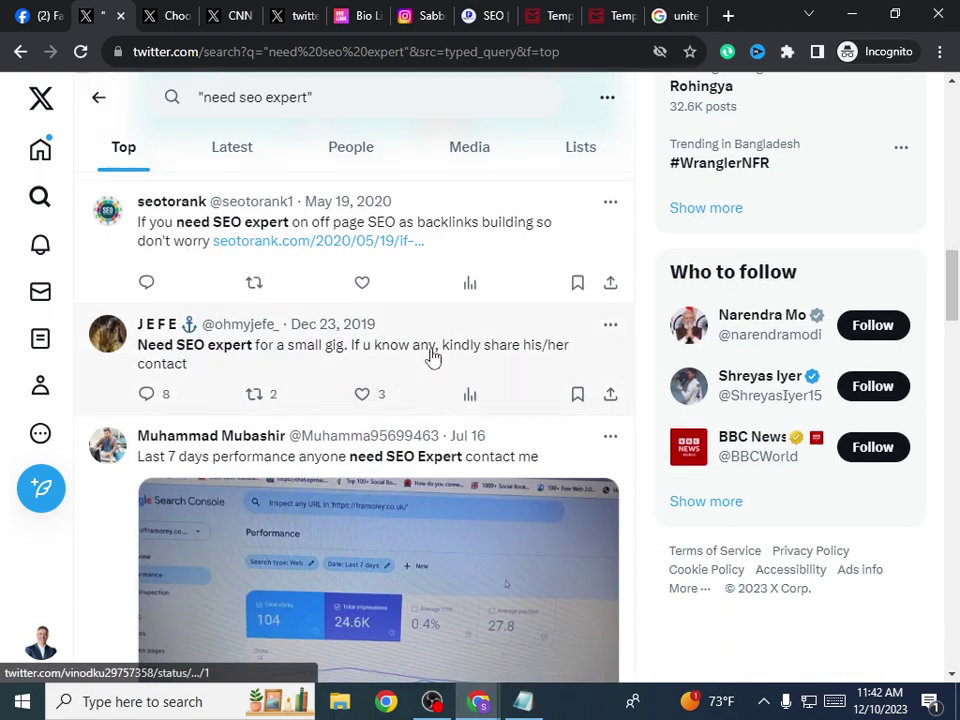
scroll(409, 379, "down", 9)
scroll(396, 379, "down", 2)
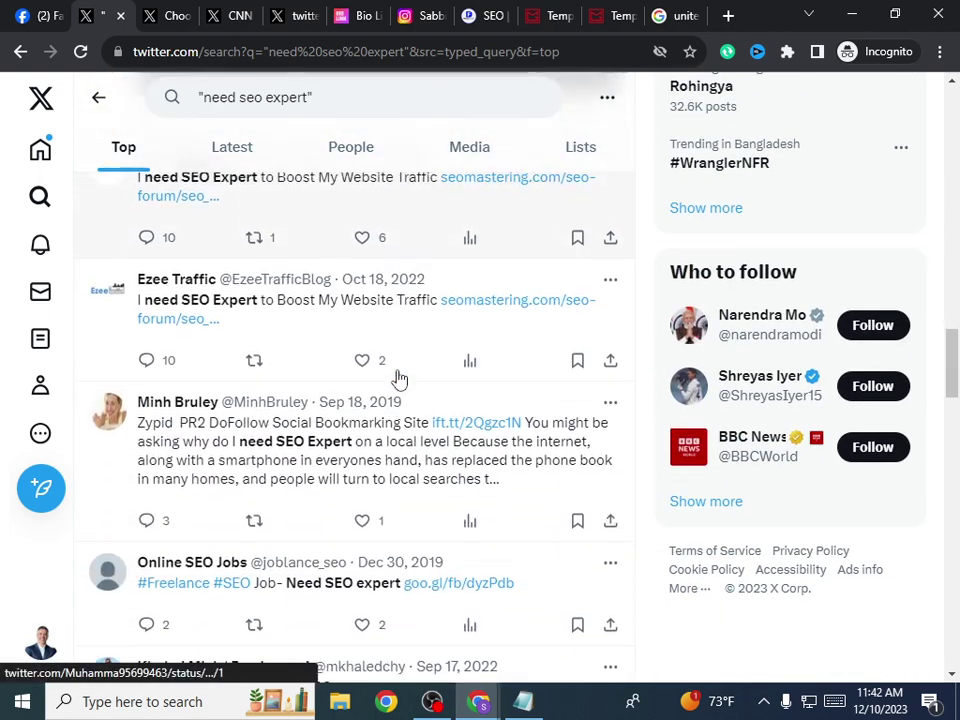
scroll(257, 454, "up", 2)
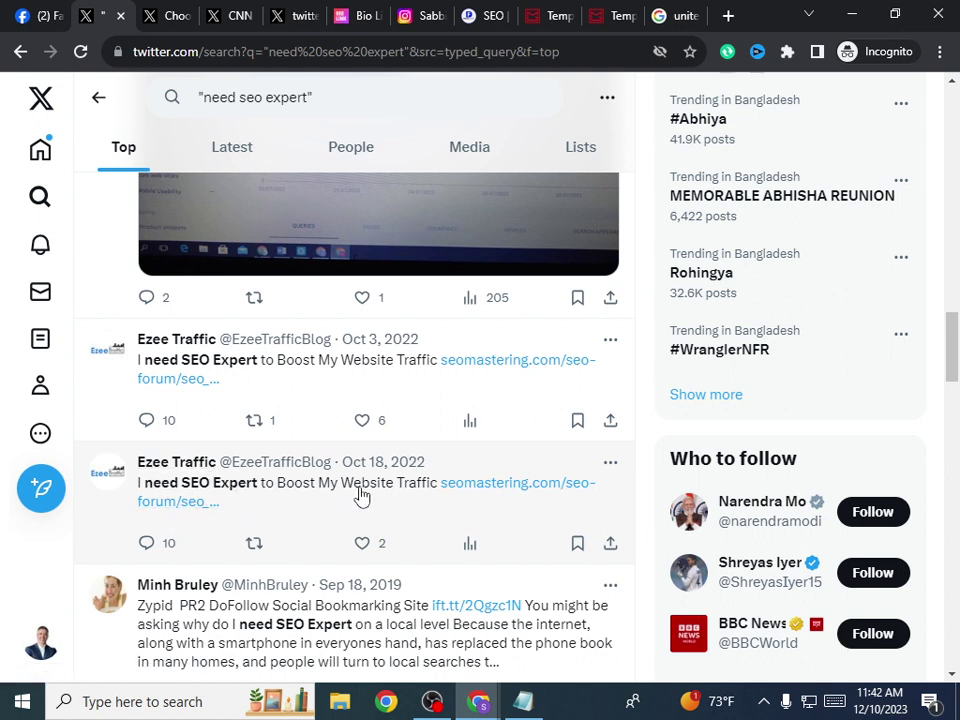
left_click(146, 543)
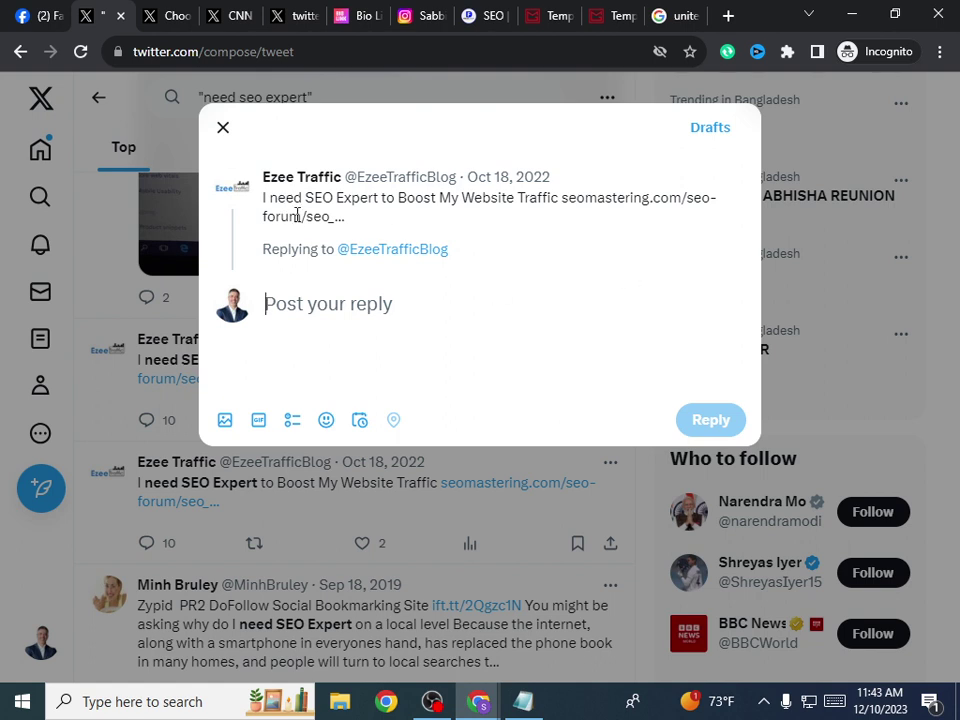
left_click_drag(264, 199, 327, 224)
right_click(352, 232)
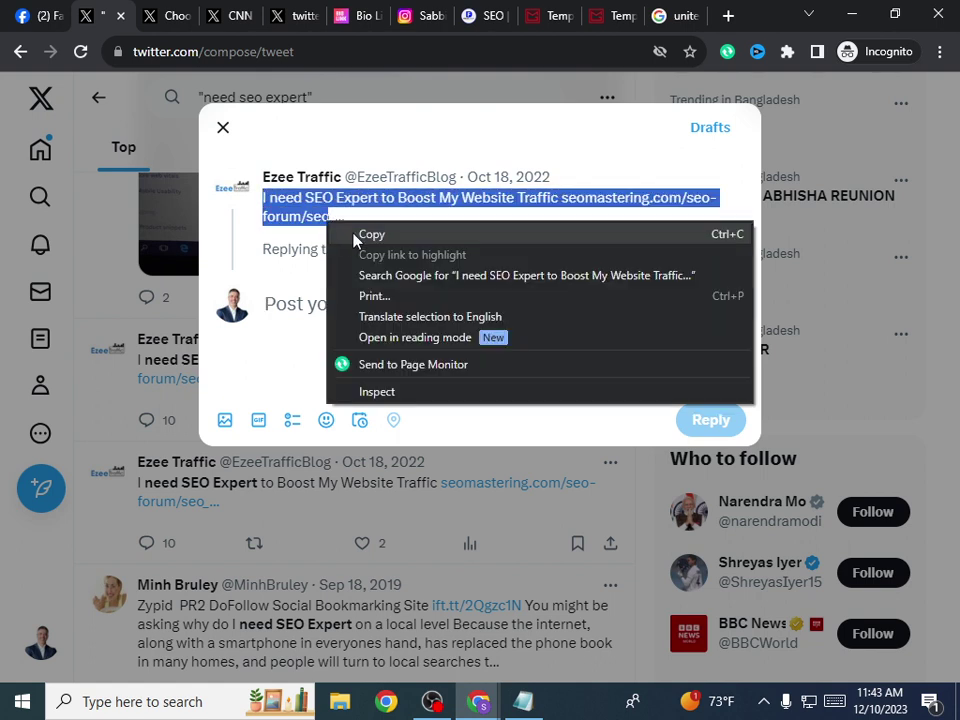
left_click(370, 236)
Step: Switch to ChatGPT and submit the copied post text followed by "1 lne ans" as the prompt
left_click(487, 706)
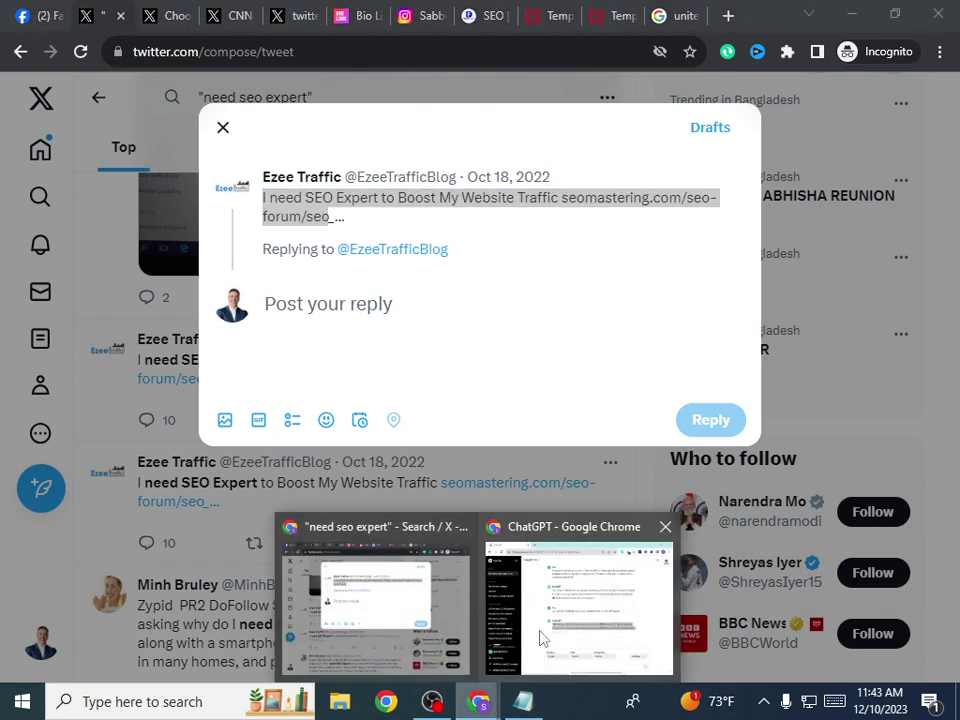
left_click(540, 636)
right_click(482, 632)
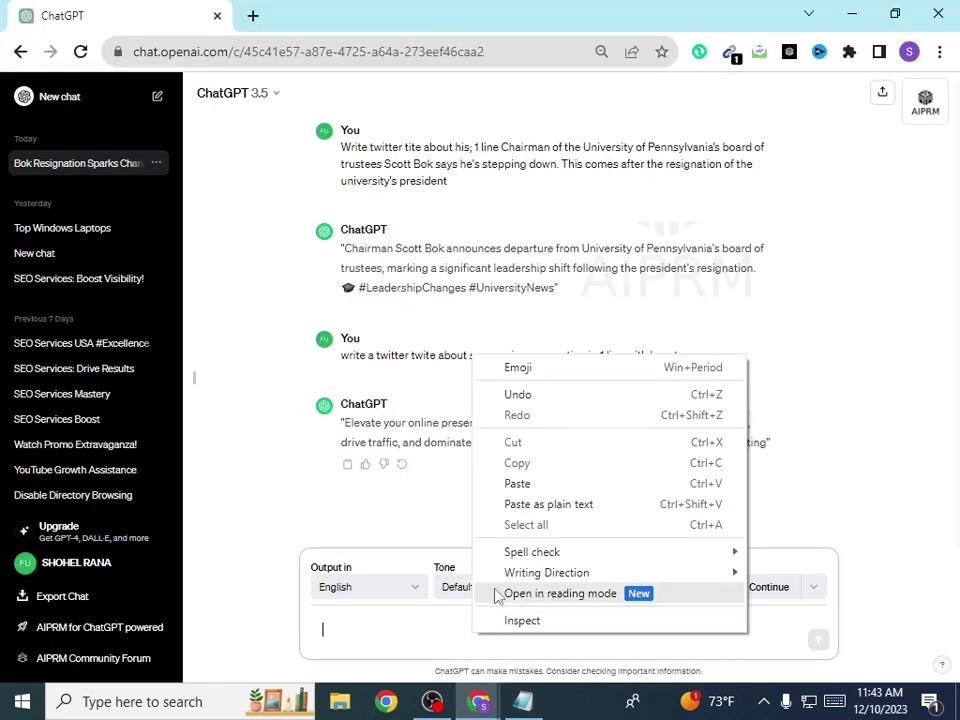
left_click(549, 485)
type("1")
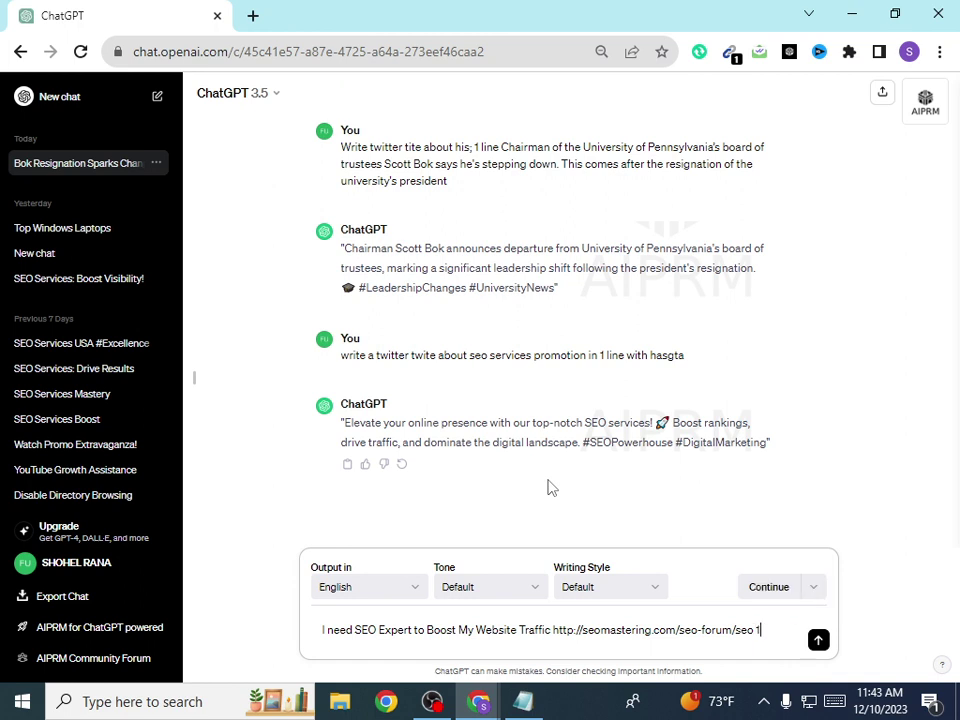
type(" line")
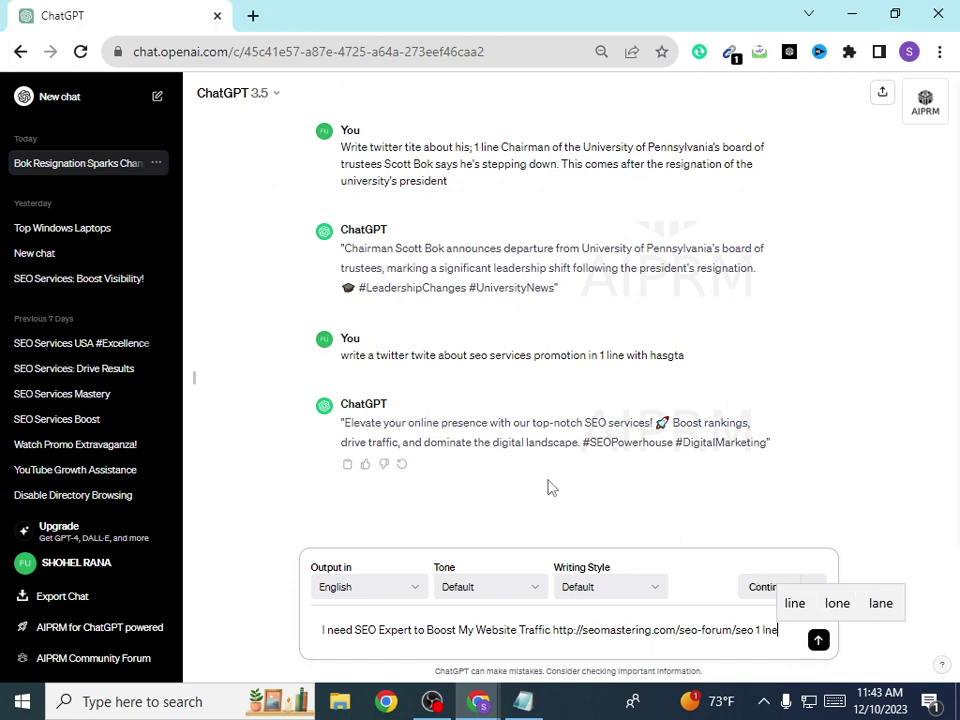
type(" ans")
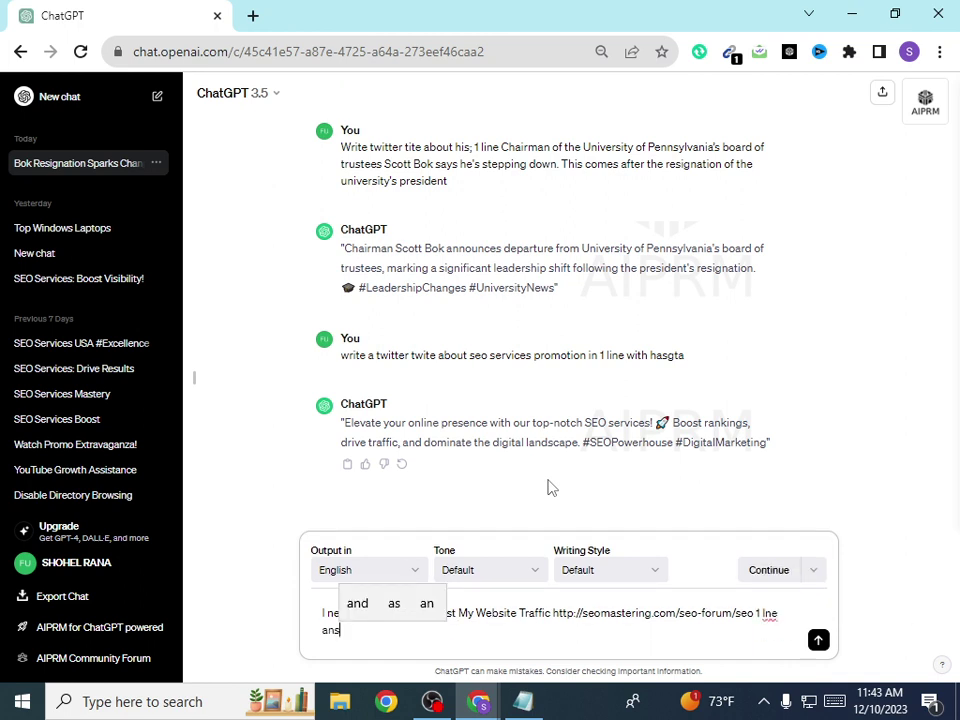
key("Return")
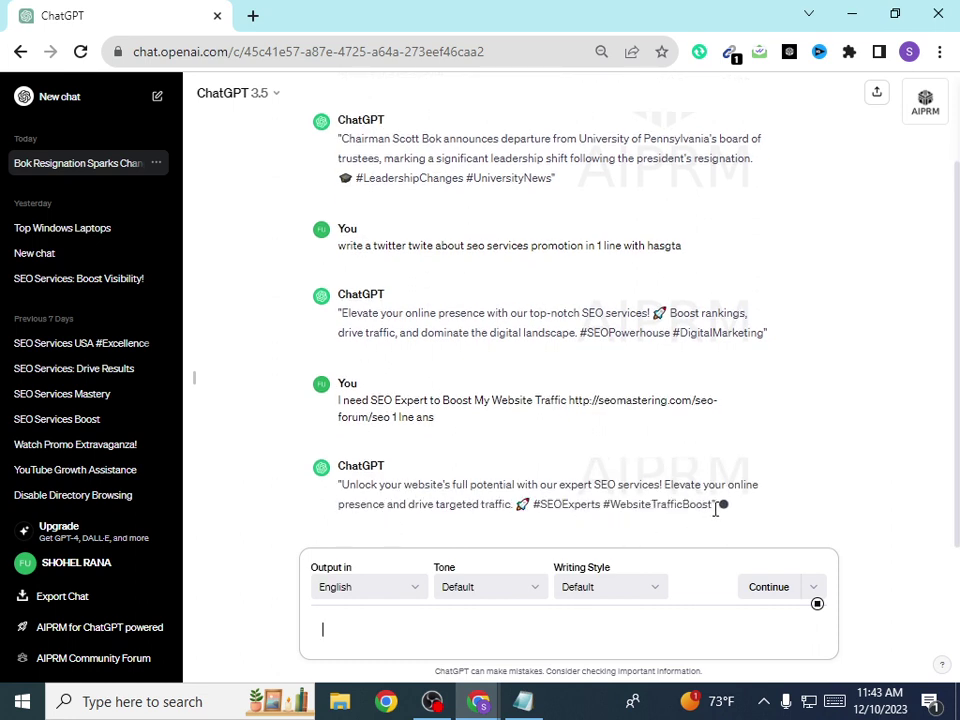
Step: Copy ChatGPT's one-line answer without its opening quotation mark and paste it into the Twitter reply to Ezee Traffic
left_click_drag(716, 507, 343, 470)
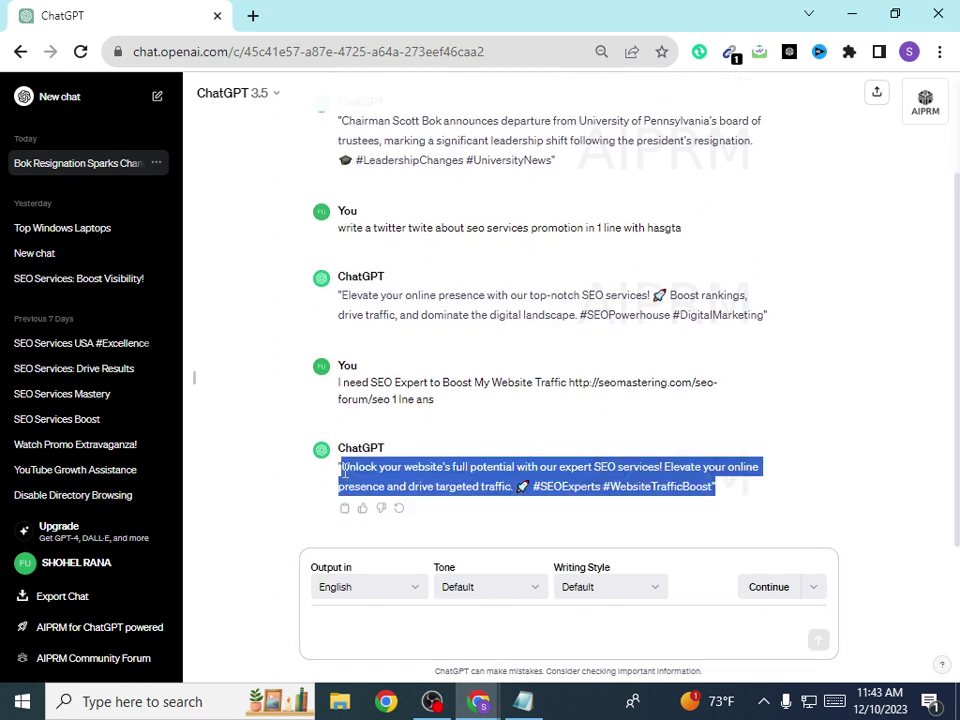
right_click(345, 472)
left_click(414, 489)
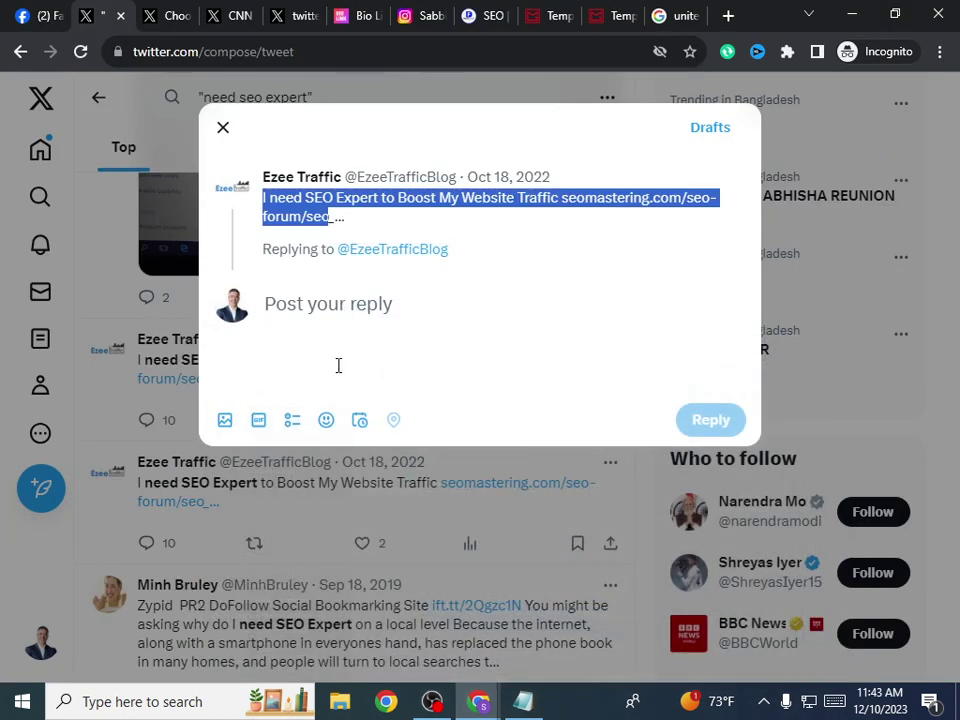
key("alt+Tab")
left_click(308, 317)
right_click(311, 317)
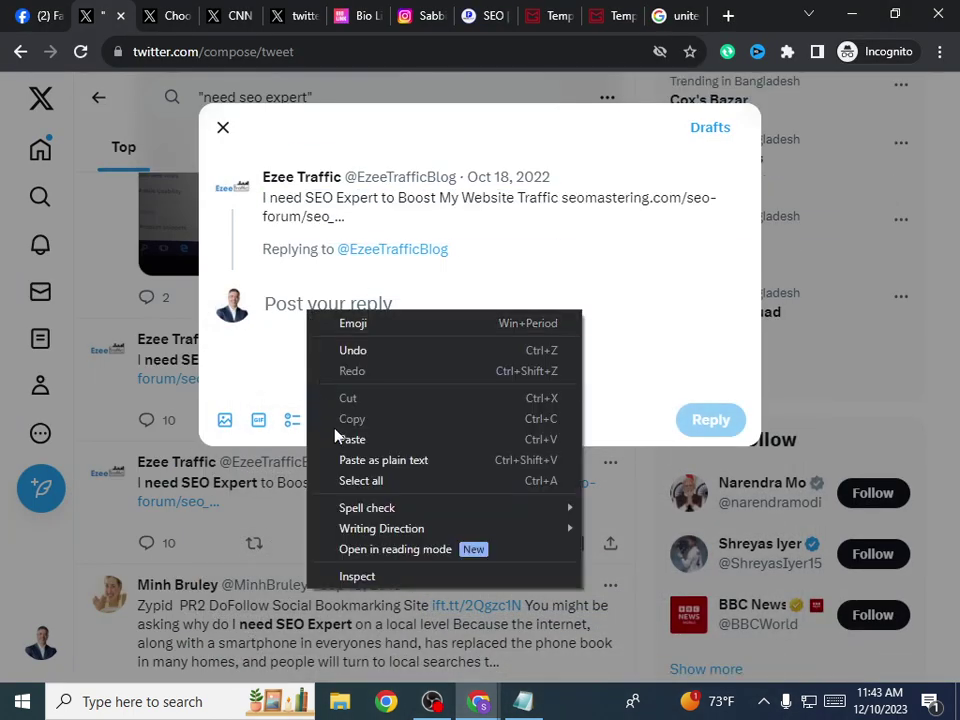
left_click(340, 437)
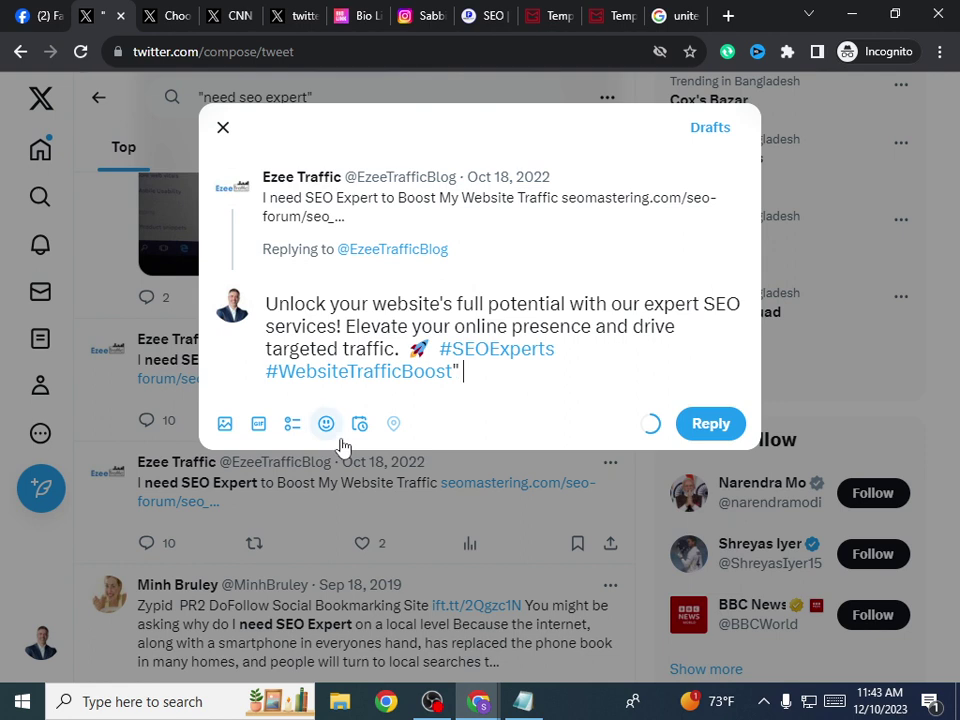
Step: Append "Hire me:" and the address copied from the bio.link page to the reply, and post it
key("Return")
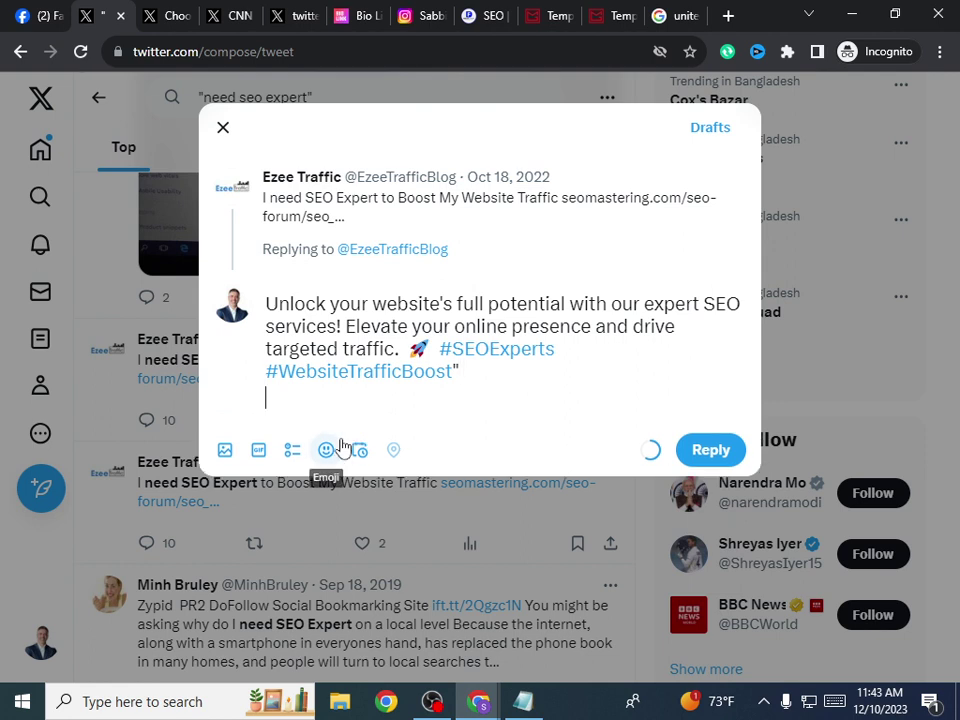
key("BackSpace")
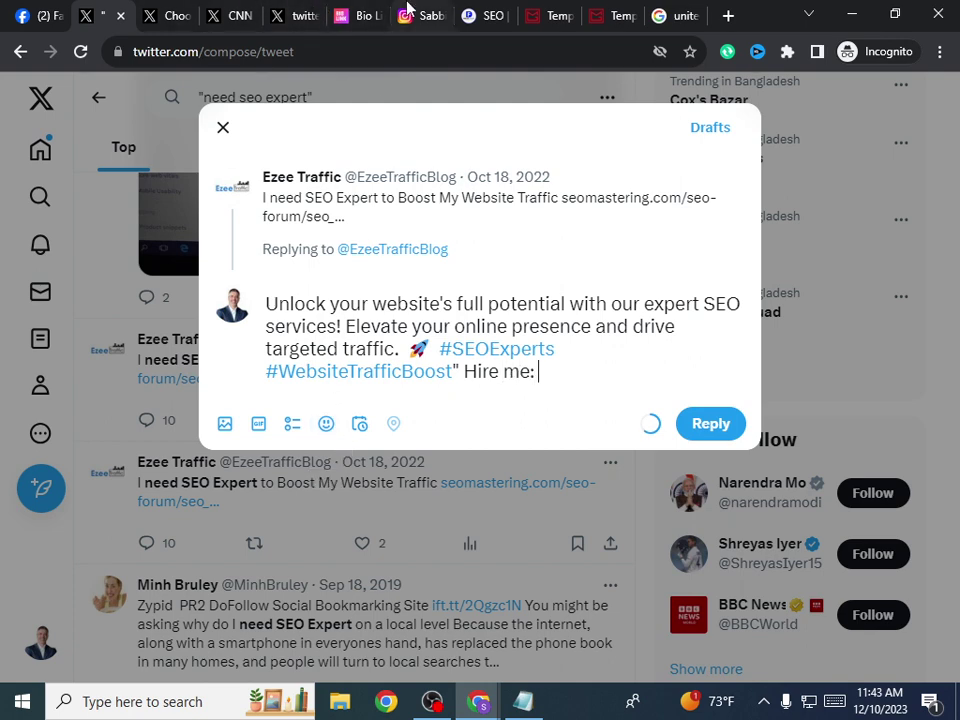
left_click(488, 15)
right_click(333, 57)
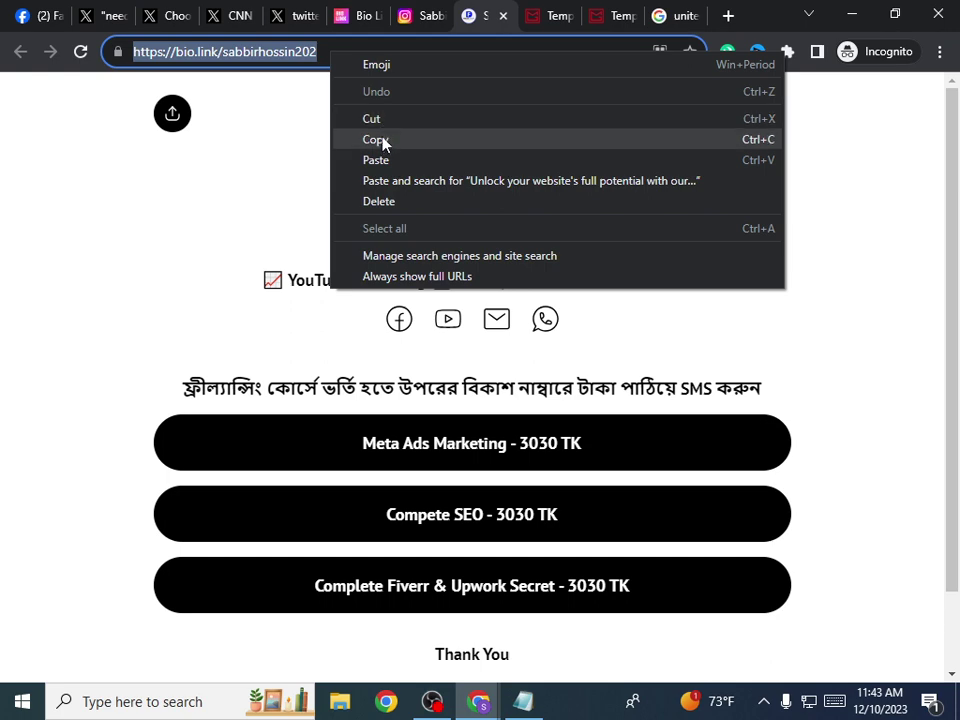
left_click(381, 141)
left_click(64, 12)
left_click(118, 12)
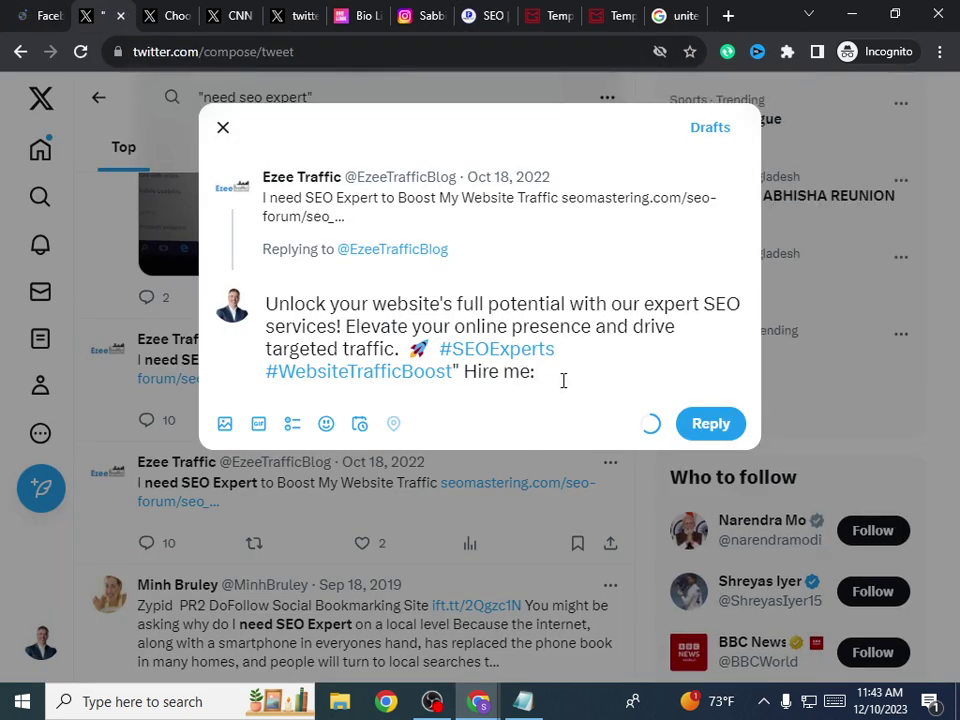
key("ctrl+v")
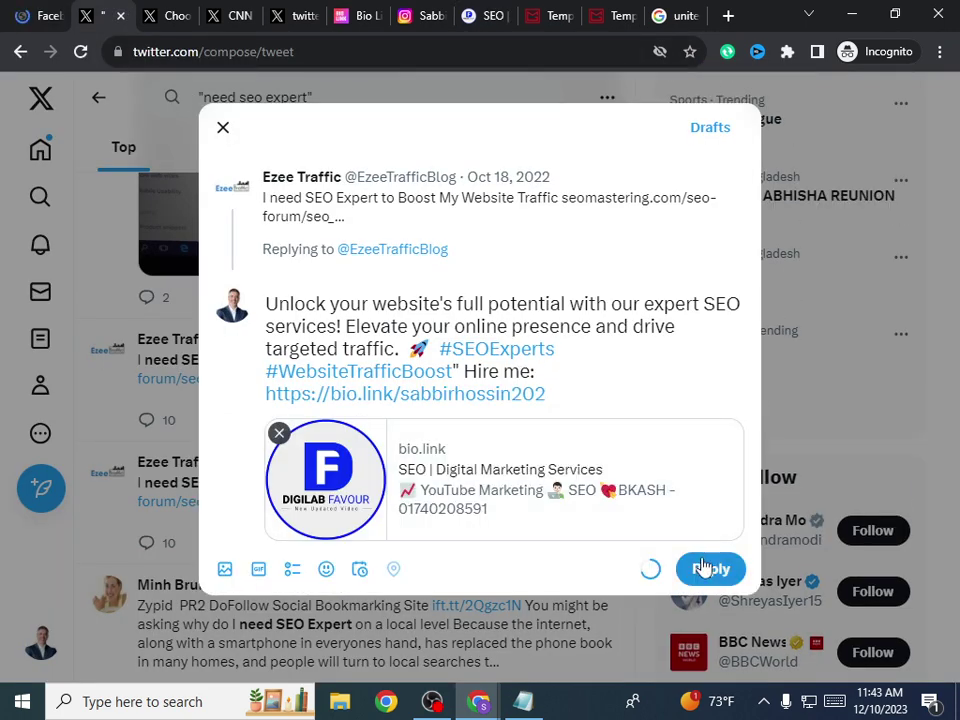
left_click(709, 568)
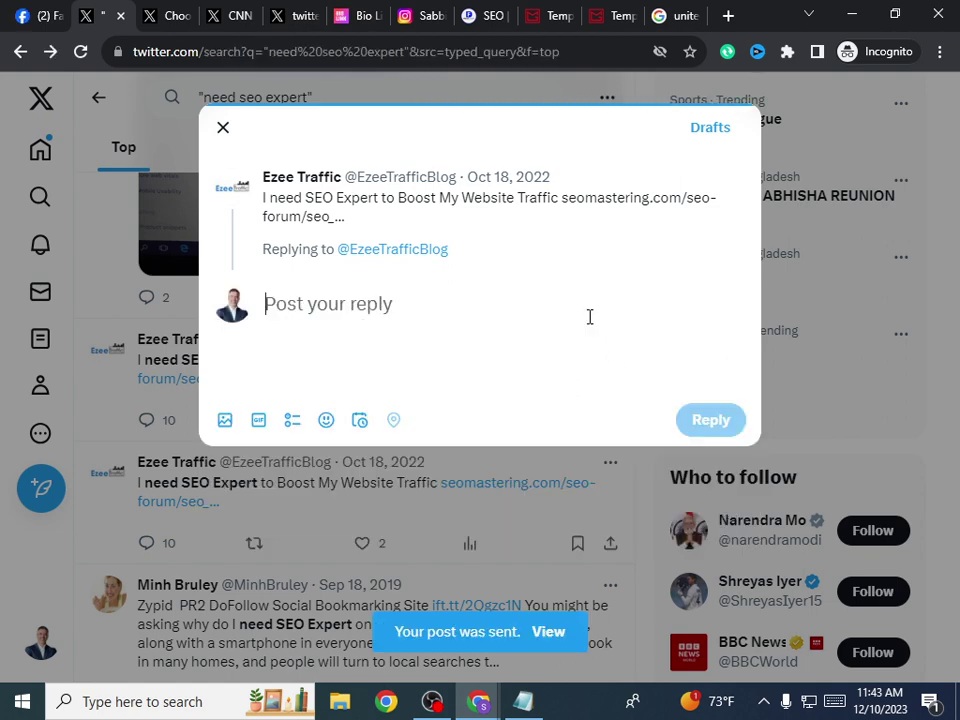
Step: Look through the remaining "need seo expert" results for other posts asking for SEO help
scroll(418, 384, "down", 3)
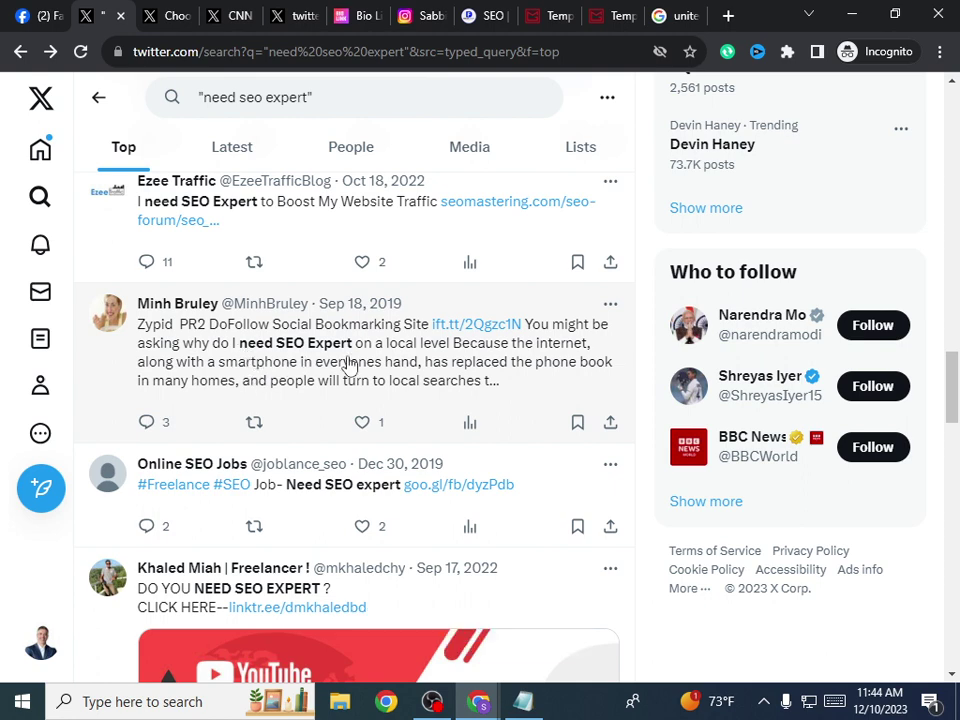
scroll(418, 355, "down", 2)
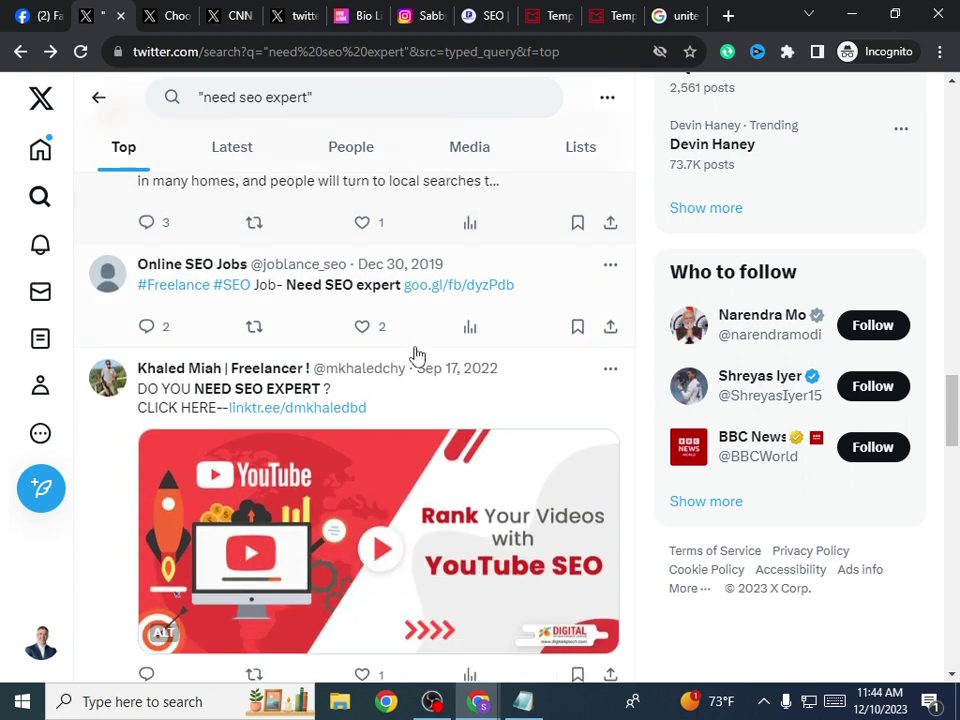
scroll(418, 355, "down", 6)
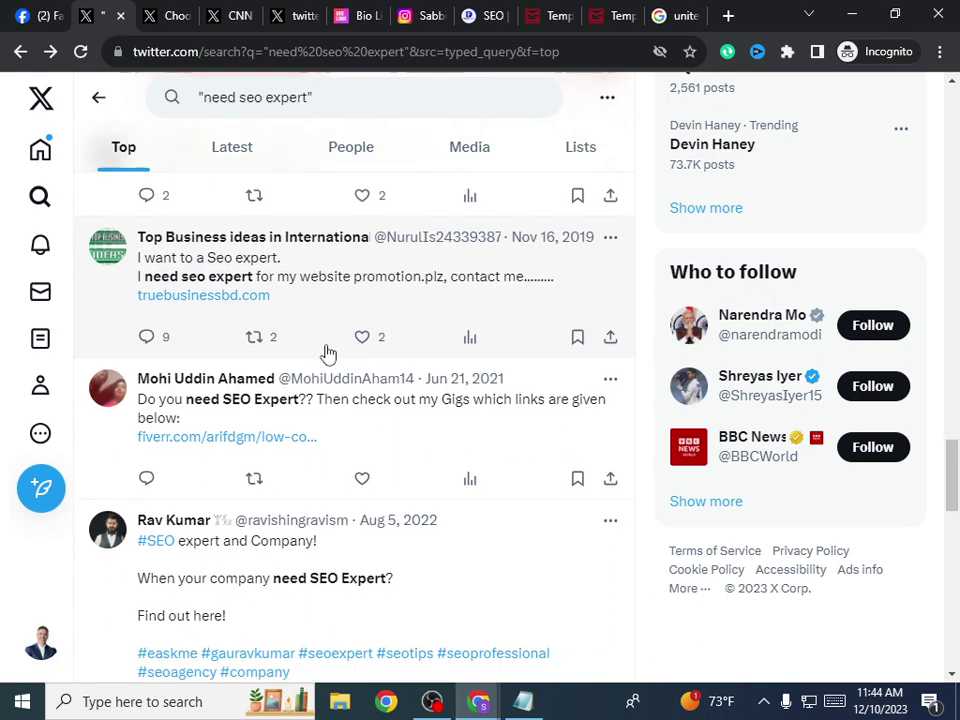
scroll(328, 354, "down", 8)
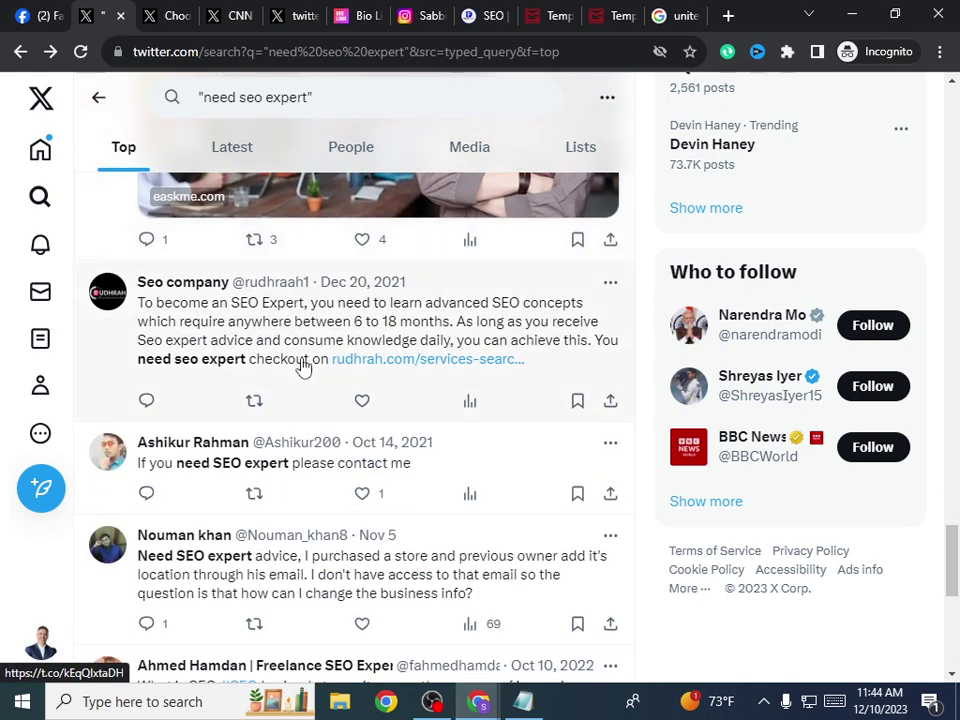
scroll(268, 345, "down", 2)
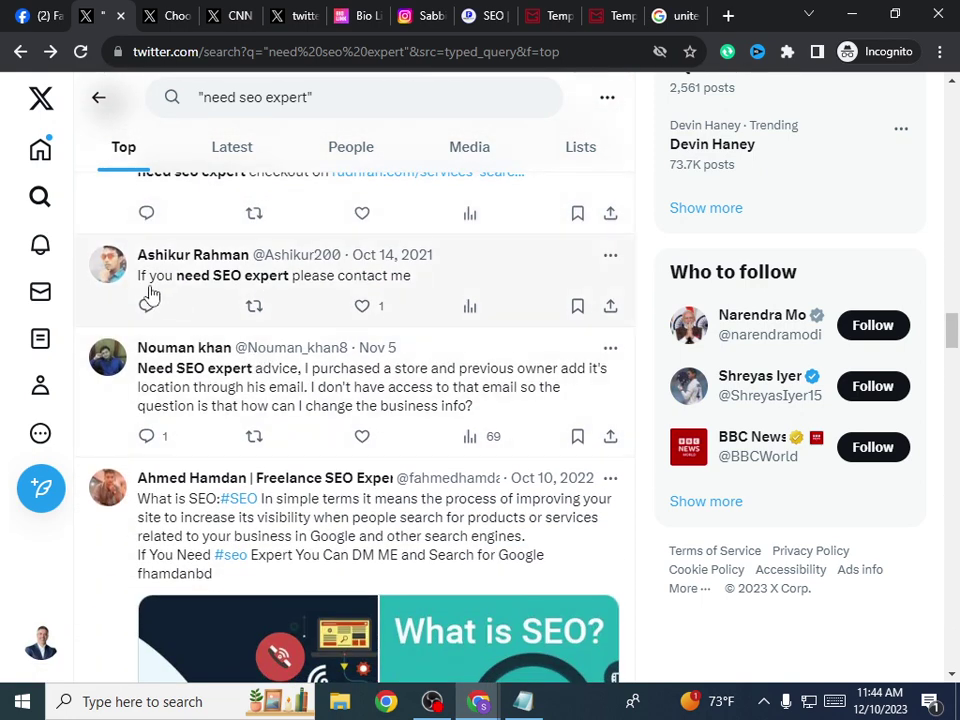
scroll(300, 315, "down", 1)
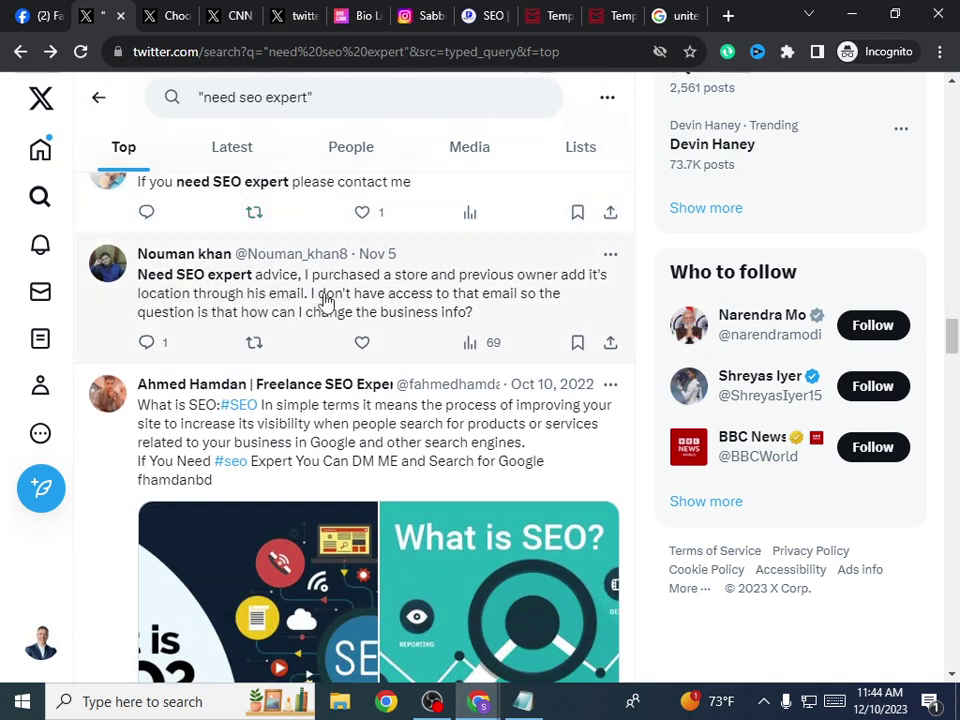
Step: Search Twitter for "want seo expert", keeping the quotation marks around the phrase
scroll(285, 378, "down", 2)
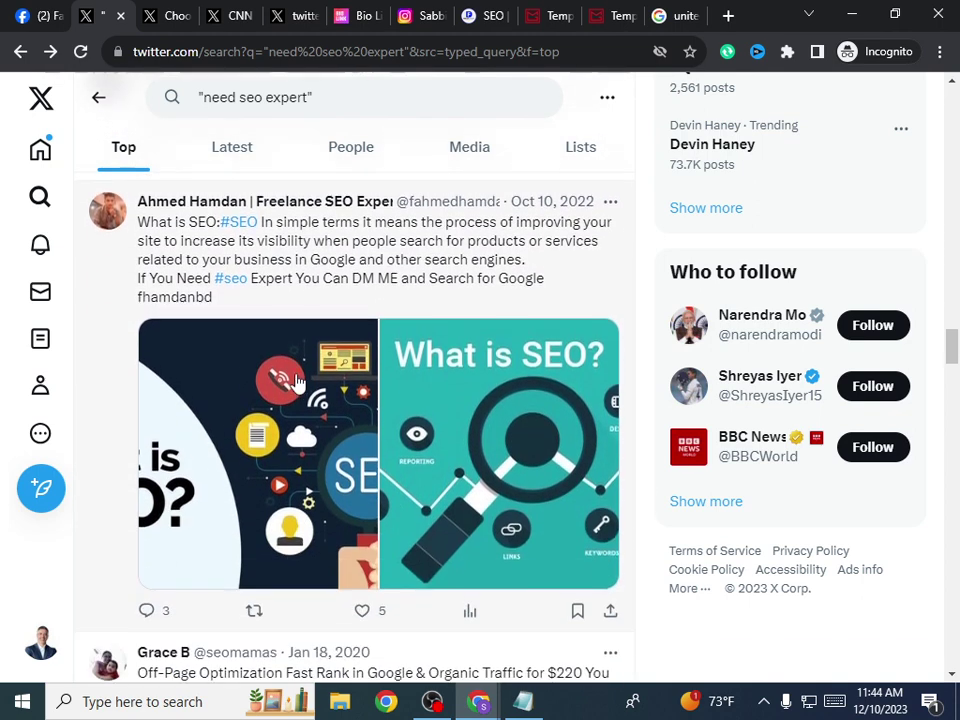
scroll(295, 380, "down", 20)
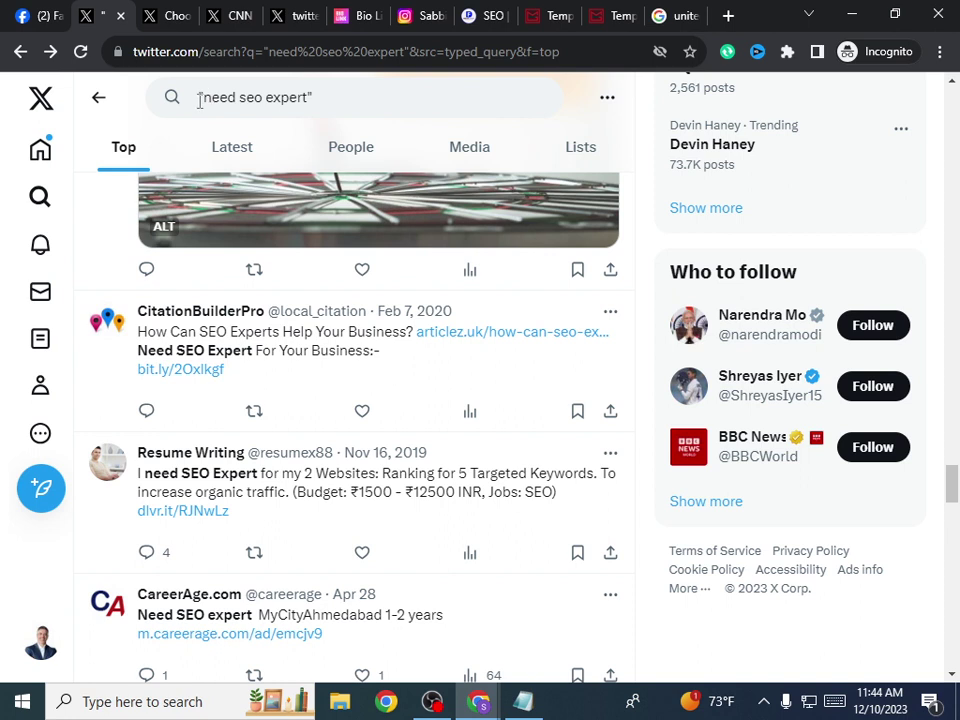
left_click(314, 101)
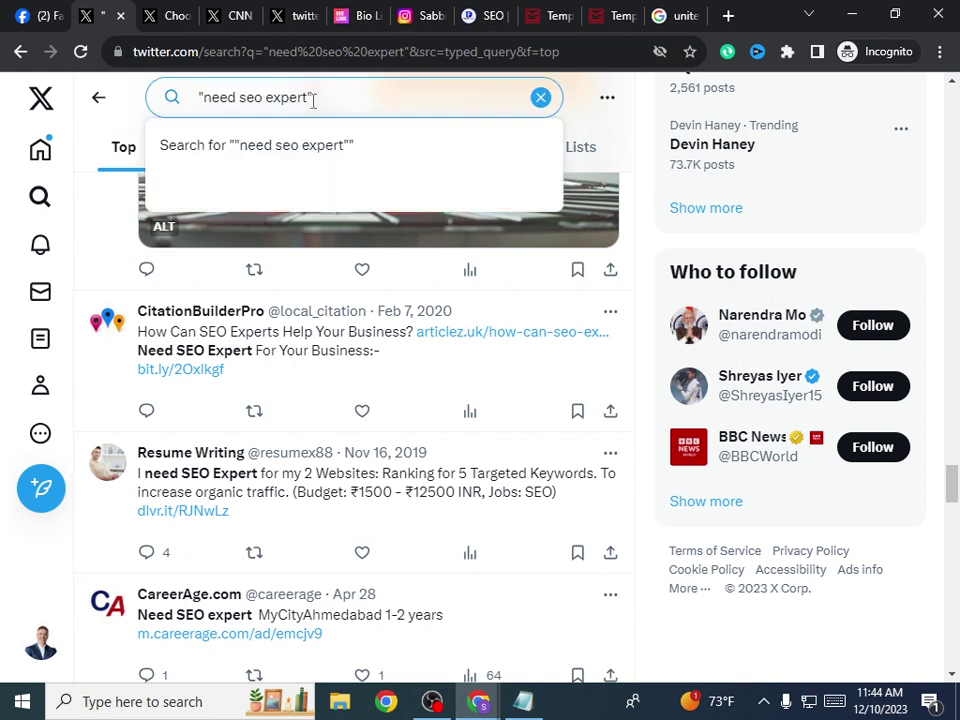
left_click_drag(311, 97, 264, 95)
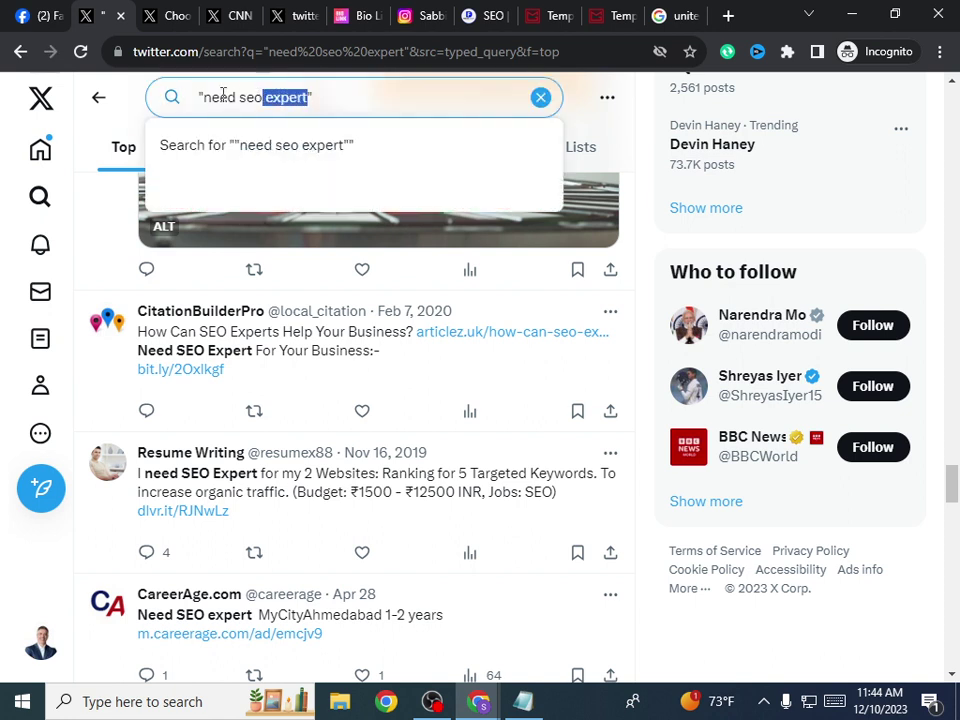
left_click_drag(204, 97, 222, 100)
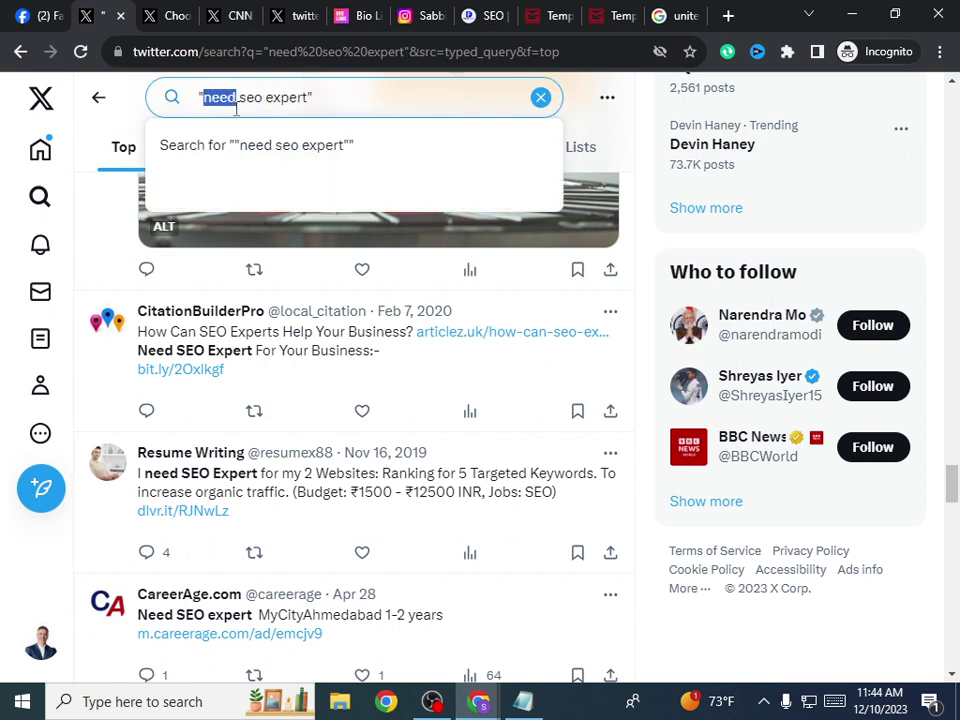
type("hire")
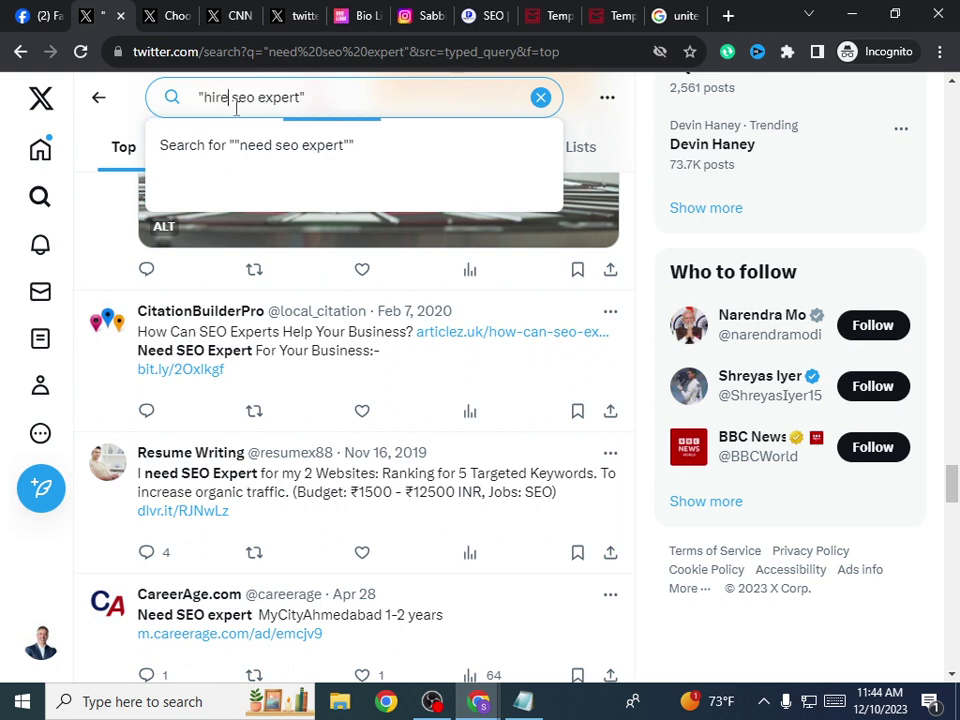
key("BackSpace")
key("BackSpace")
key("BackSpace")
key("BackSpace")
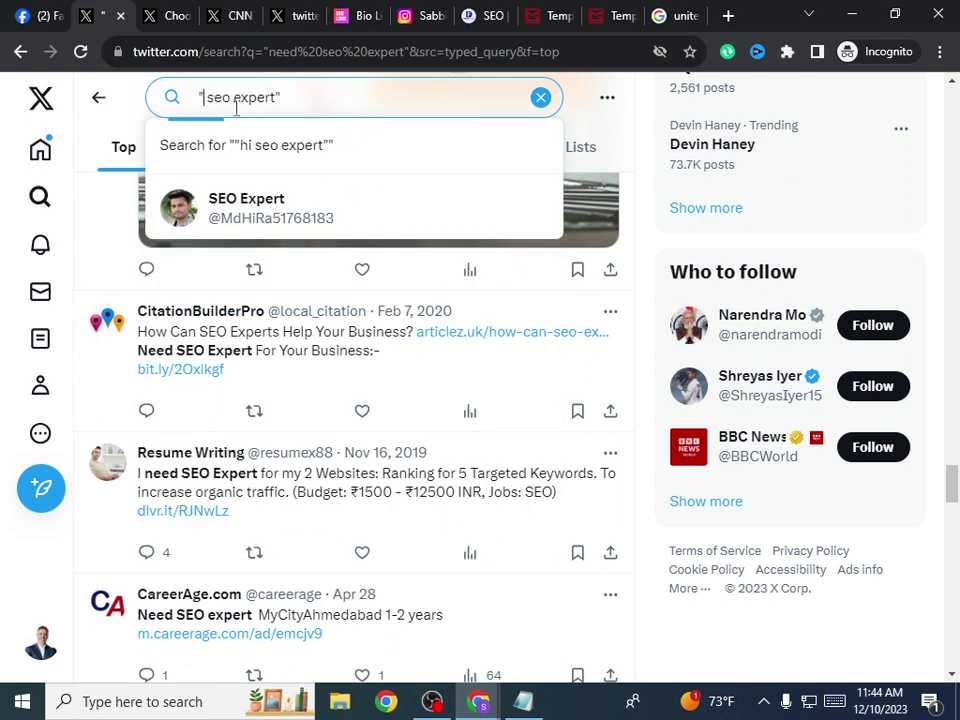
type("want")
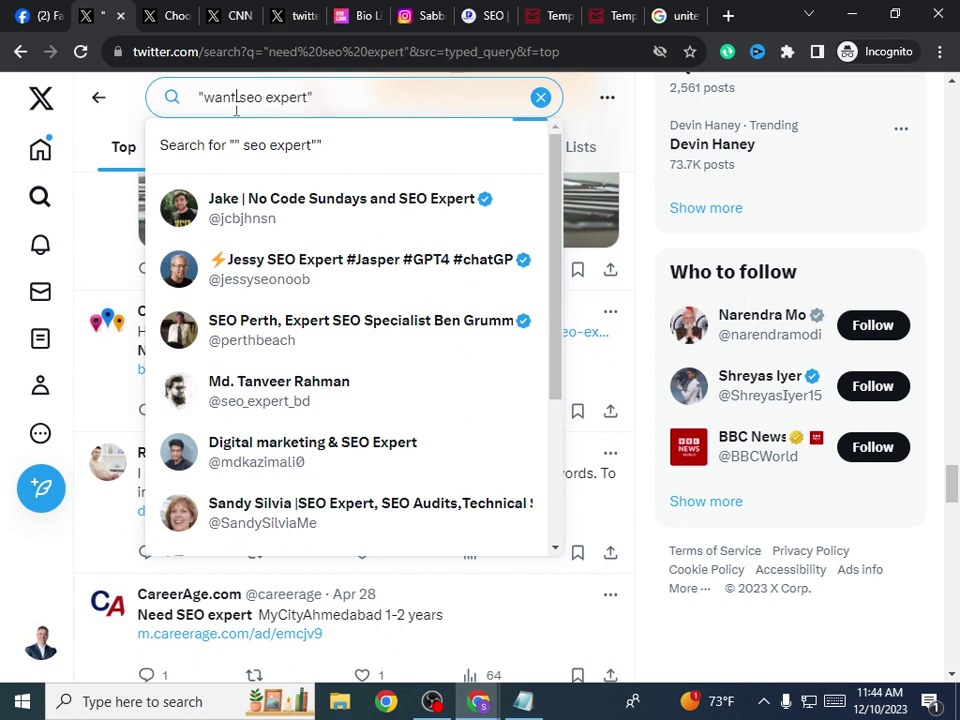
key("Return")
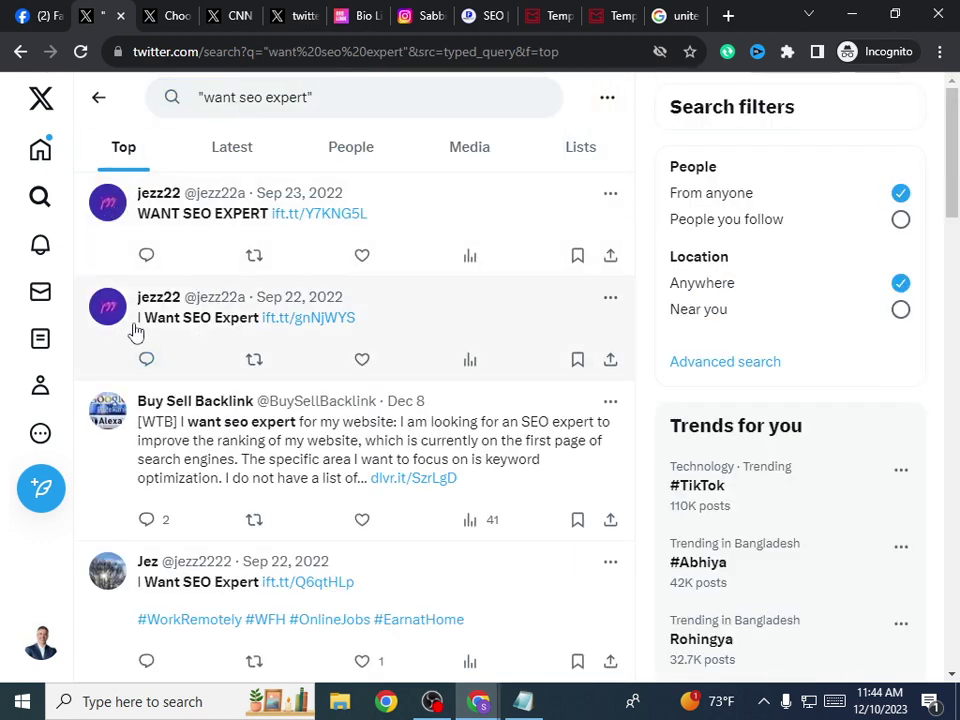
Step: Start a reply to the "I Want SEO Expert" post with the ift.tt/gnNjWYS link and copy its wording without the link
left_click(146, 360)
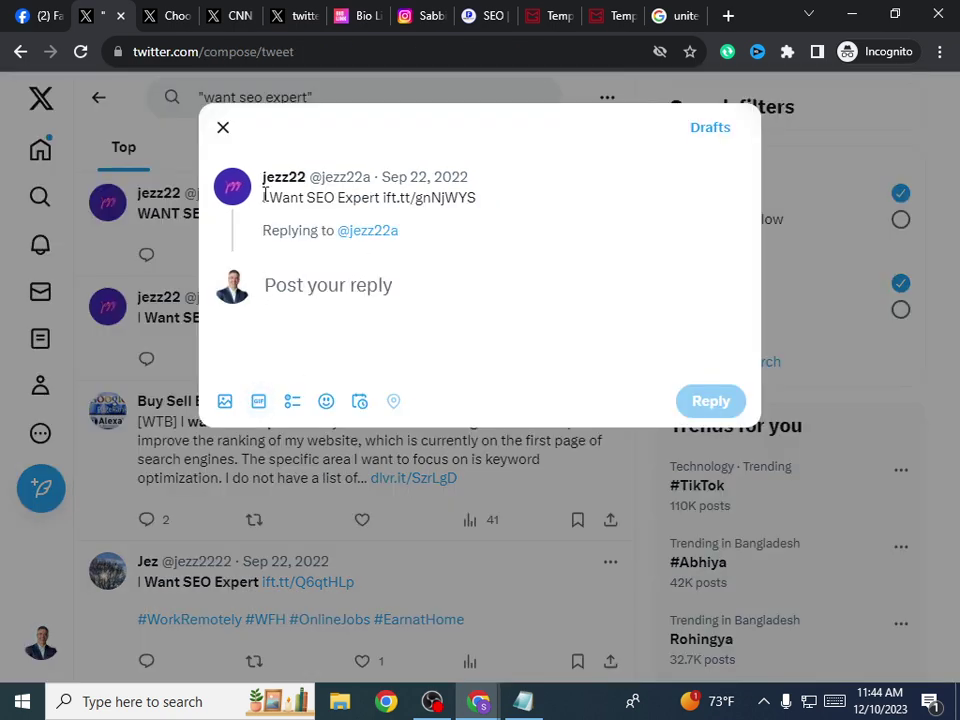
left_click_drag(264, 196, 381, 203)
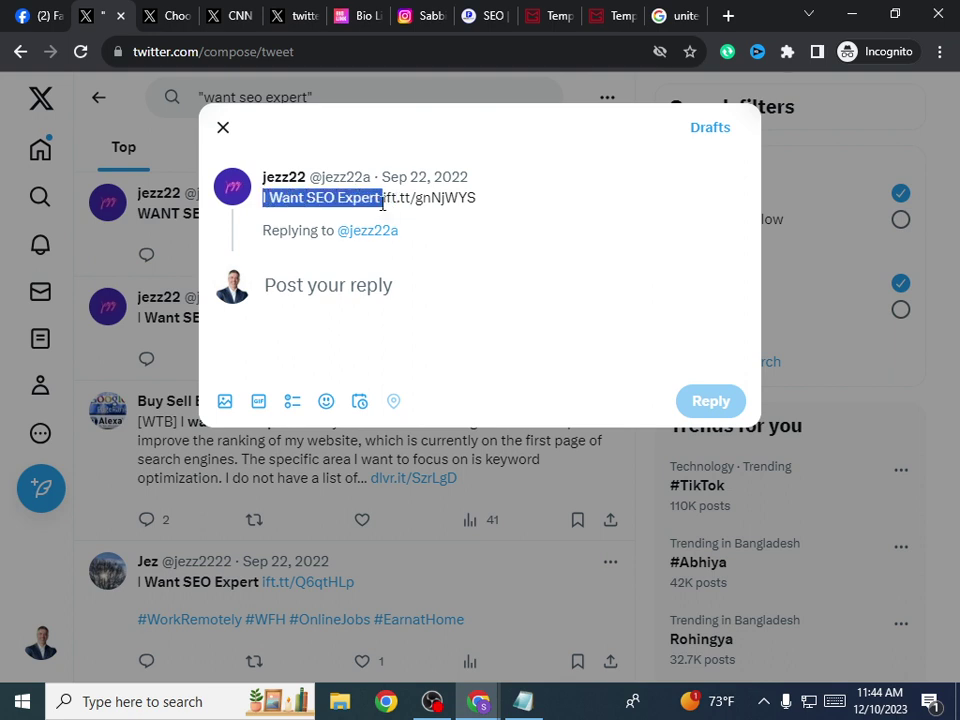
right_click(381, 203)
left_click(420, 214)
Step: Switch to ChatGPT and submit the copied post text followed by "write replay 1 line" as the prompt
left_click(487, 706)
left_click(548, 645)
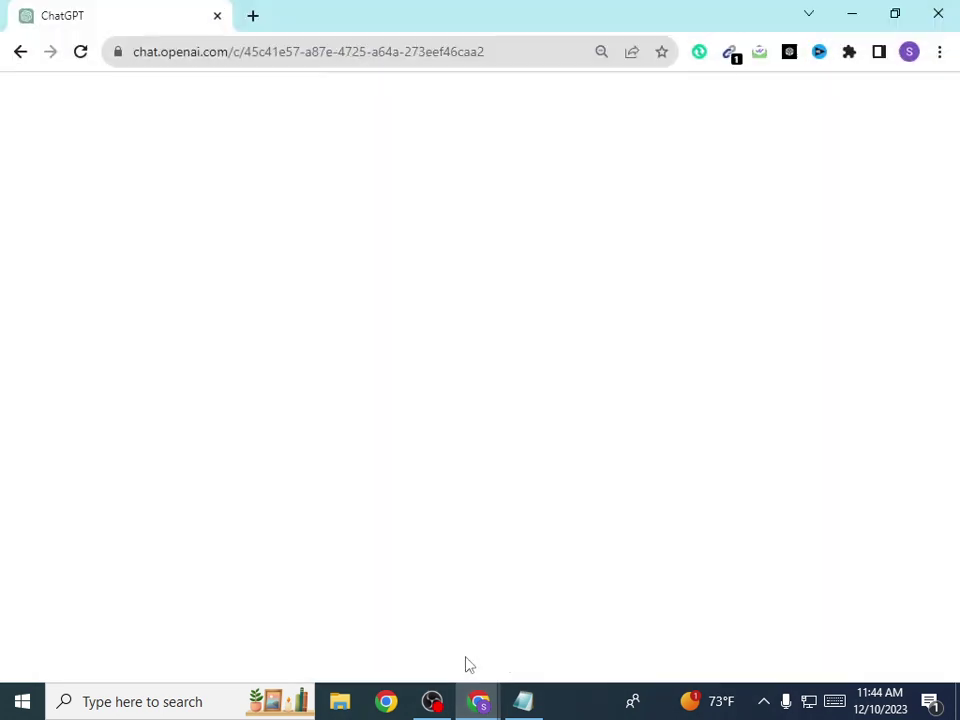
right_click(360, 624)
left_click(380, 472)
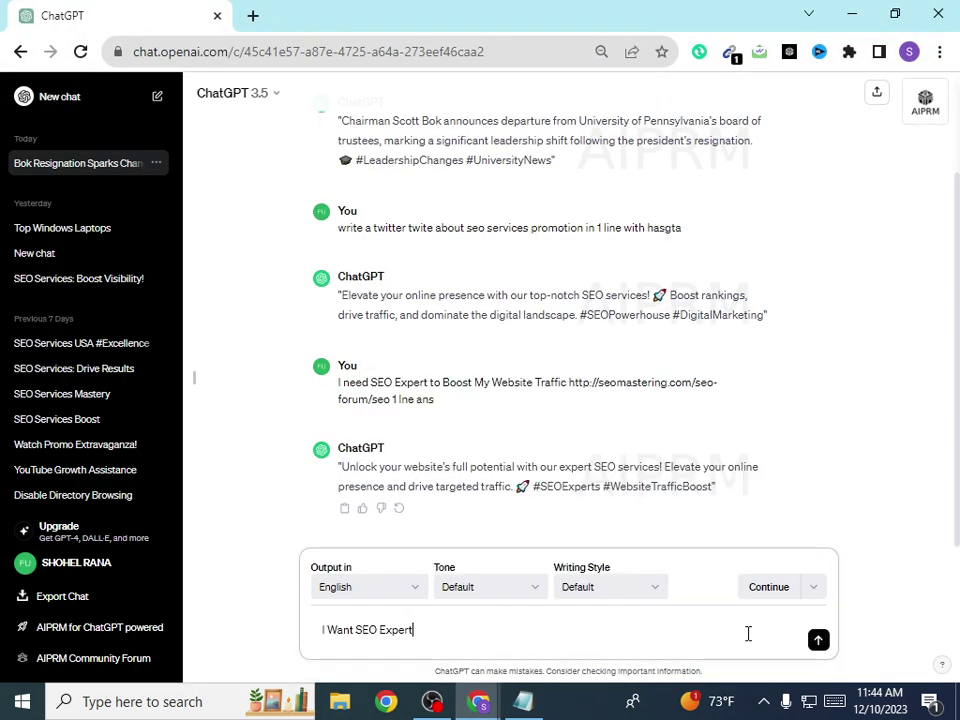
type("w")
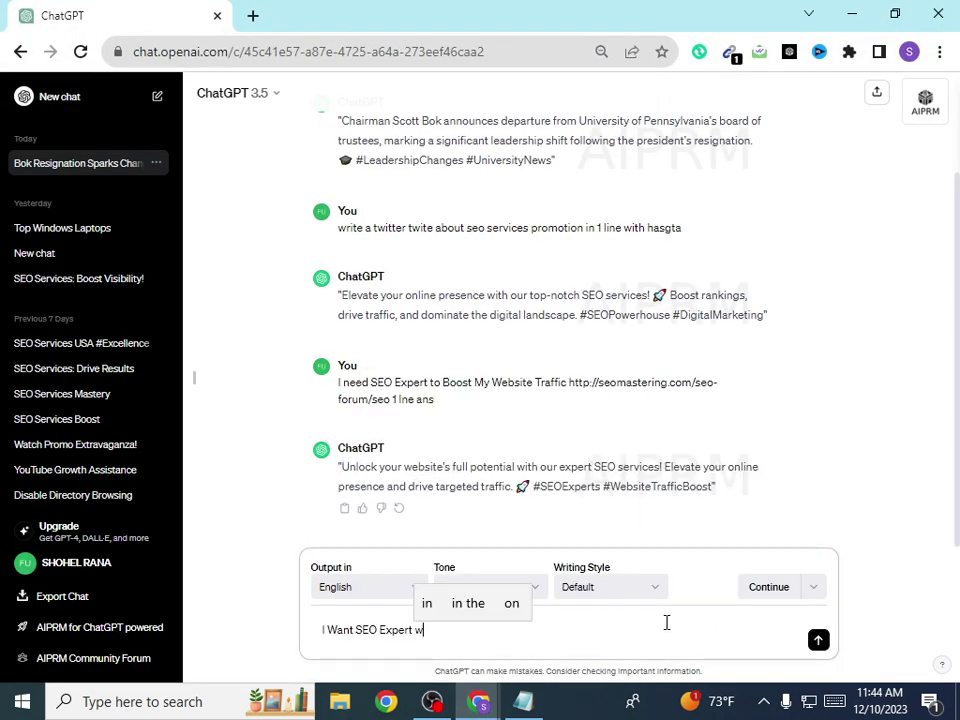
type("rite ")
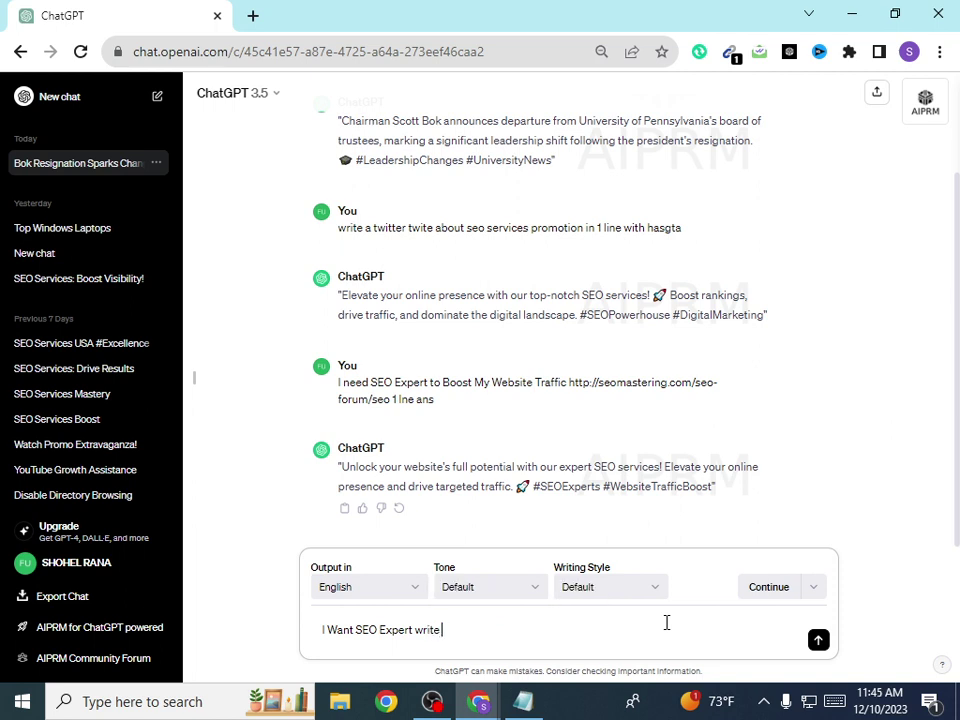
type("repla")
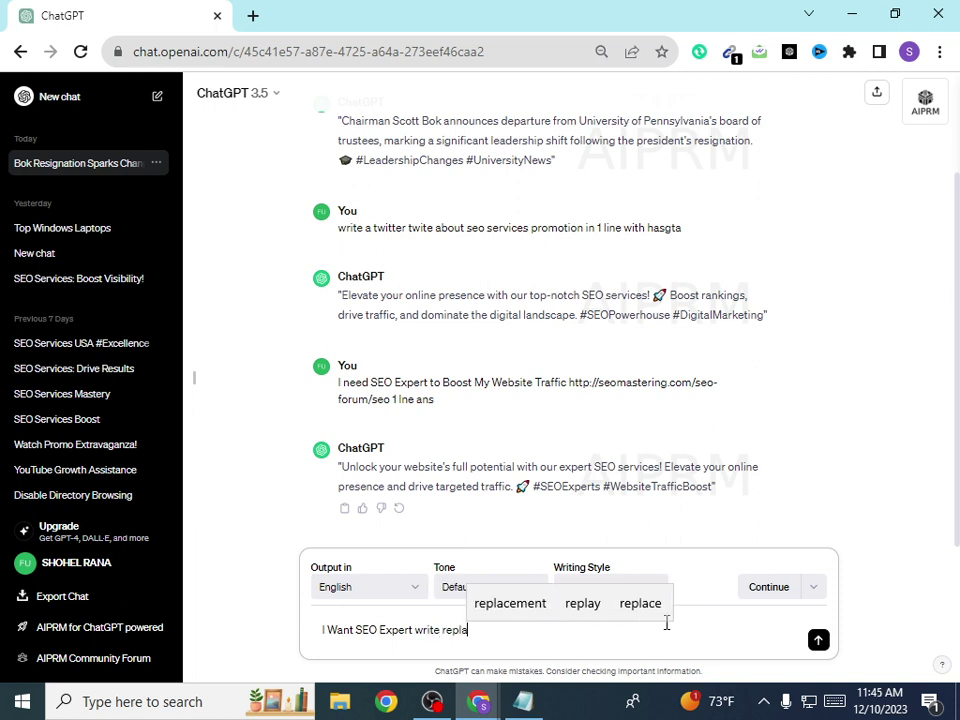
type("y 1 ")
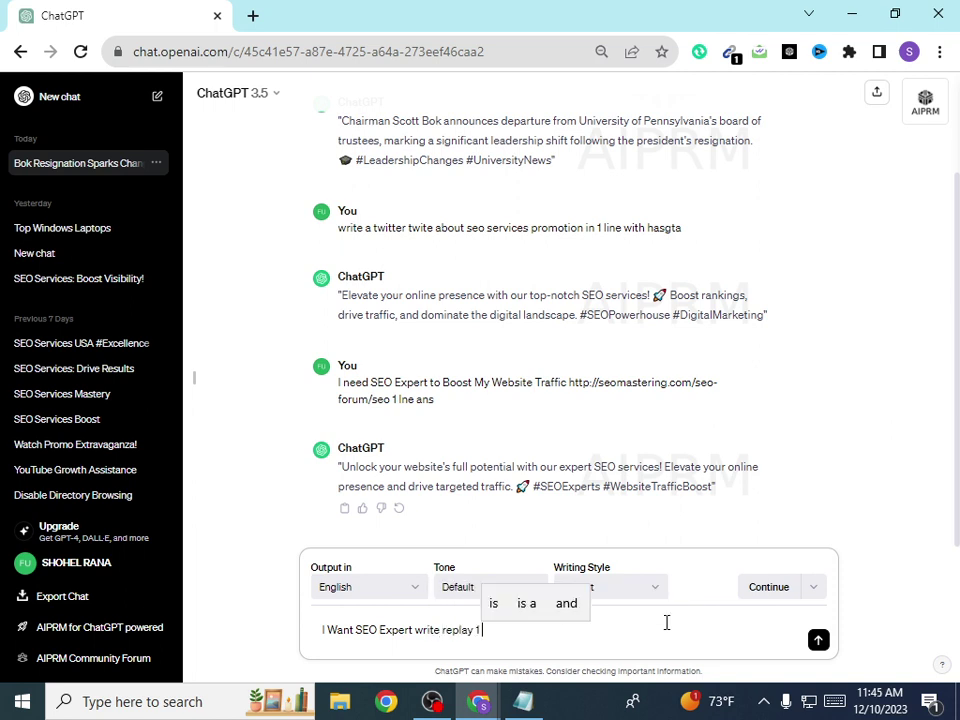
type("line")
key("Return")
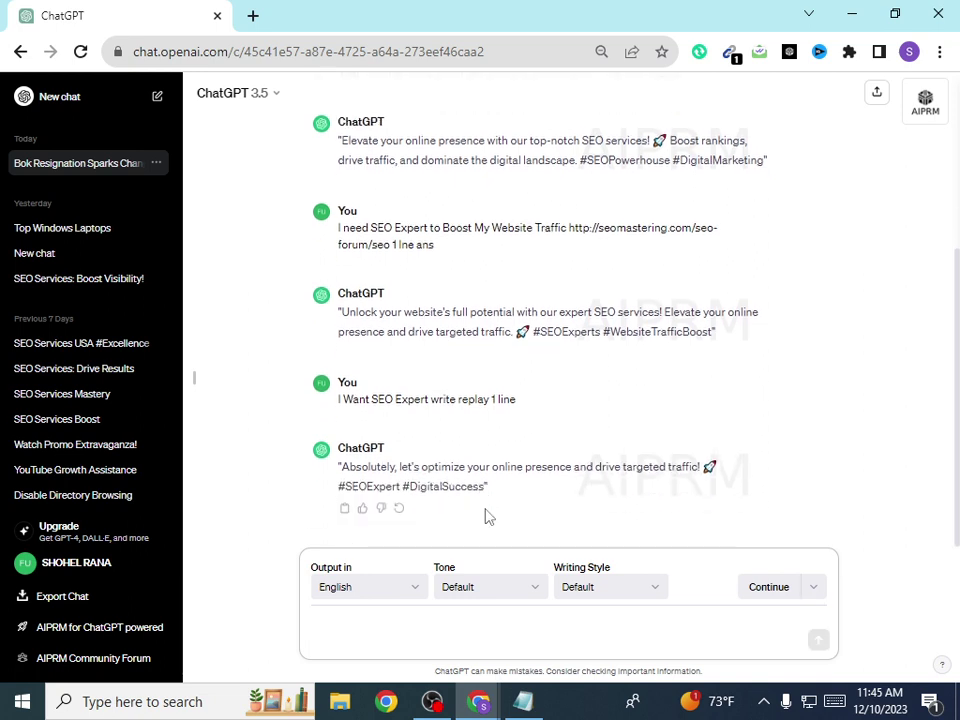
Step: Copy ChatGPT's new answer without its quotation marks into the Twitter reply and add "web:" on a new line
left_click_drag(484, 488, 343, 466)
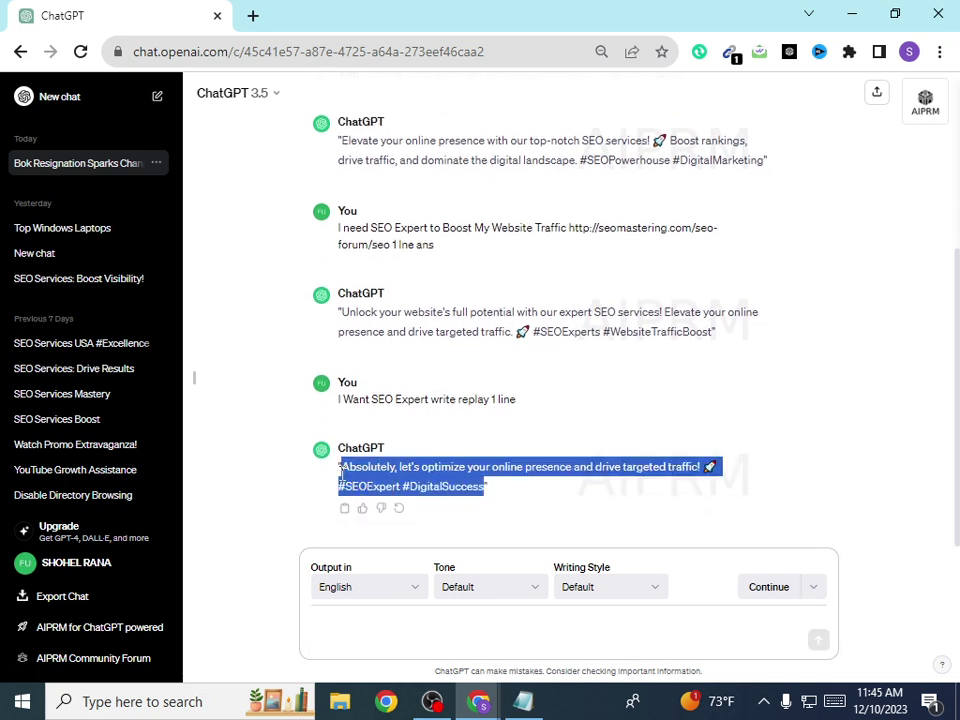
right_click(350, 472)
left_click(394, 486)
key("alt+Tab")
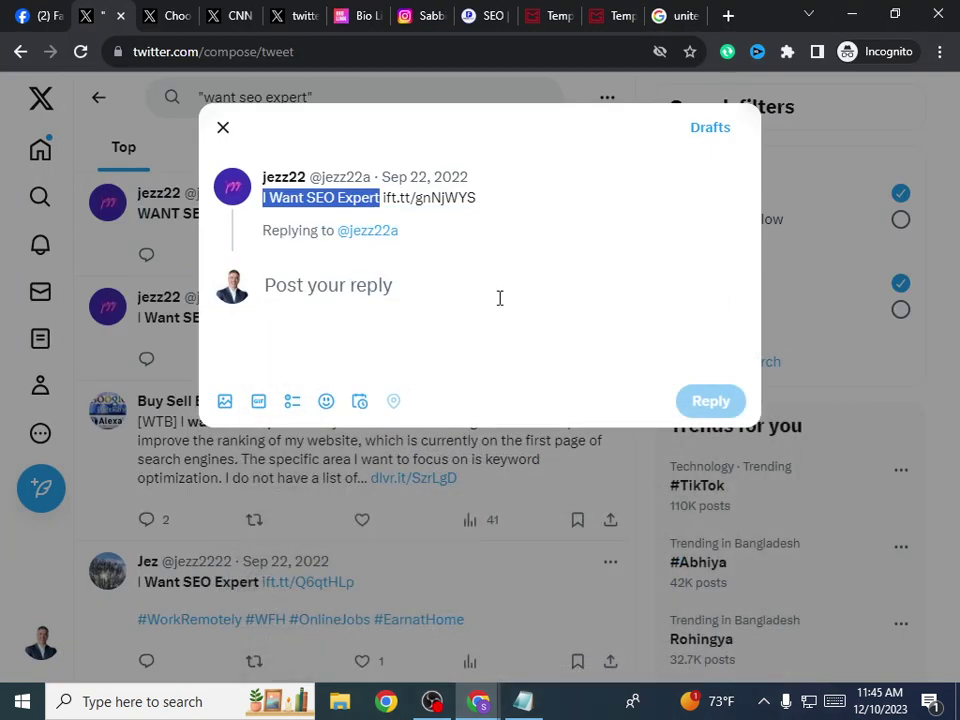
right_click(343, 291)
left_click(390, 418)
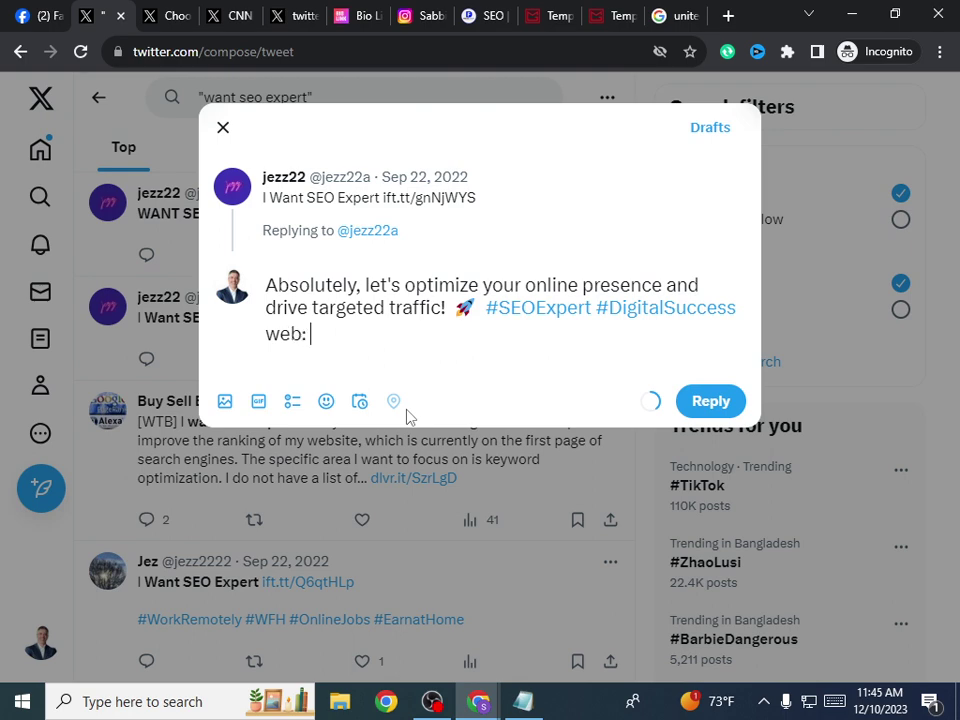
Step: Switch to the bio.link page and replace its web address with fiverr.com/digilabfavour, without loading it
left_click(467, 12)
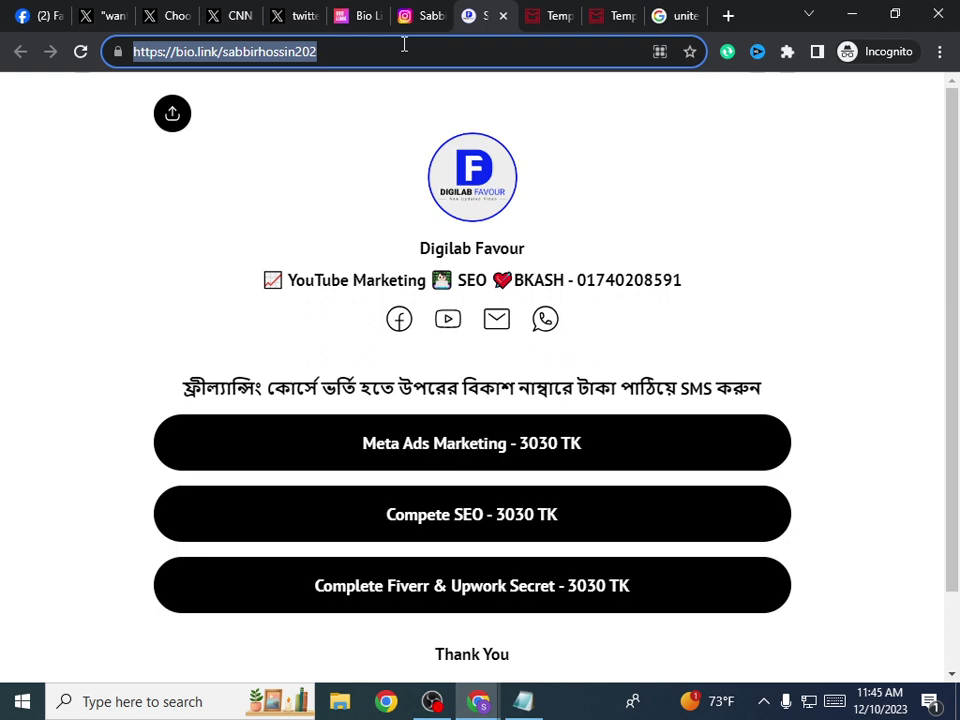
type("fiverr.com")
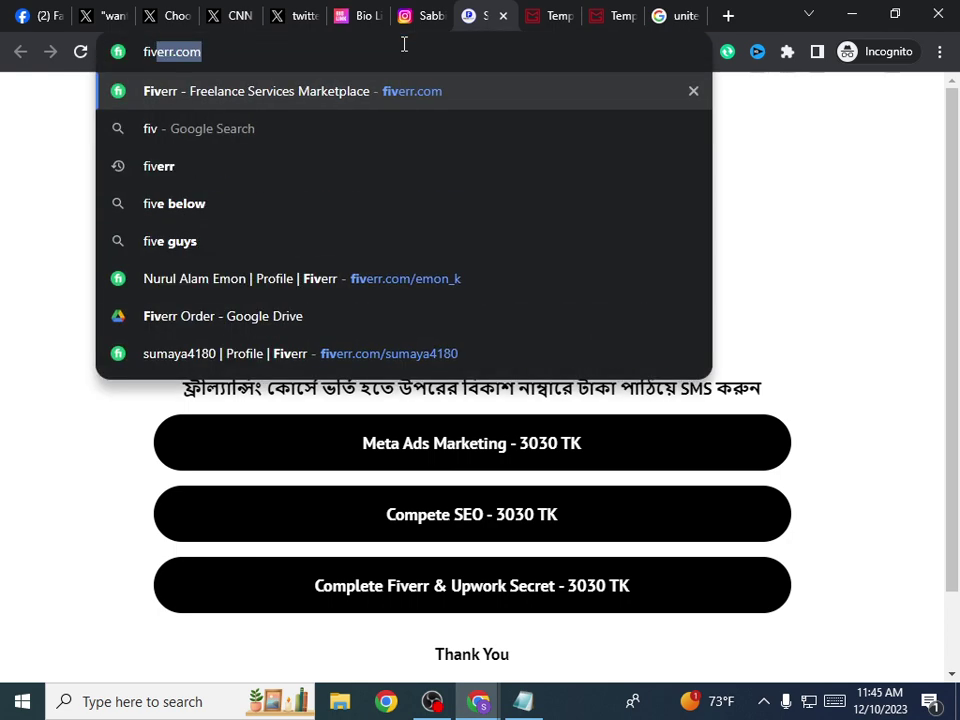
key("Right")
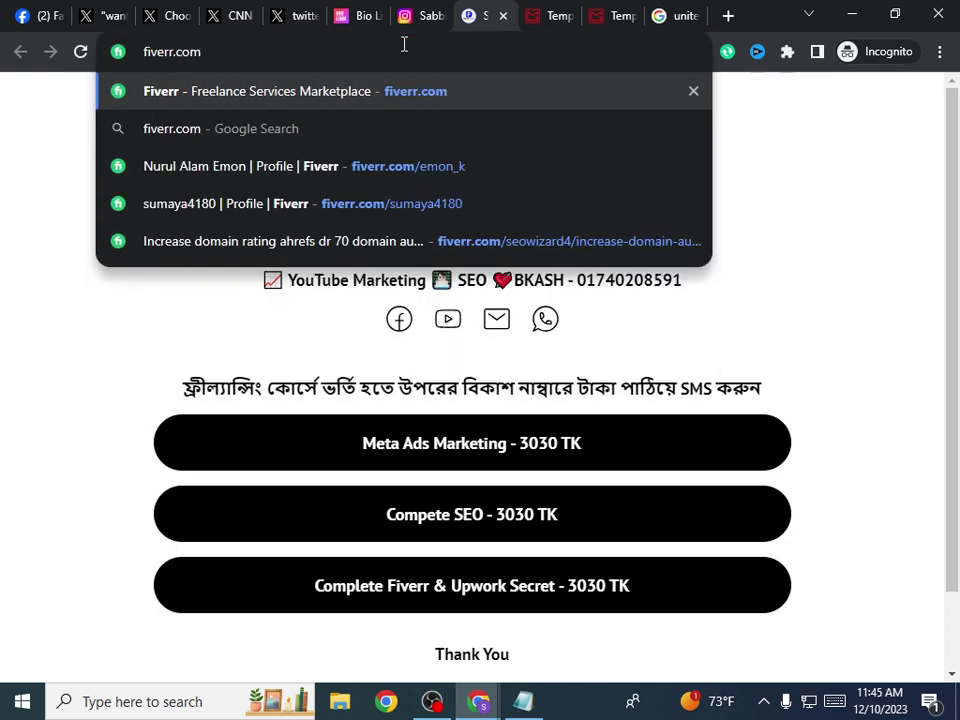
type("/di")
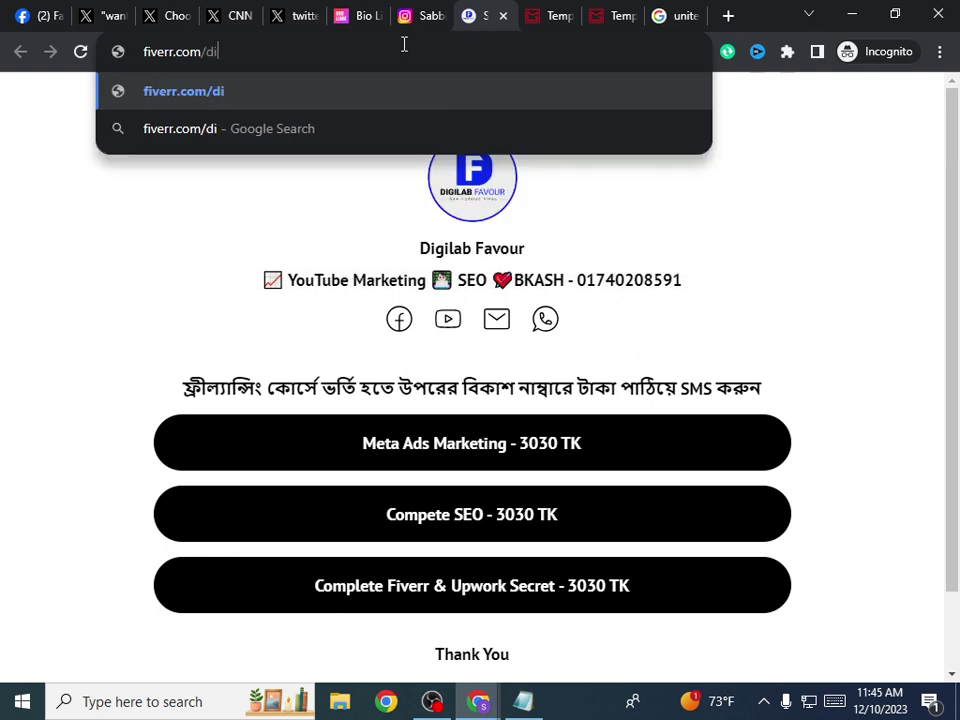
type("gilab")
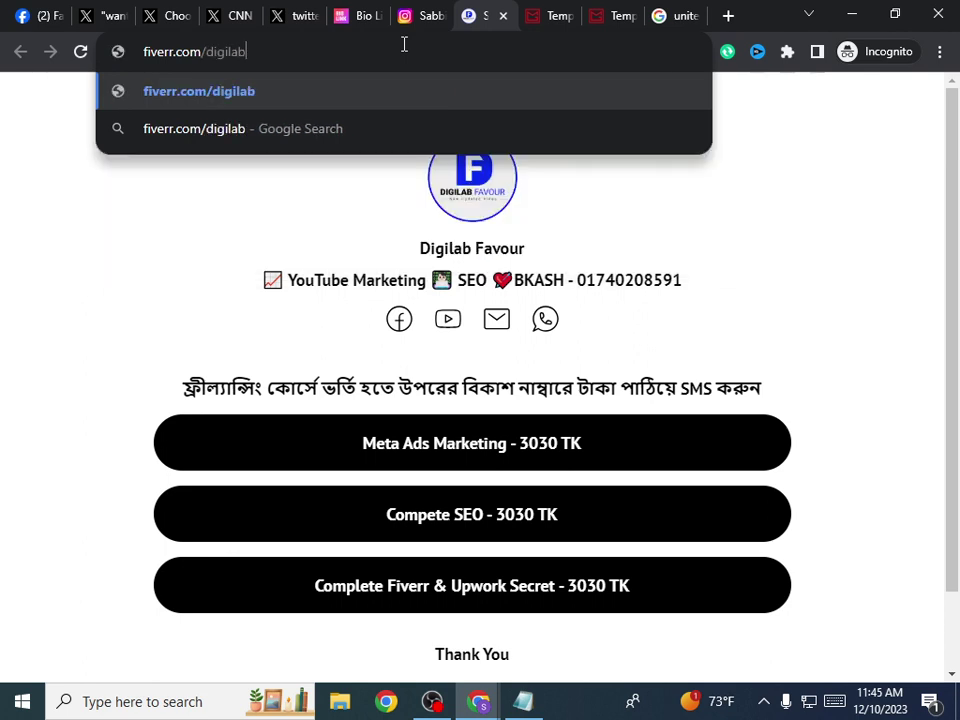
type("favour")
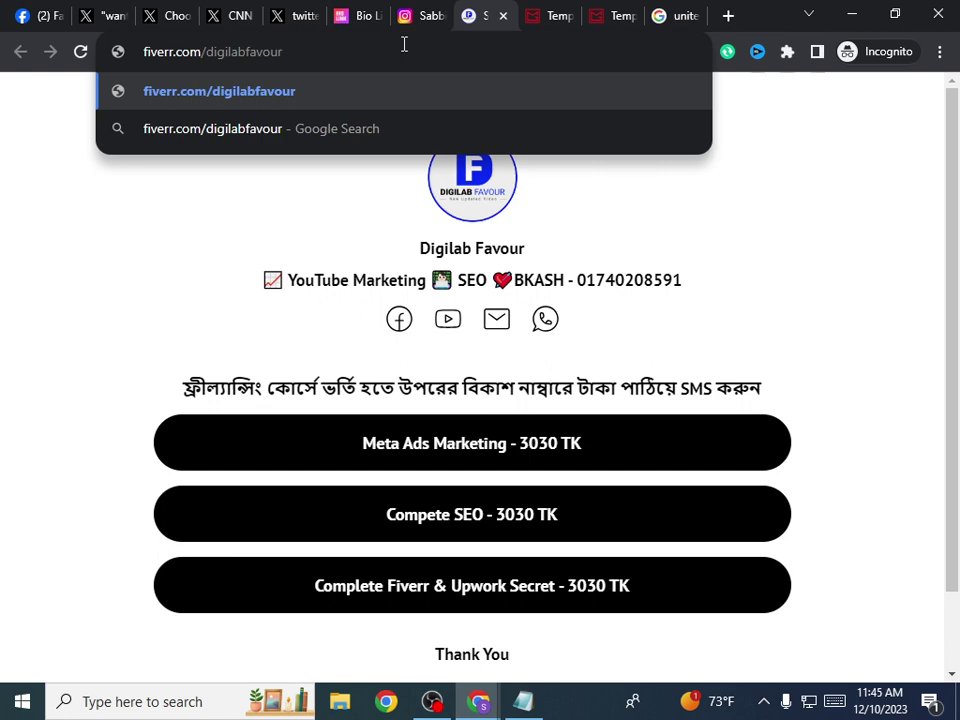
left_click(171, 15)
left_click(107, 15)
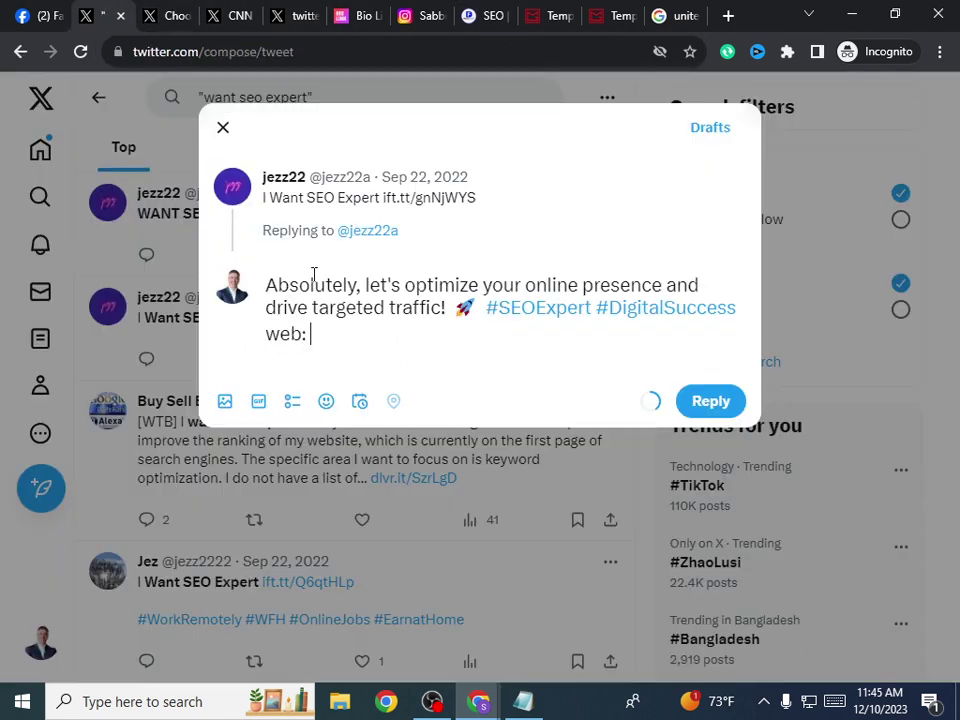
key("ctrl+v")
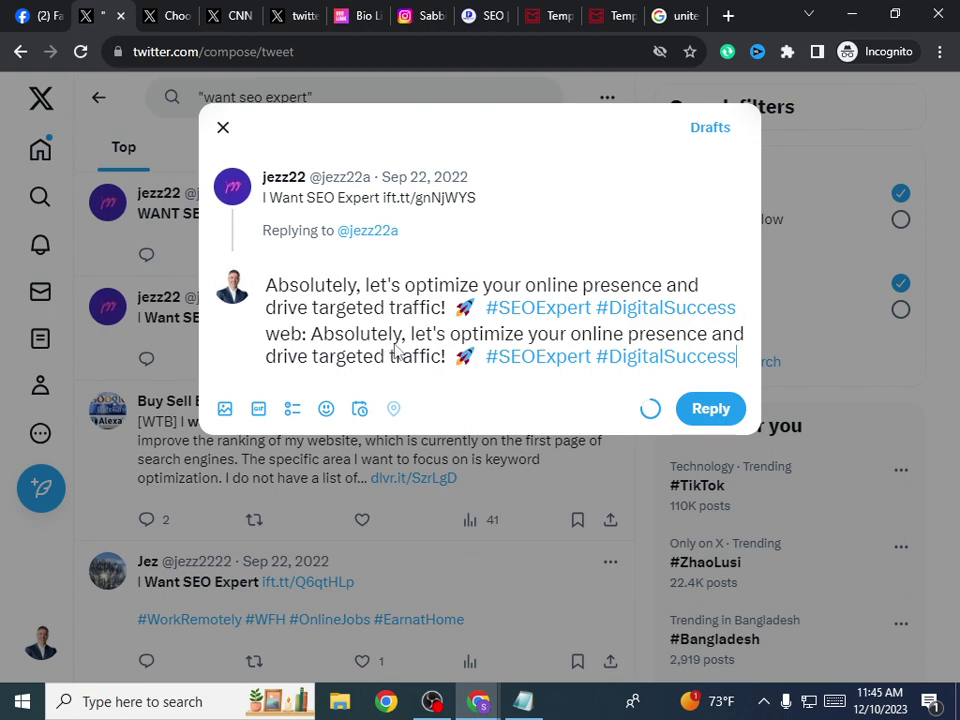
key("ctrl+z")
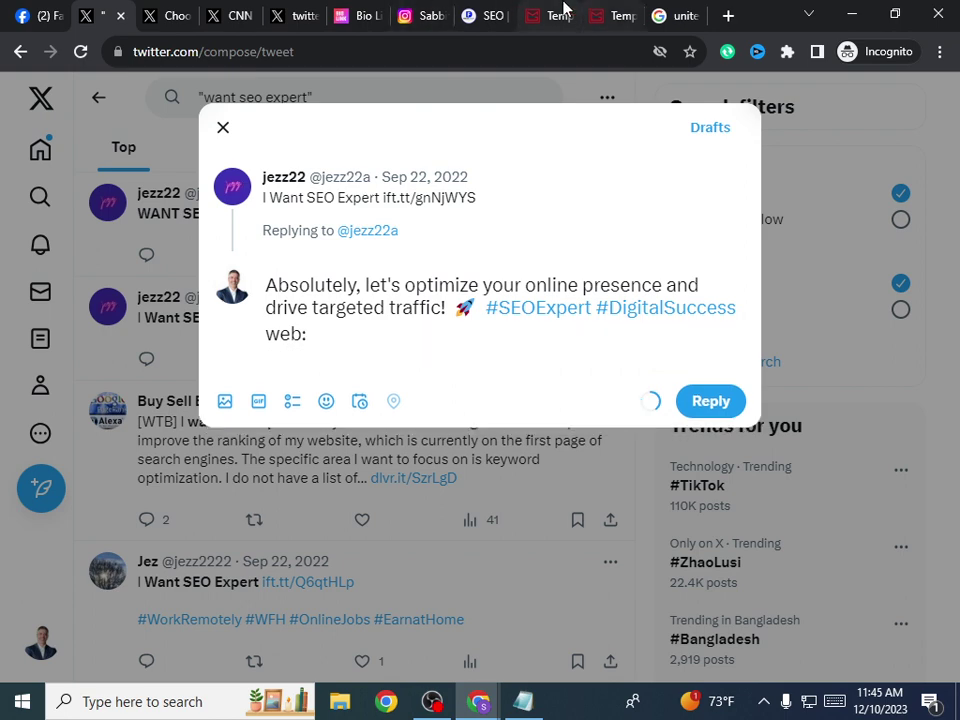
left_click(287, 8)
left_click(551, 10)
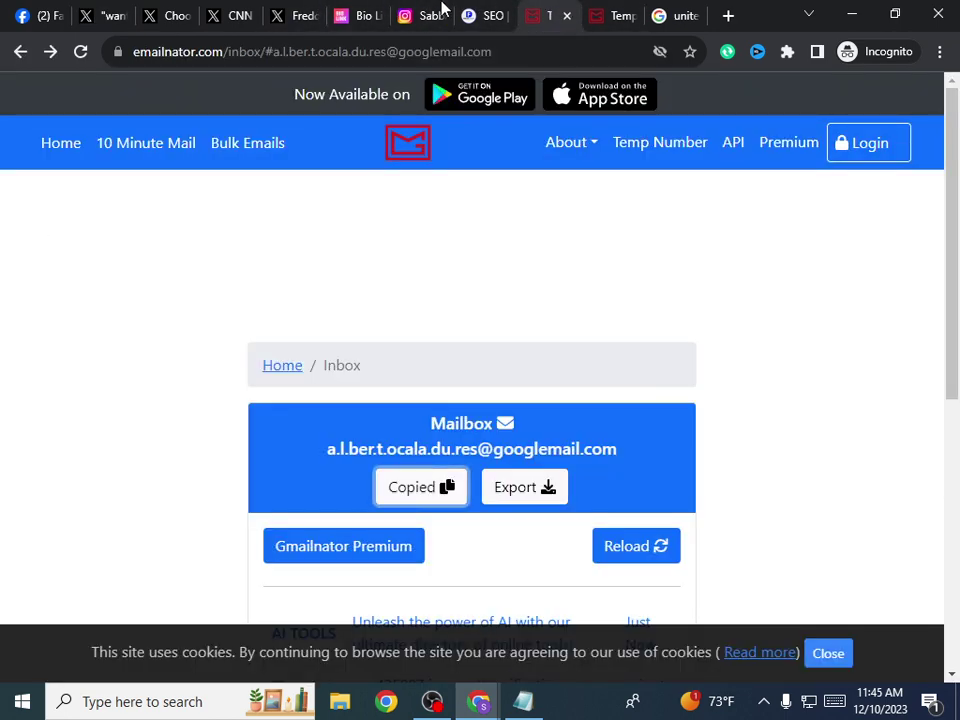
left_click(441, 11)
left_click(280, 8)
left_click(214, 11)
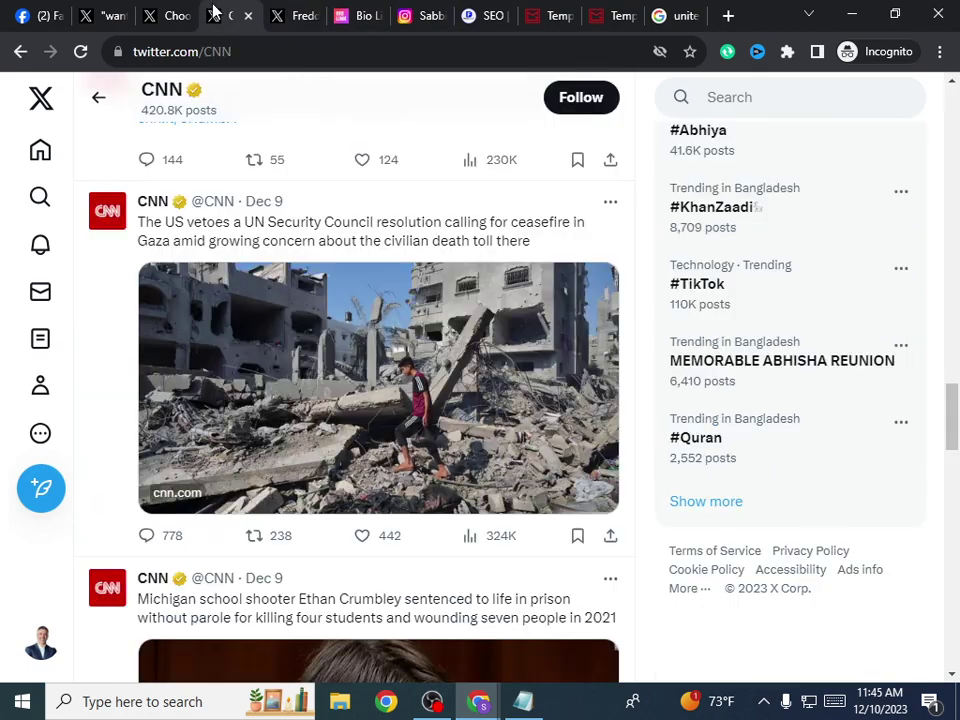
left_click(167, 11)
left_click(681, 11)
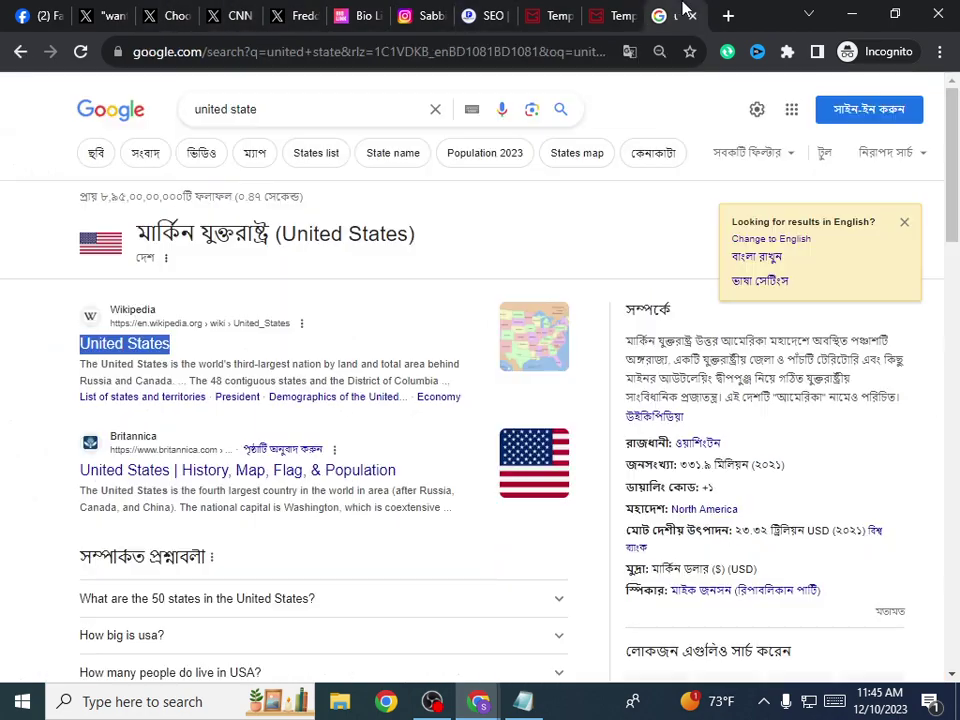
left_click(623, 11)
Step: Return to the bio.link page and copy the fiverr.com/digilabfavour address entered there
left_click(505, 10)
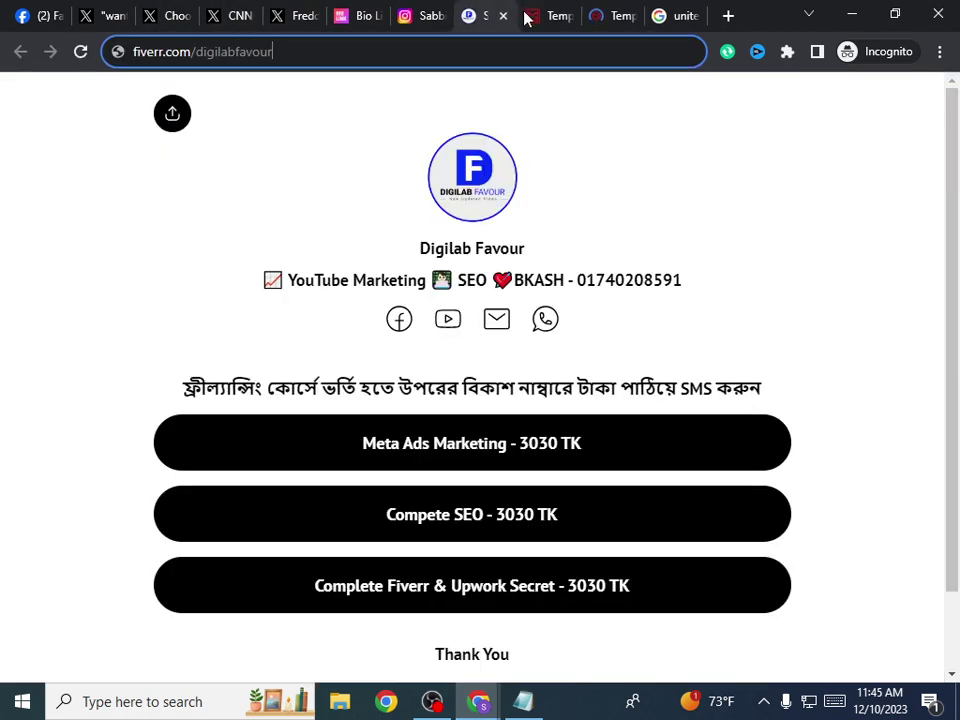
left_click(122, 57)
key("ctrl+c")
right_click(143, 55)
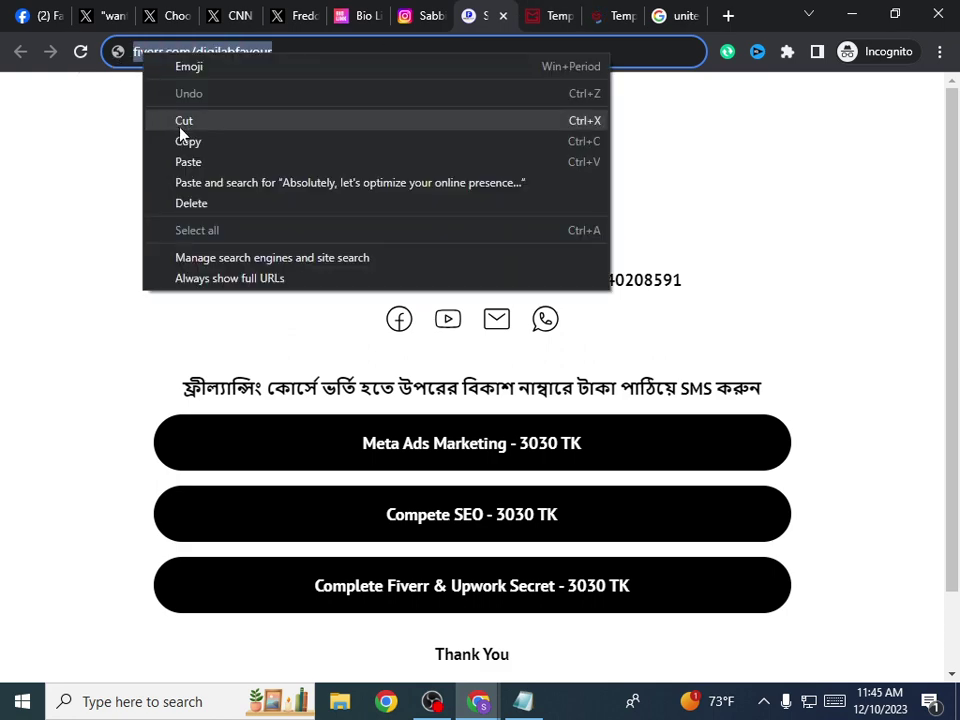
left_click(184, 137)
Step: Paste the copied Fiverr address after "web:" in the Twitter reply and publish the reply
left_click(110, 8)
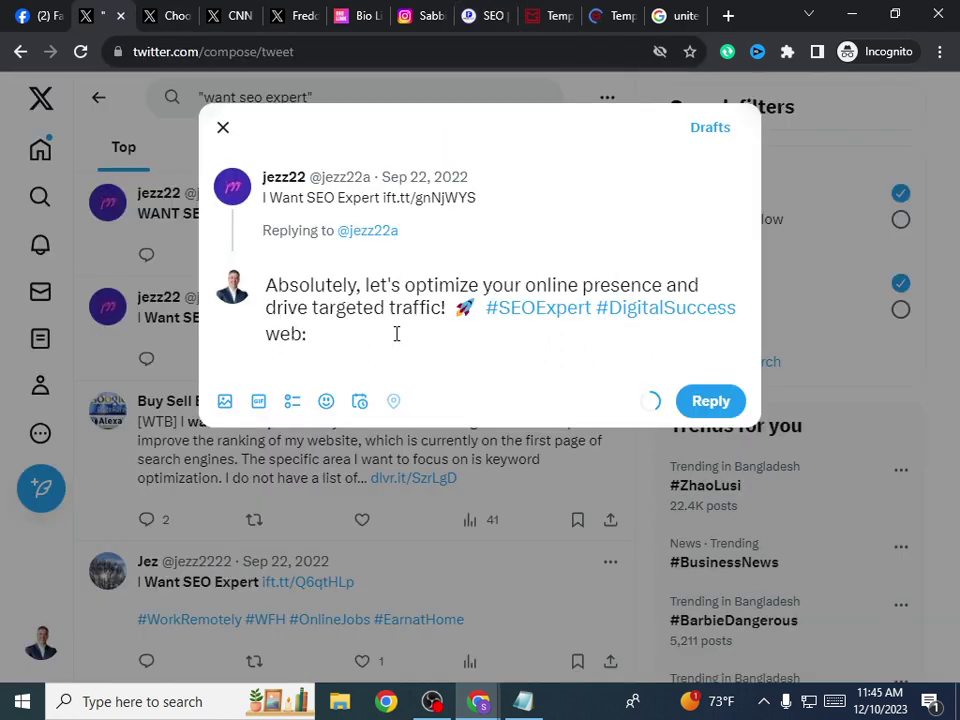
key("ctrl+v")
left_click_drag(535, 345, 418, 334)
left_click(700, 525)
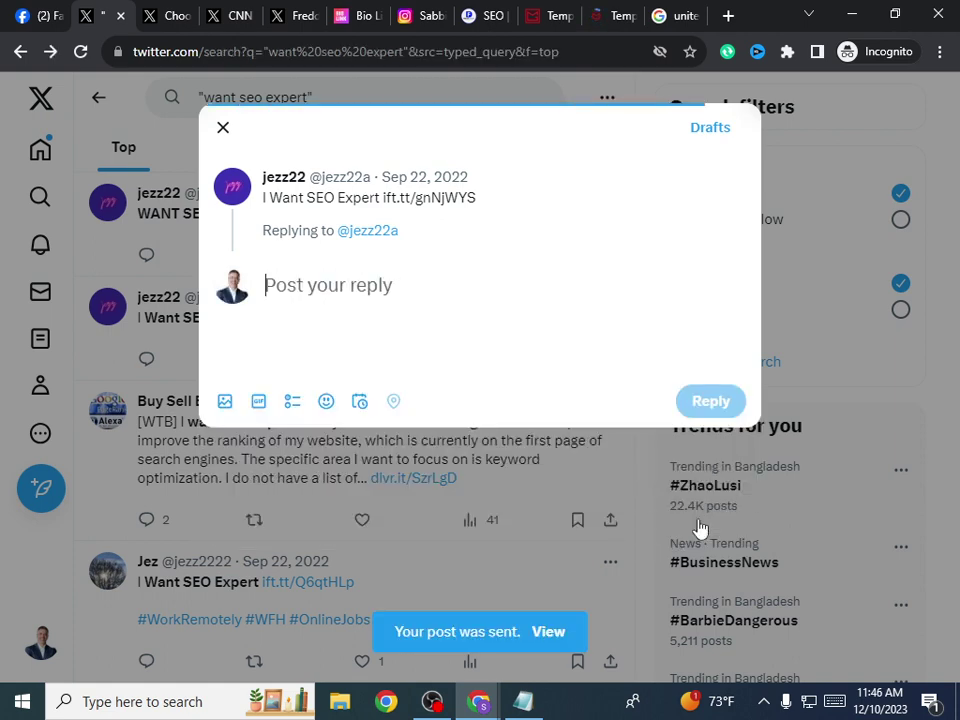
Step: Find the Ajax Projects post "I want SEO Expert For my Website" with the goo.gl/fb/W1bTEv link and try to reply to it
scroll(311, 439, "down", 4)
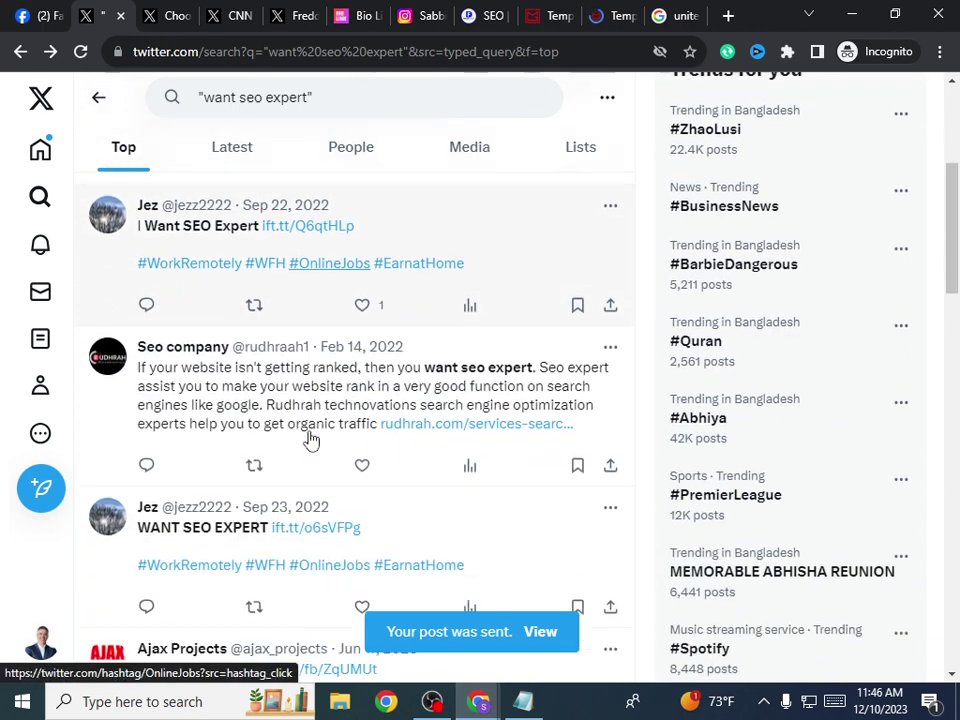
scroll(275, 444, "down", 2)
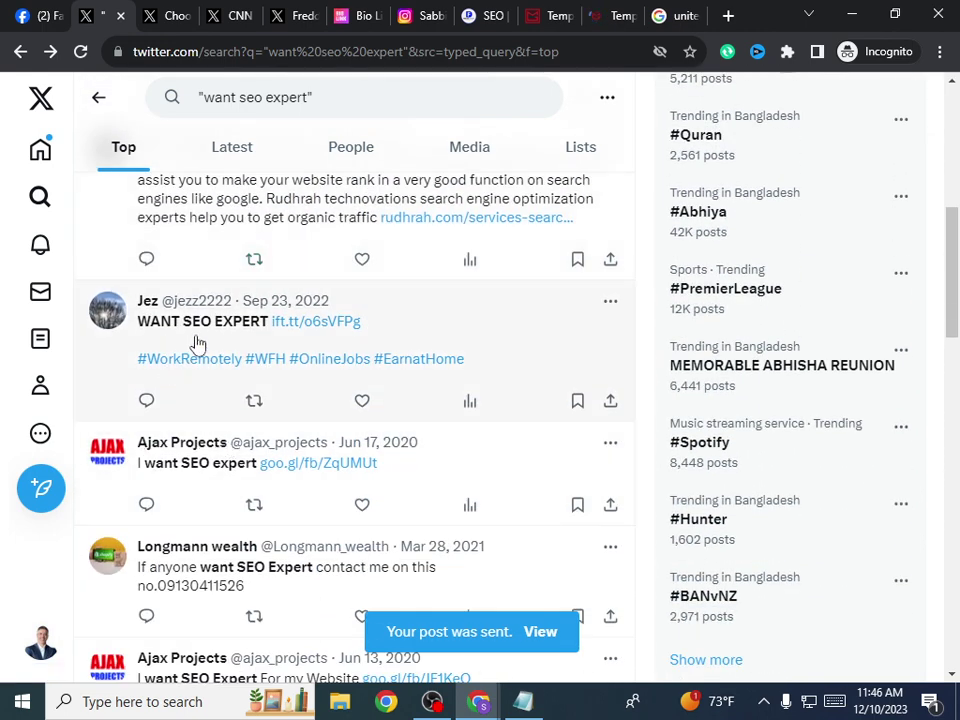
scroll(244, 398, "down", 1)
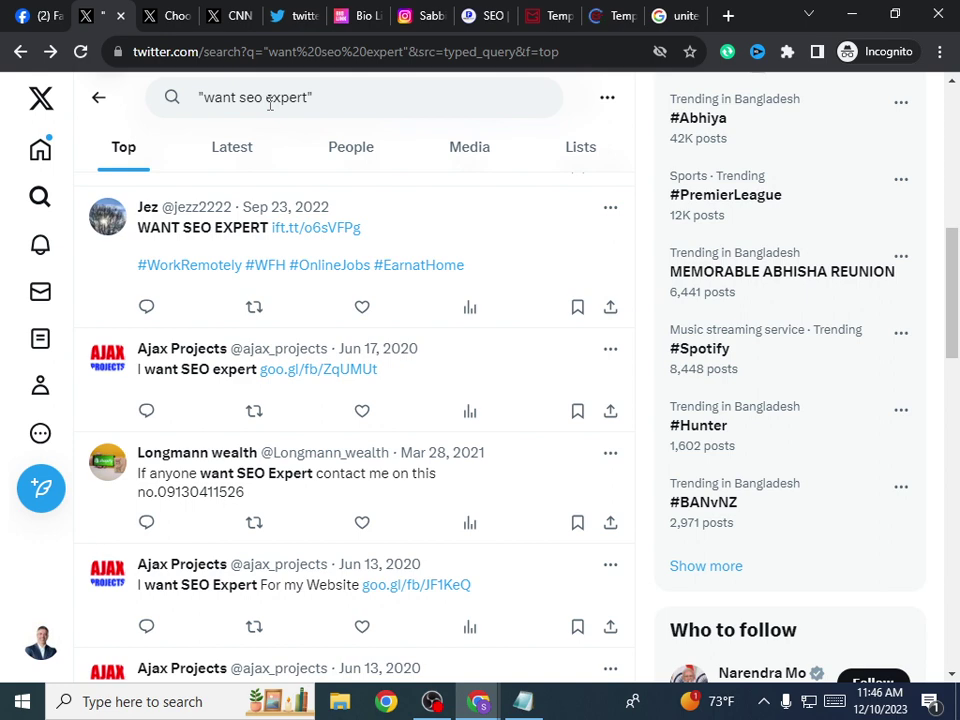
scroll(270, 140, "down", 4)
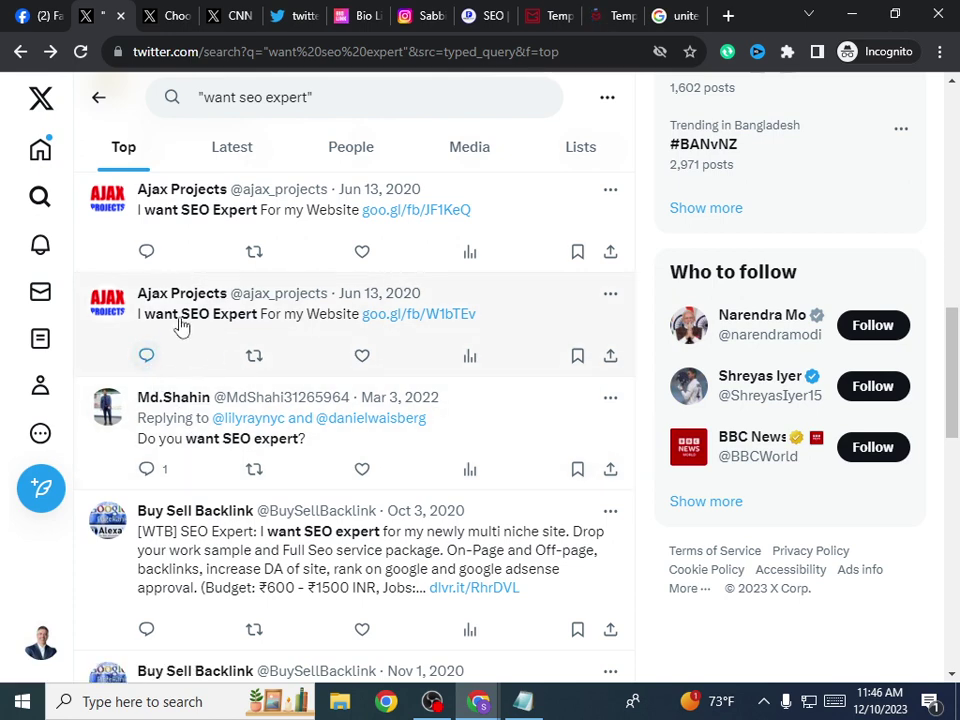
left_click(148, 357)
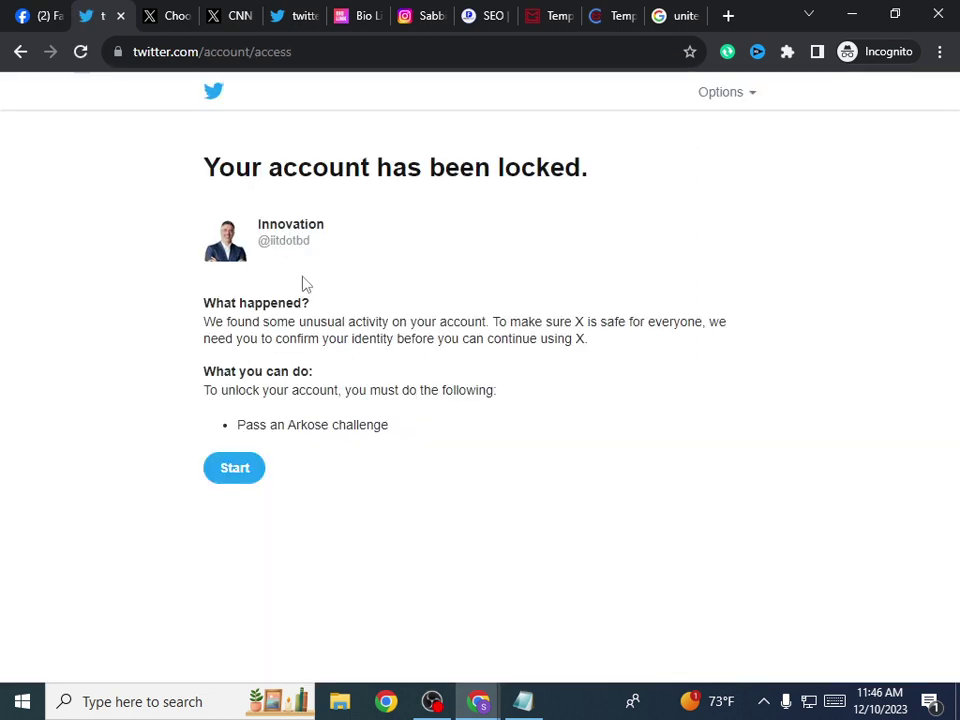
Step: Start unlocking the Twitter account and open the authentication challenge
right_click(303, 279)
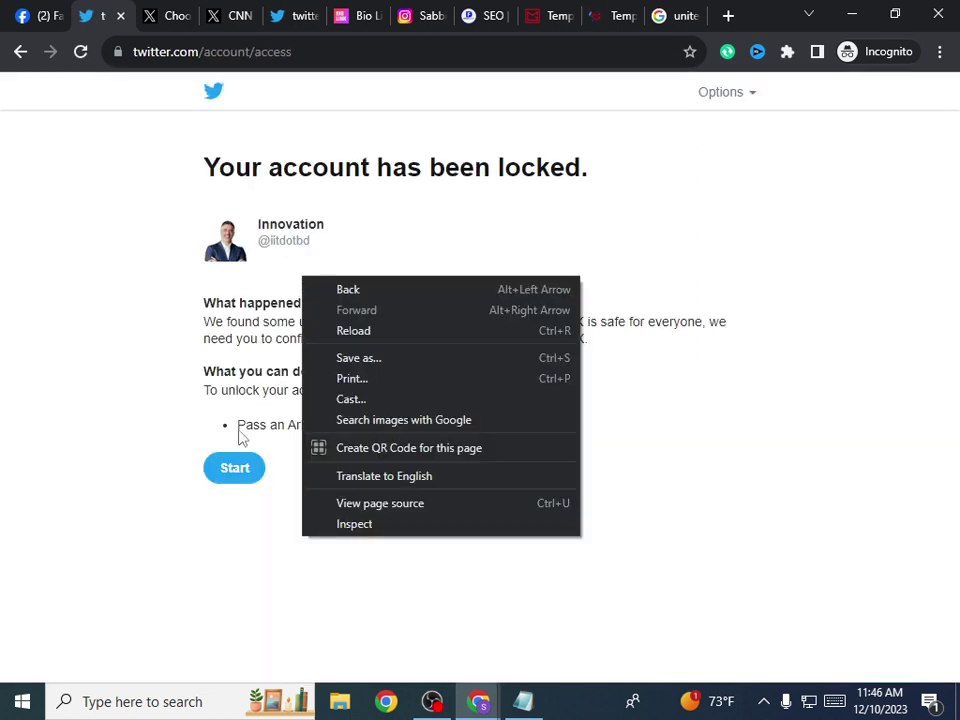
left_click(198, 425)
left_click(237, 476)
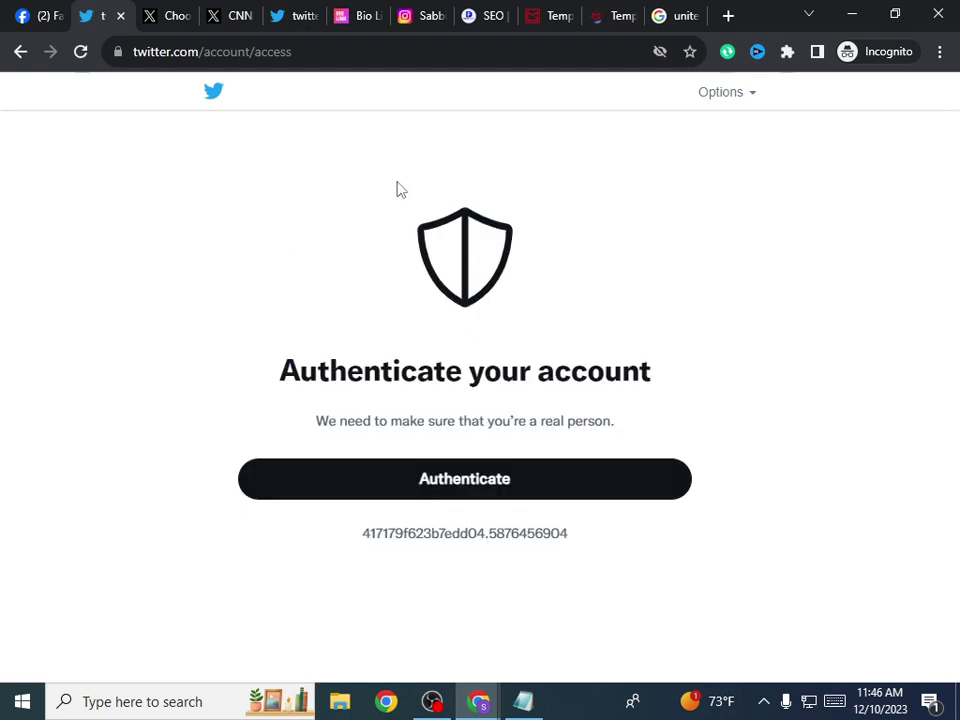
left_click(476, 476)
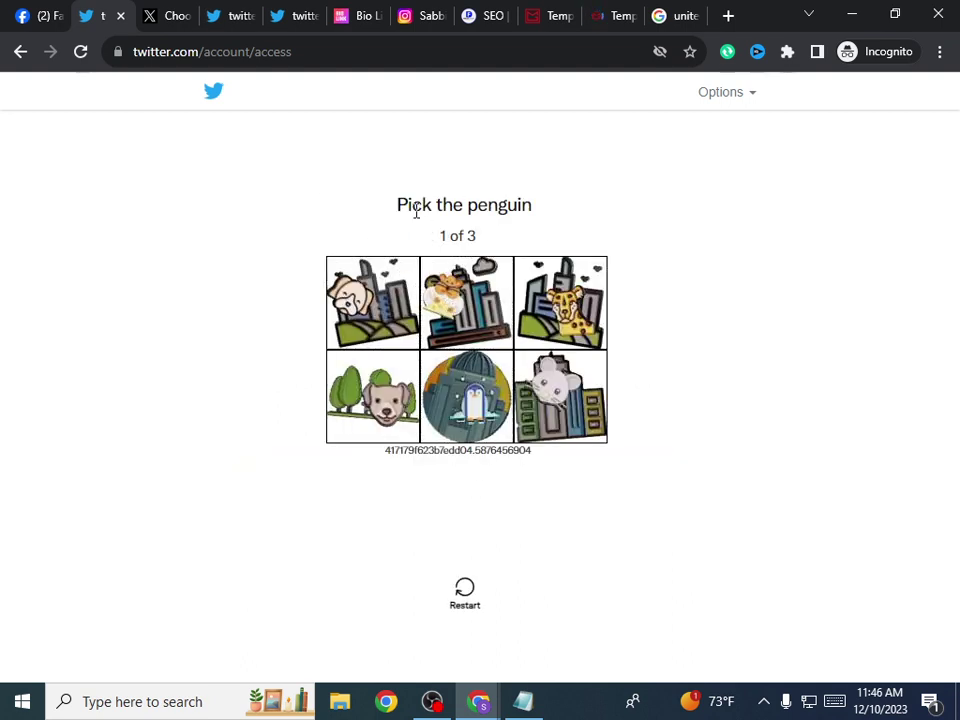
Step: Complete the three-round authentication challenge by picking the penguin picture in each round
left_click_drag(397, 205, 600, 180)
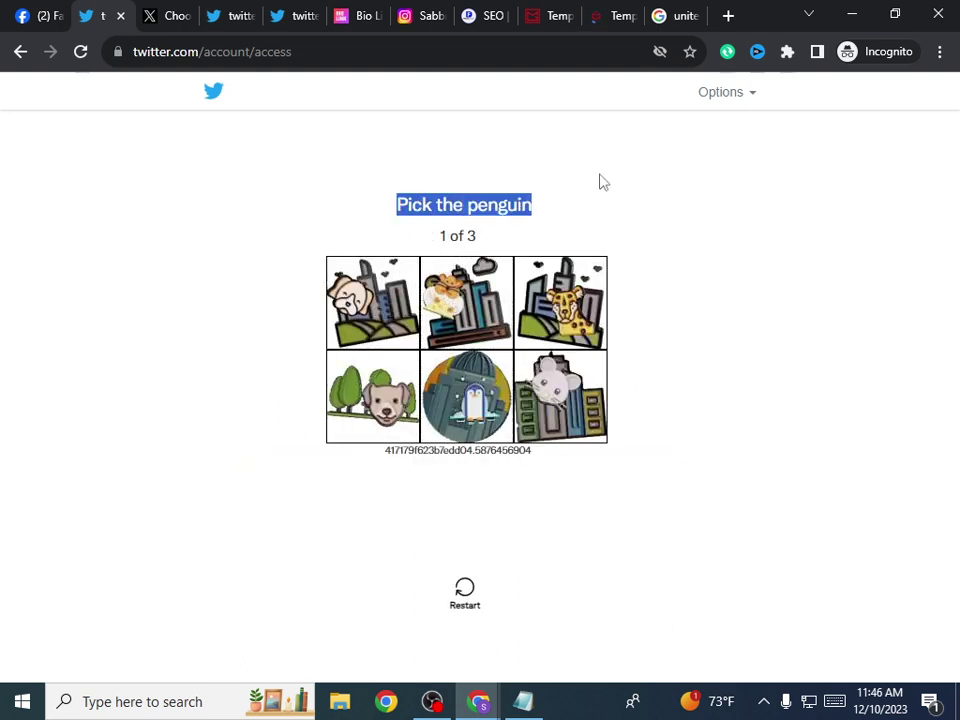
left_click(674, 272)
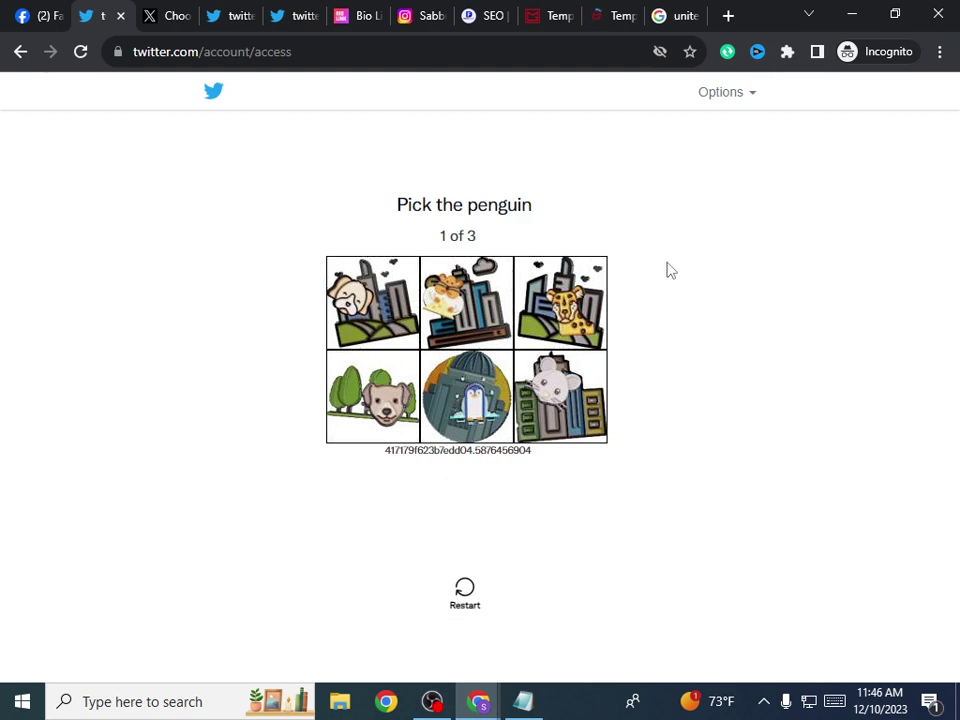
left_click(467, 397)
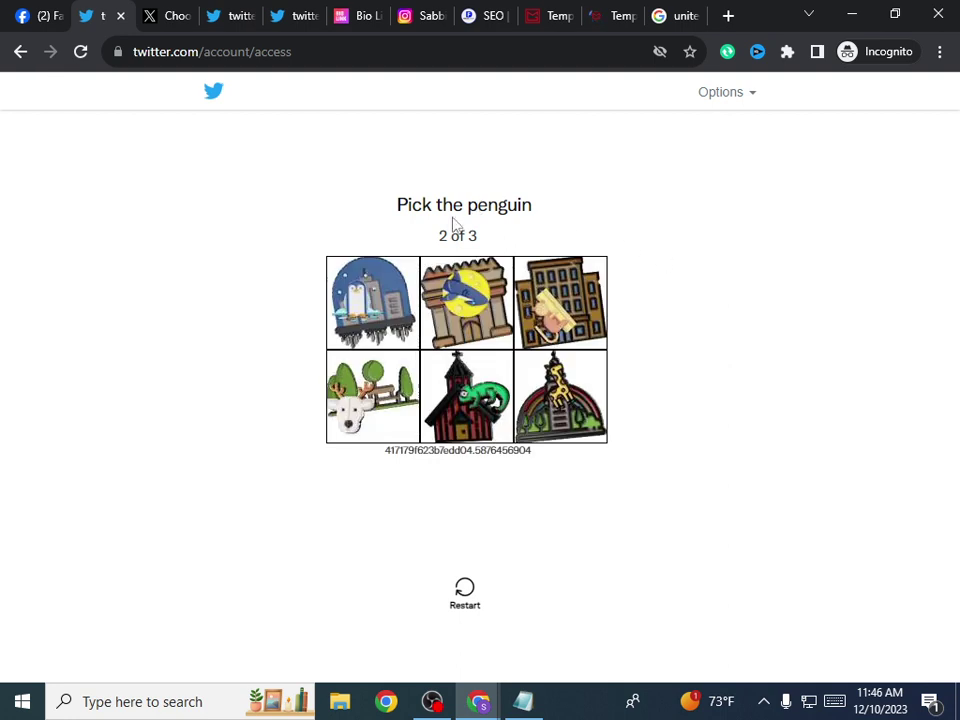
left_click(366, 289)
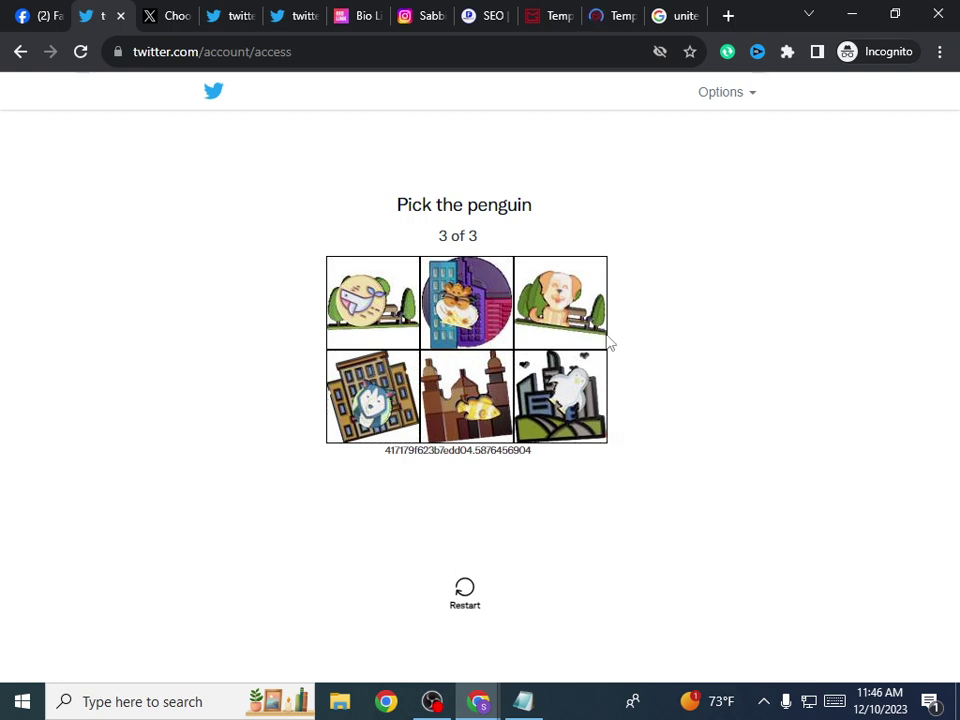
left_click(547, 390)
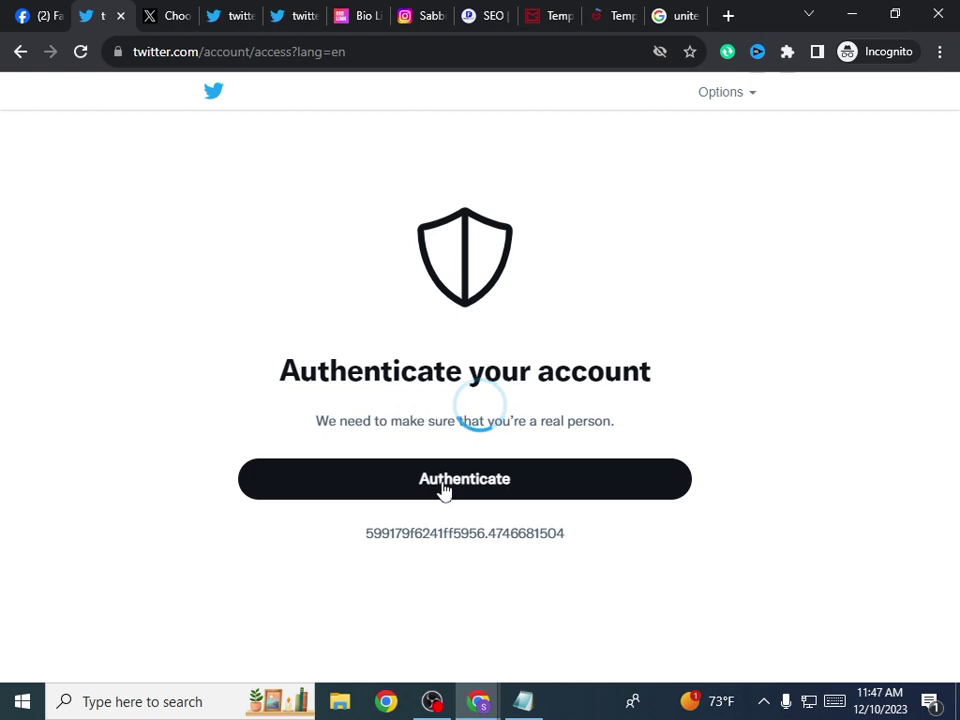
Step: Close every browser tab except Facebook and the first Twitter account access page
left_click(178, 16)
left_click(184, 17)
left_click(187, 17)
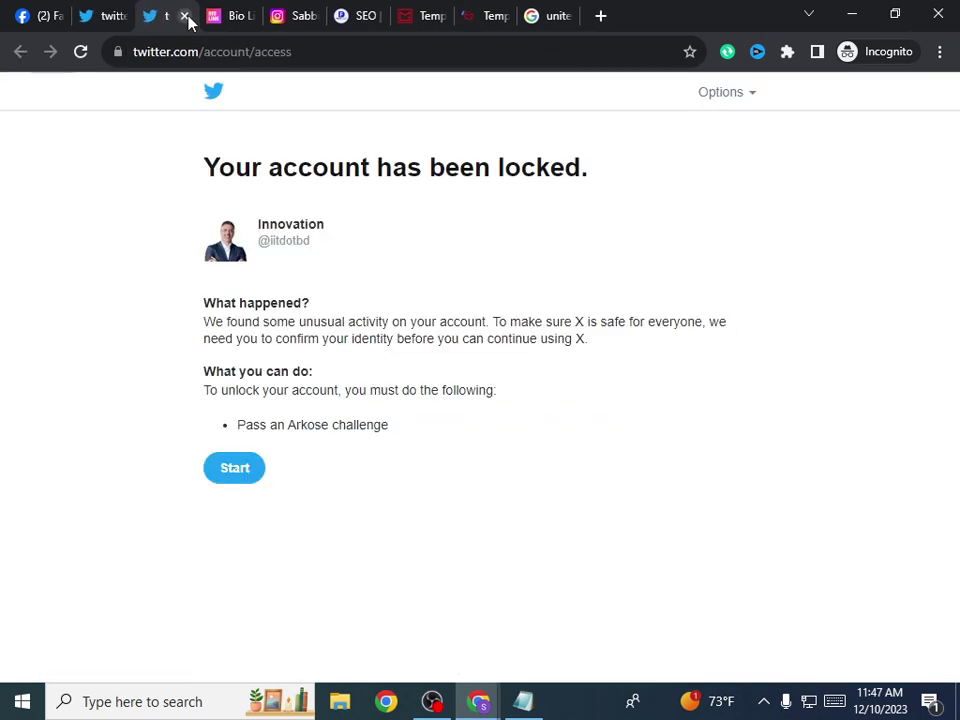
left_click(187, 17)
left_click(186, 17)
left_click(186, 17)
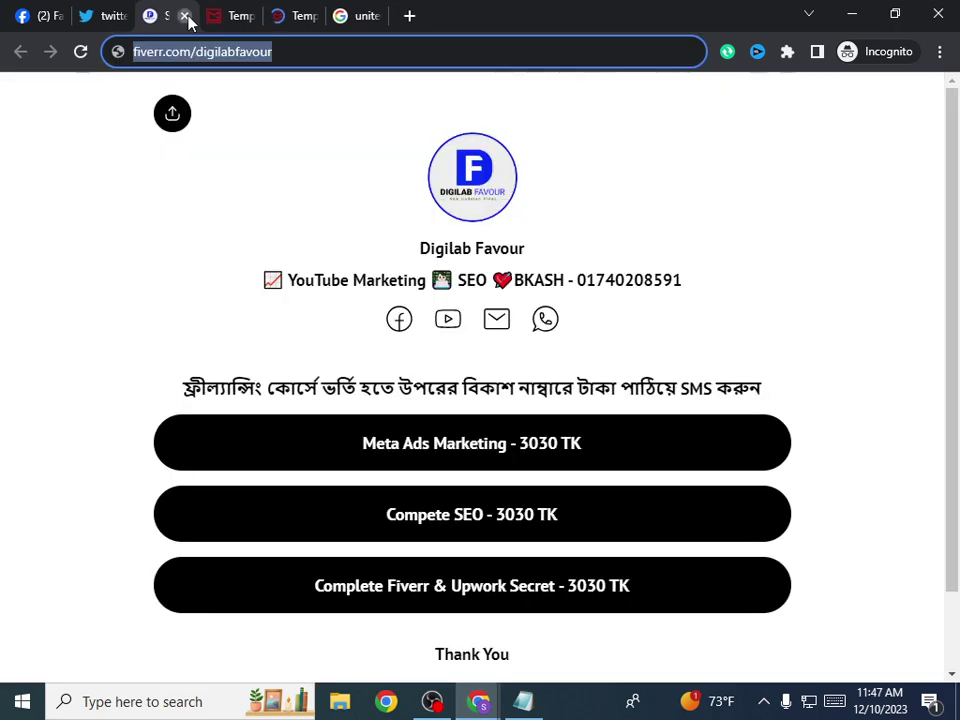
left_click(186, 17)
left_click(186, 17)
left_click(186, 17)
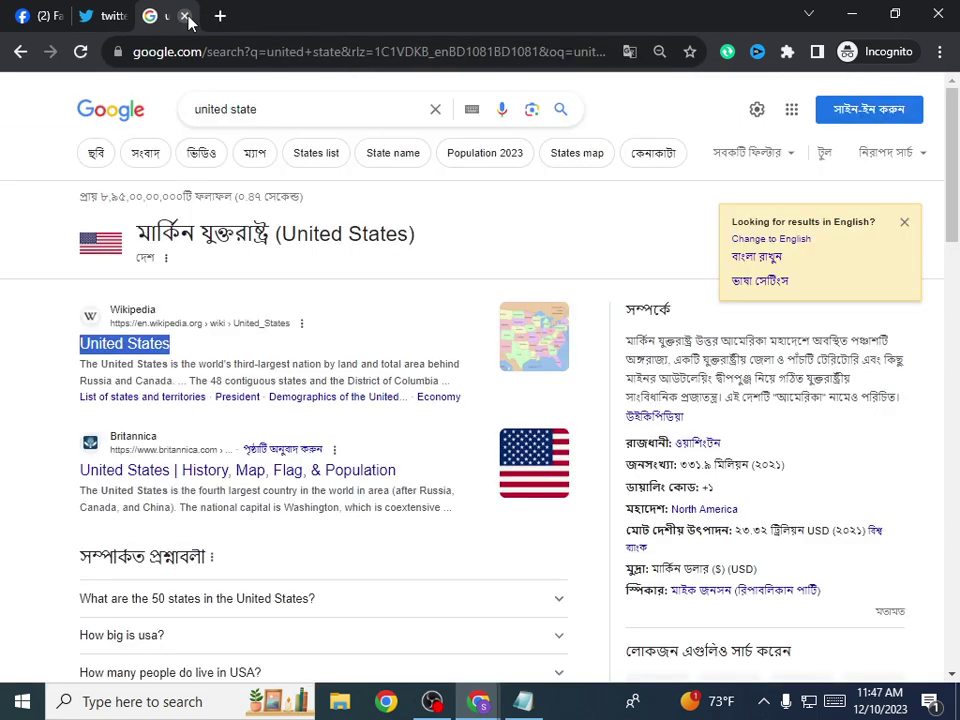
left_click(186, 17)
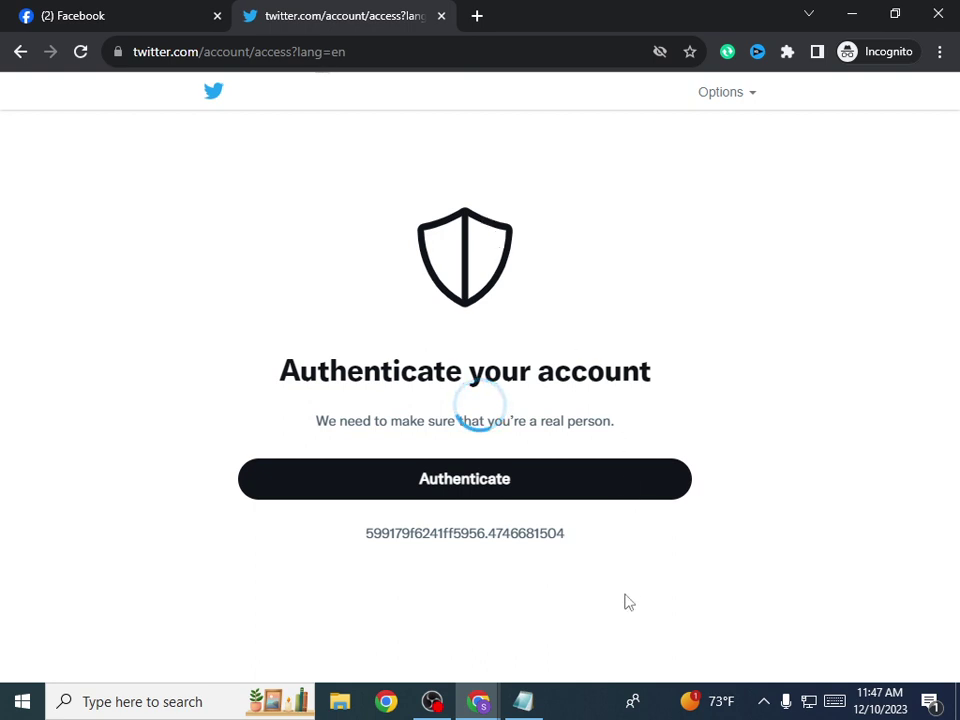
Step: Switch to the Success of Freelancing.txt notes in Notepad and copy "Pinterest" from the Media line
left_click(536, 704)
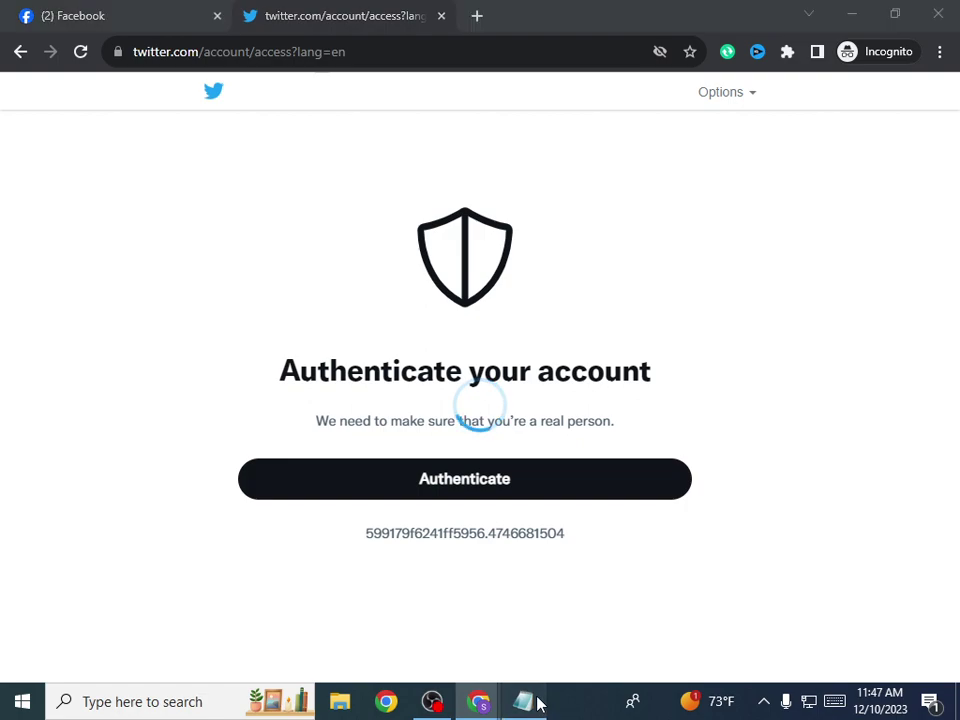
left_click(536, 704)
left_click(536, 704)
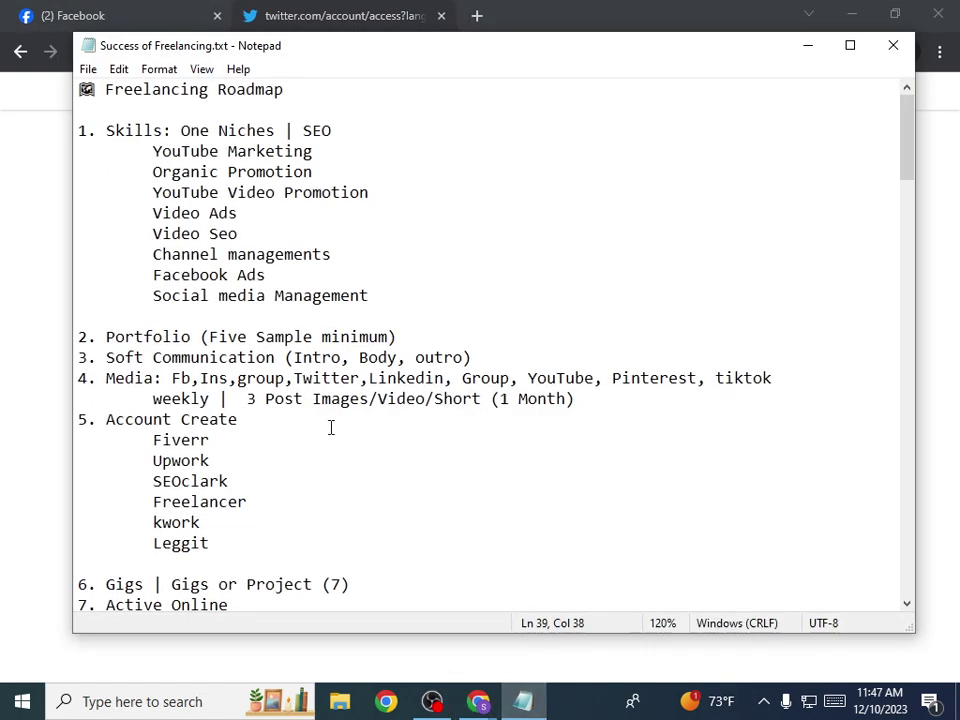
scroll(317, 439, "down", 4)
scroll(276, 403, "up", 4)
left_click_drag(304, 381, 597, 381)
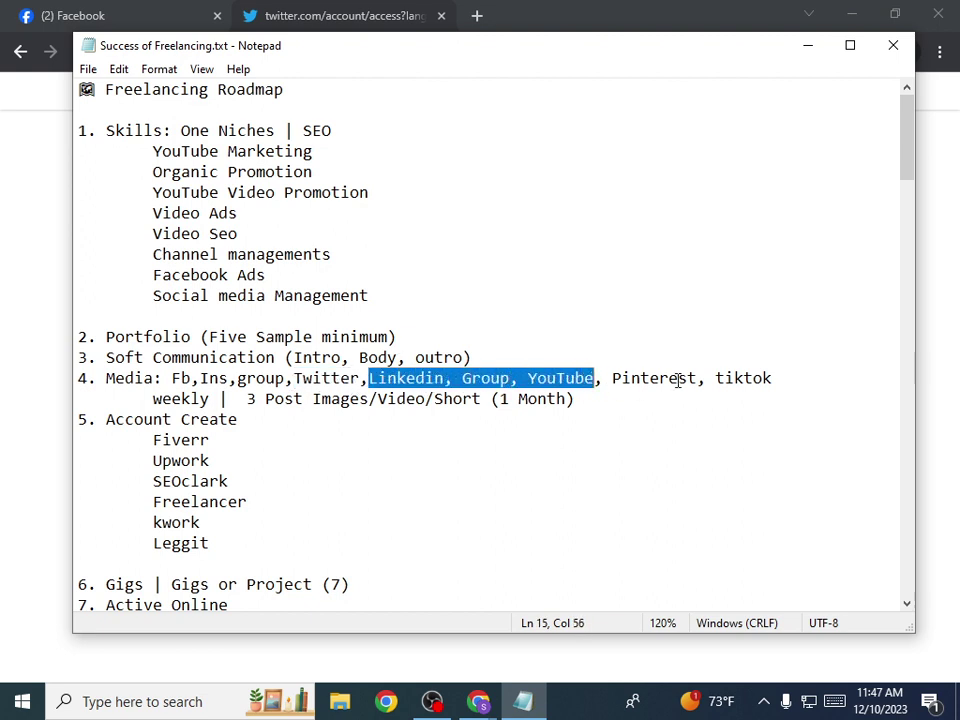
left_click_drag(700, 380, 605, 379)
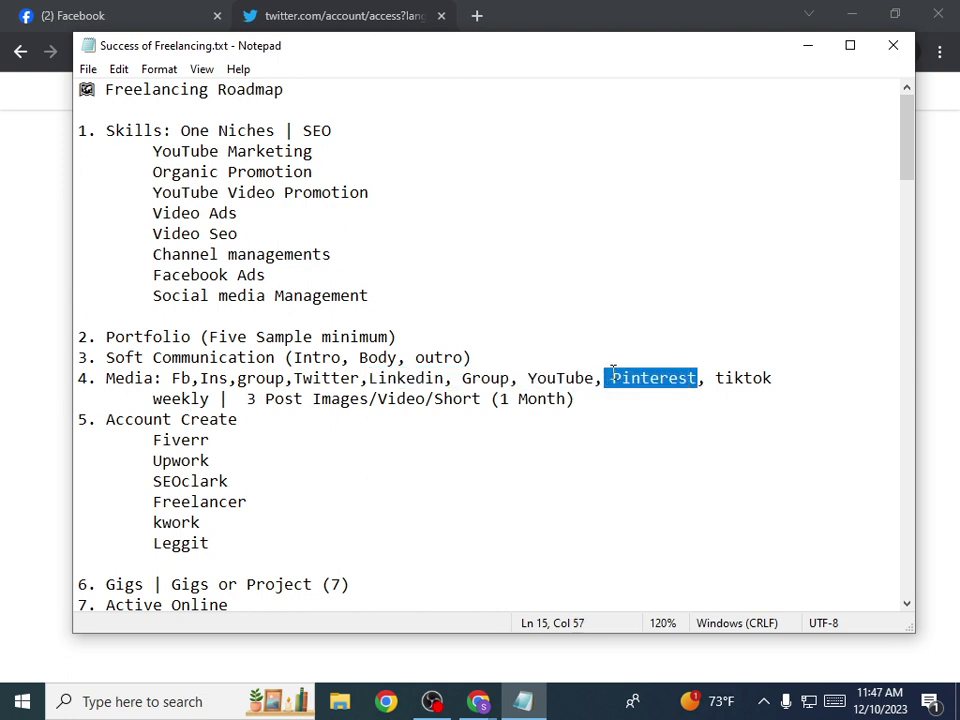
right_click(614, 377)
left_click(651, 433)
Step: Search Google for the copied word "Pinterest" in a new Chrome tab and open the official Pinterest site
left_click(320, 8)
left_click(476, 16)
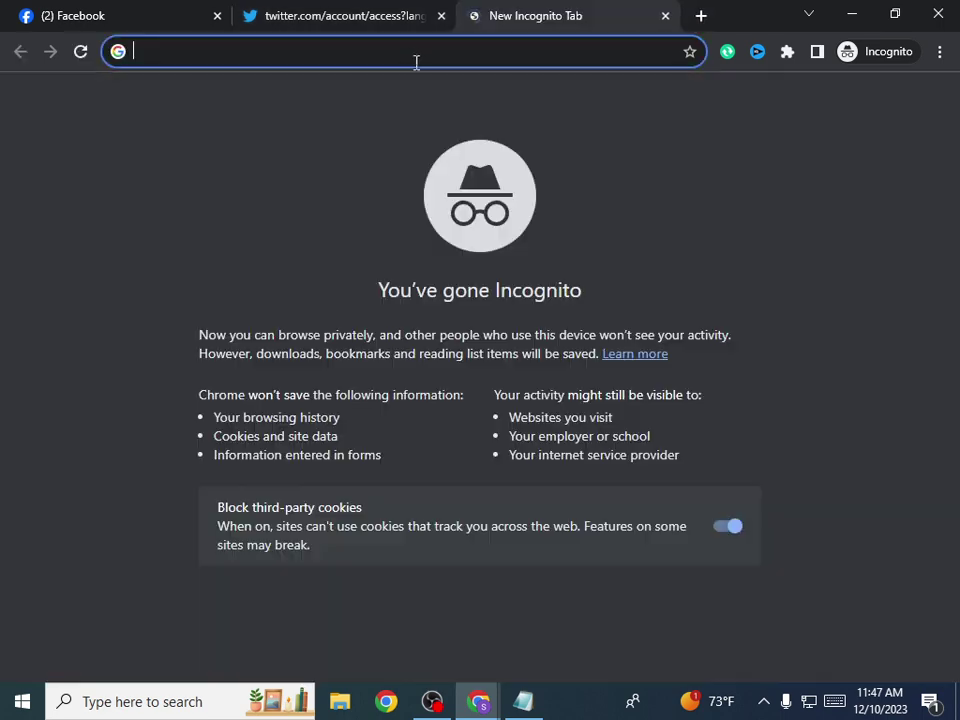
right_click(416, 60)
left_click(581, 188)
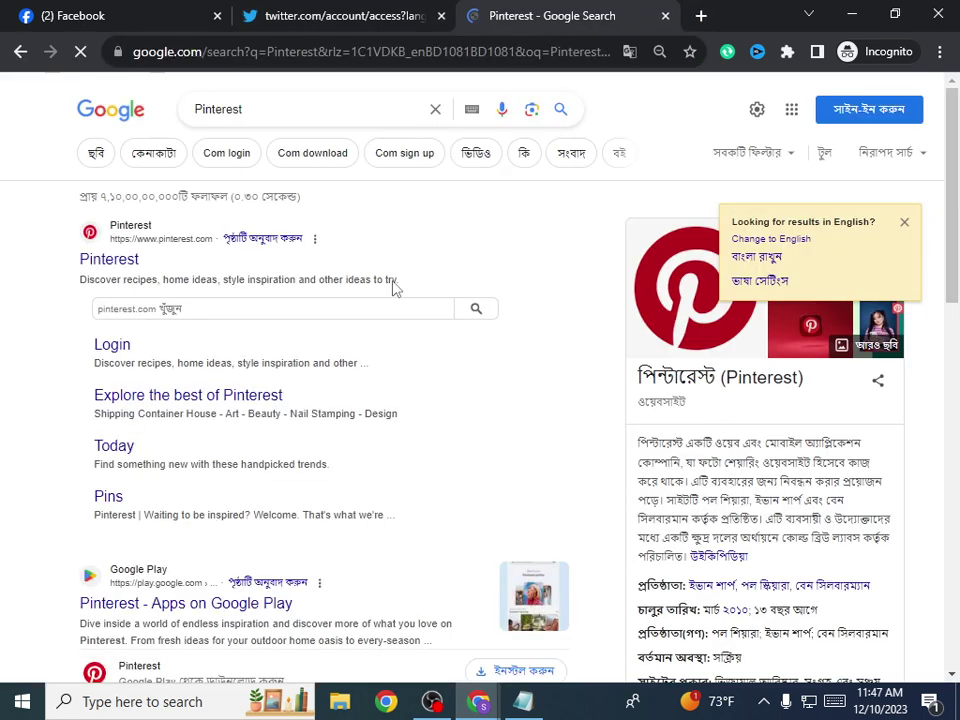
left_click(86, 261)
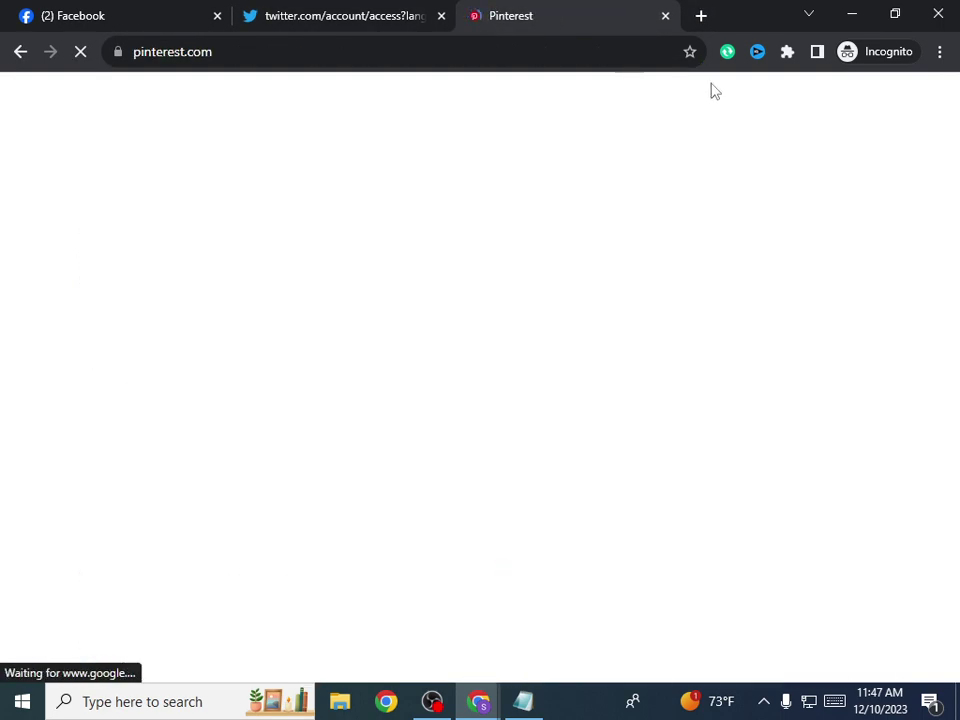
Step: Search Google for "temp gmail nator" in another new tab
left_click(703, 16)
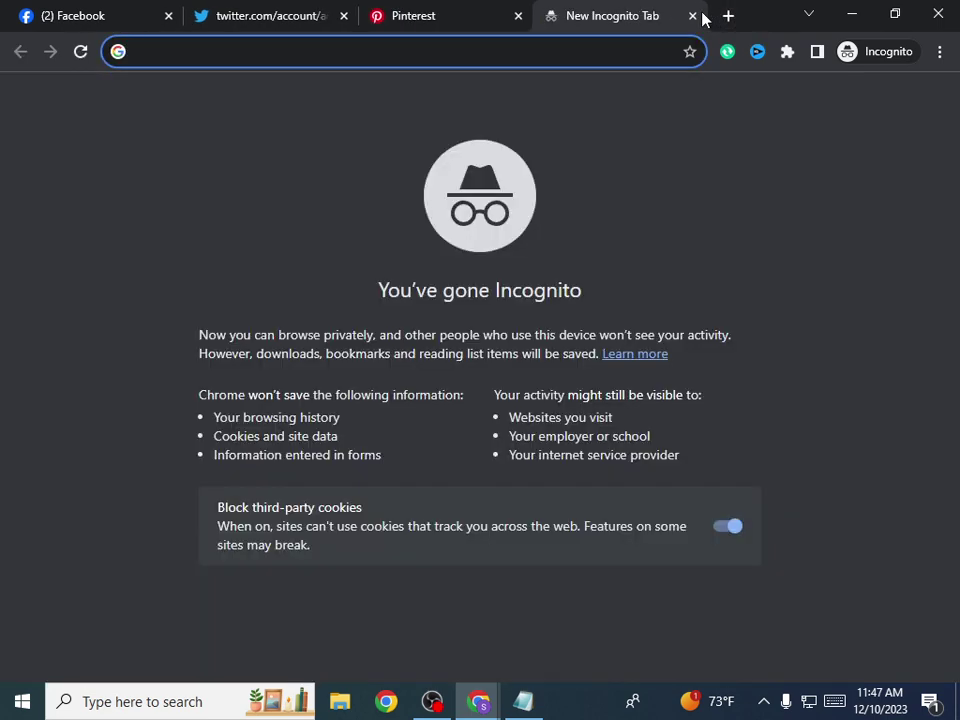
type("temp g")
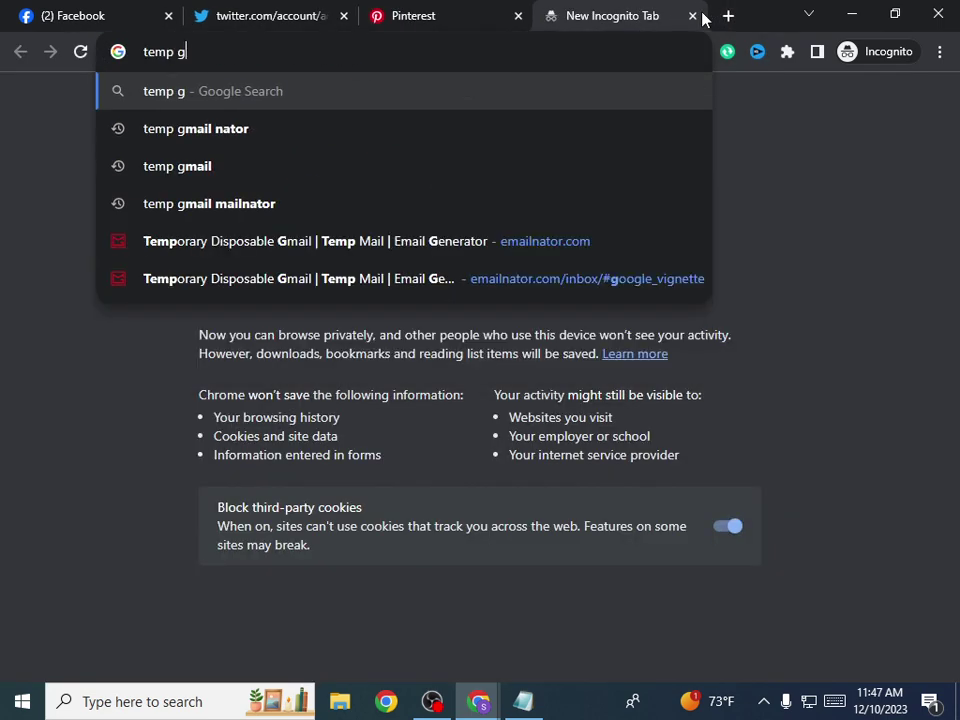
type("mail ")
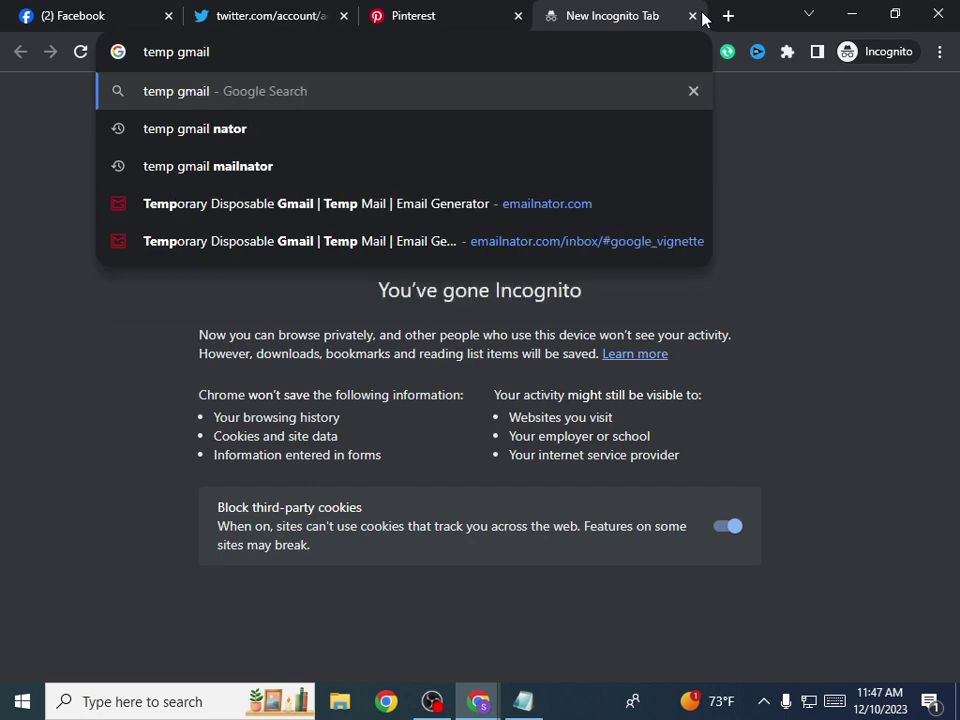
type("nator")
key("Return")
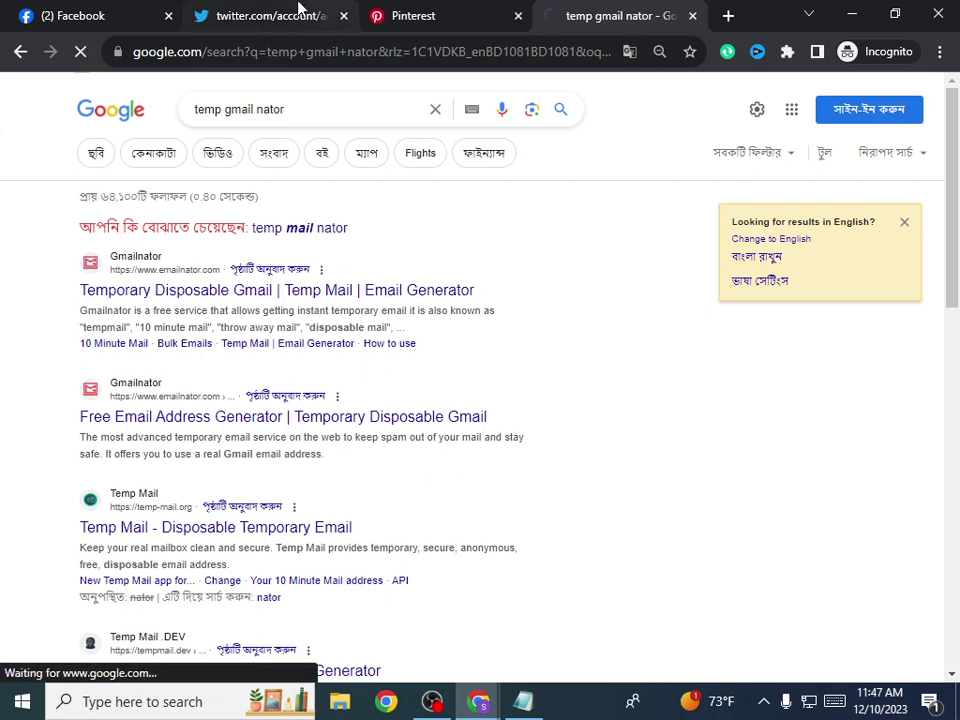
Step: Generate a temporary address on Emailnator with Domain, +Gmail and GoogleMail disabled, leaving only .Gmail enabled, and copy it
left_click(298, 8)
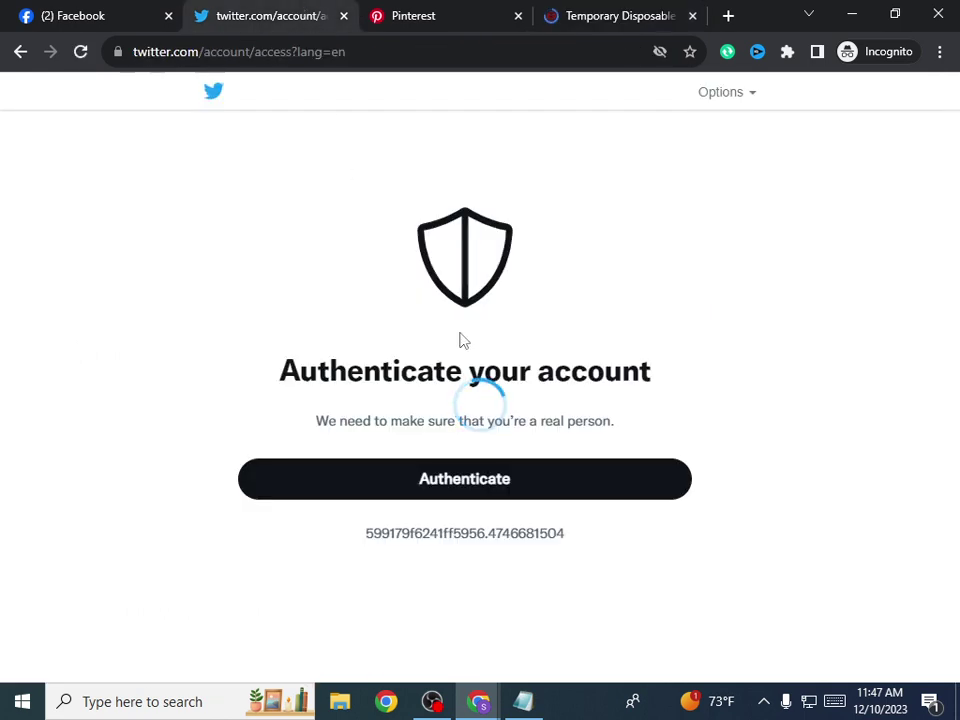
left_click(620, 12)
scroll(540, 484, "down", 2)
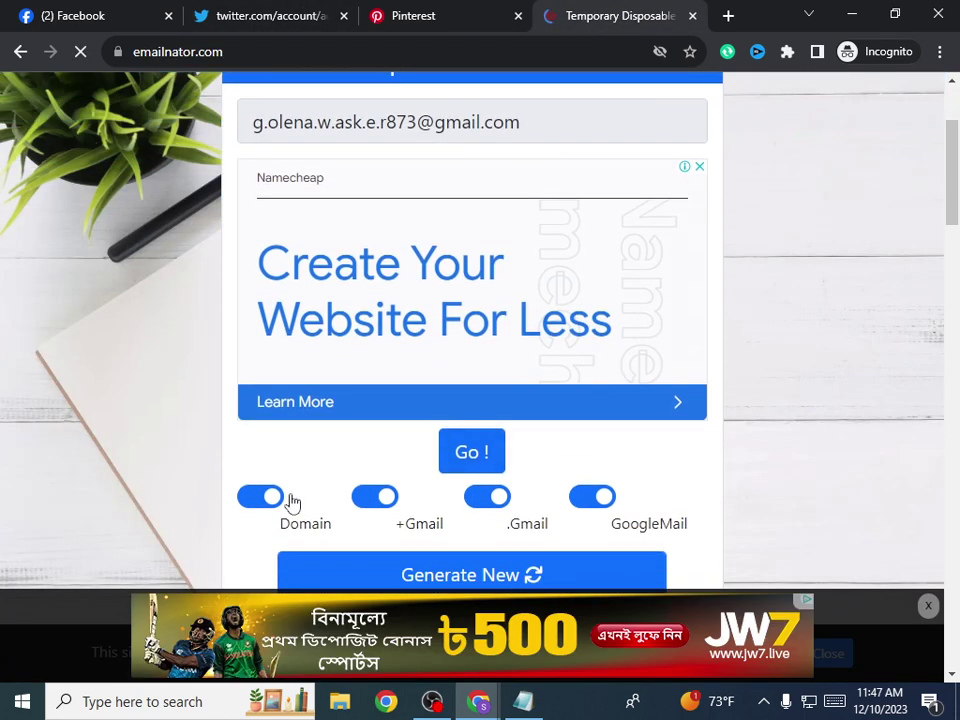
left_click(290, 500)
left_click(386, 503)
left_click(598, 499)
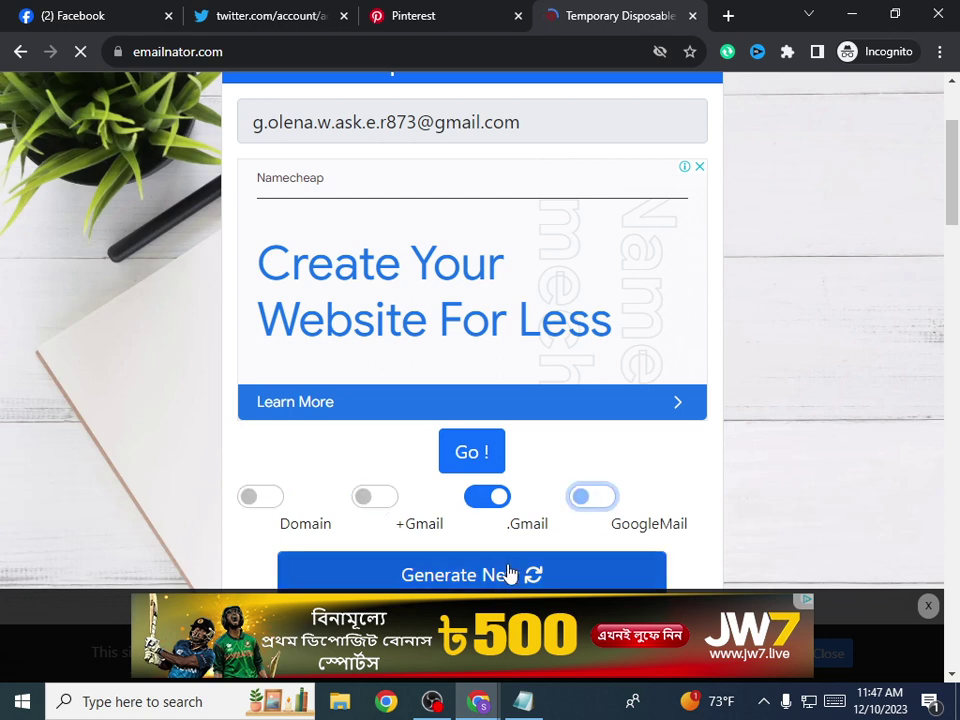
left_click(460, 466)
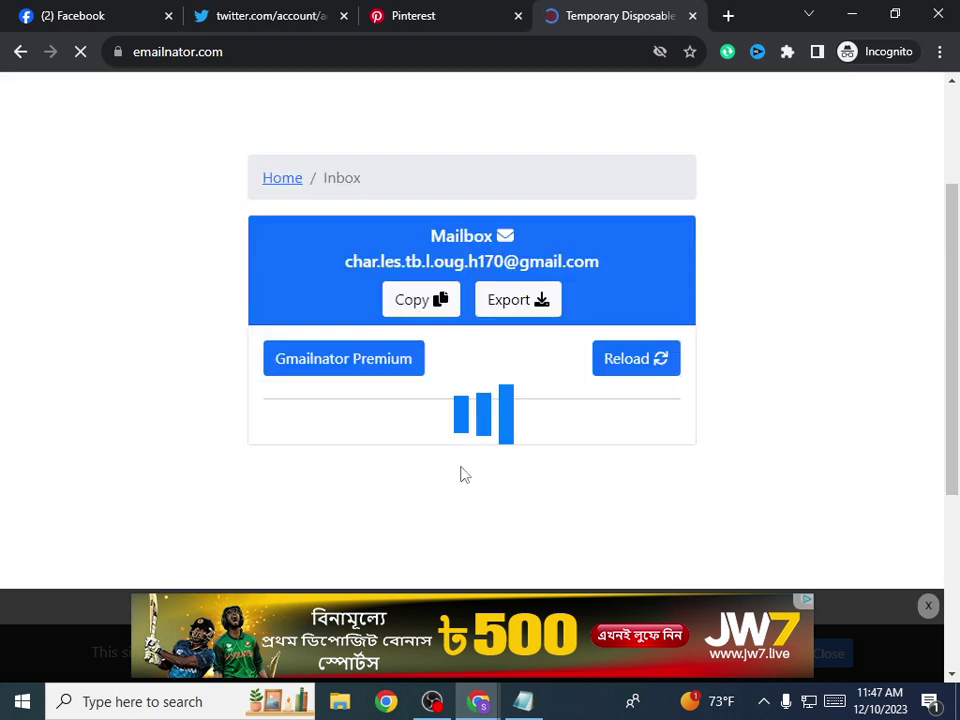
left_click(422, 306)
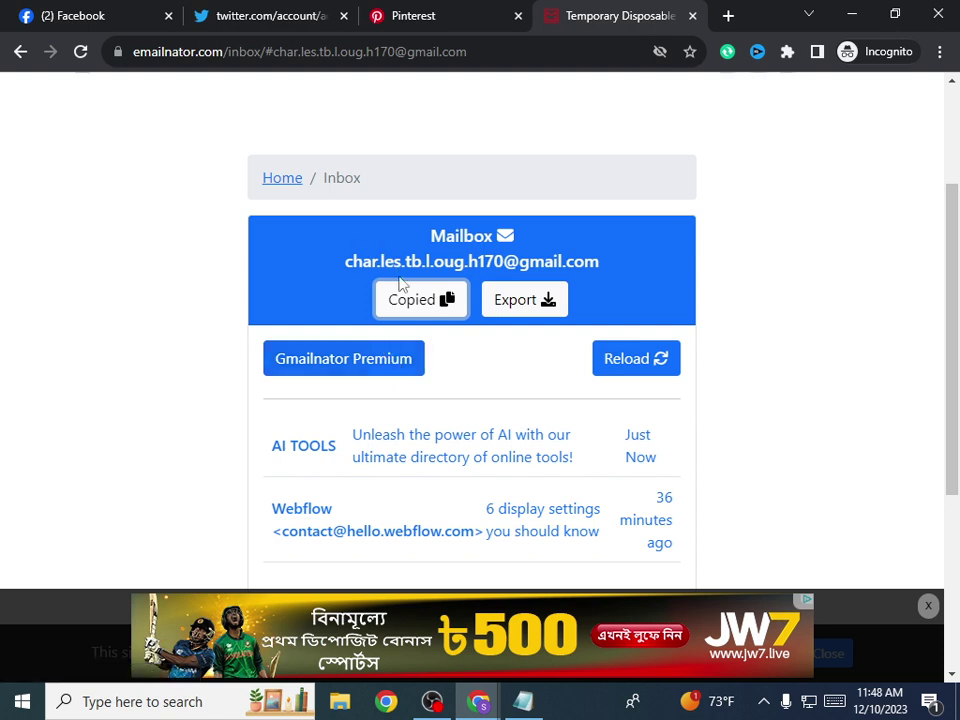
Step: Open the Pinterest sign-up form and switch it to creating a free business account
left_click(420, 13)
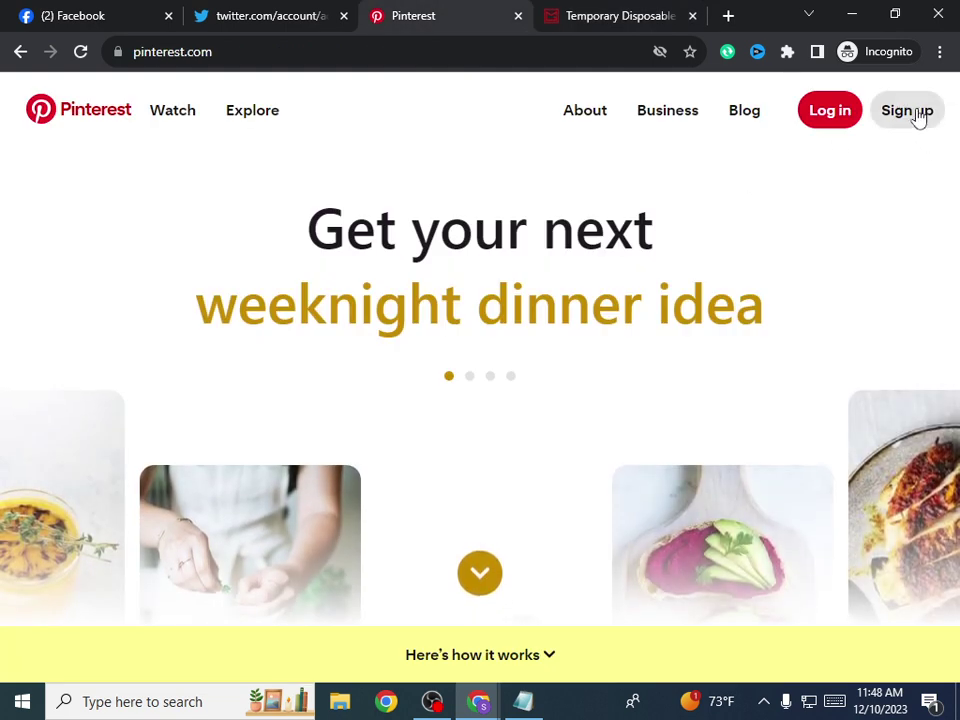
left_click(912, 112)
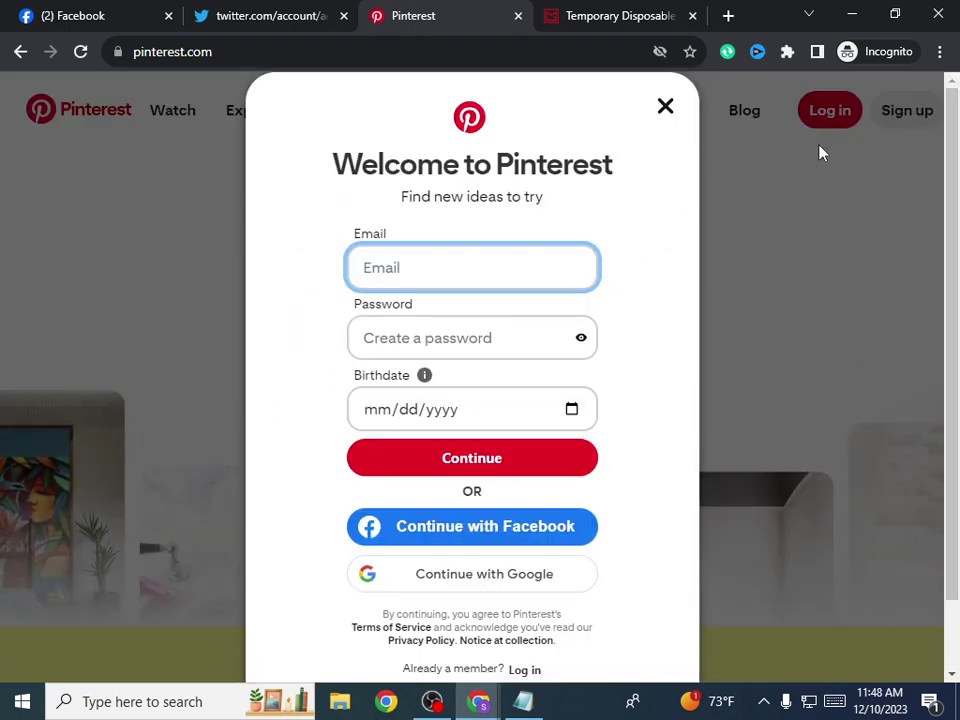
scroll(369, 294, "down", 2)
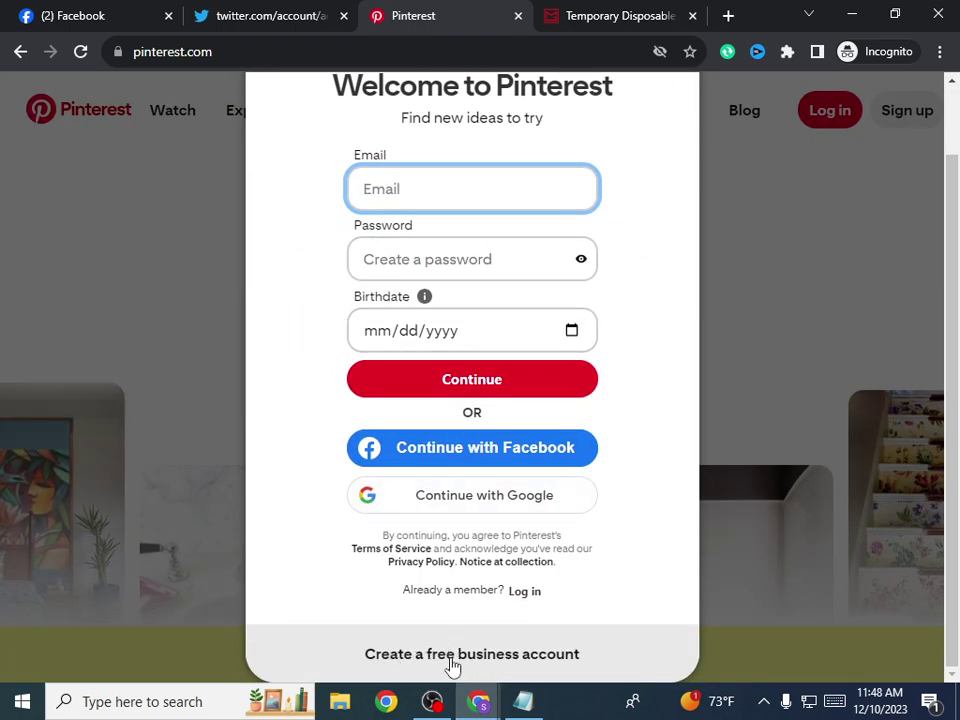
left_click(453, 664)
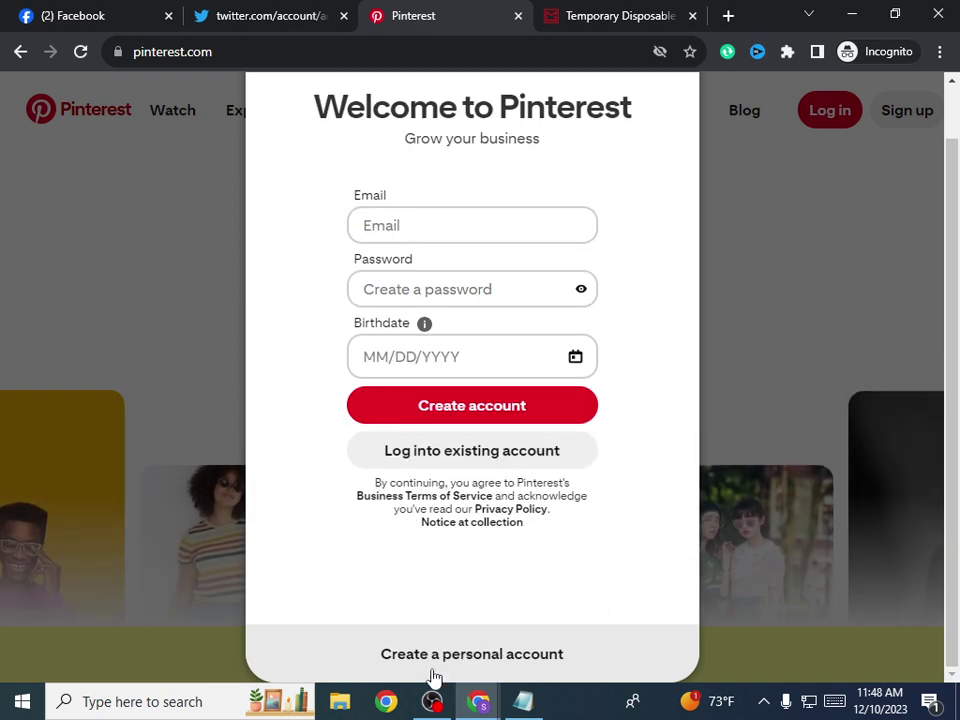
left_click(430, 657)
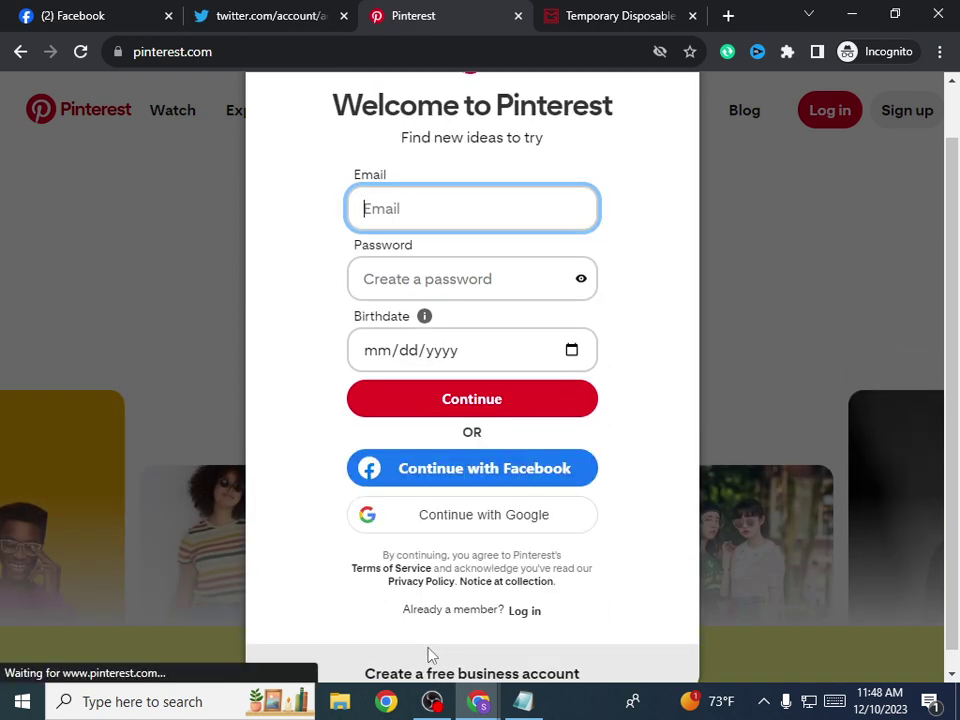
left_click(435, 671)
Step: Paste the copied temporary email address into the Email field of the business sign-up form
left_click(424, 225)
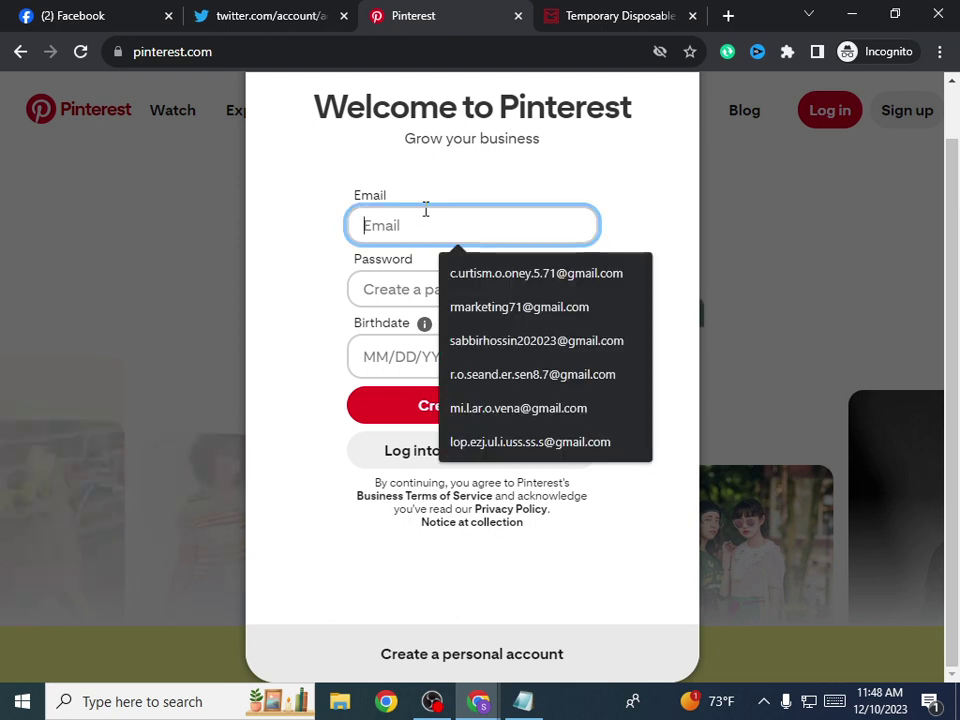
right_click(424, 208)
left_click(484, 357)
left_click(424, 287)
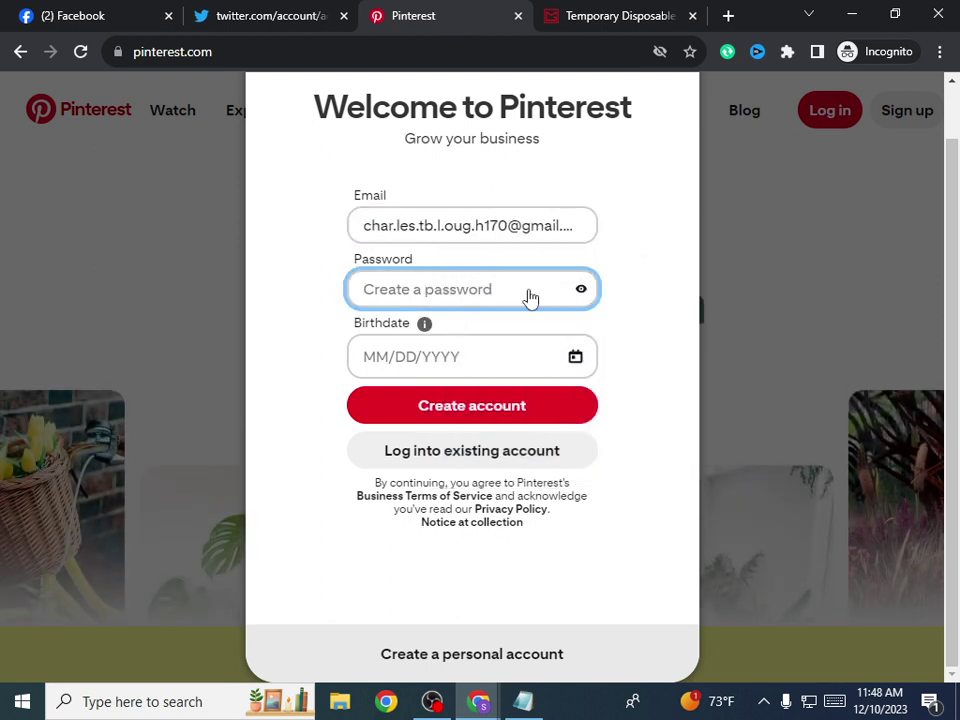
Step: In the Success of Freelancing.txt notes in Notepad, label the saved login "twitter" and add a dashed separator line below it
left_click(531, 702)
scroll(319, 523, "down", 5)
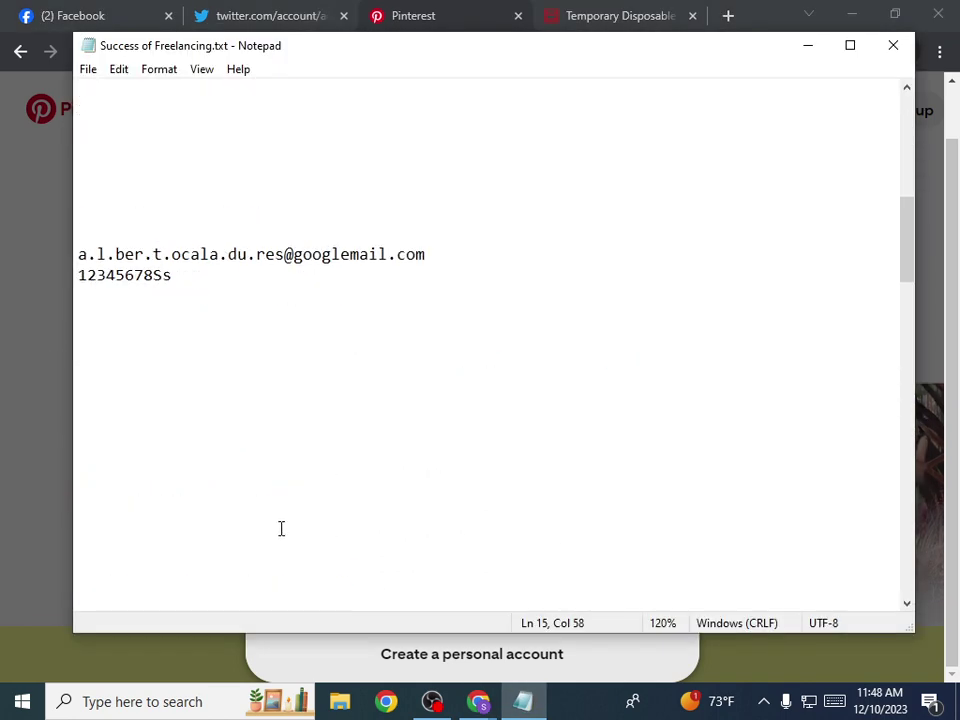
left_click(124, 240)
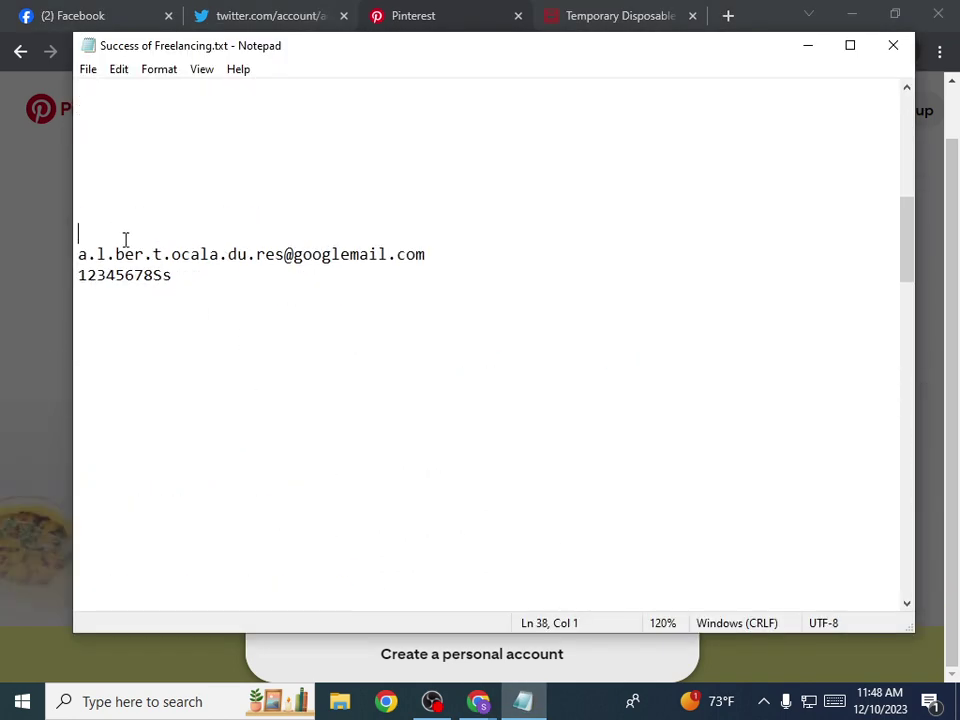
key("BackSpace")
type("twitter")
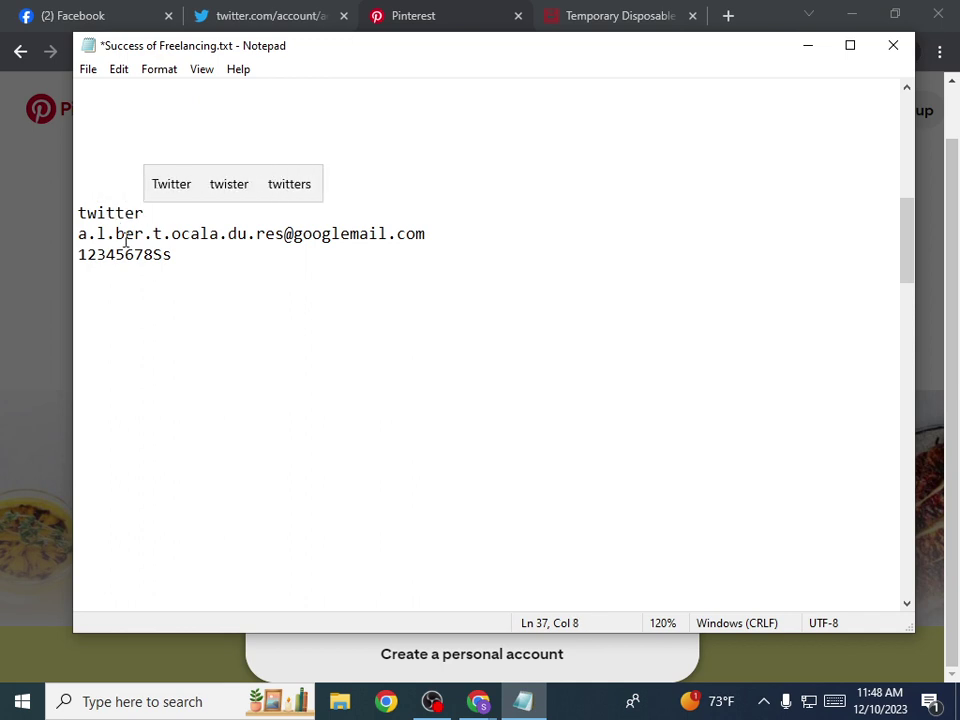
left_click(180, 255)
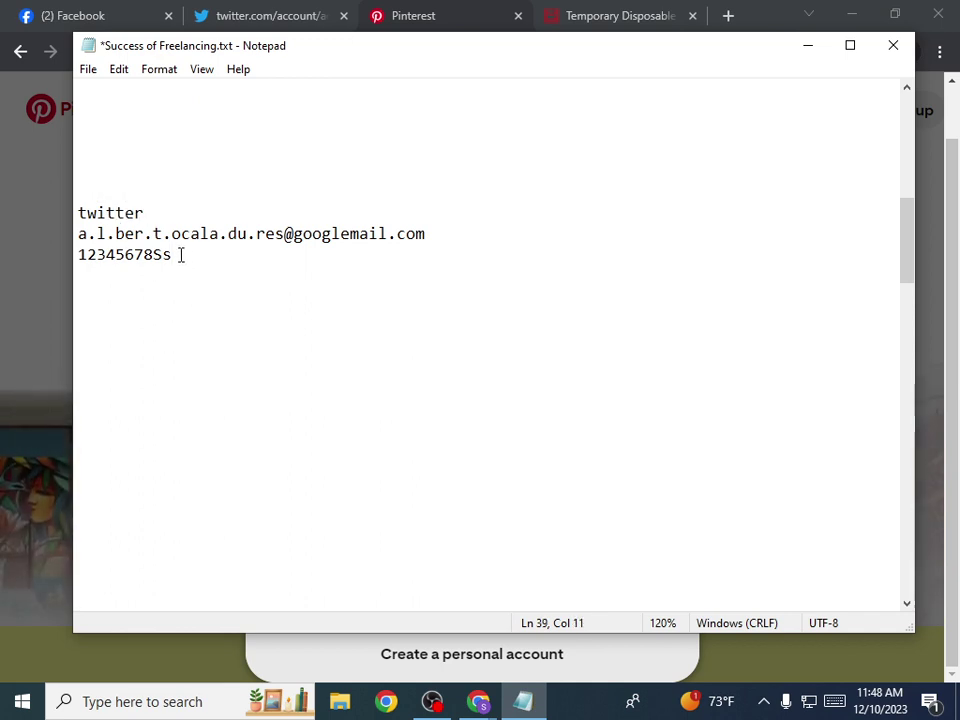
key("Return")
type("-----  ")
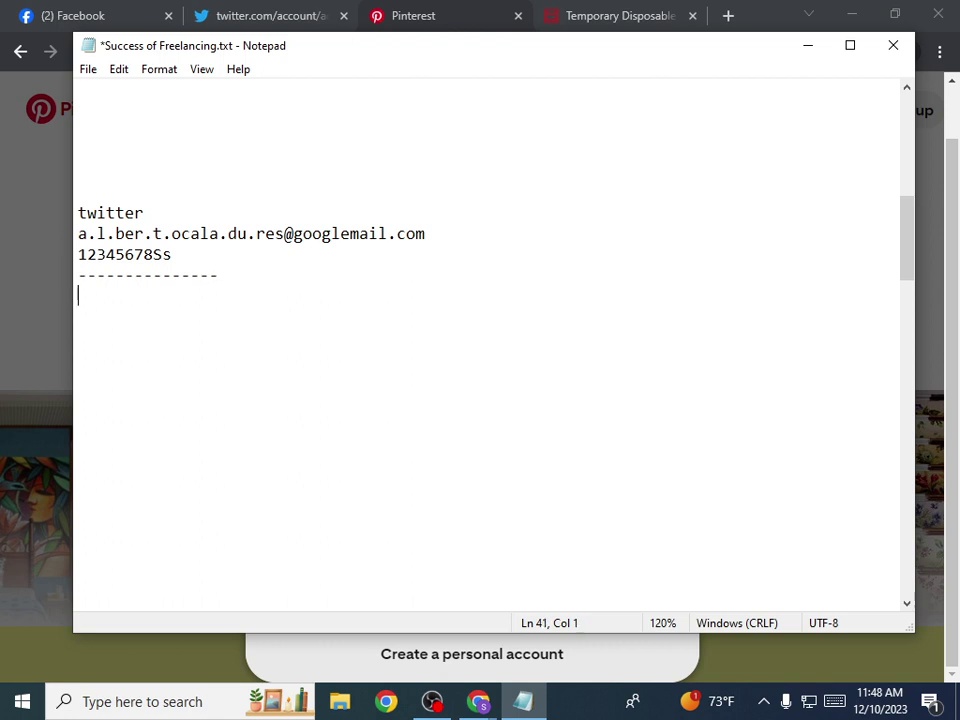
Step: Add a "Pinterest:" heading below the separator and paste the temporary email address under it
type("Pinterest")
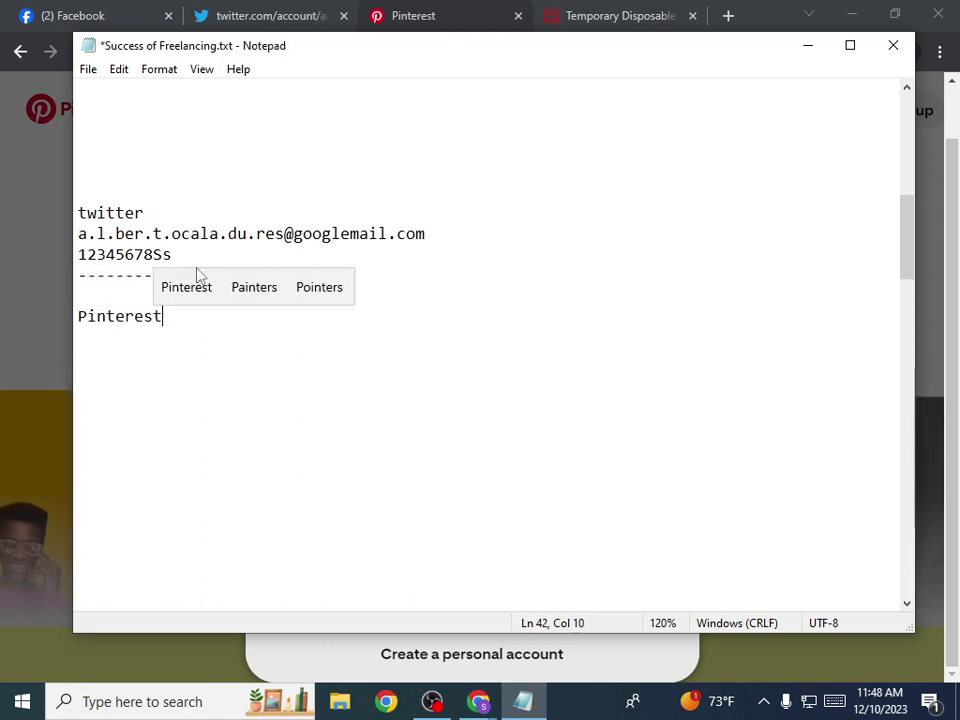
type(":")
key("Return")
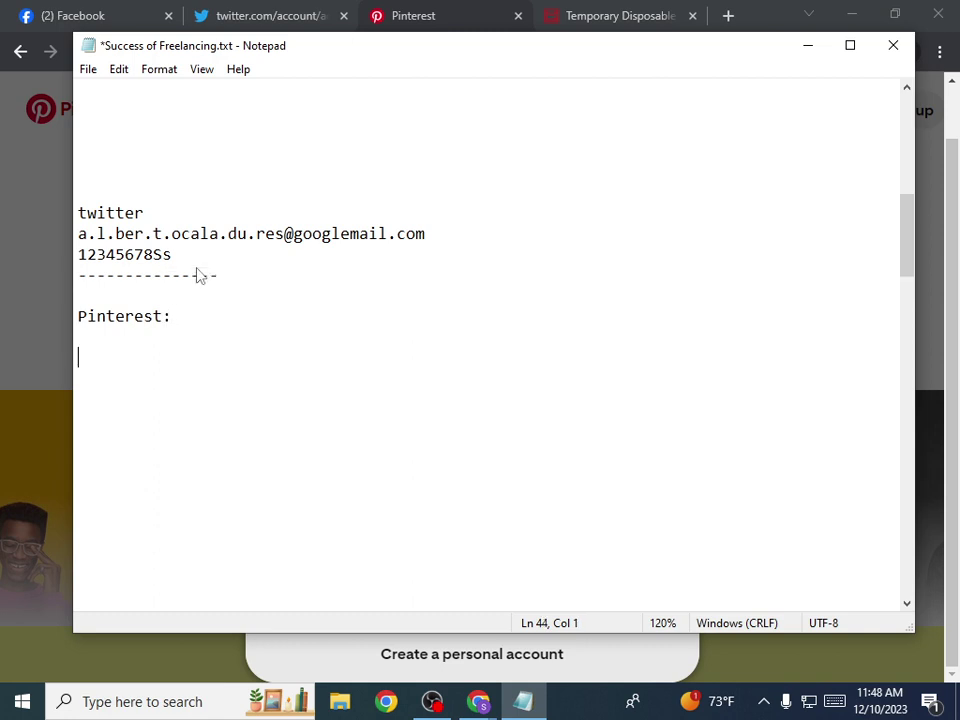
key("ctrl+v")
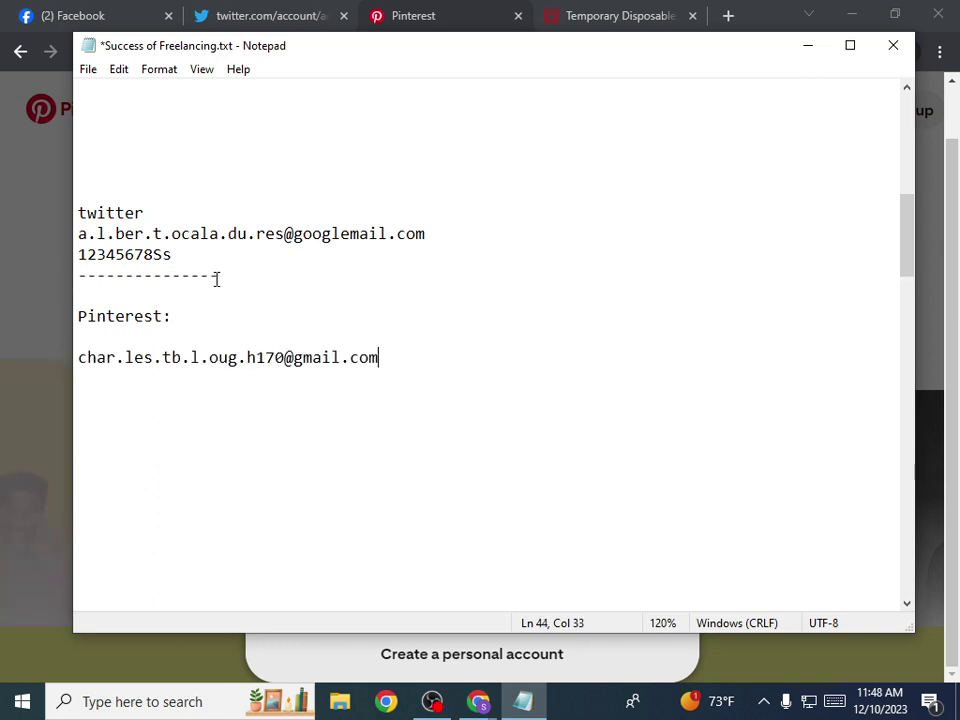
key("Return")
Step: Copy the password from the twitter entry to the line under the Pinterest email and save the notes
left_click_drag(172, 254, 26, 254)
key("ctrl+c")
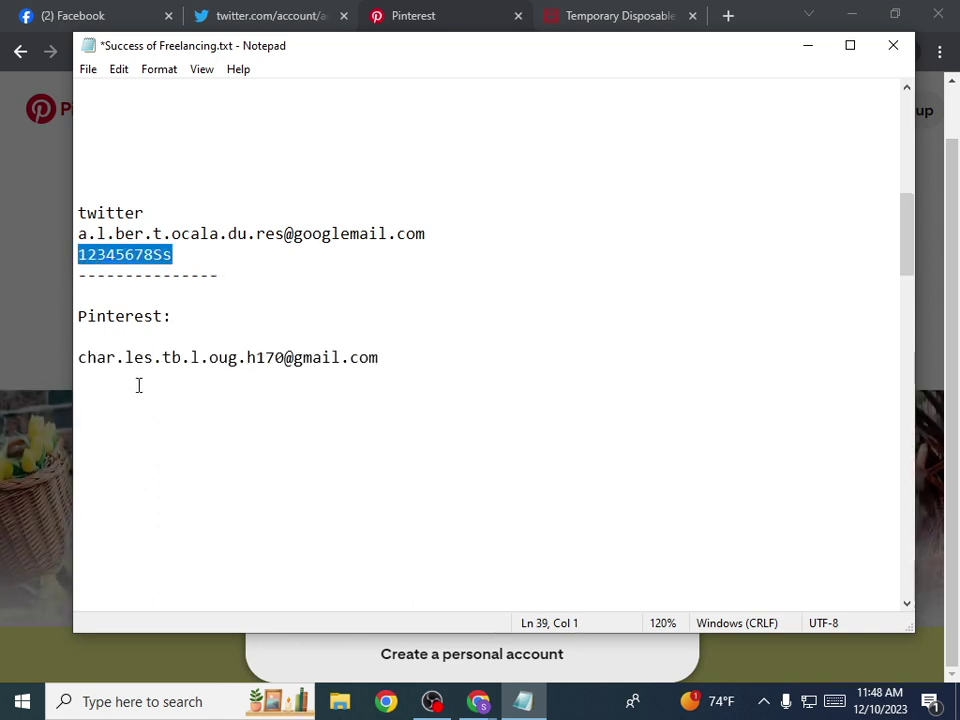
left_click(137, 386)
key("ctrl+v")
key("ctrl+s")
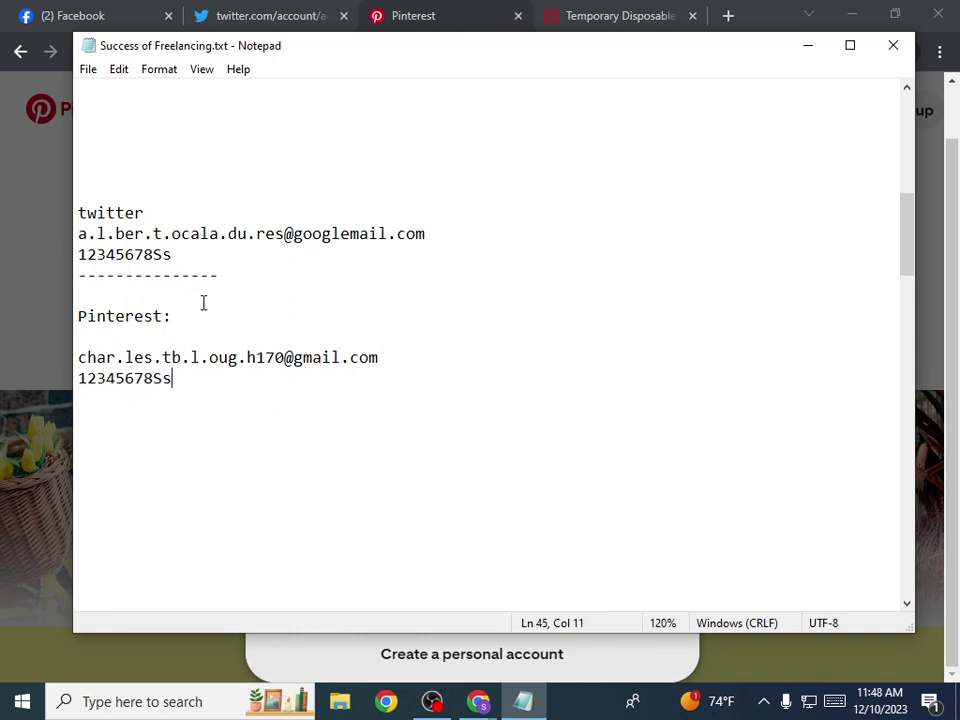
Step: Switch back to the Pinterest sign-up form in Chrome and paste the account password into the Password field
left_click(427, 8)
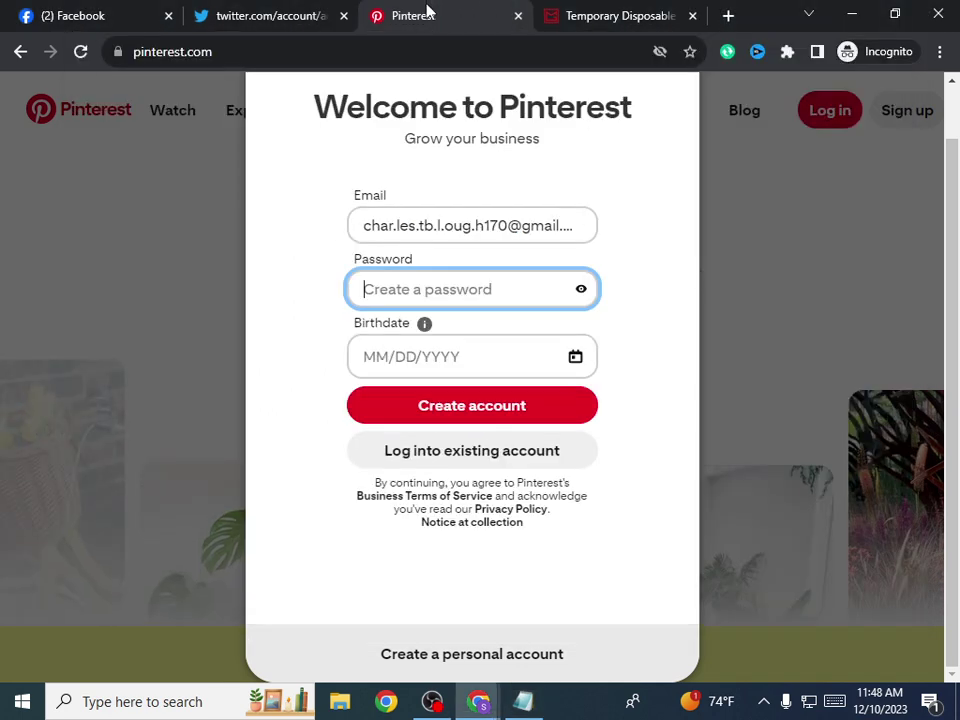
right_click(424, 296)
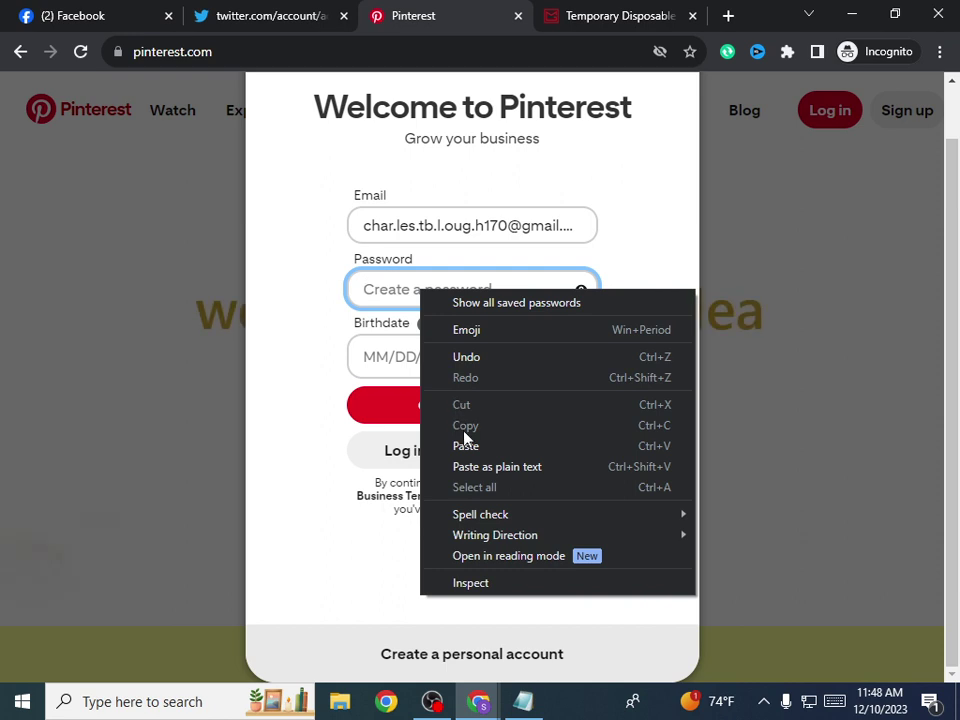
left_click(482, 464)
Step: Choose a valid adult birthdate in the calendar and create the Pinterest business account
left_click(442, 370)
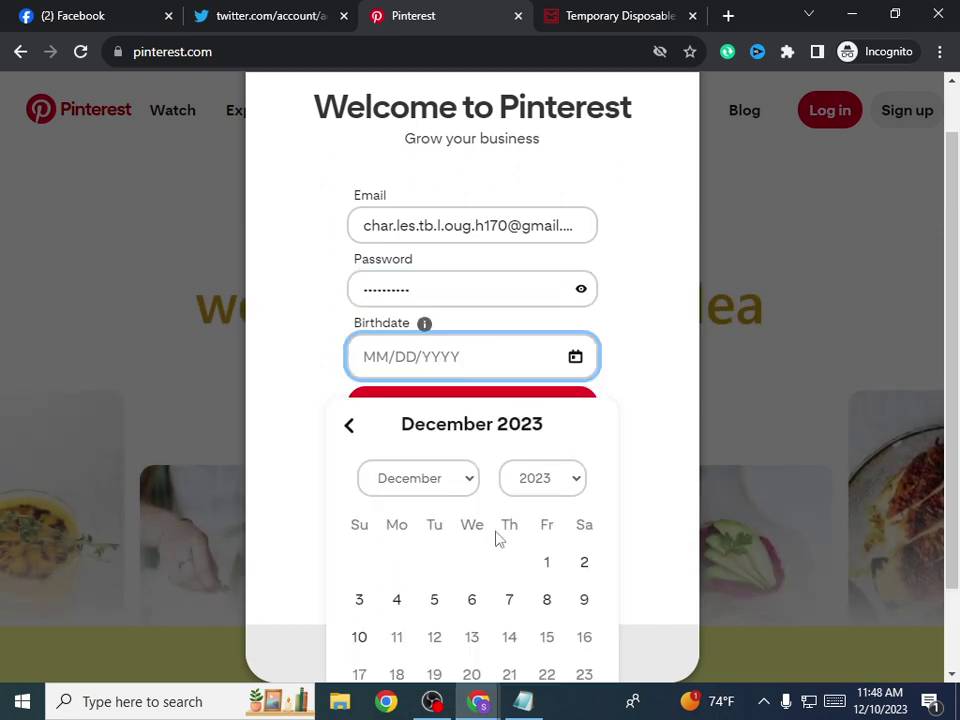
left_click(541, 562)
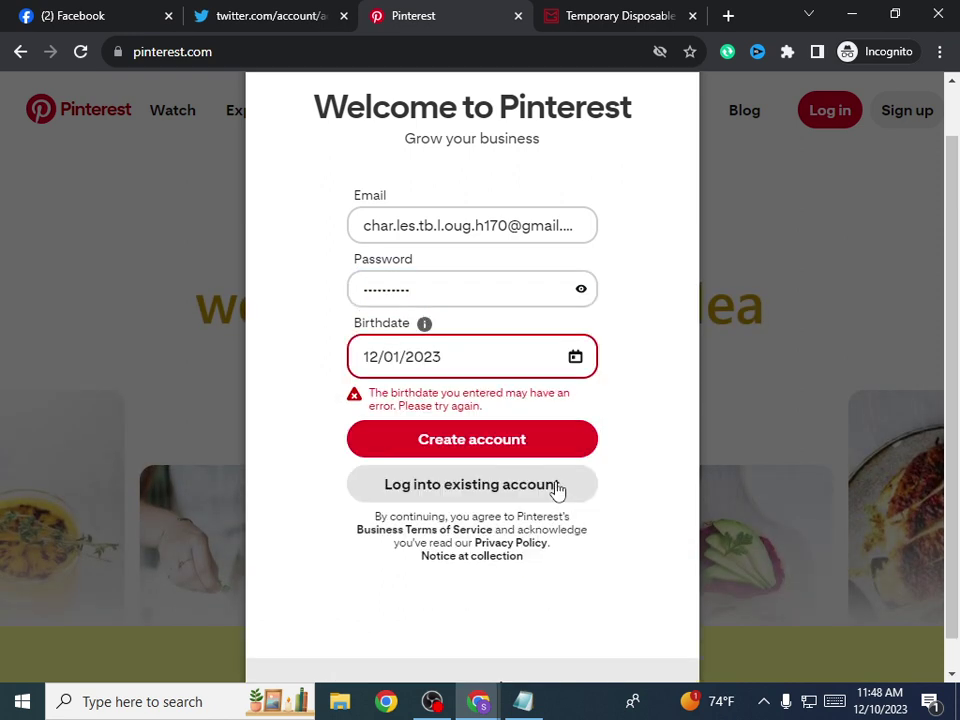
left_click(442, 358)
left_click(544, 519)
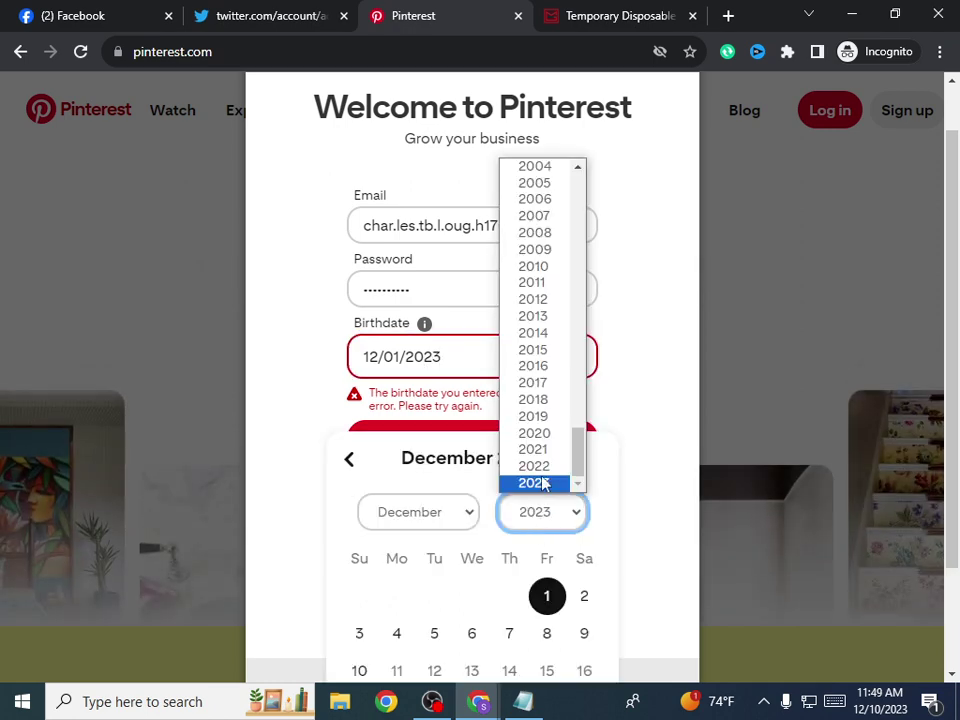
scroll(545, 400, "up", 6)
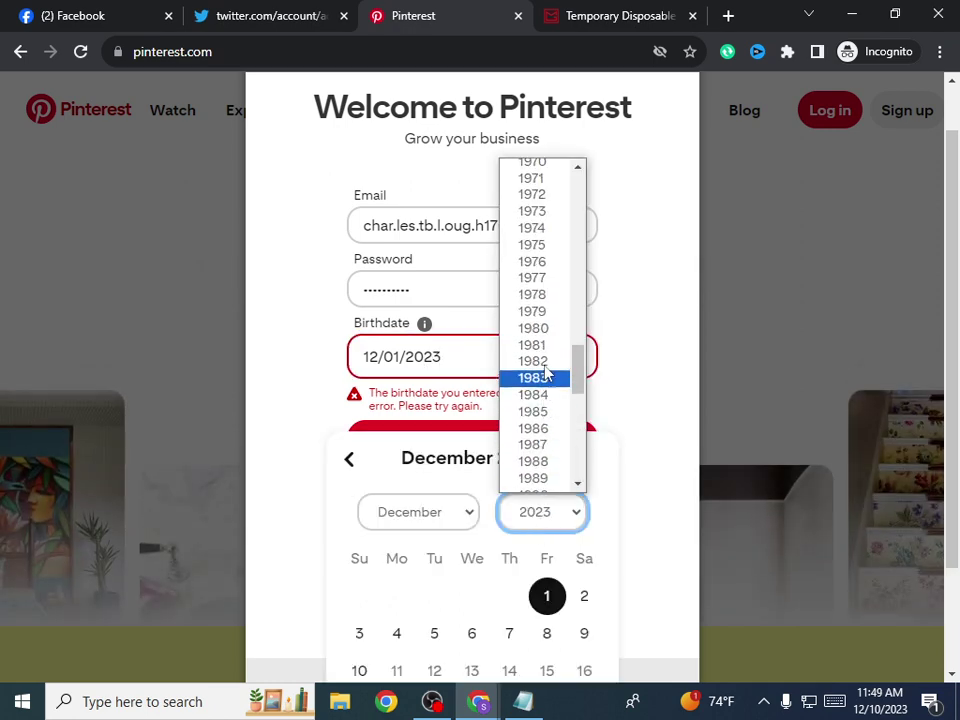
left_click(533, 412)
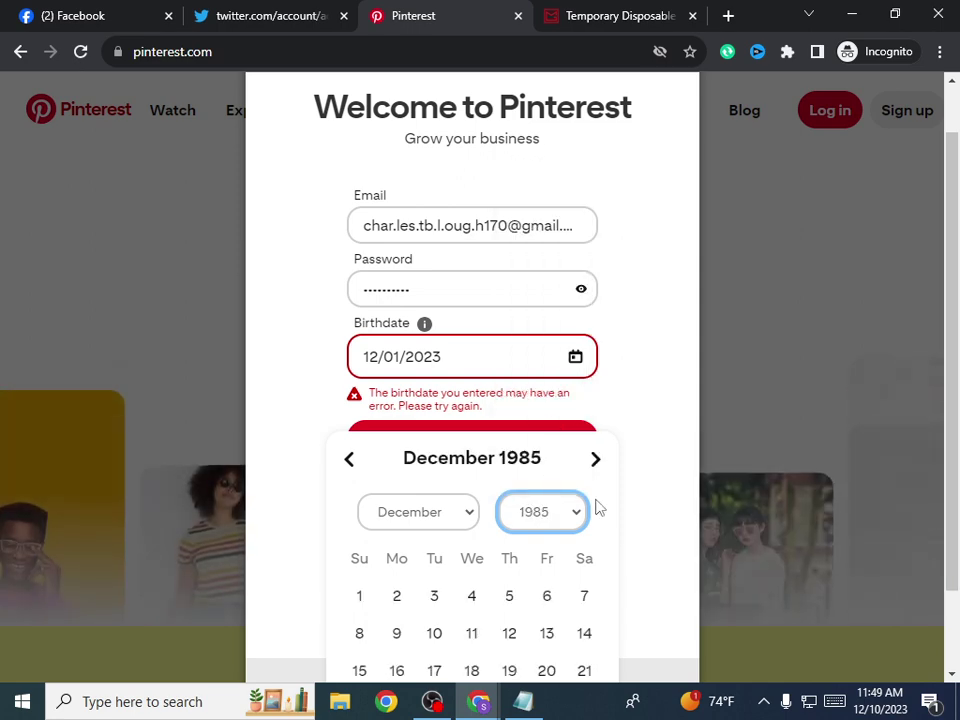
scroll(550, 530, "down", 1)
left_click(474, 502)
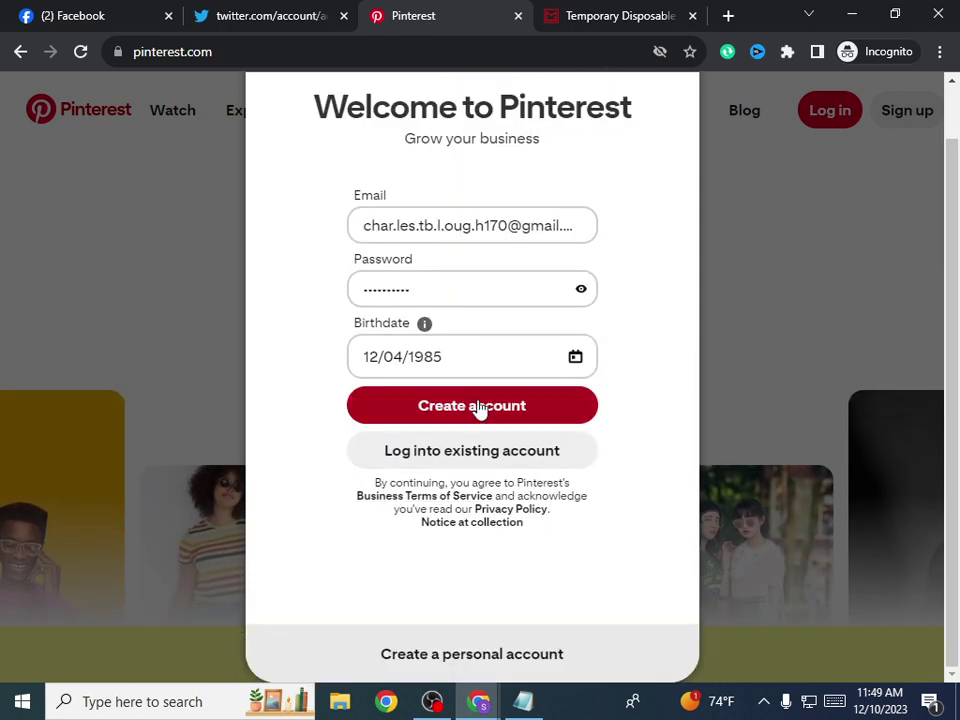
left_click(518, 416)
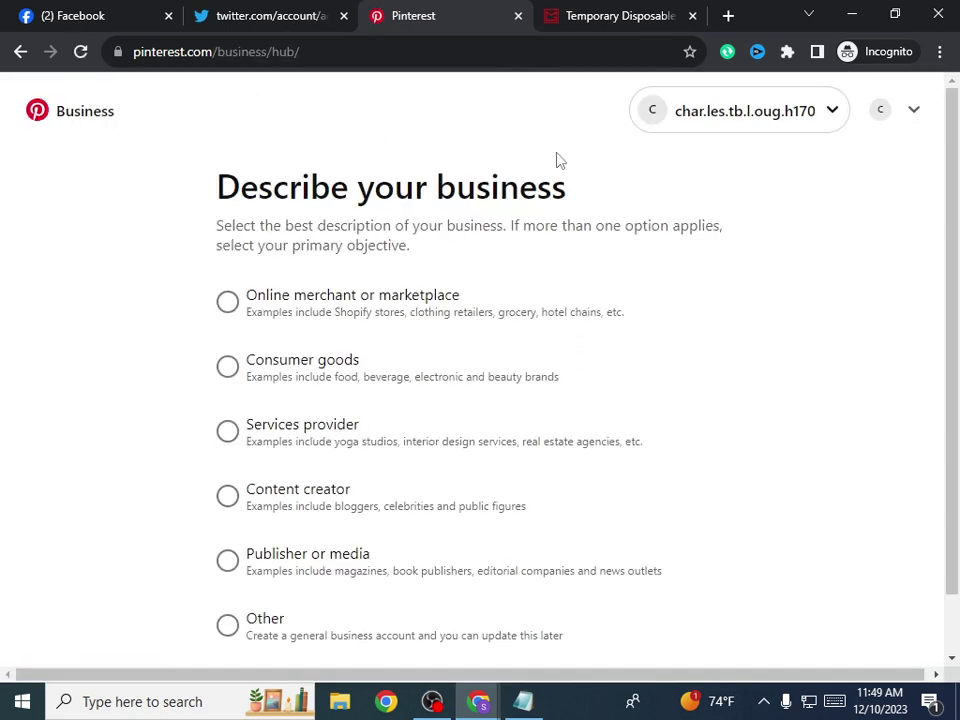
Step: Describe the business as "Services provider" and continue to the business details page
scroll(463, 270, "down", 1)
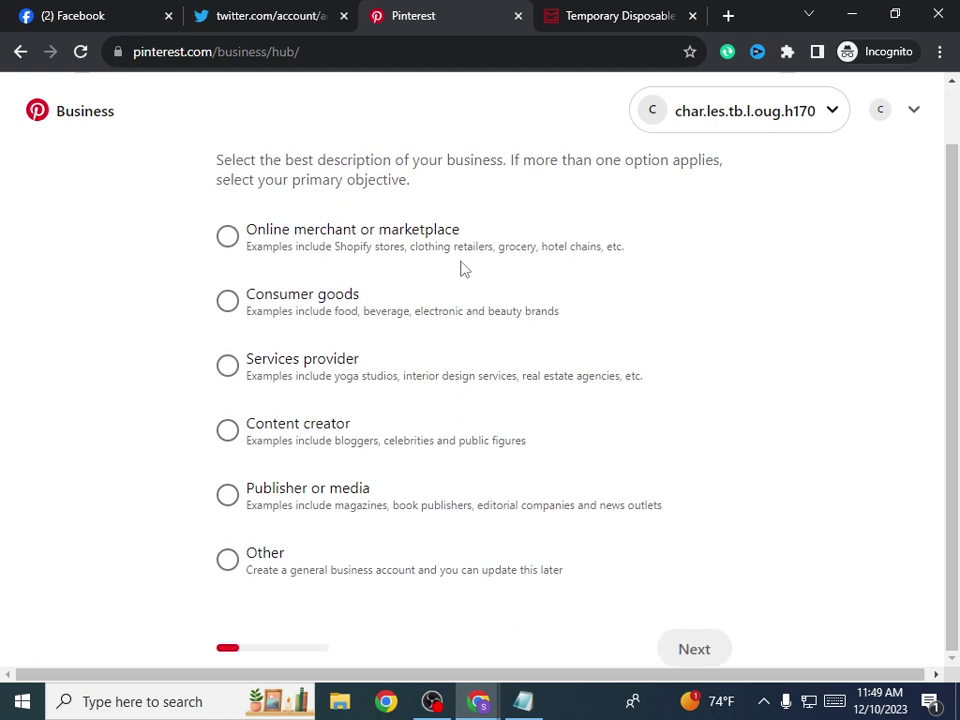
scroll(463, 268, "up", 1)
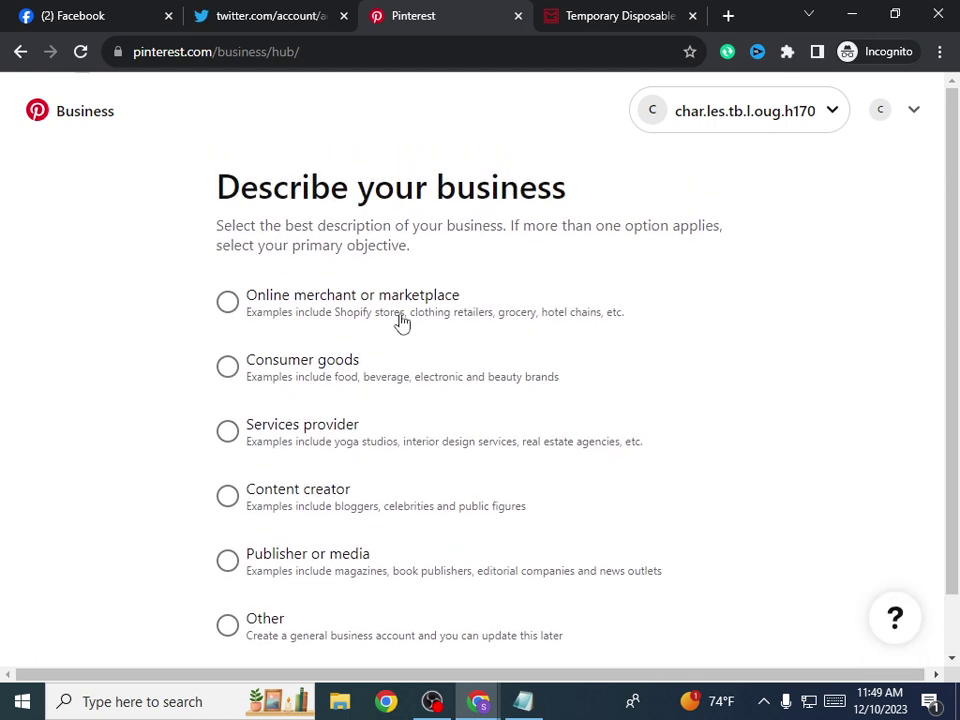
left_click(379, 314)
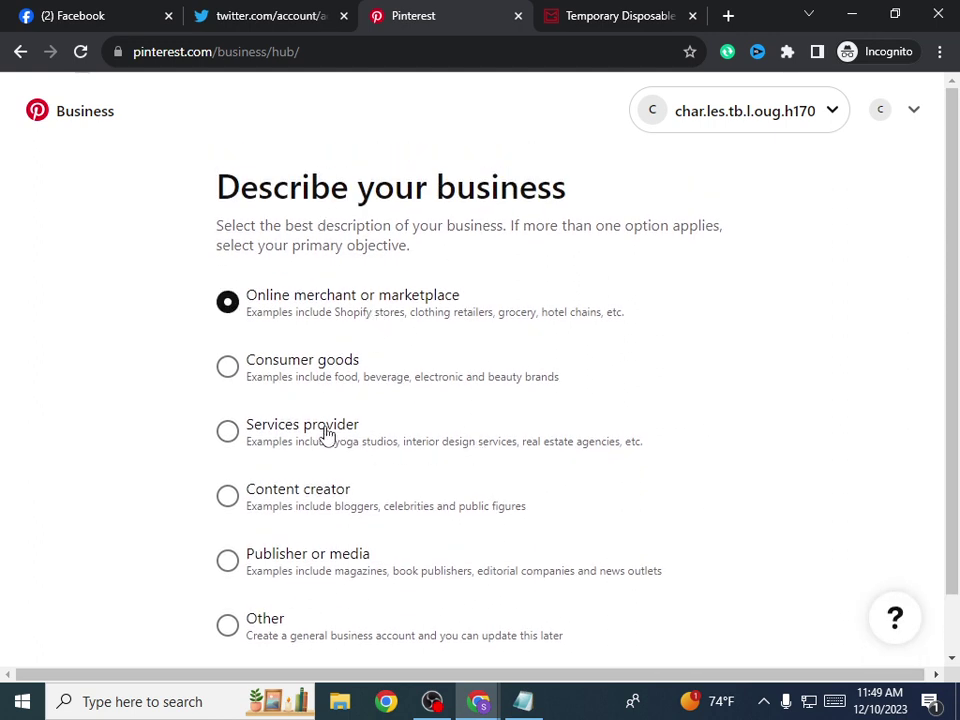
left_click(327, 433)
scroll(544, 444, "down", 1)
left_click(712, 655)
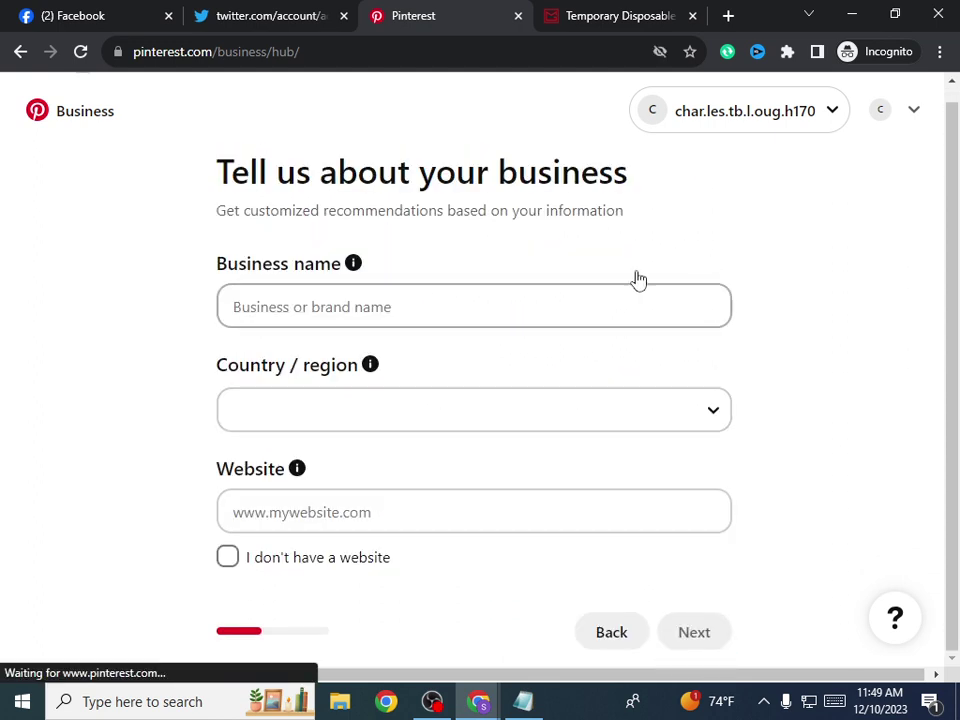
Step: Enter "SEO Services" as the business name in the Pinterest business details form
left_click(431, 309)
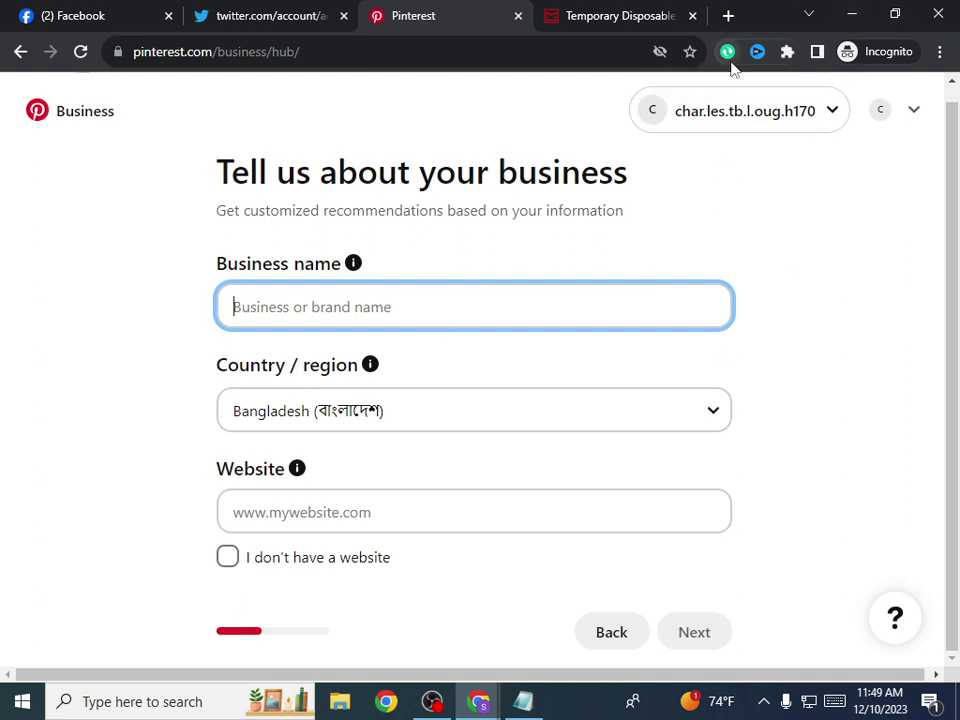
type("R")
key("BackSpace")
left_click(729, 15)
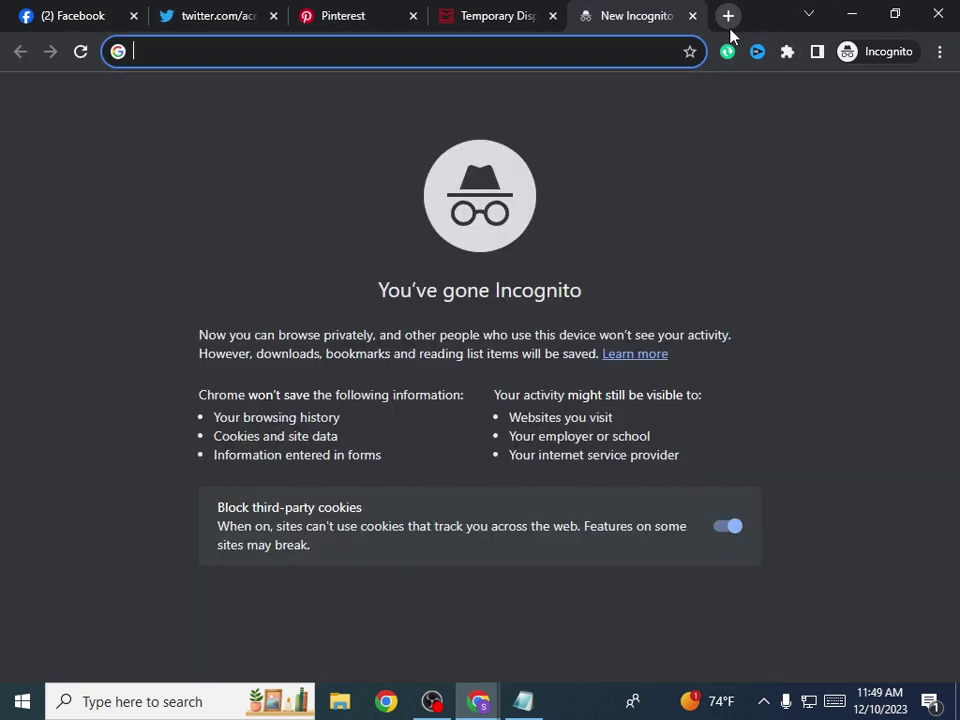
left_click(356, 12)
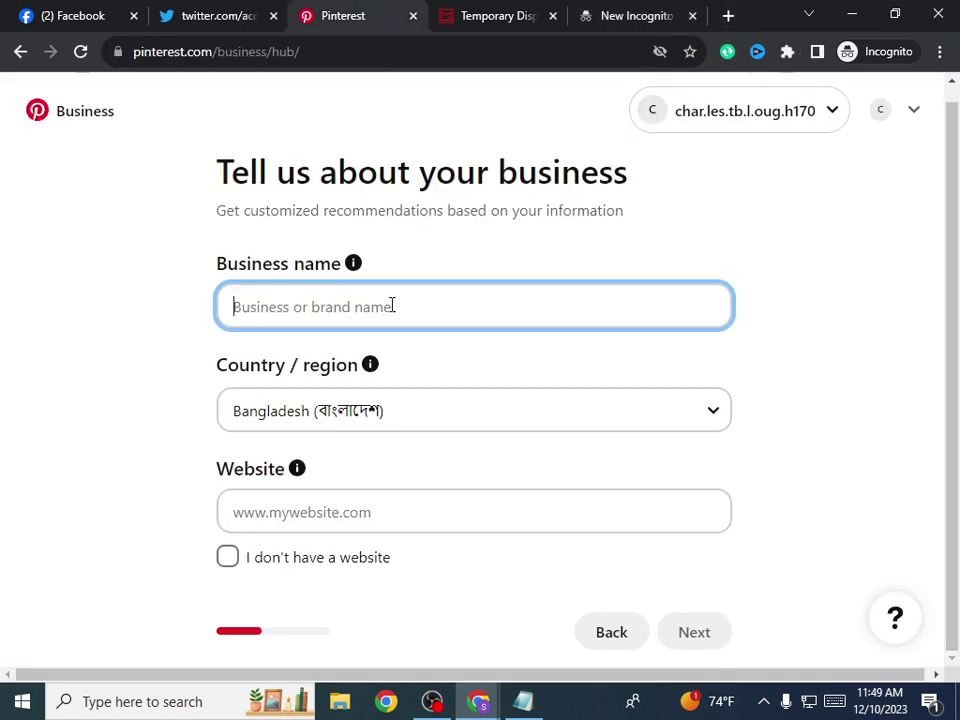
type("SEO Services")
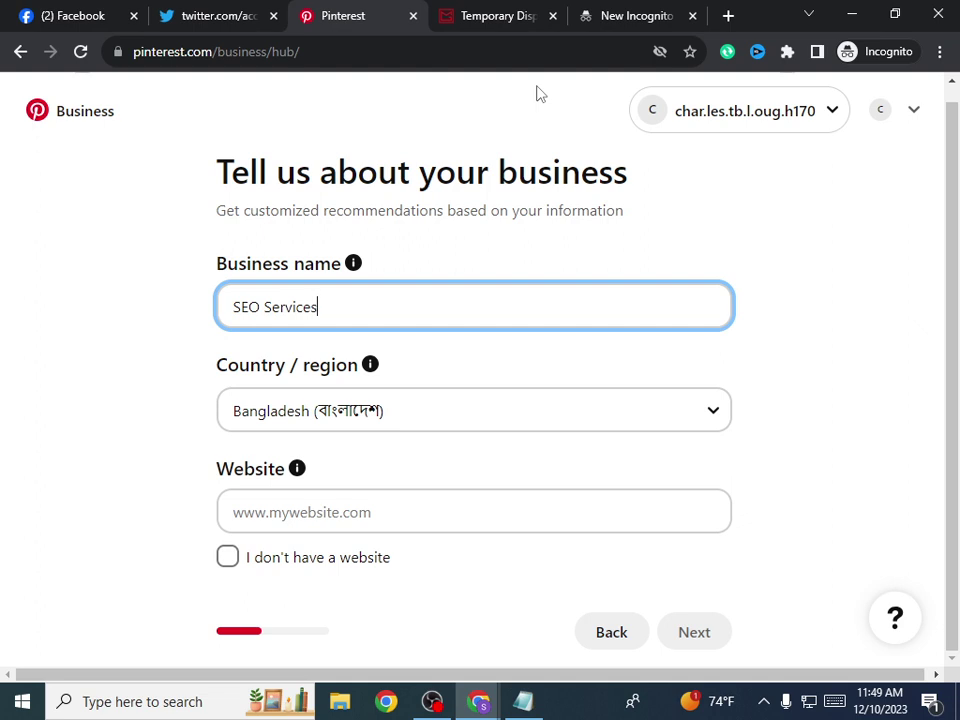
Step: Set the business's country or region to United States
left_click(345, 418)
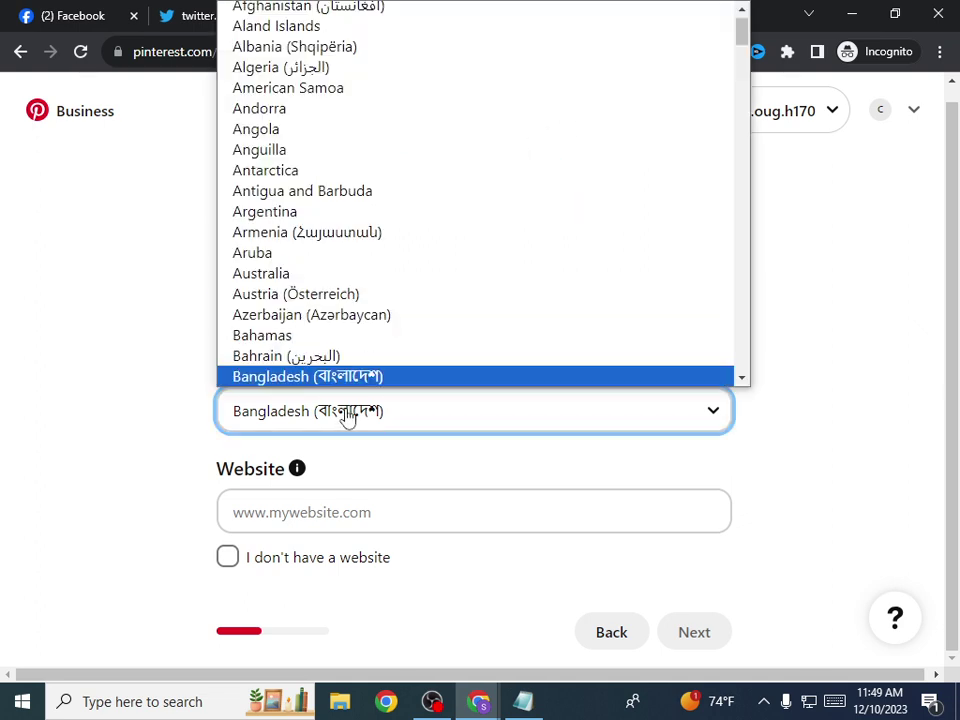
scroll(360, 268, "down", 6)
scroll(360, 268, "down", 20)
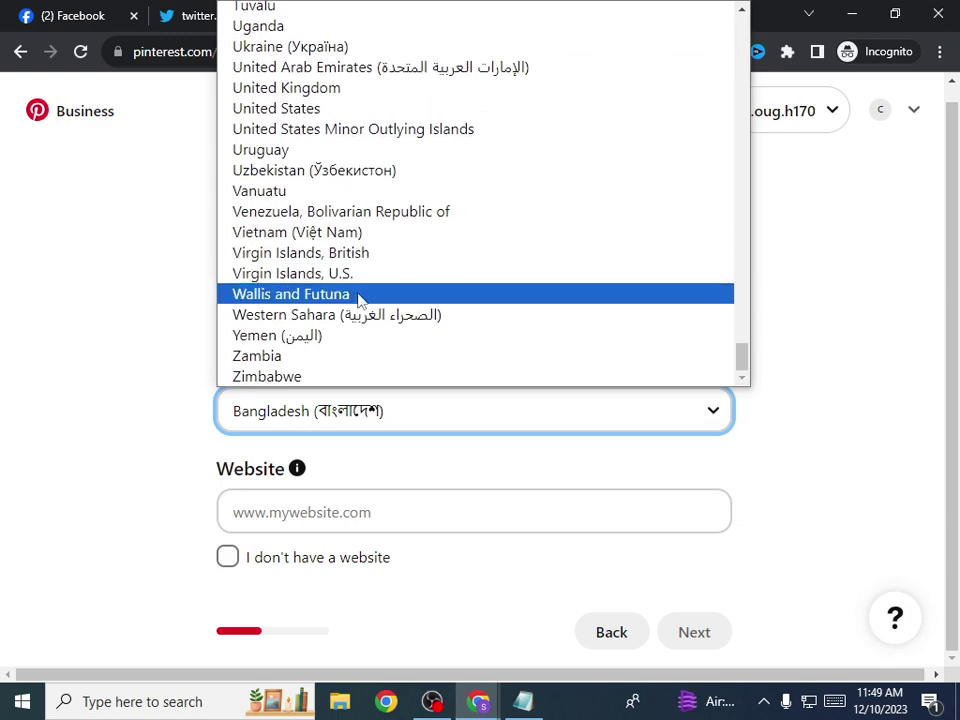
left_click(347, 117)
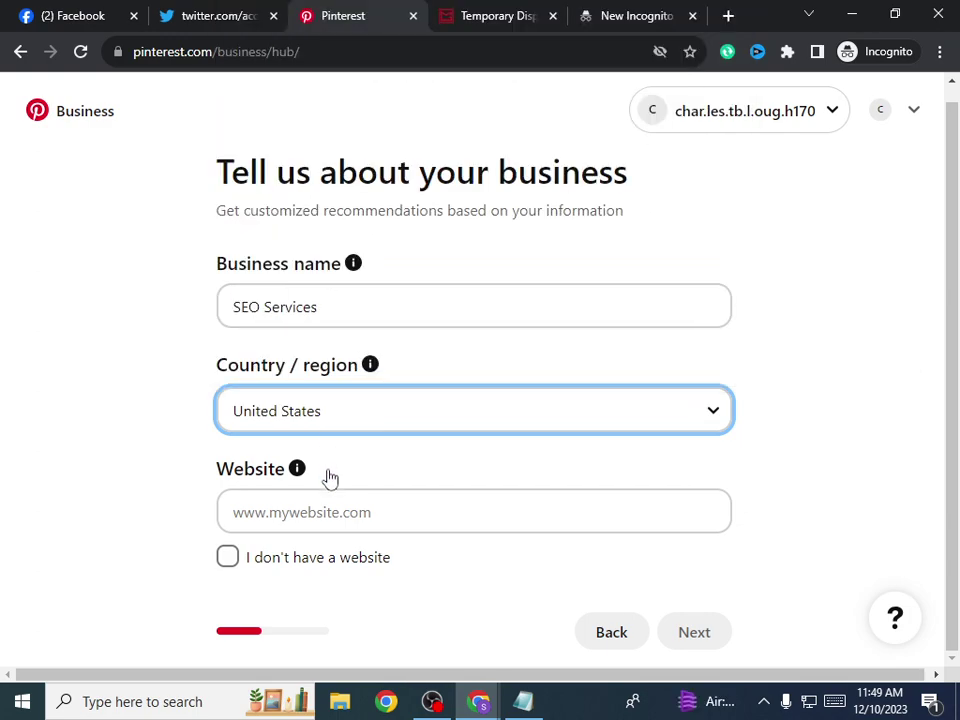
Step: Enter fiverr.com/digilabfavour as the business website and continue to the additional details page
left_click(433, 522)
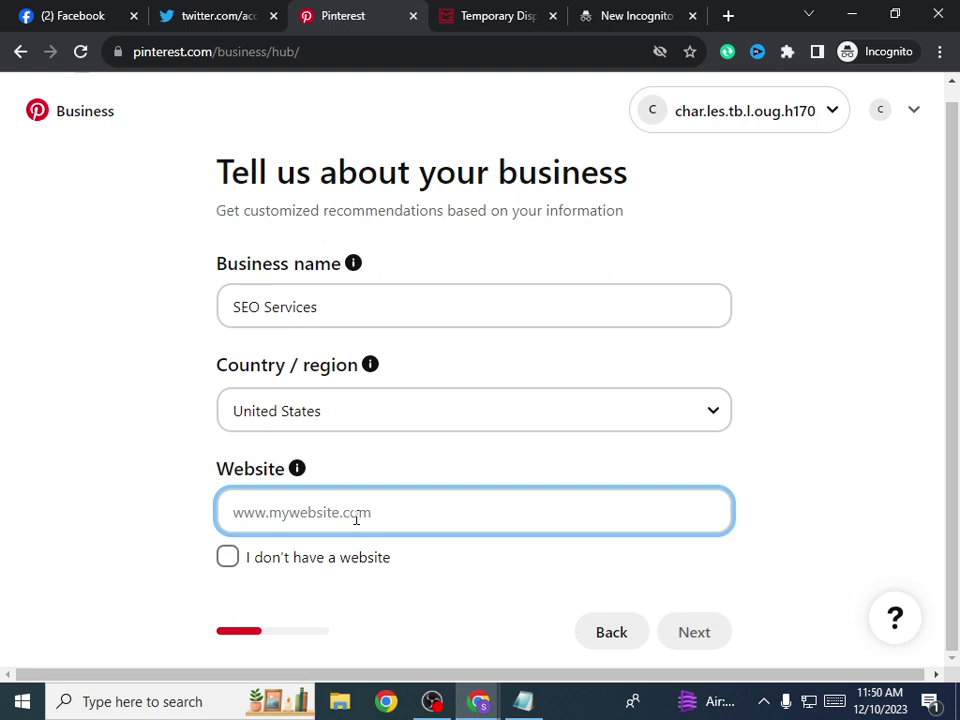
type("fi")
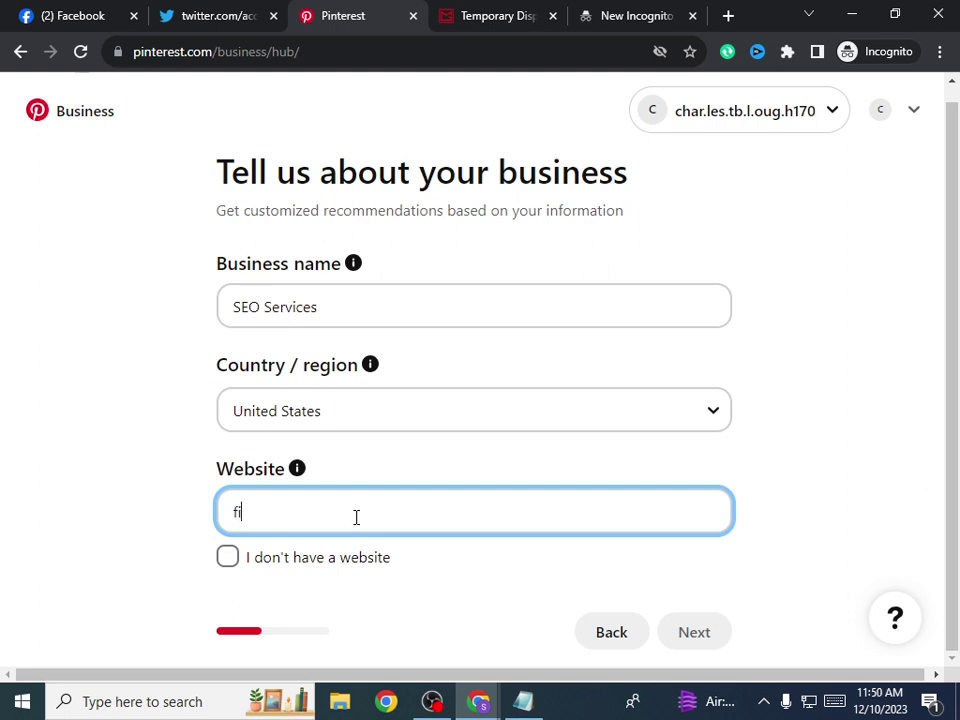
type("verr.com/digilabfavour")
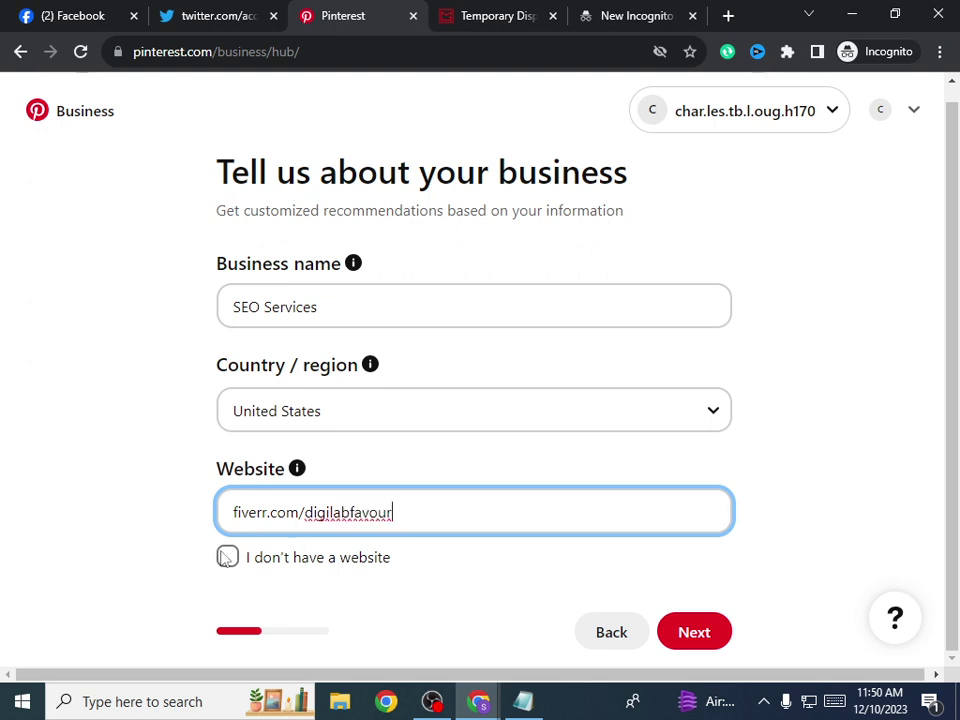
left_click(694, 633)
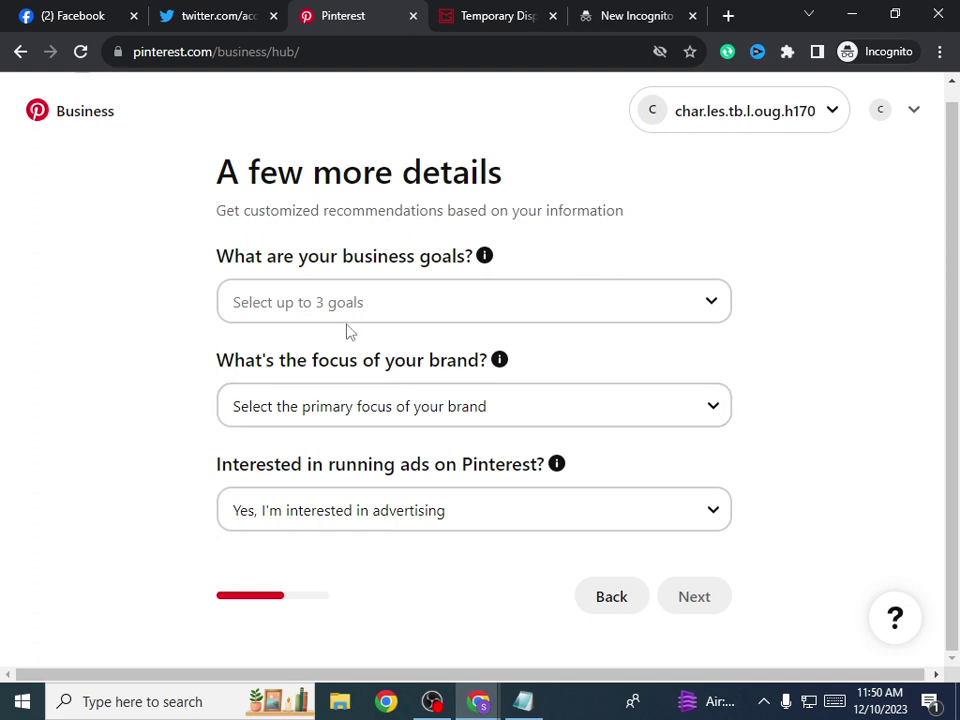
Step: Set the business goal to "Generate more leads" and brand focus to "Other", keep the interest in advertising, and continue
left_click(393, 302)
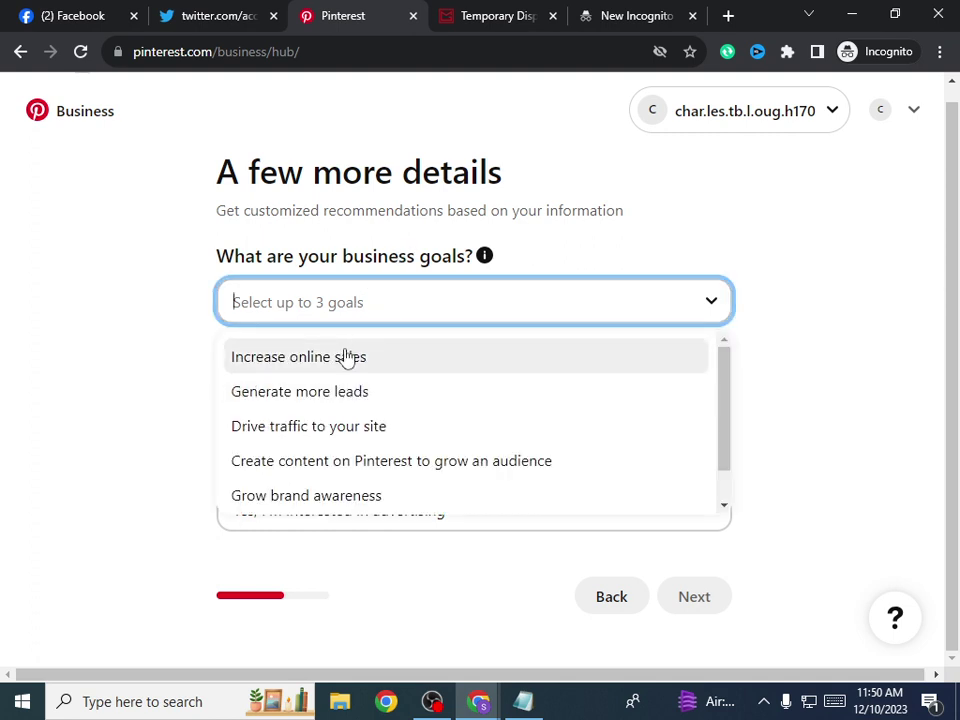
left_click(321, 392)
left_click(505, 418)
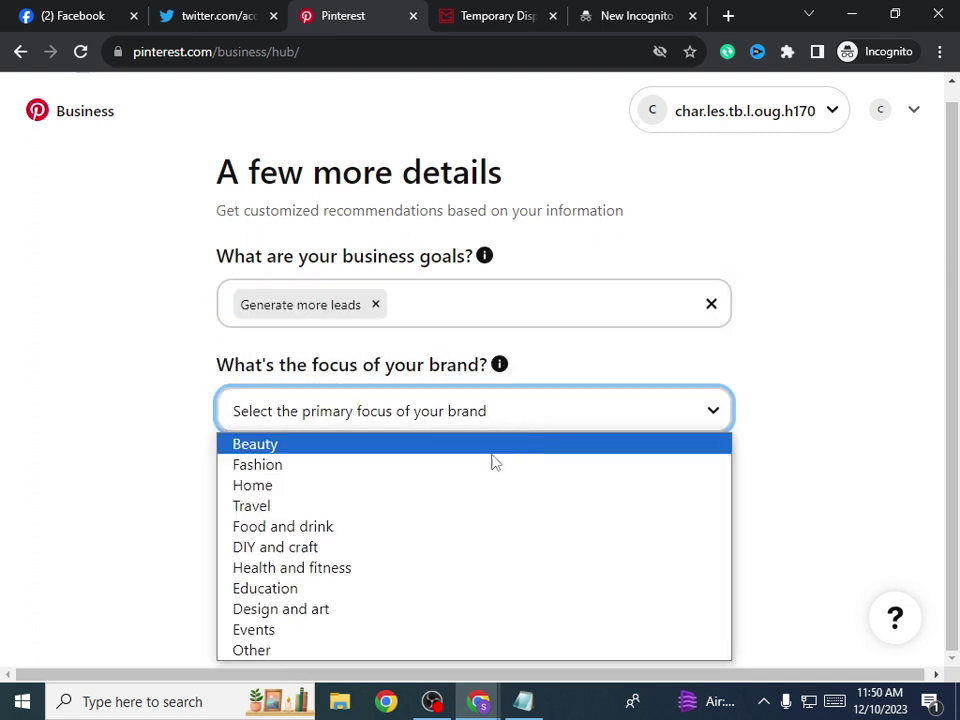
left_click(392, 651)
left_click(445, 514)
left_click(716, 622)
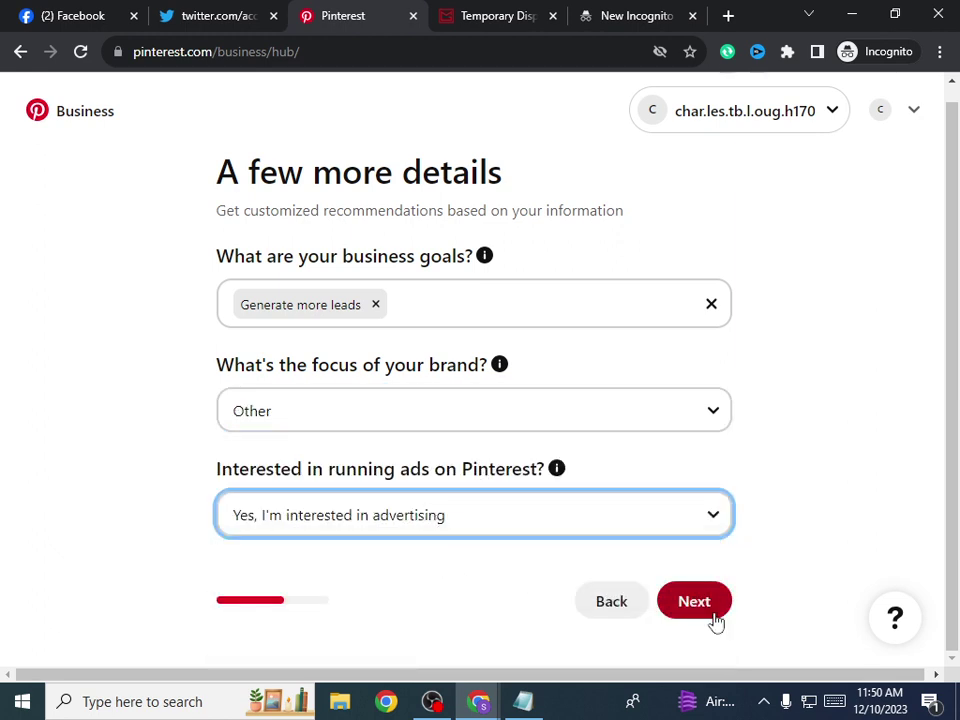
left_click(707, 607)
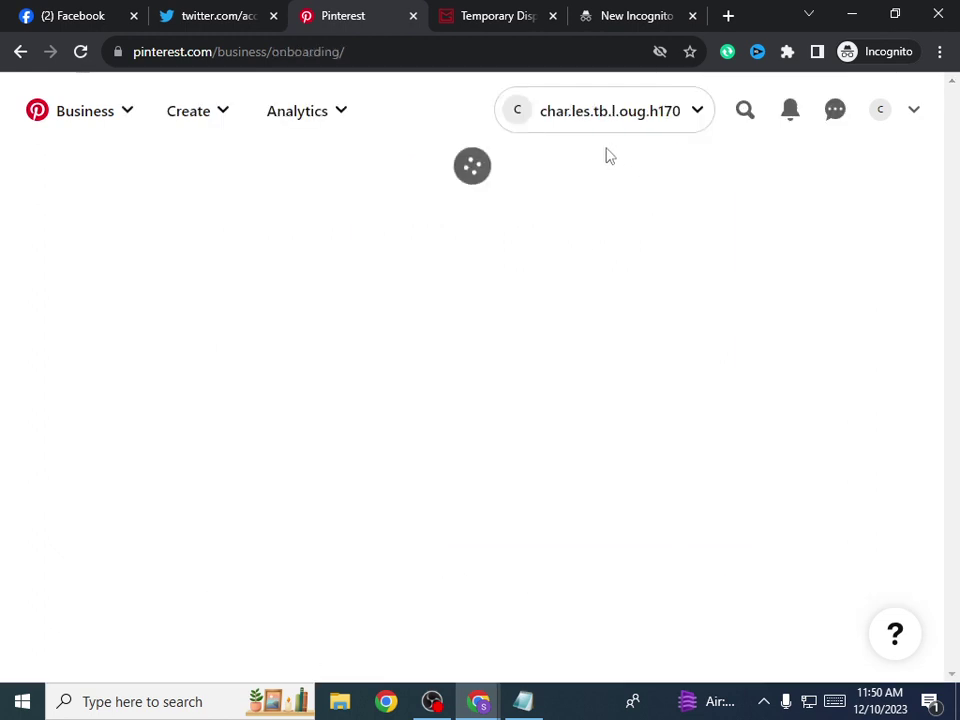
Step: Switch to the Twitter account access page, solve the three-part penguin picture challenge, and continue to X
left_click(219, 17)
left_click(401, 471)
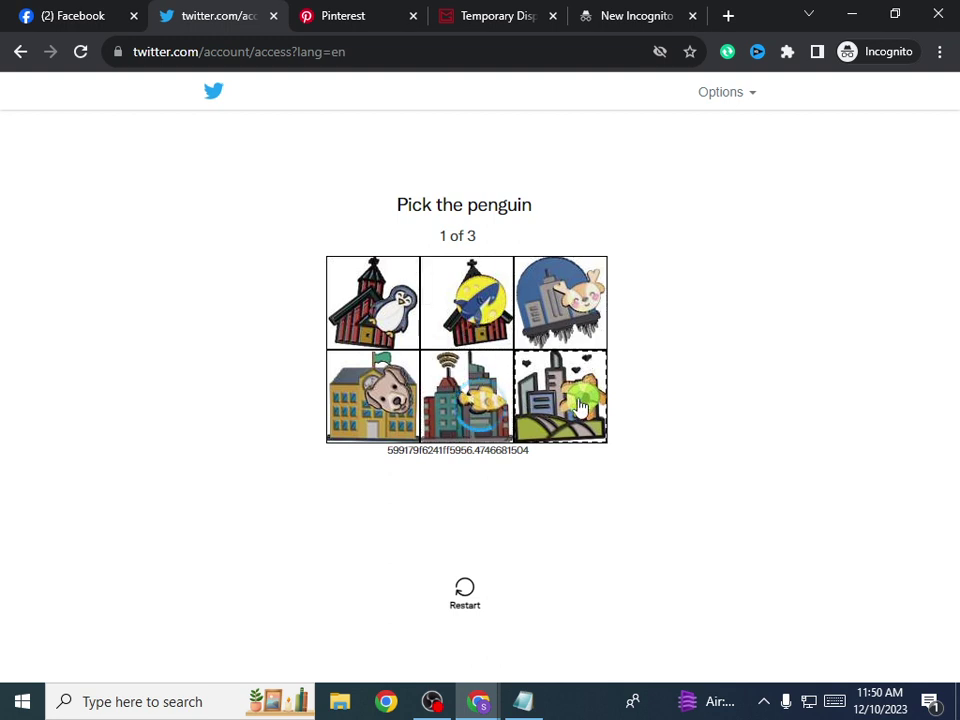
left_click(375, 305)
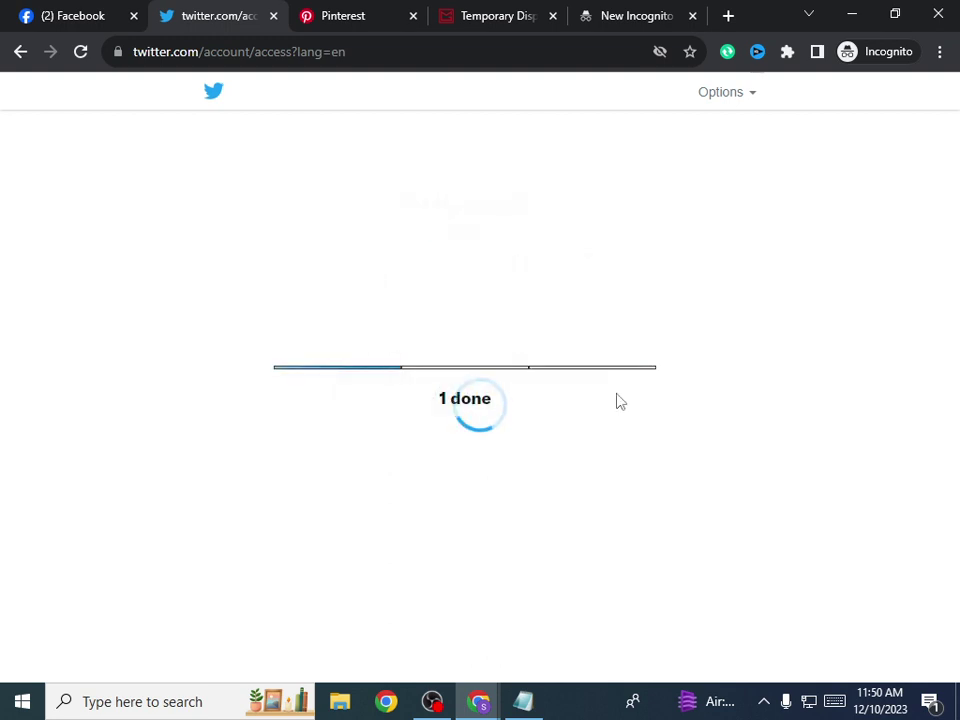
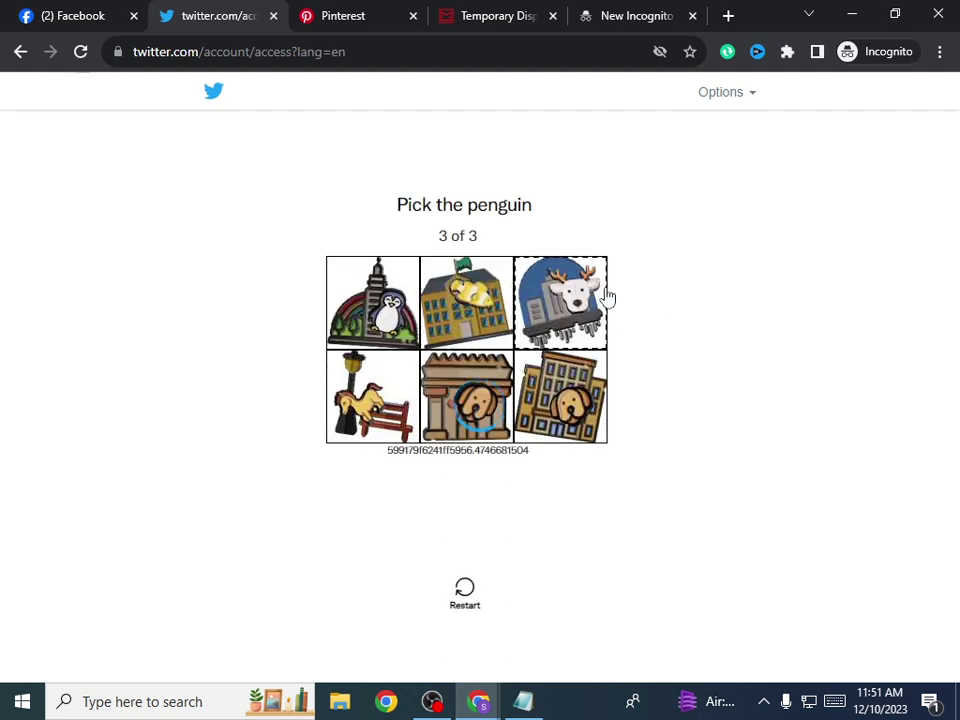
left_click(400, 312)
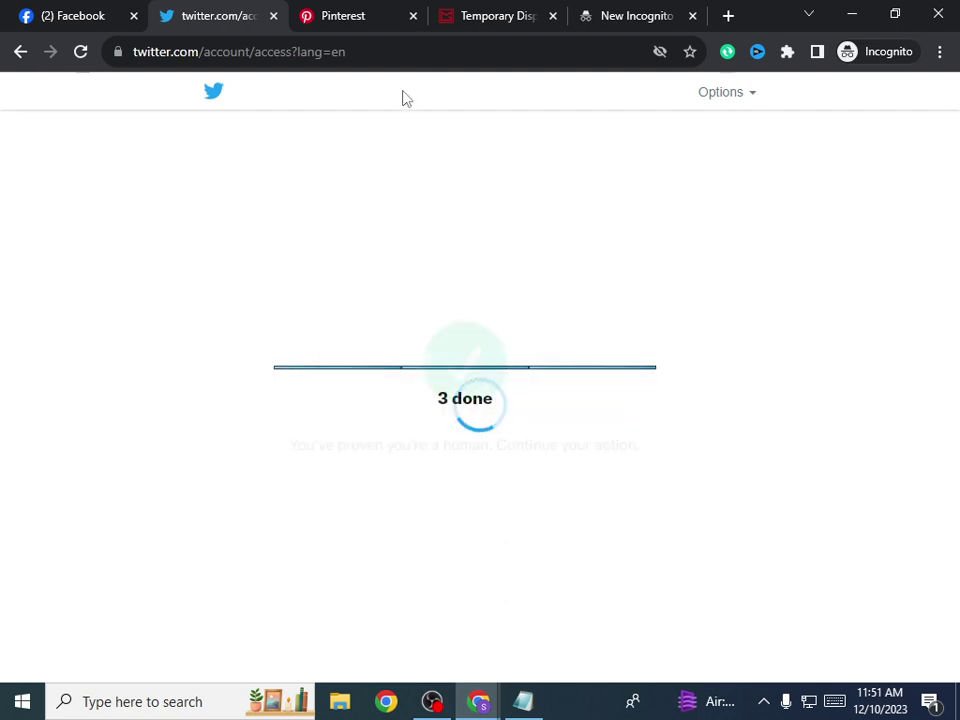
mouse_move(364, 9)
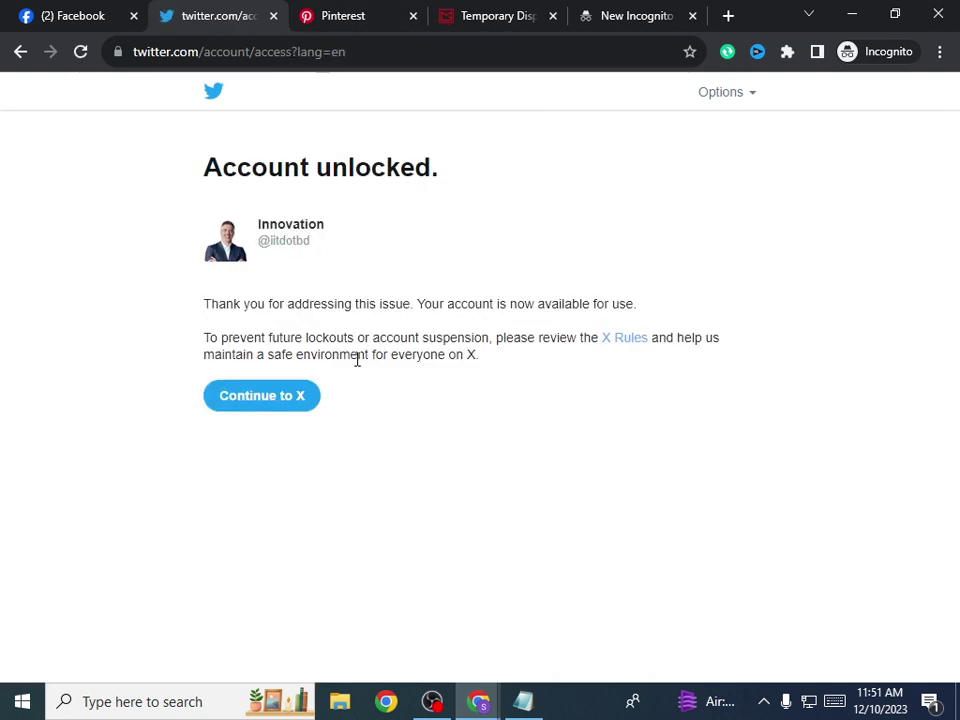
left_click(284, 398)
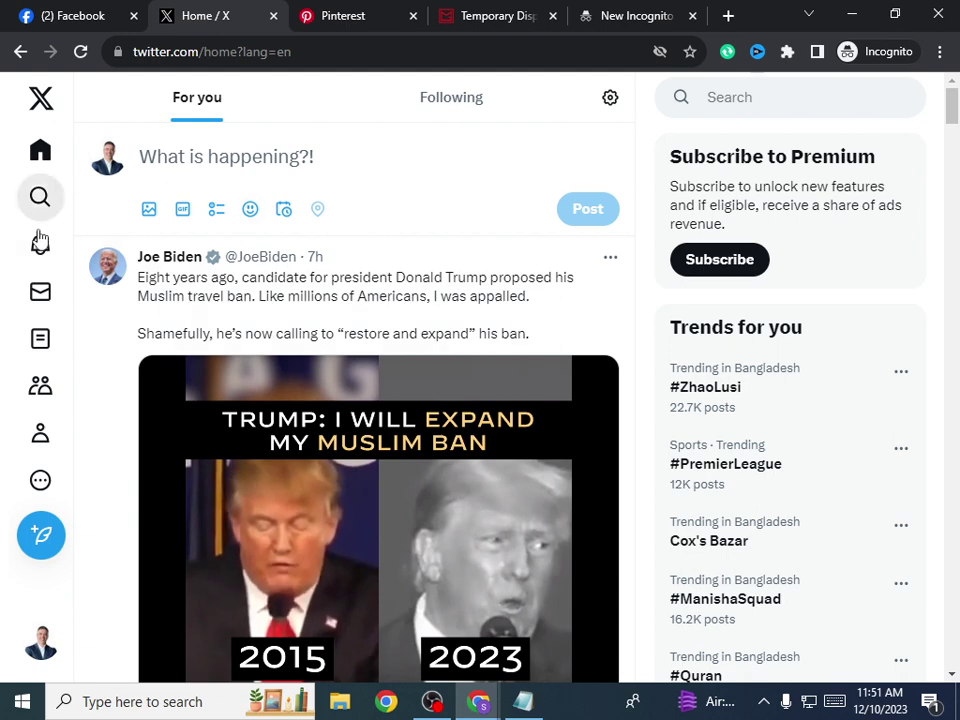
Step: Return to the Pinterest business onboarding page and review the options for where to start
left_click(347, 12)
scroll(748, 218, "down", 2)
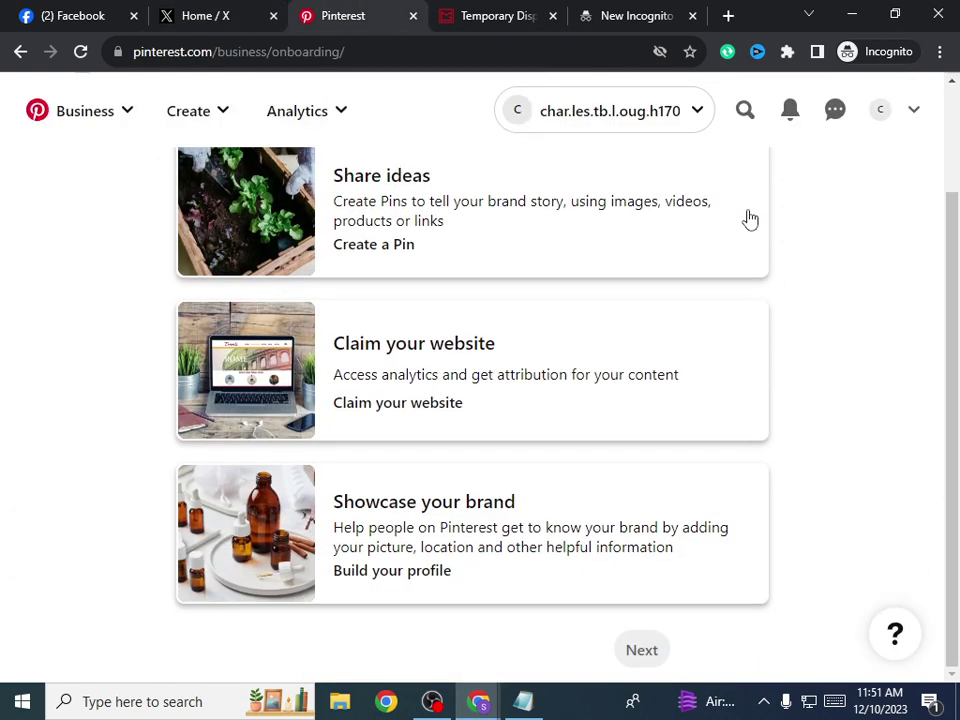
scroll(765, 219, "up", 2)
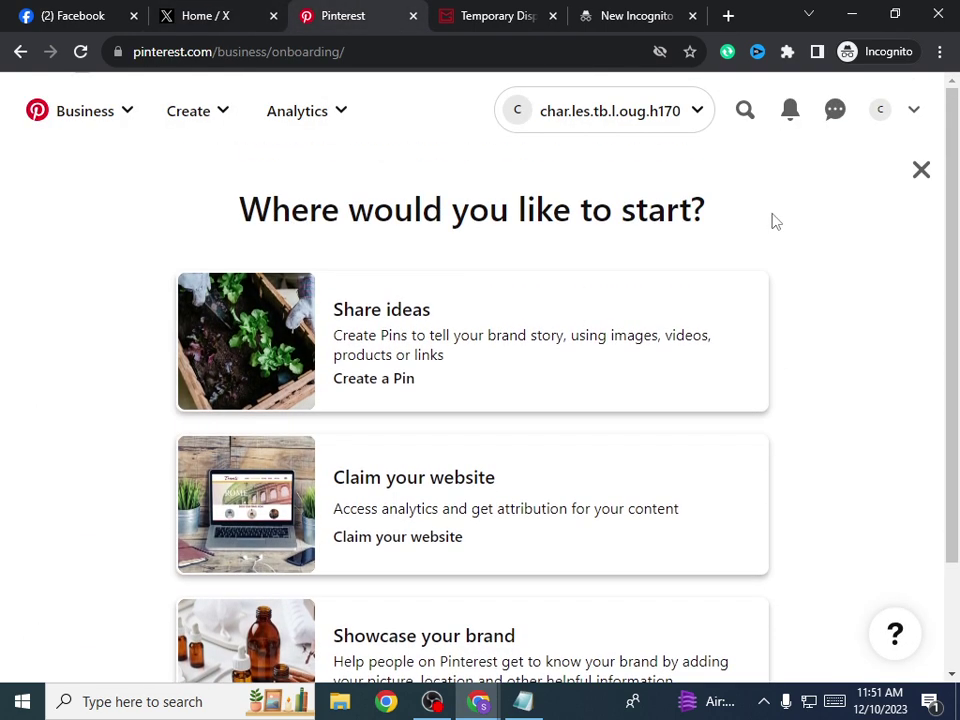
Step: Dismiss the onboarding page and the personalized marketing plan questionnaire to reach the Business Hub
left_click(920, 171)
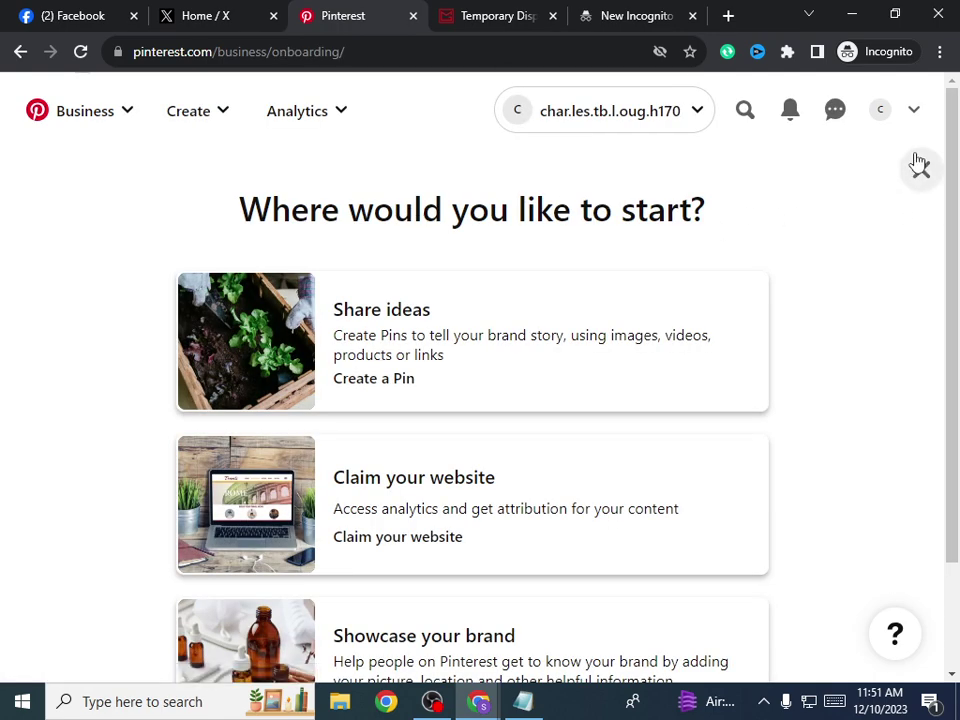
left_click(918, 167)
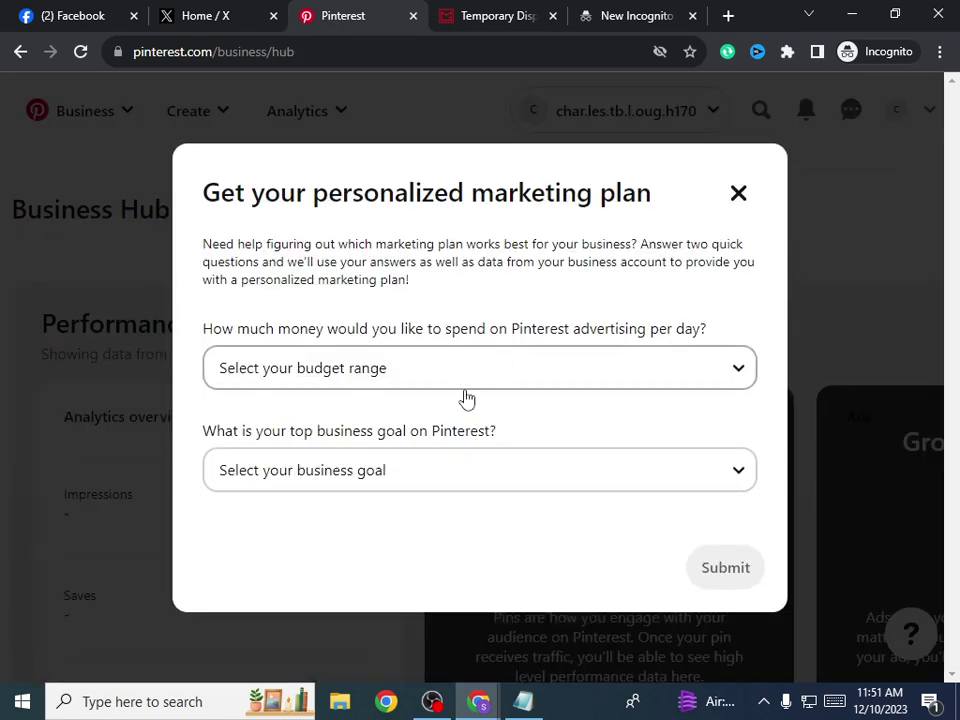
left_click(424, 379)
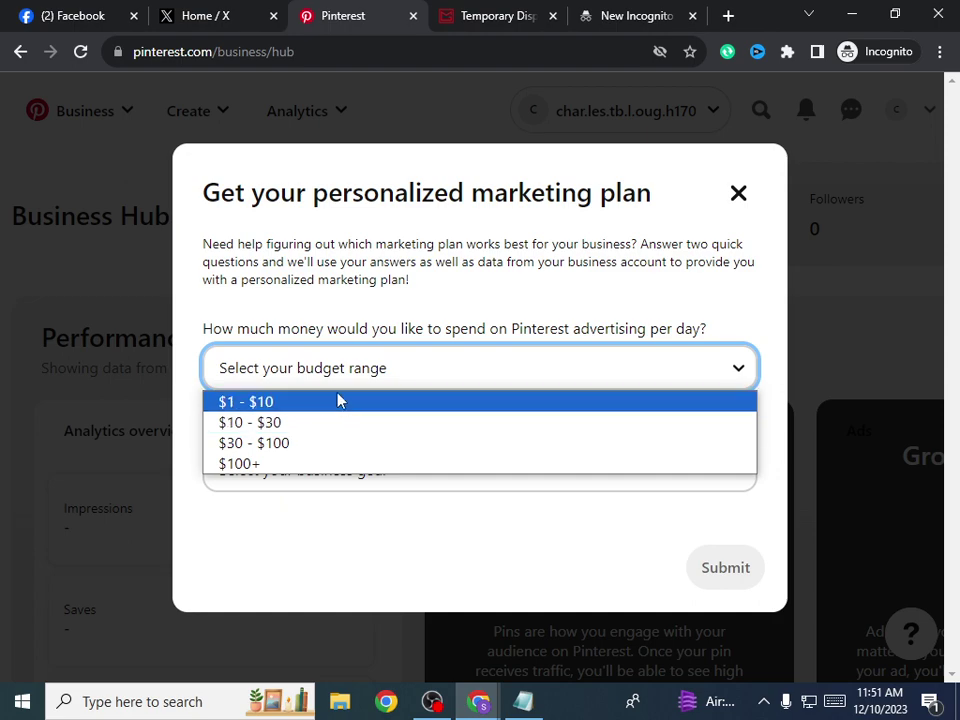
left_click(497, 402)
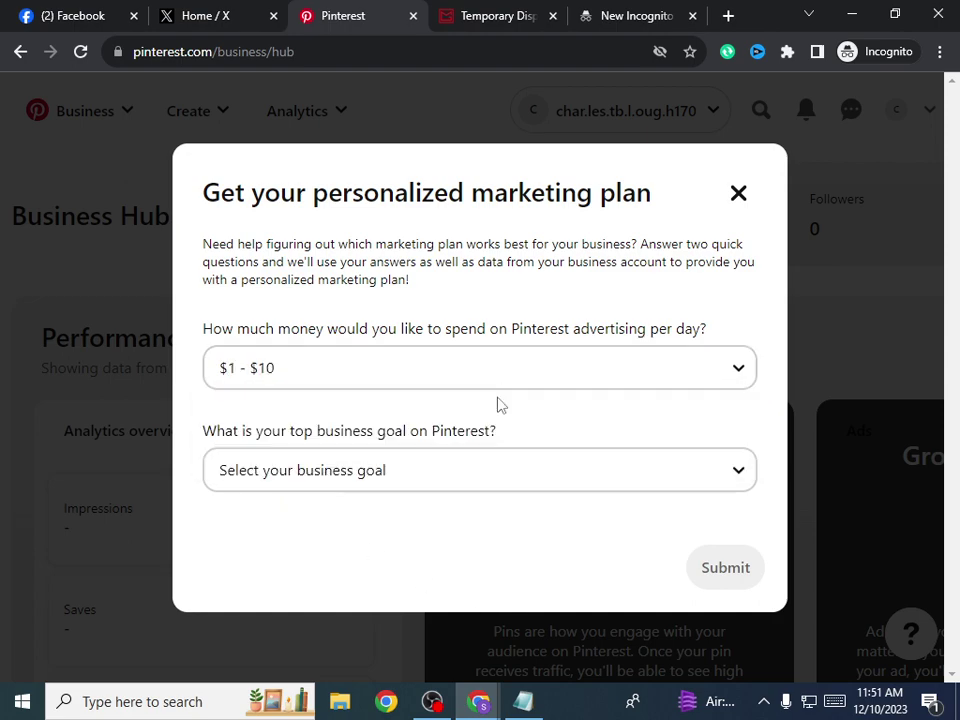
left_click(738, 193)
scroll(407, 360, "down", 7)
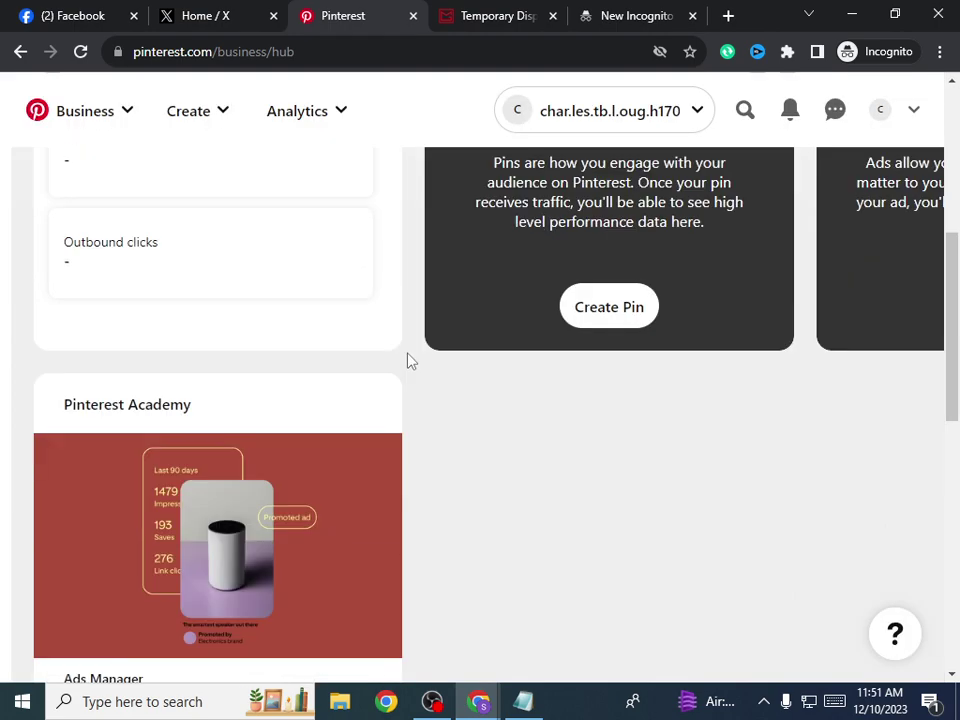
scroll(407, 360, "up", 7)
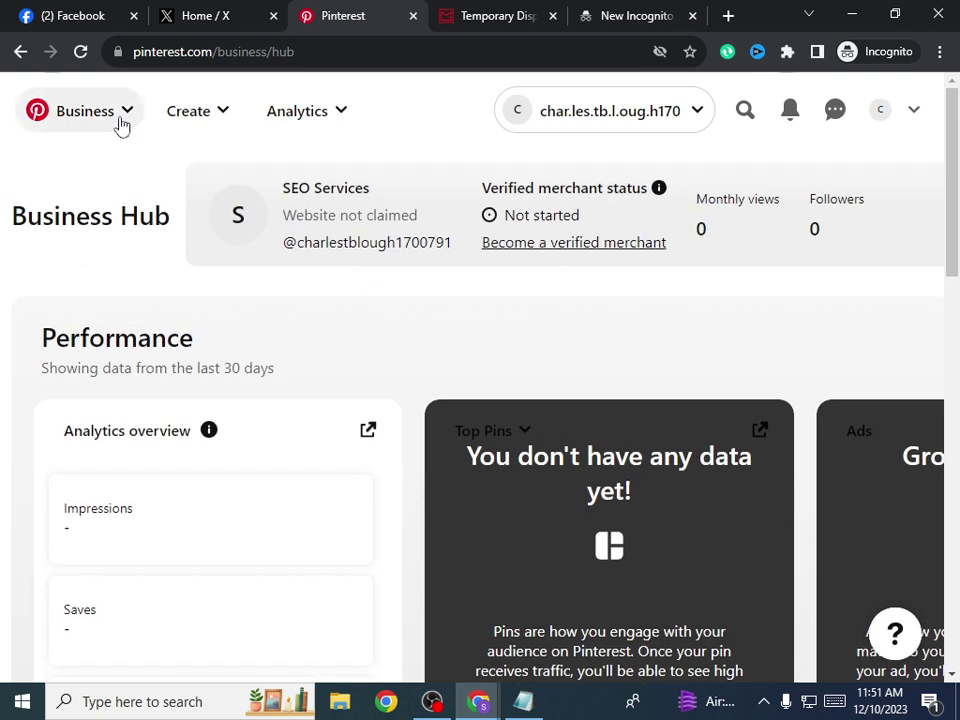
Step: Open the business account's own Pinterest profile and start editing it
left_click(214, 120)
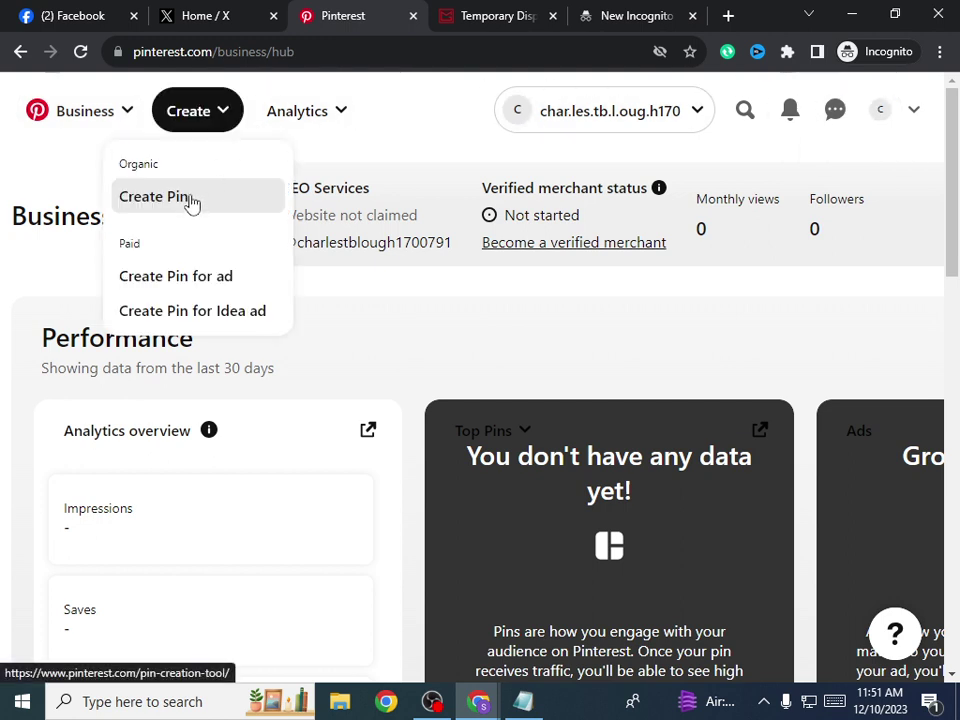
left_click(880, 113)
scroll(461, 268, "down", 3)
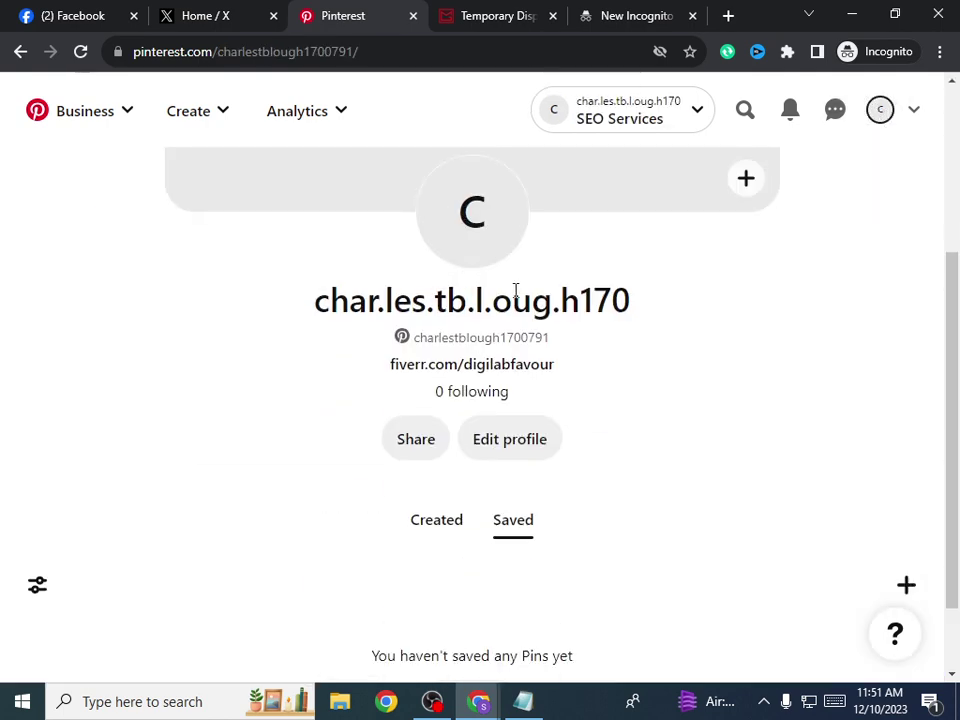
scroll(516, 292, "up", 1)
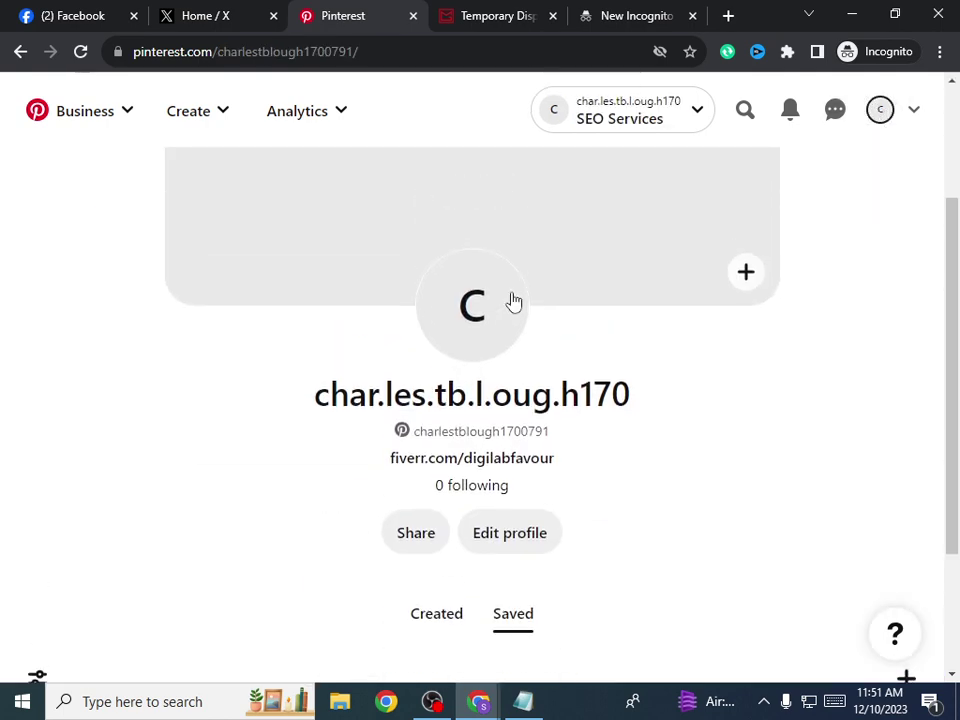
left_click(525, 549)
Step: Copy the full bio text, from "Digital Marketing Services" through the web link, from the Innovation profile on X
left_click(215, 16)
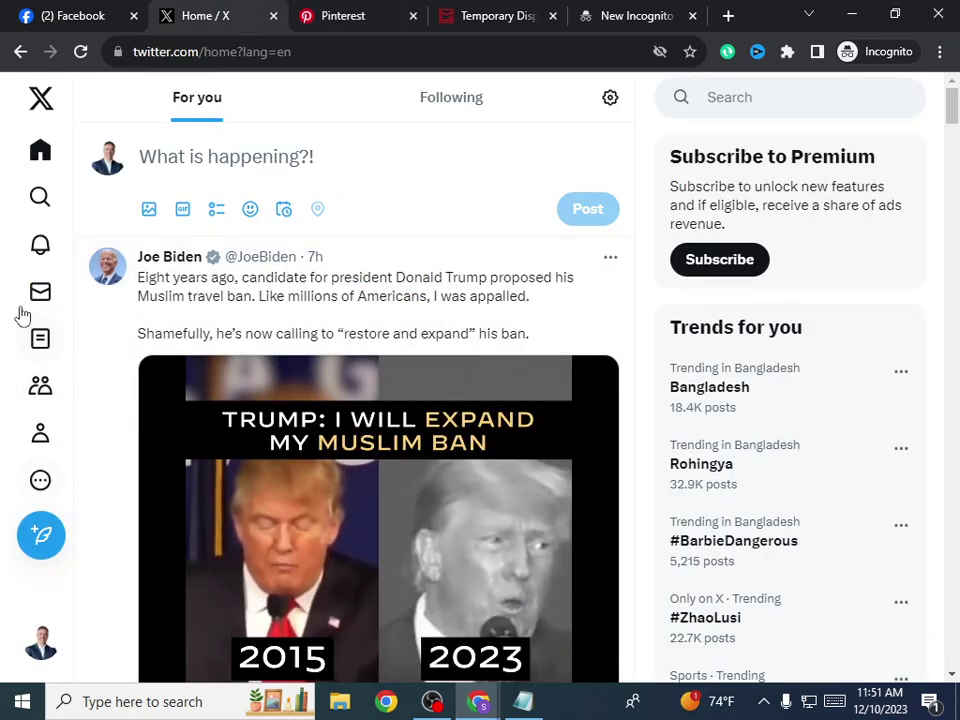
left_click(40, 436)
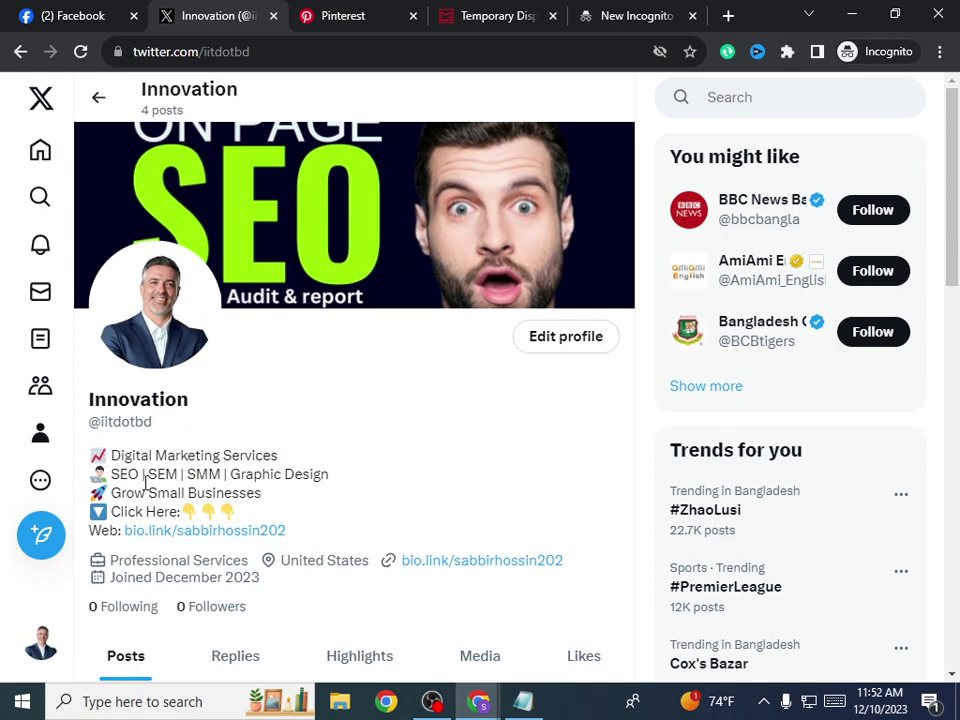
left_click_drag(304, 552, 78, 451)
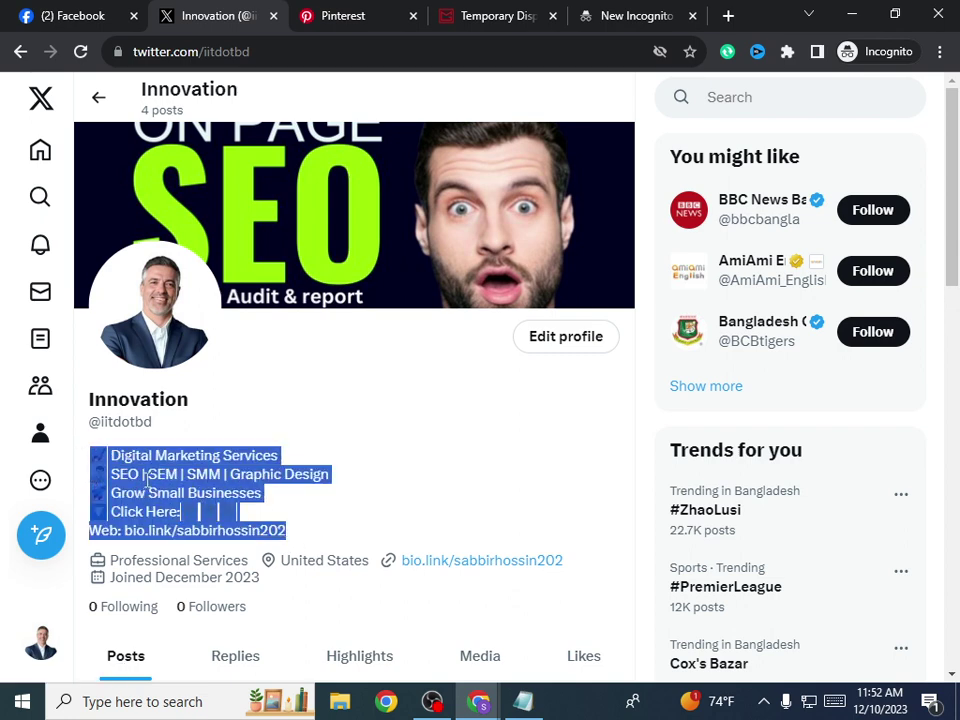
right_click(183, 488)
left_click(186, 495)
Step: Paste the copied bio into the About field of the Pinterest profile and save the profile
left_click(336, 14)
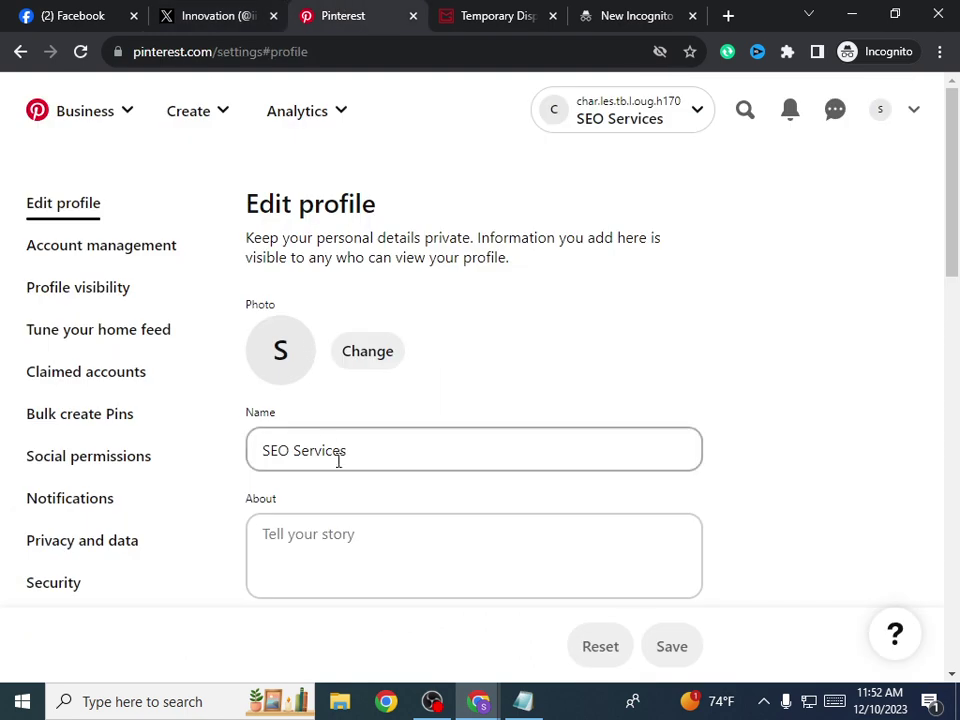
left_click(328, 540)
right_click(328, 538)
left_click(372, 392)
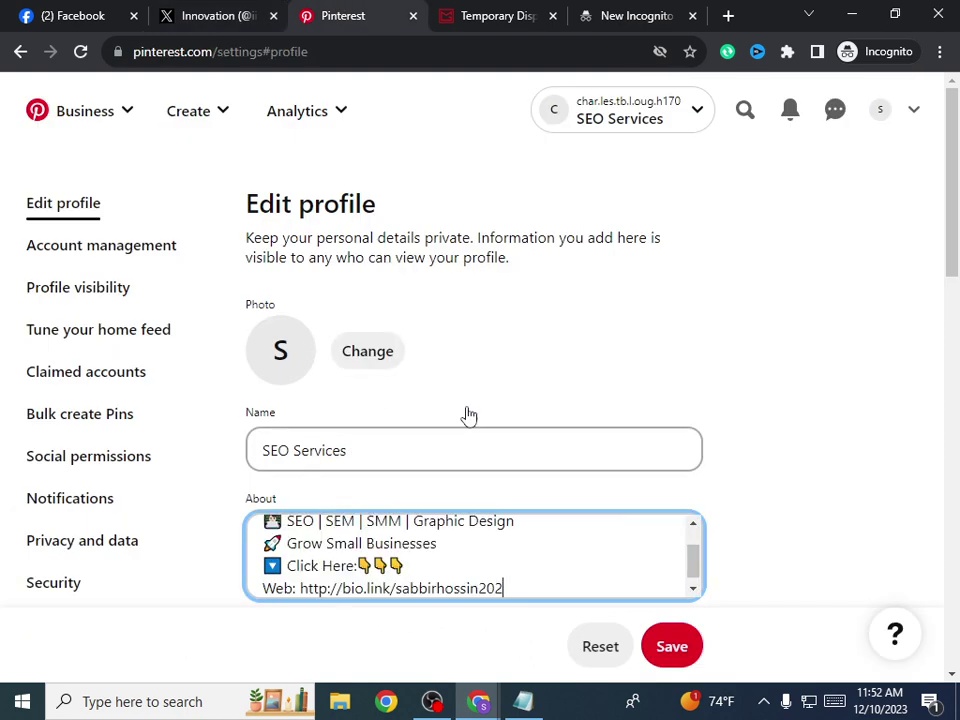
scroll(602, 369, "down", 3)
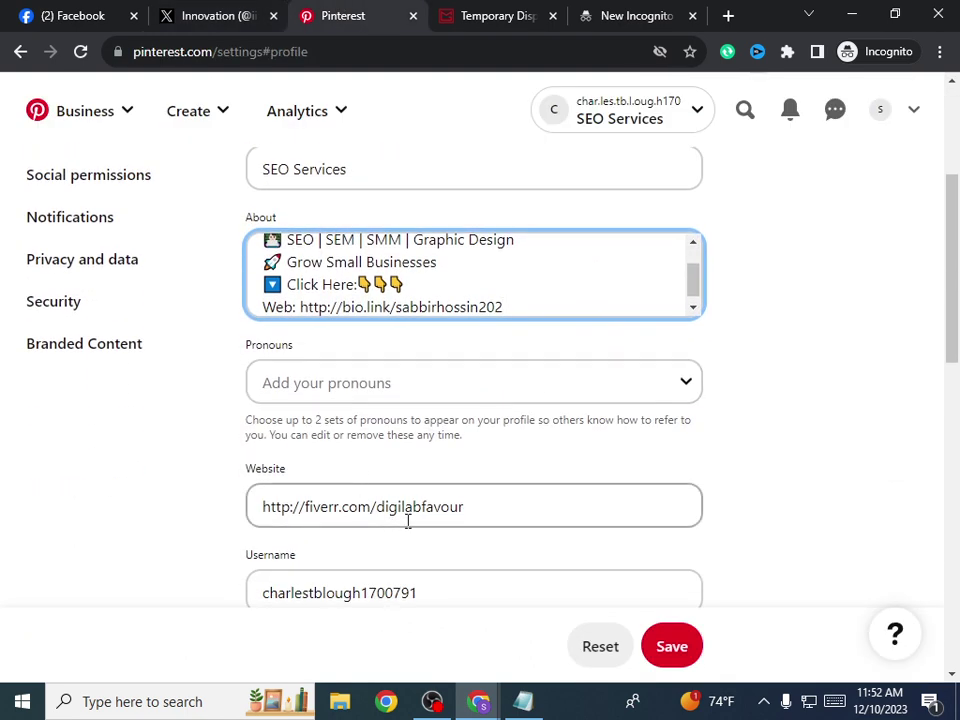
left_click(672, 646)
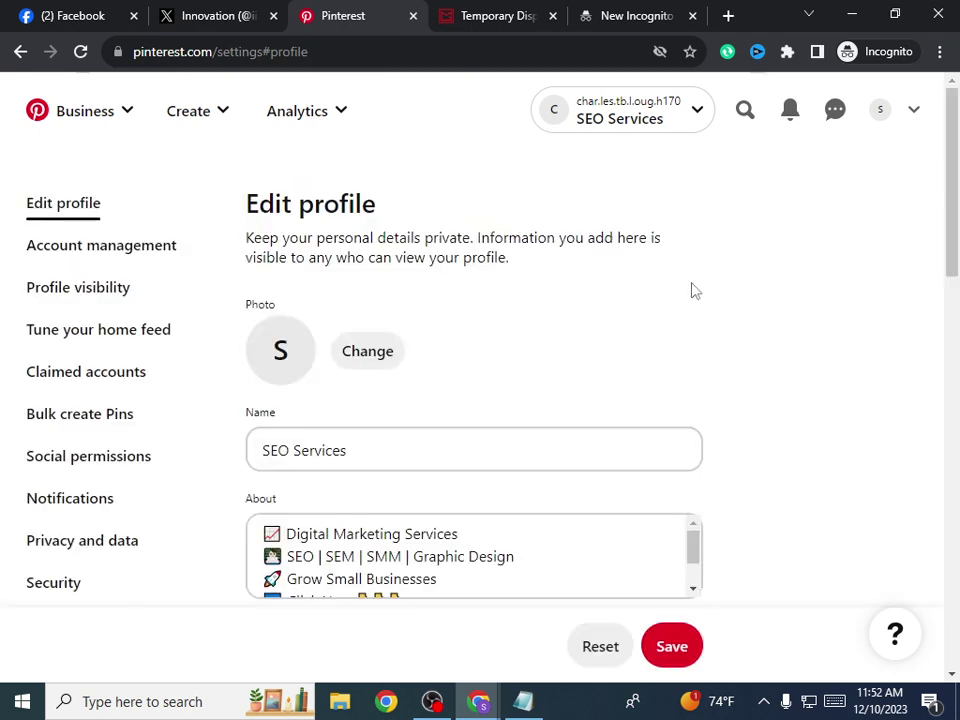
Step: View the saved Pinterest profile and expand its About text to check how the bio is displayed
left_click(875, 114)
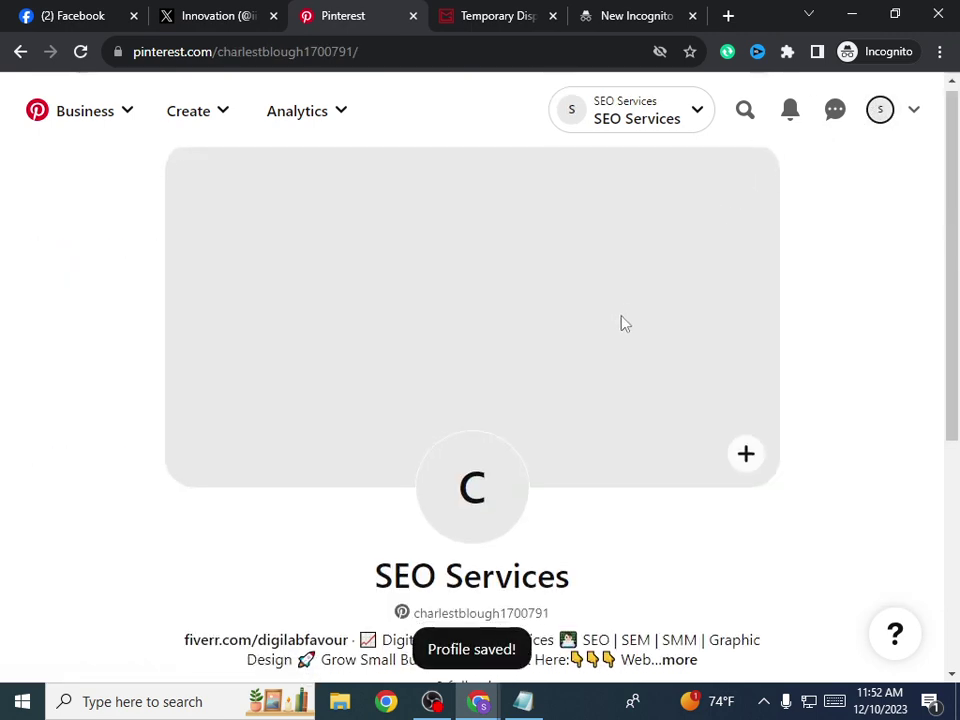
scroll(628, 443, "down", 2)
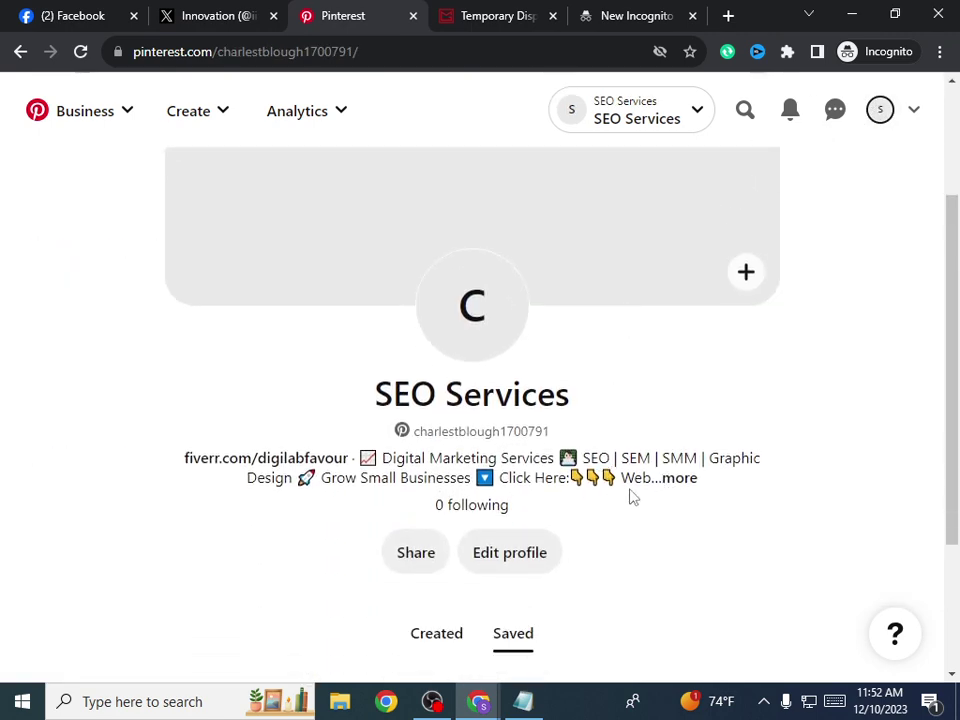
left_click(680, 478)
left_click(689, 134)
scroll(510, 530, "down", 1)
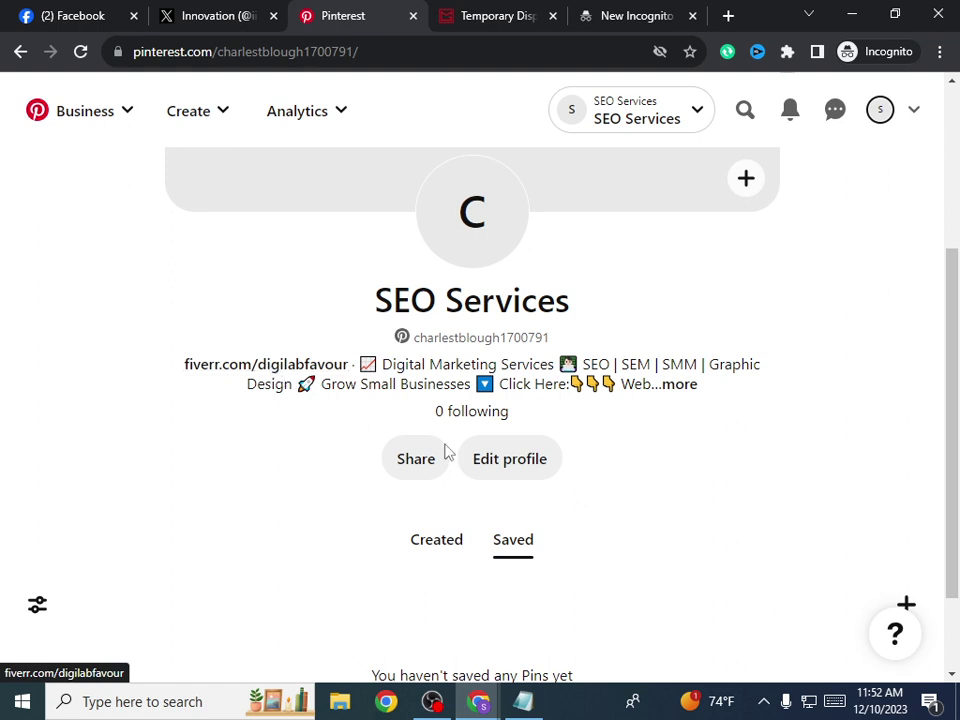
scroll(621, 450, "down", 1)
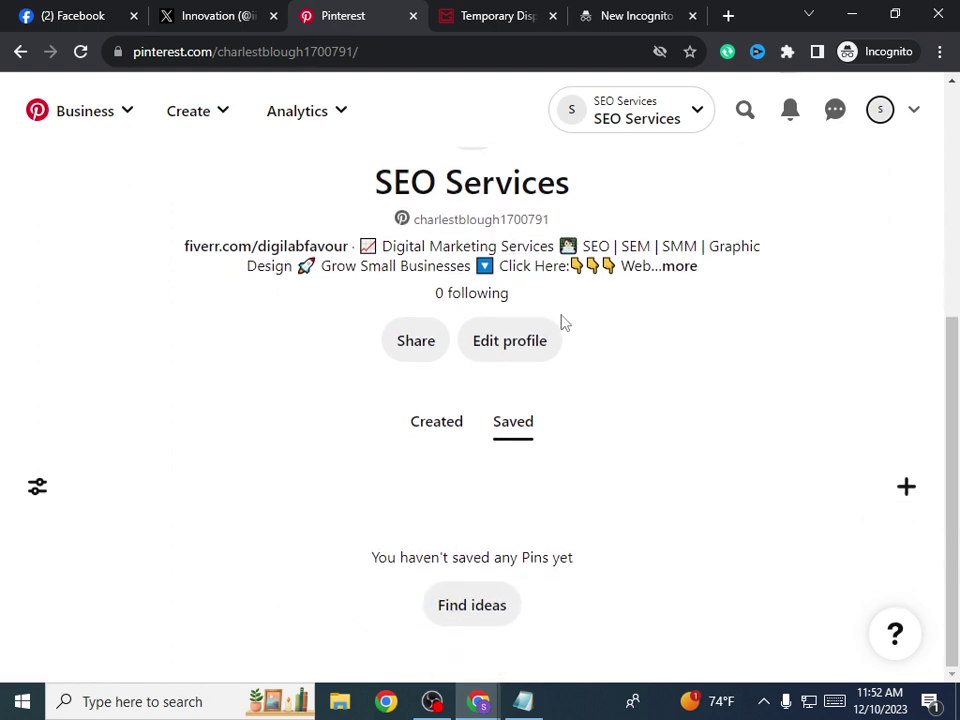
Step: Delete the three pointing-hand emojis and the web link from the end of the About text, and save the profile
left_click(486, 347)
scroll(462, 326, "down", 2)
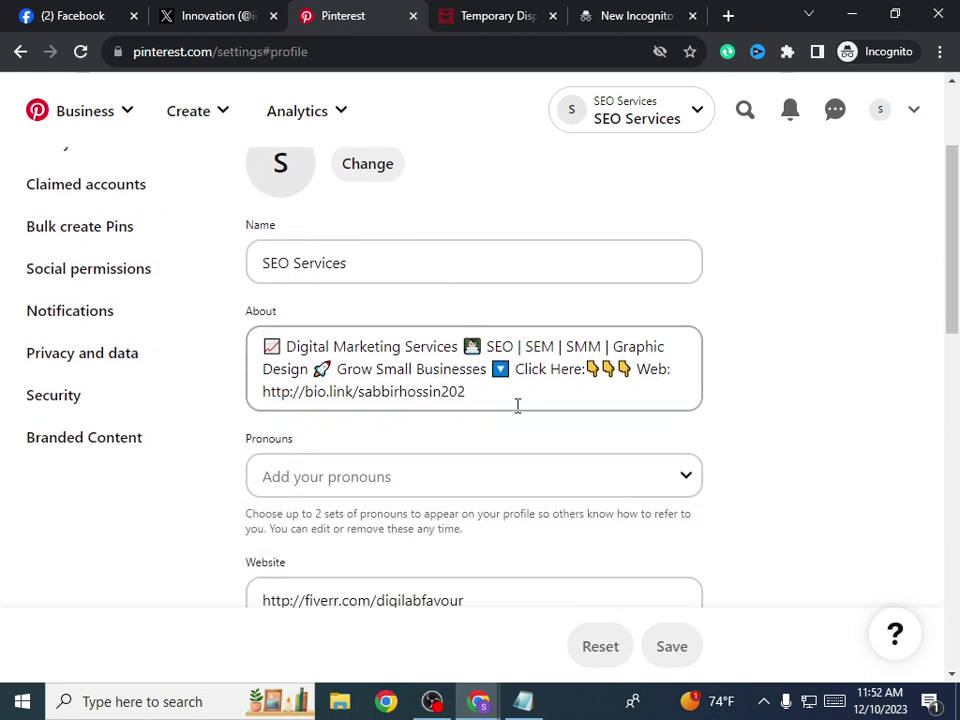
left_click_drag(517, 405, 587, 369)
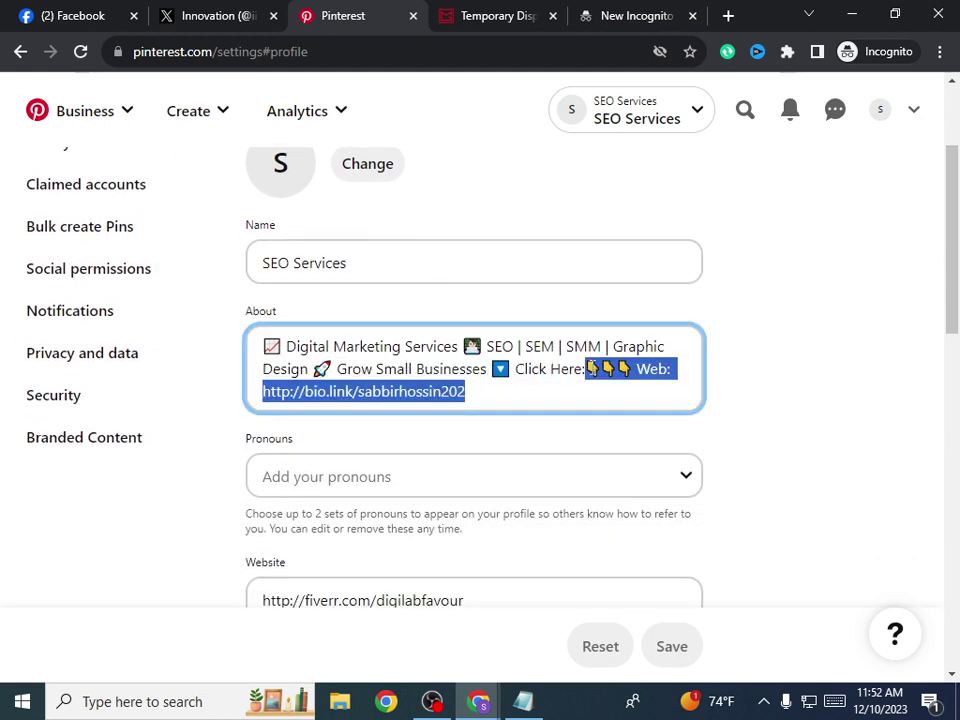
key("BackSpace")
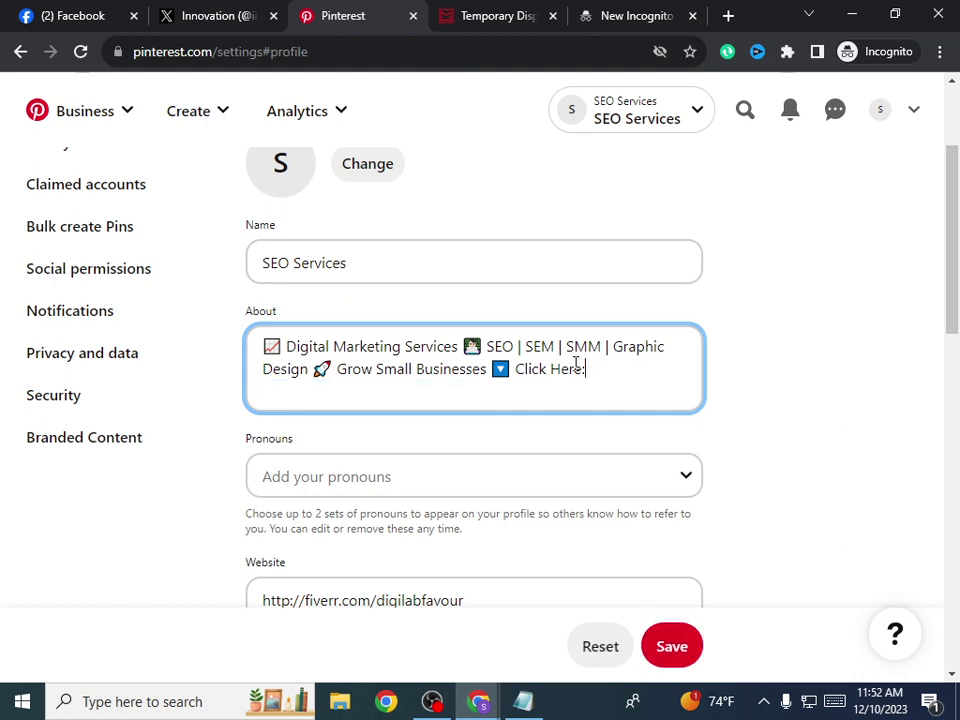
left_click(671, 644)
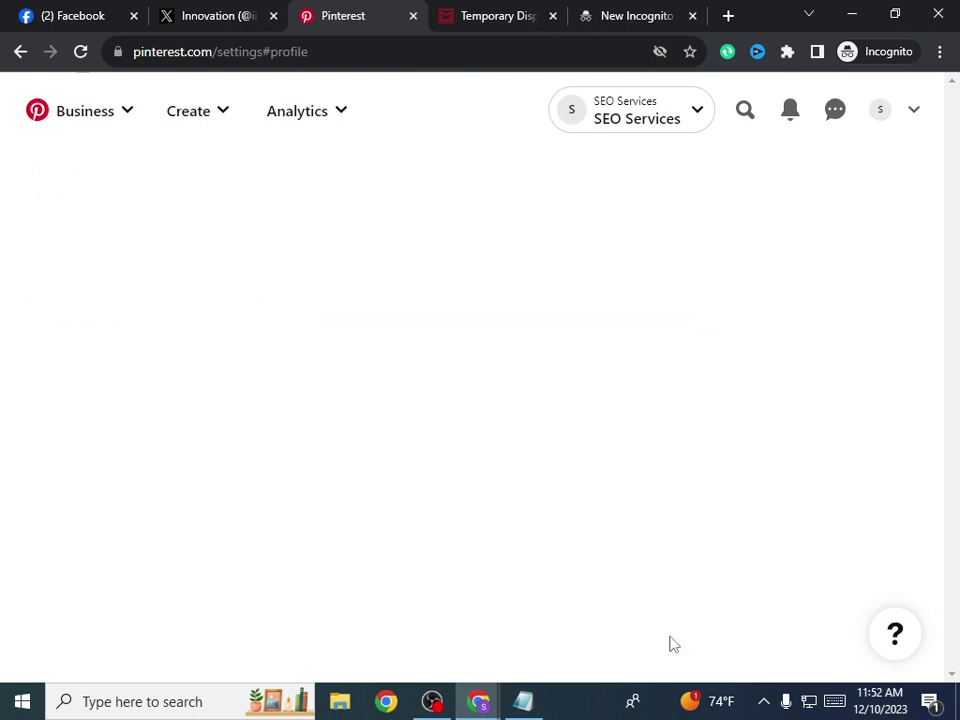
Step: Check the profile, reopen it for editing, and move "🔽 Click Here:" to the beginning of the About text
left_click(889, 119)
scroll(422, 408, "down", 3)
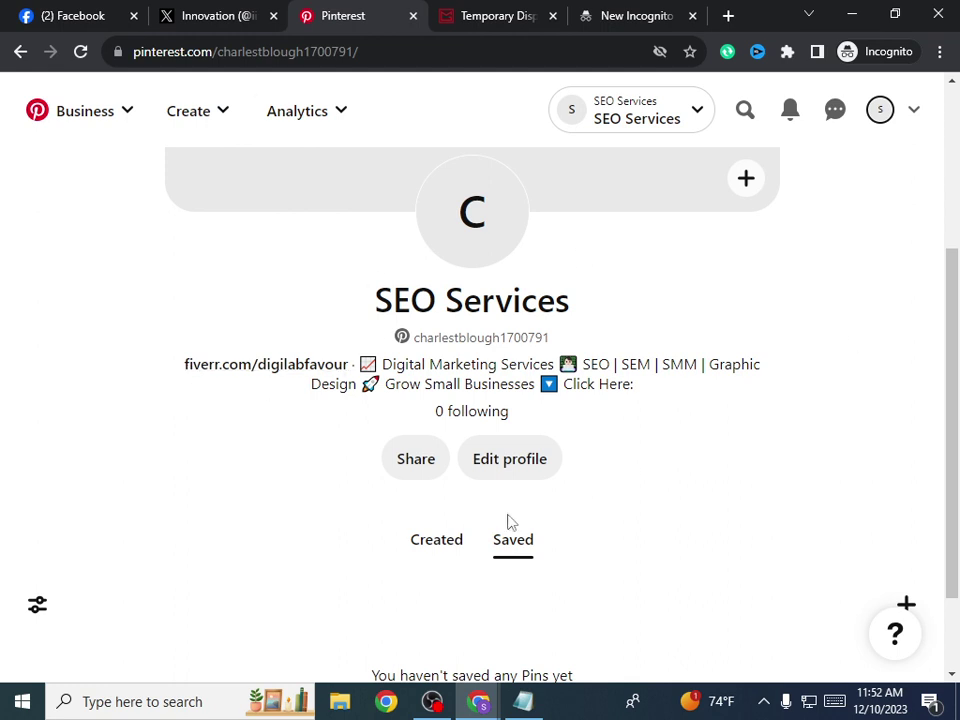
left_click(490, 459)
left_click_drag(606, 574, 496, 558)
key("ctrl+c")
right_click(498, 558)
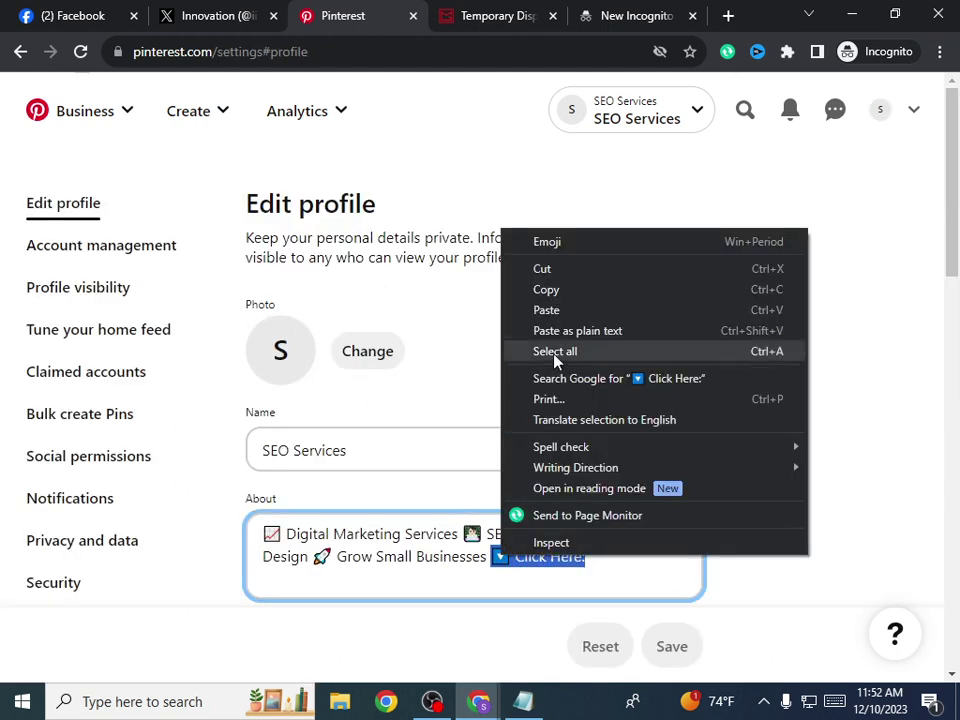
left_click(542, 266)
right_click(267, 527)
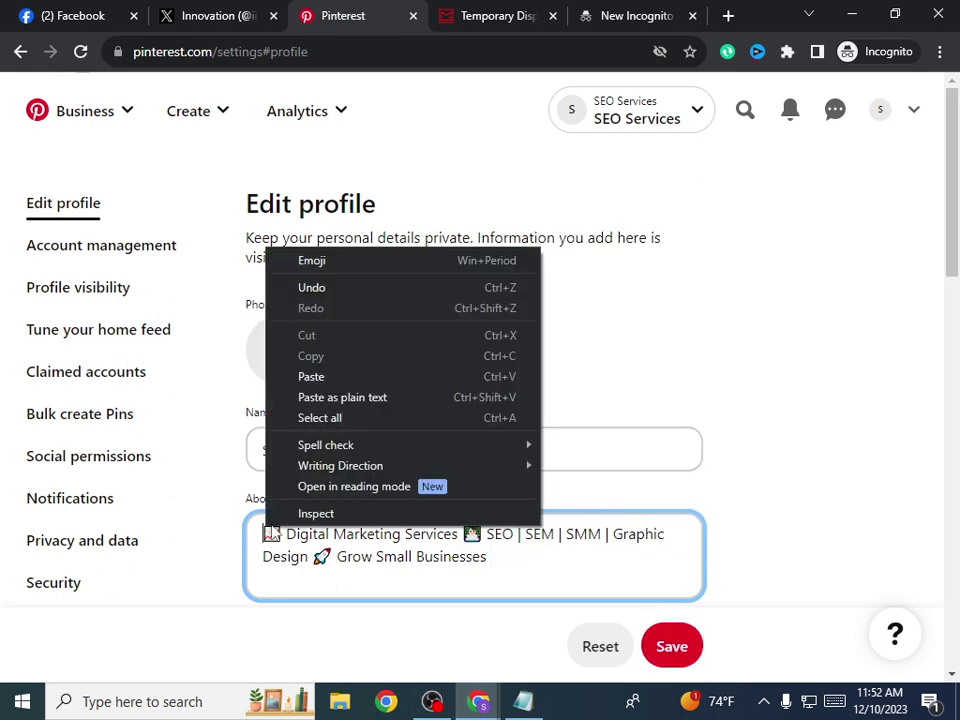
left_click(465, 557)
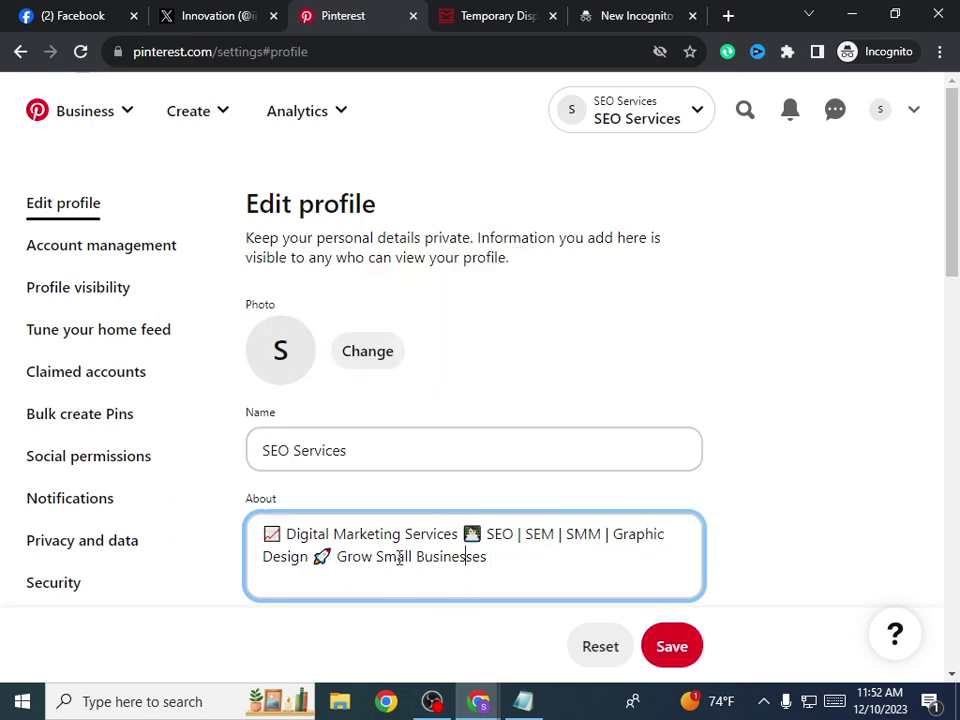
left_click(326, 535)
scroll(300, 540, "down", 2)
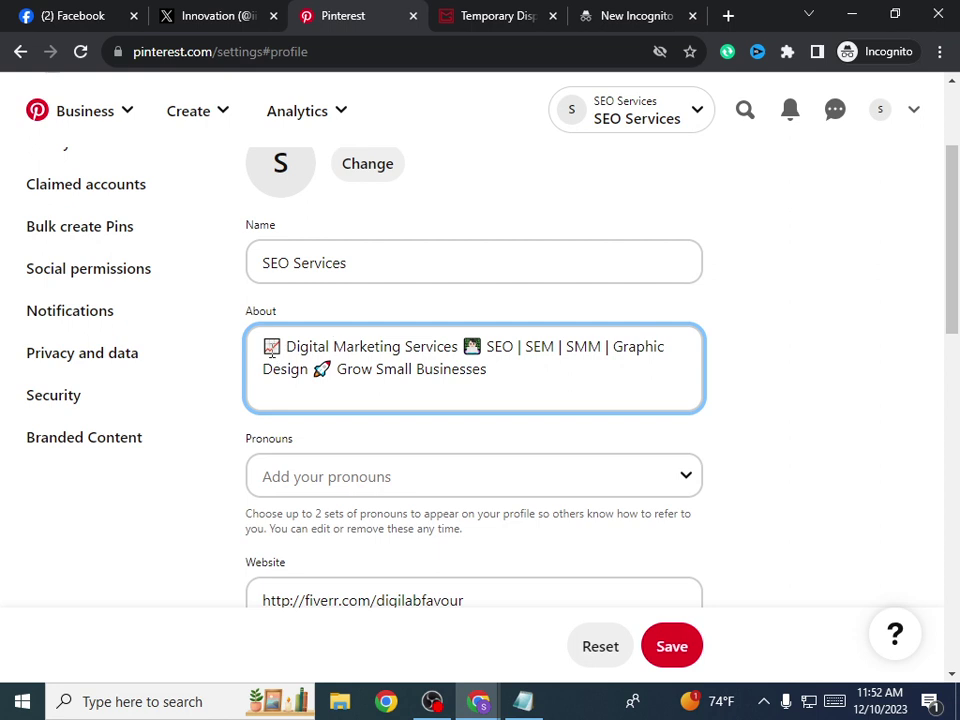
right_click(265, 347)
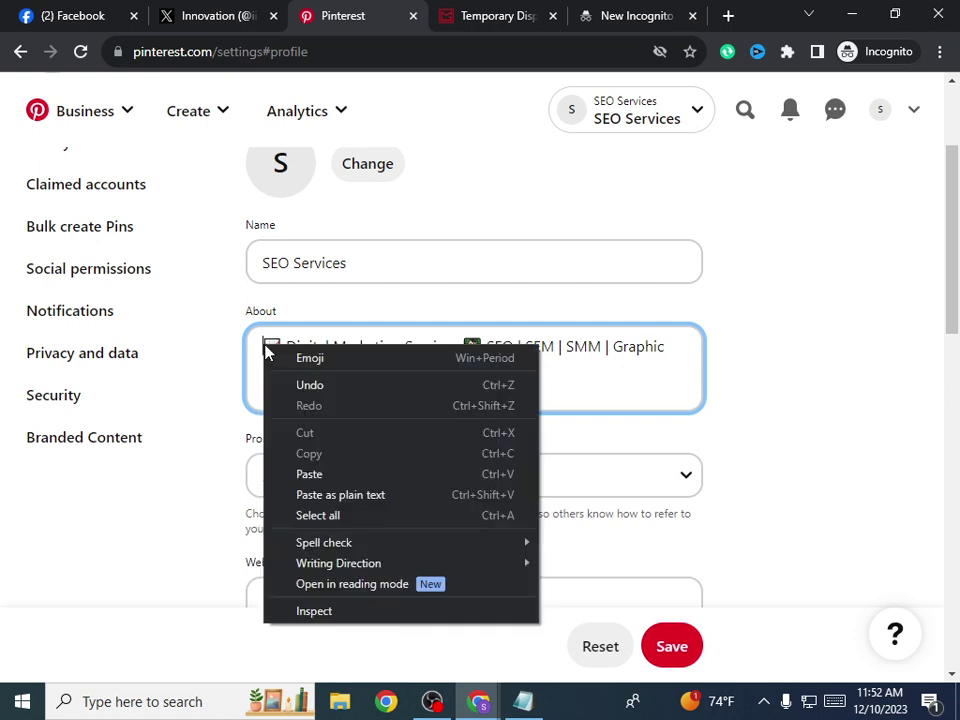
left_click(309, 474)
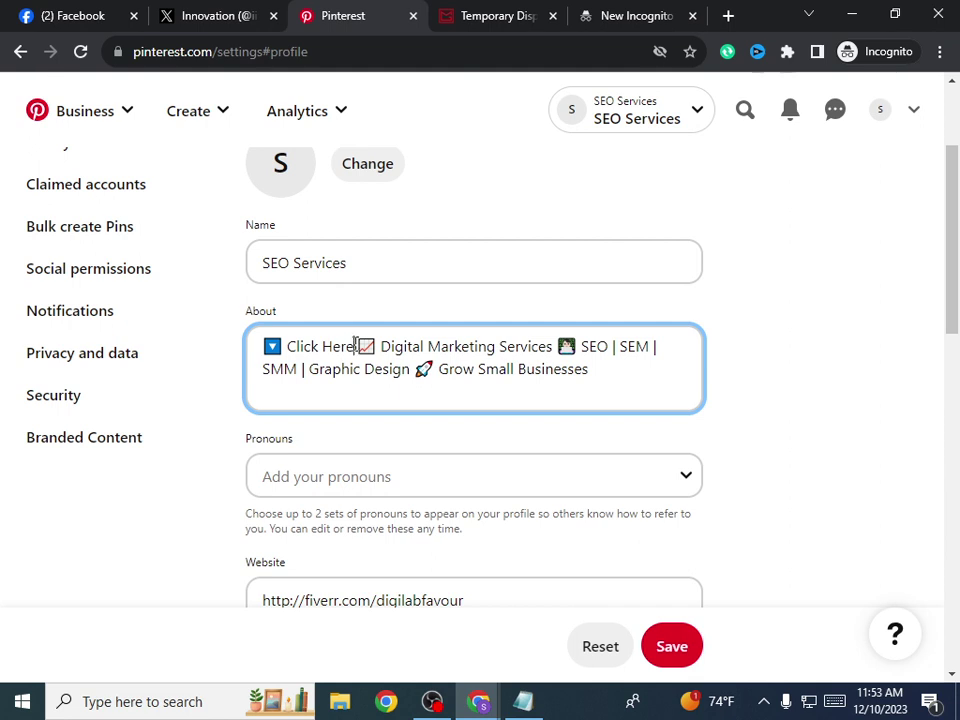
Step: Remove the colon after "Click Here" in the About text and move the 🔽 emoji behind those words
key("BackSpace")
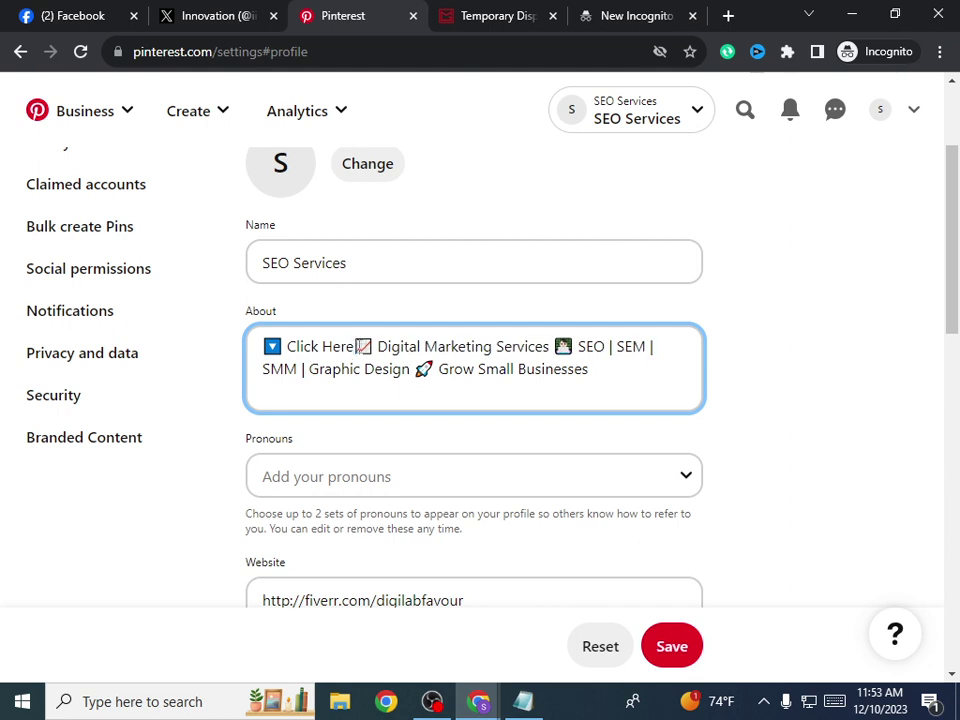
right_click(278, 350)
left_click(300, 392)
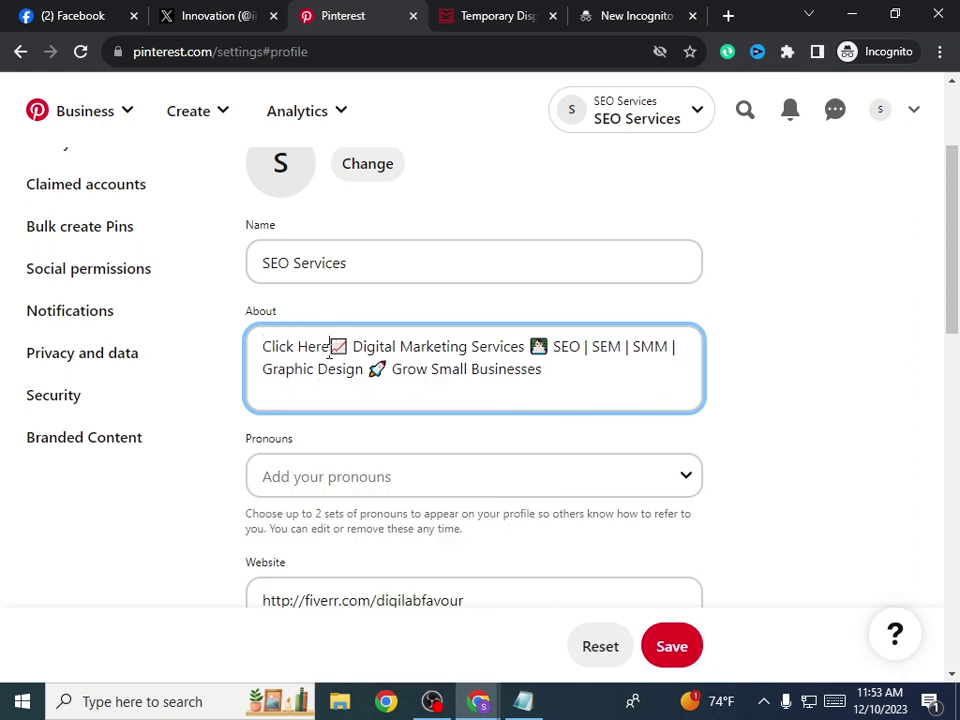
type("🔽")
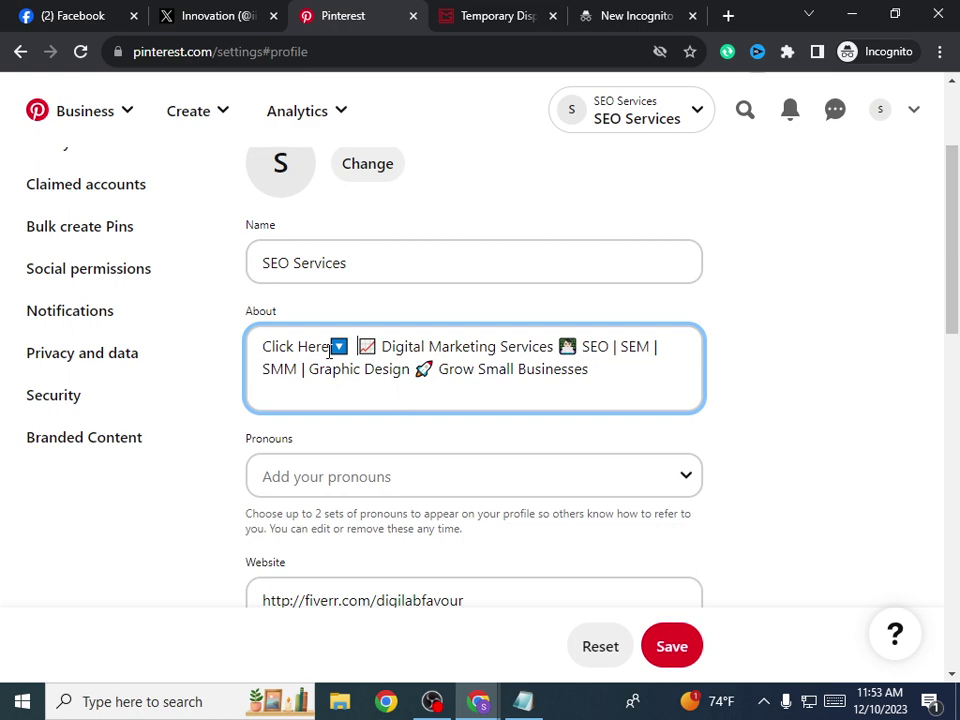
Step: Search Google for "left hand emoji" and copy the 👈 emoji from the Backhand Index Pointing Left result
left_click(662, 10)
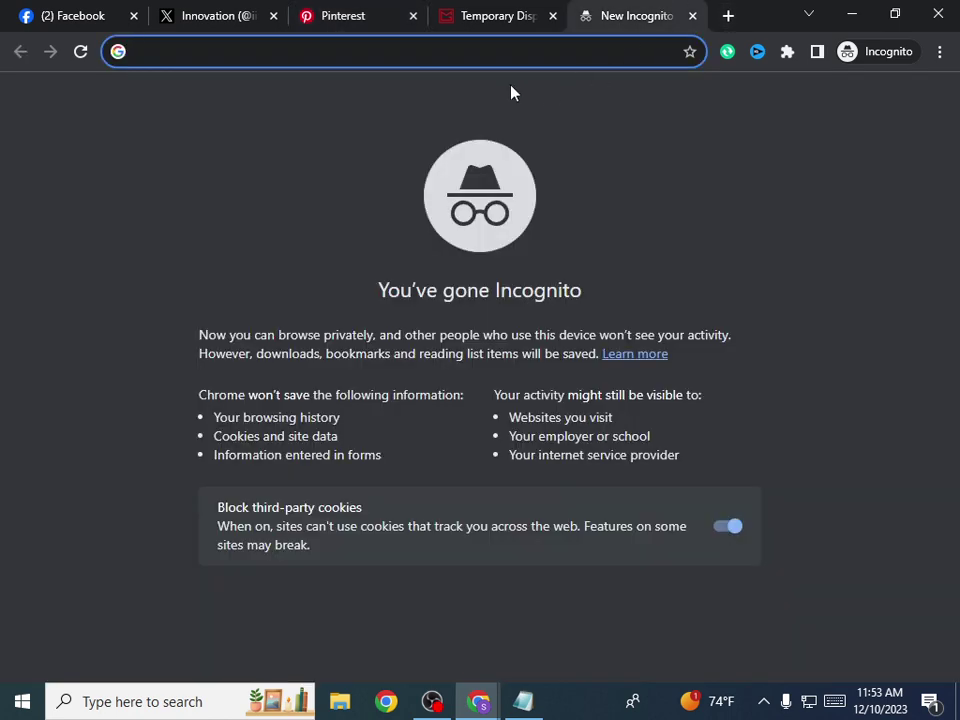
type("le")
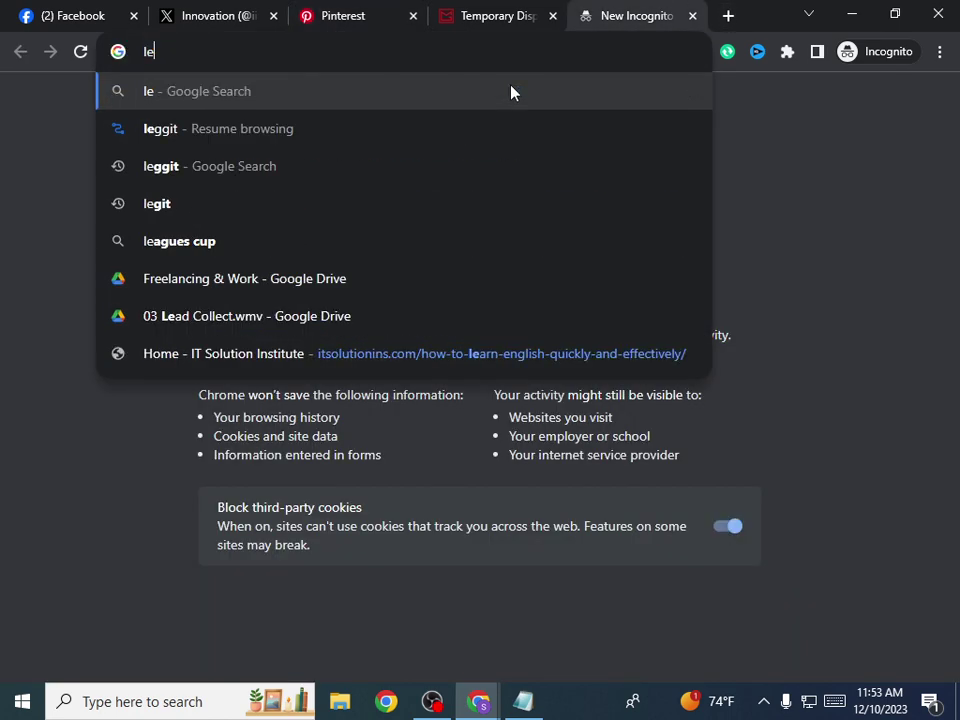
type("ft ha")
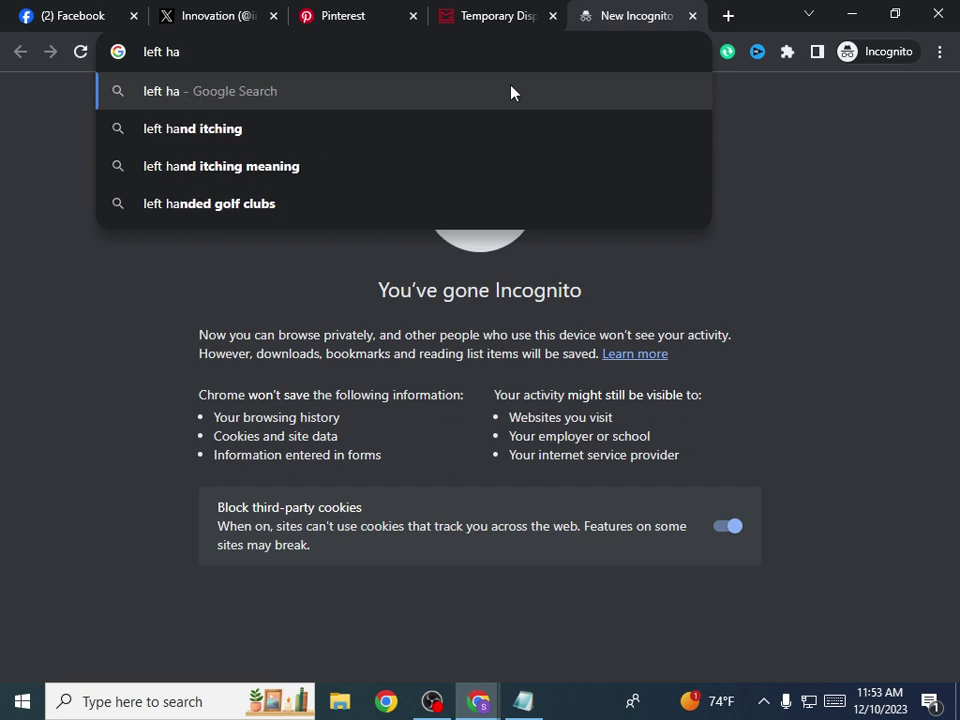
type("nd")
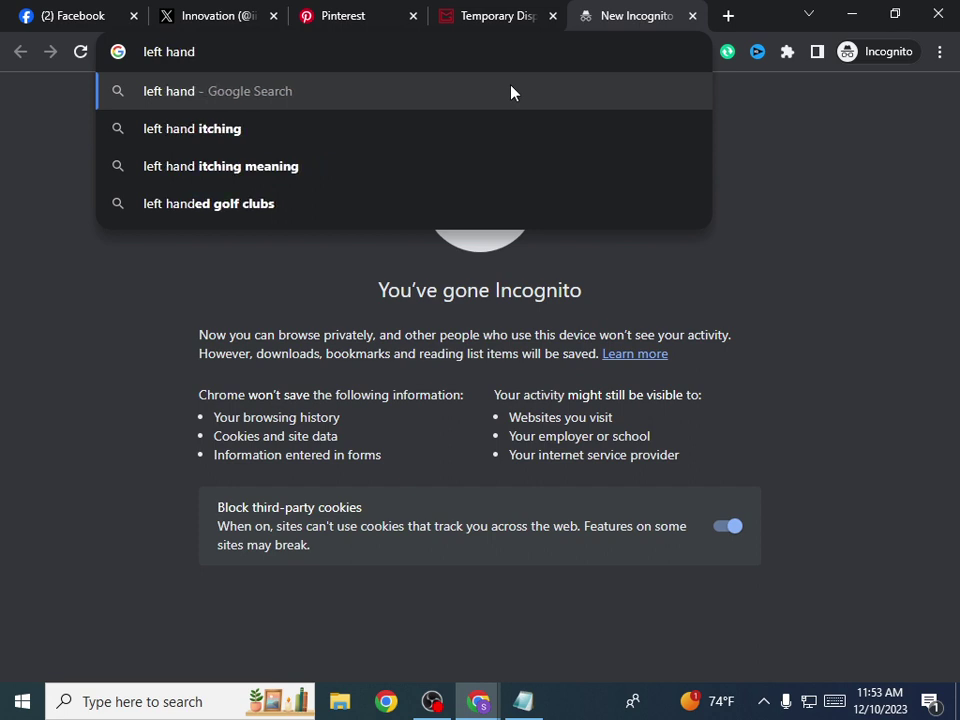
type(" emoji")
key("Return")
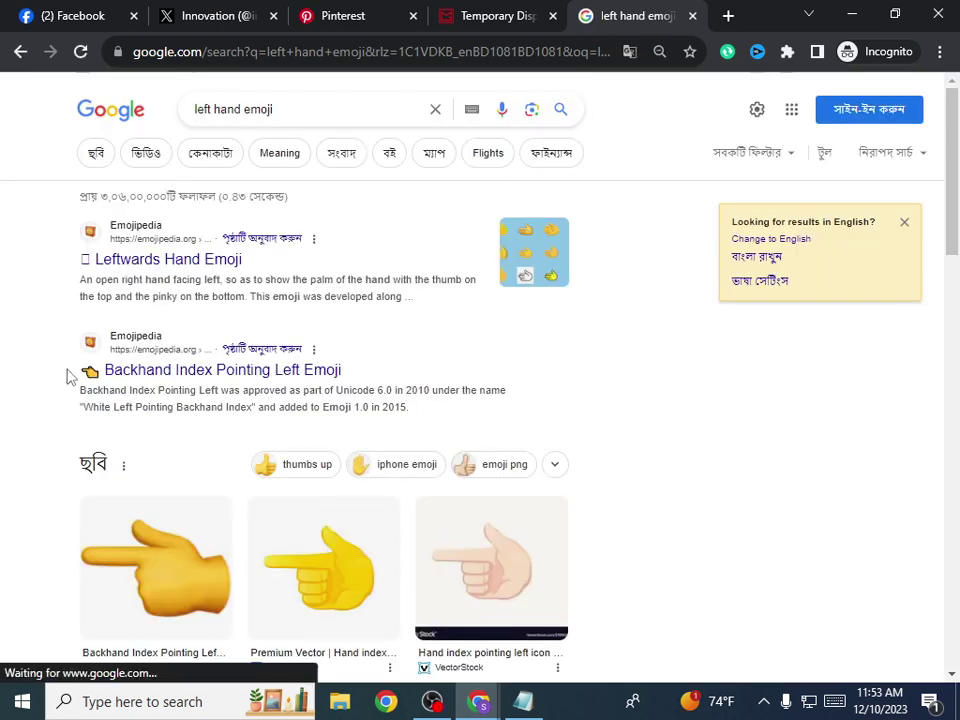
right_click(89, 371)
left_click(145, 505)
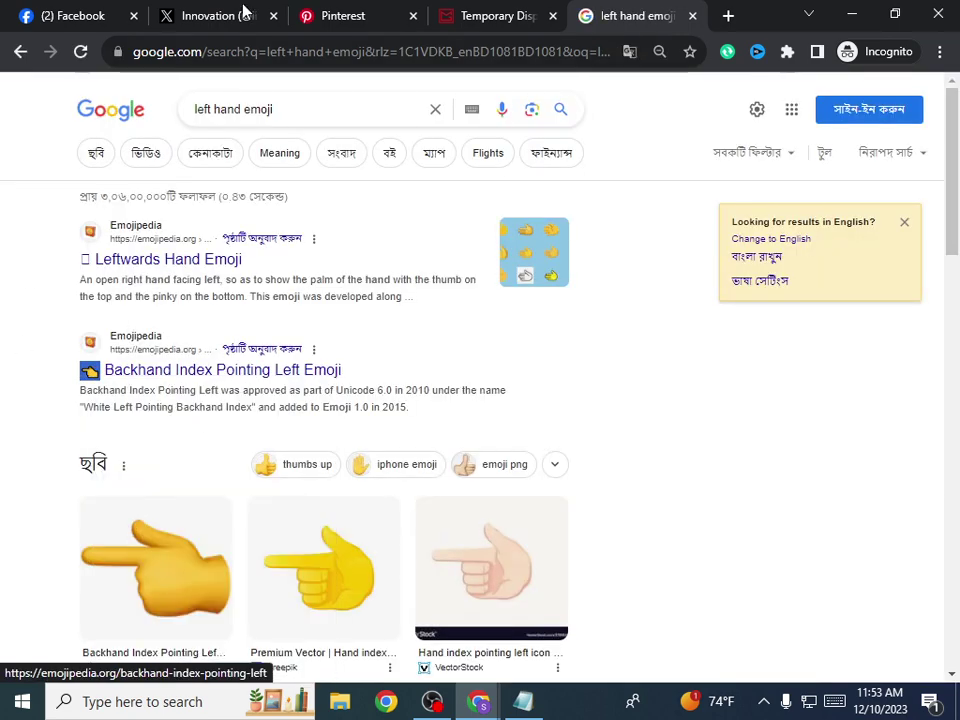
Step: Paste the 👈 emoji before "Click Here" in the About text of the Pinterest profile and save the profile
left_click(240, 14)
left_click(346, 9)
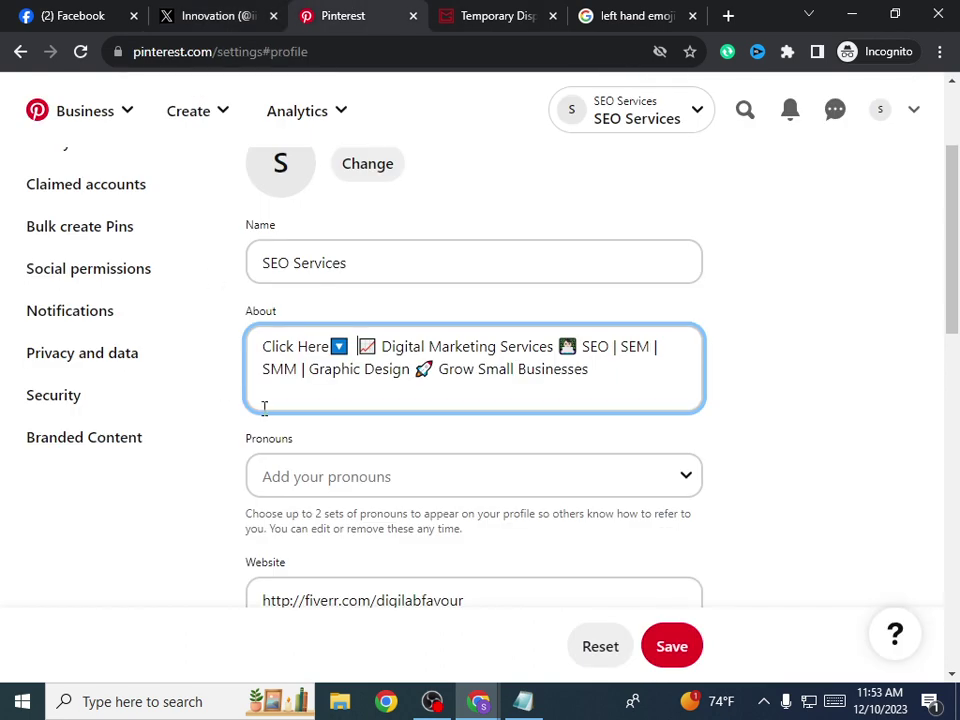
right_click(263, 345)
left_click(330, 482)
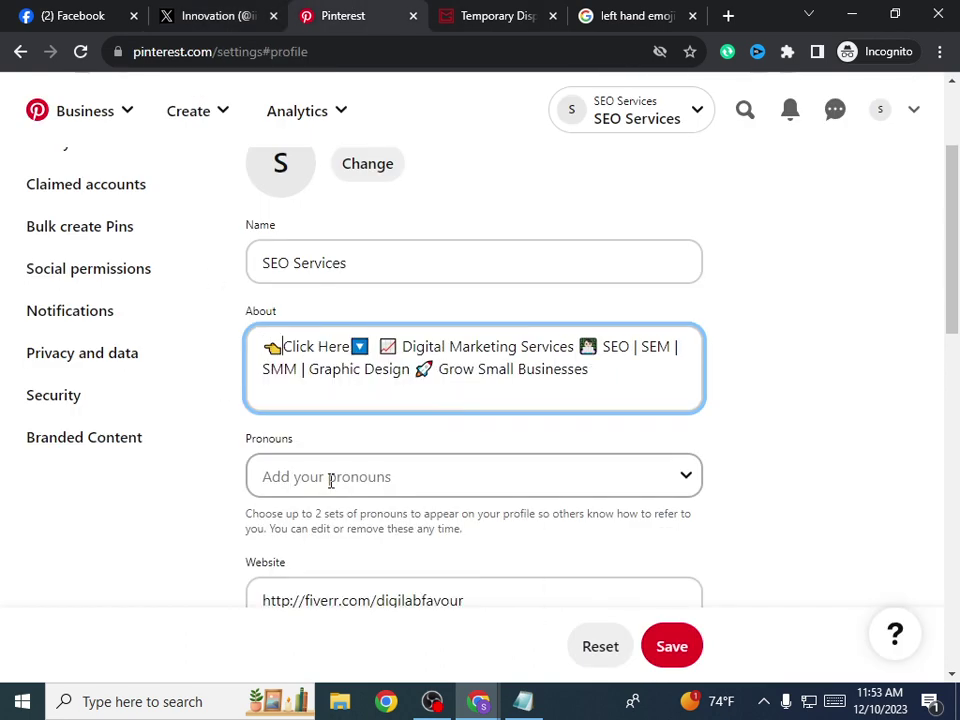
left_click(681, 647)
Step: View the public profile and check how the website link and the revised About text are displayed together
left_click(875, 113)
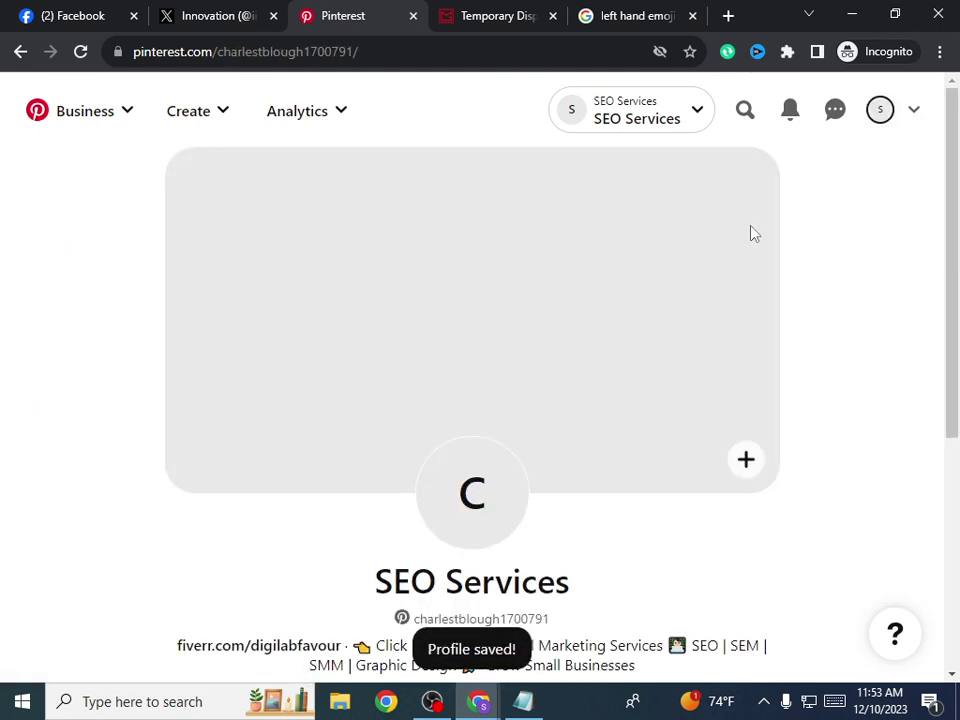
scroll(752, 235, "down", 1)
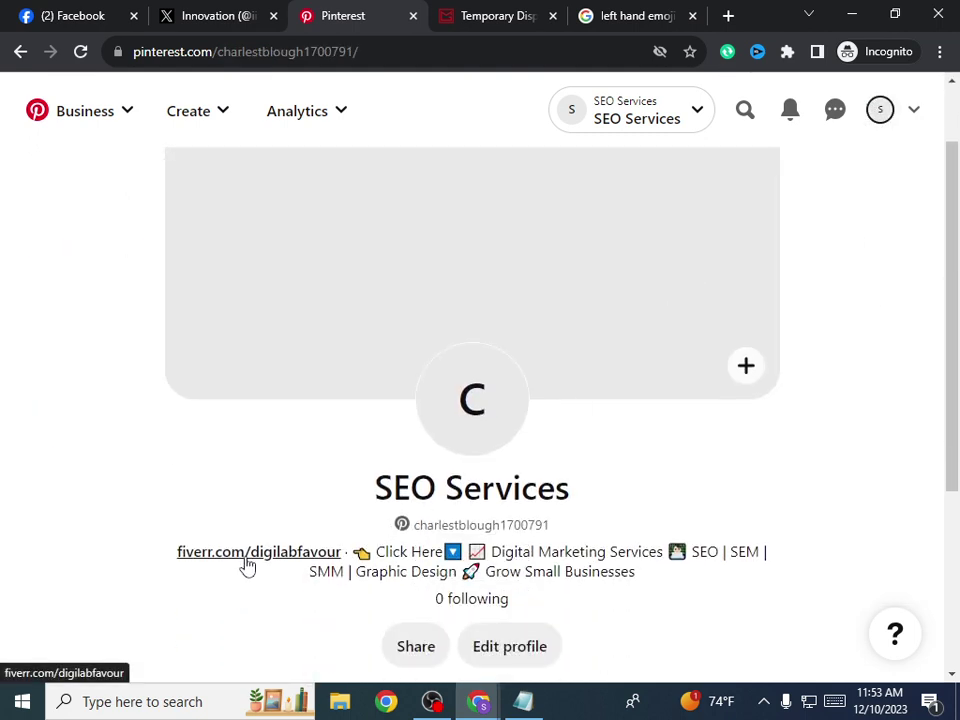
scroll(487, 590, "down", 1)
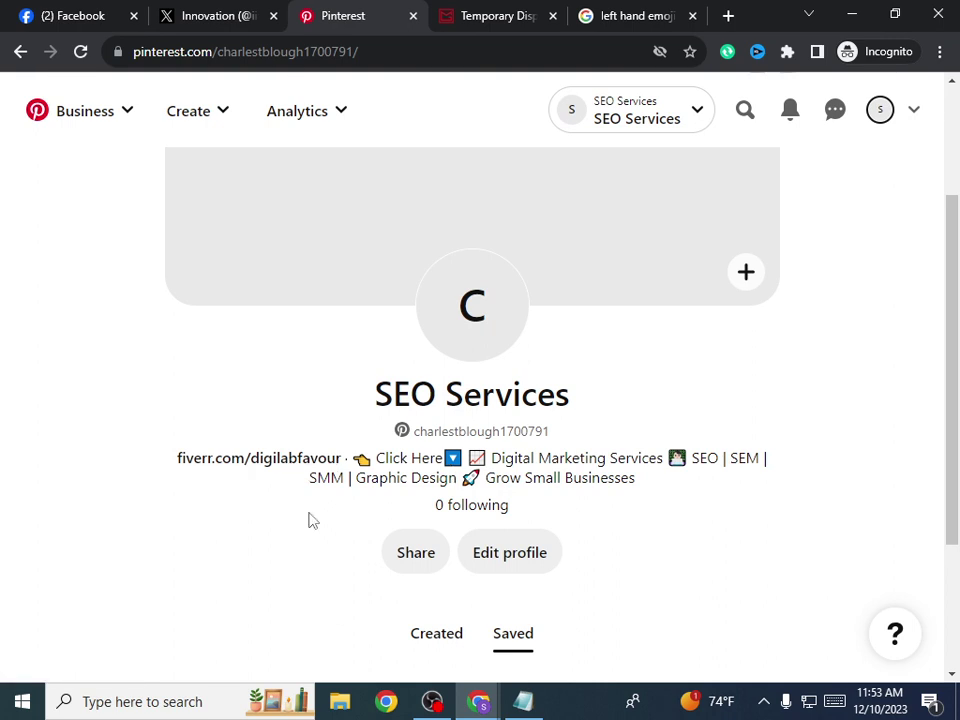
scroll(486, 547, "up", 2)
left_click(493, 523)
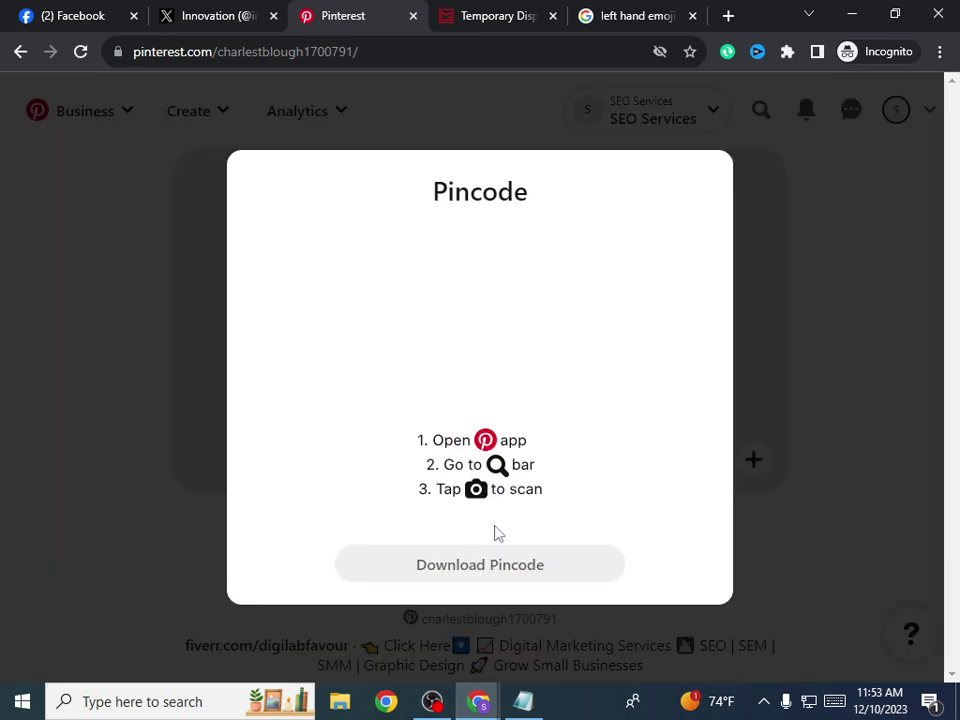
left_click(801, 270)
scroll(656, 441, "down", 3)
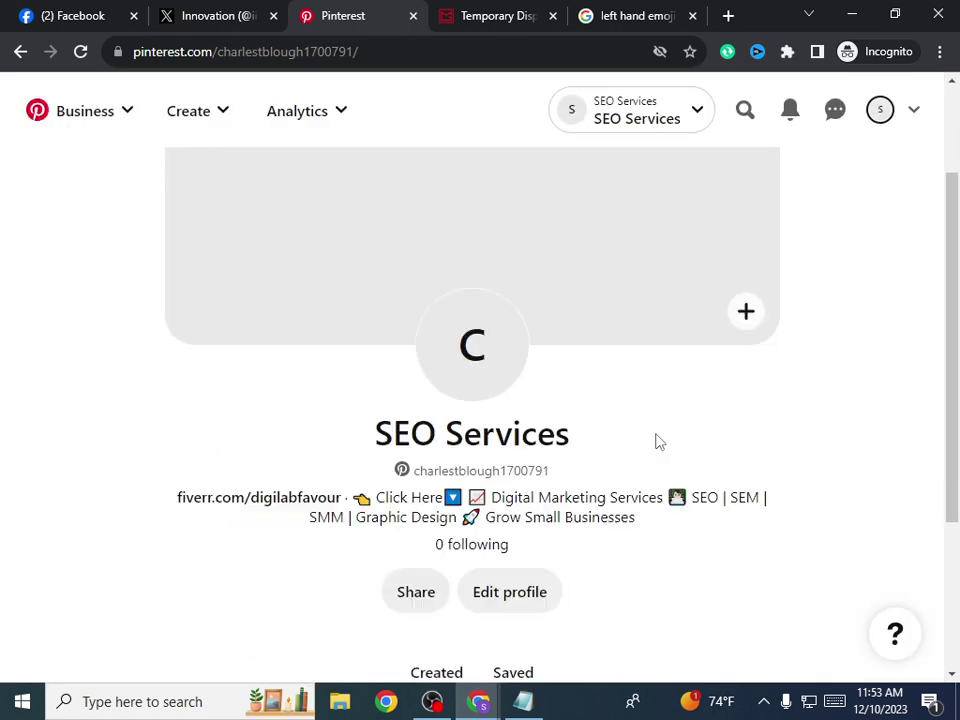
Step: Reopen the profile for editing and upload man-removebg-preview (1).png from Downloads as the profile photo
left_click(508, 455)
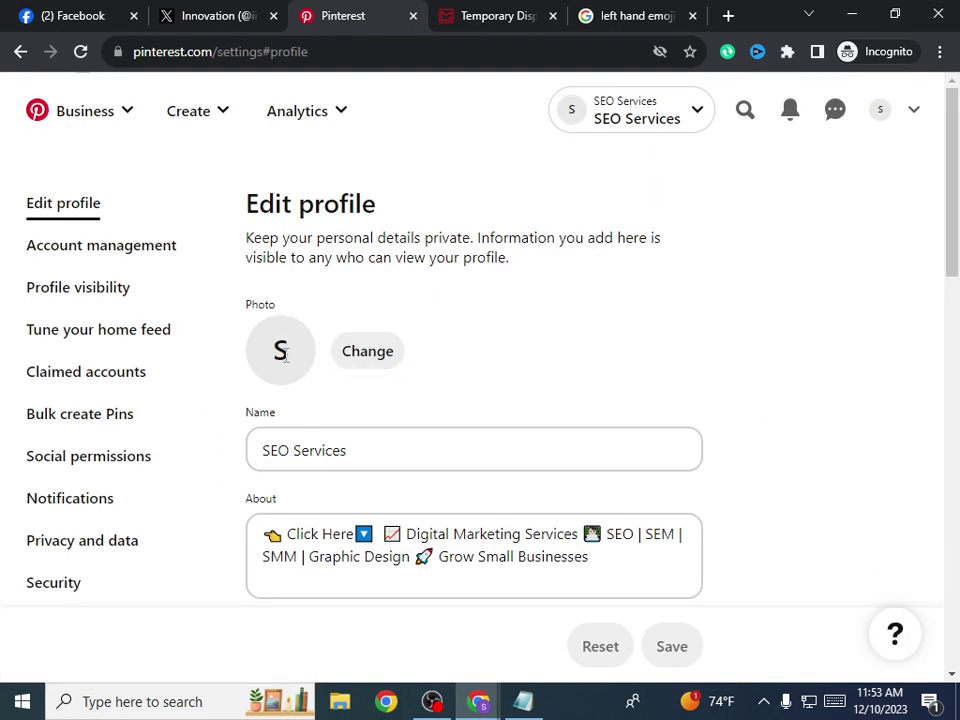
left_click(362, 353)
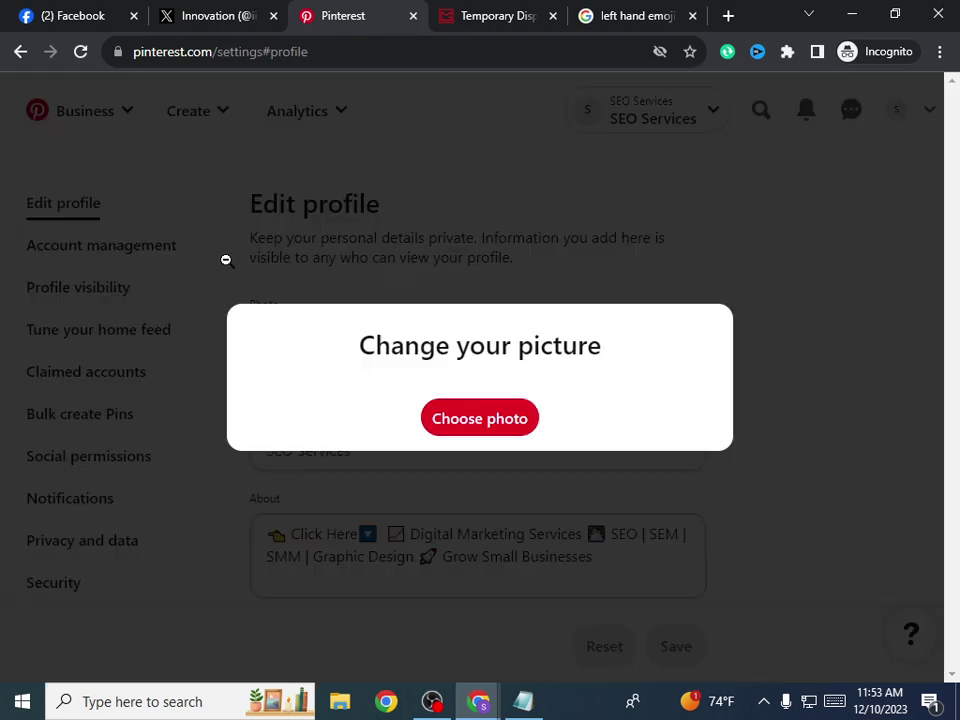
left_click(484, 433)
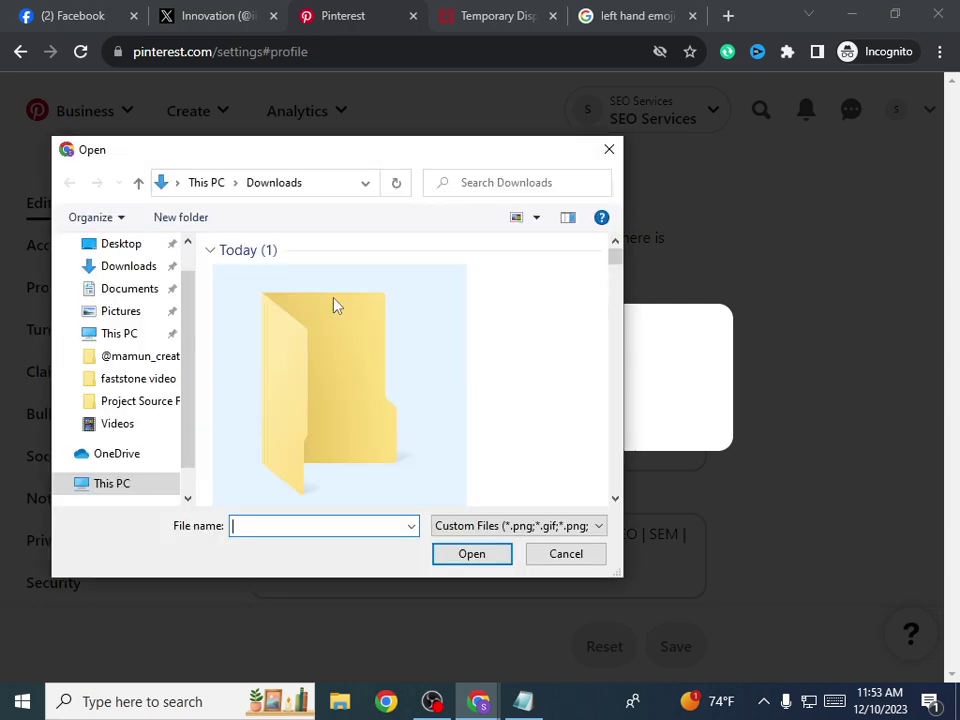
scroll(336, 343, "down", 3)
scroll(338, 342, "up", 8)
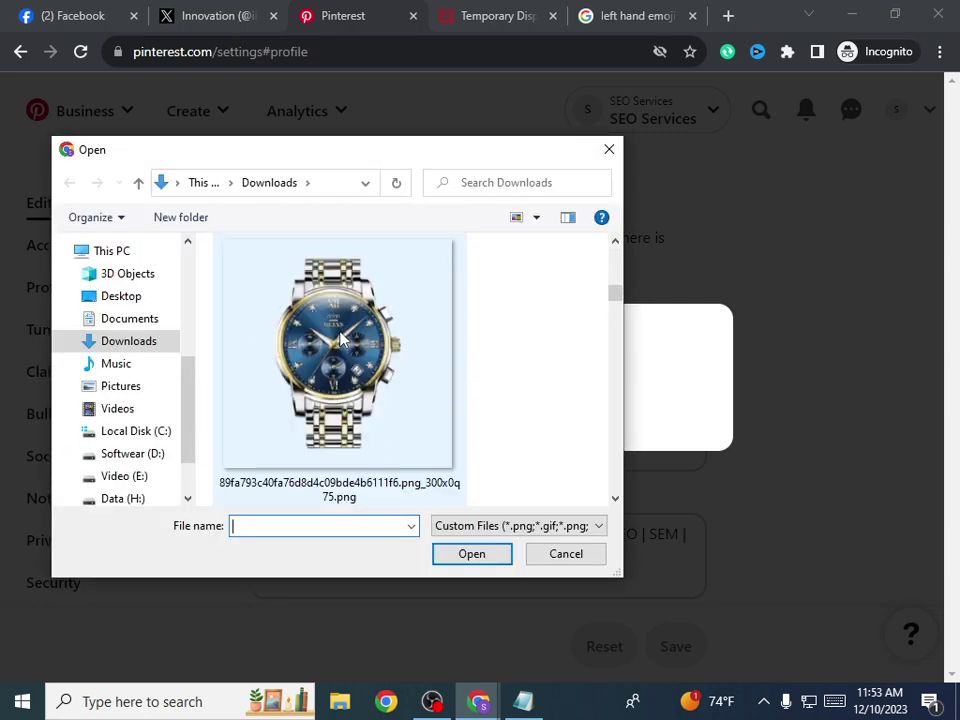
scroll(340, 340, "down", 8)
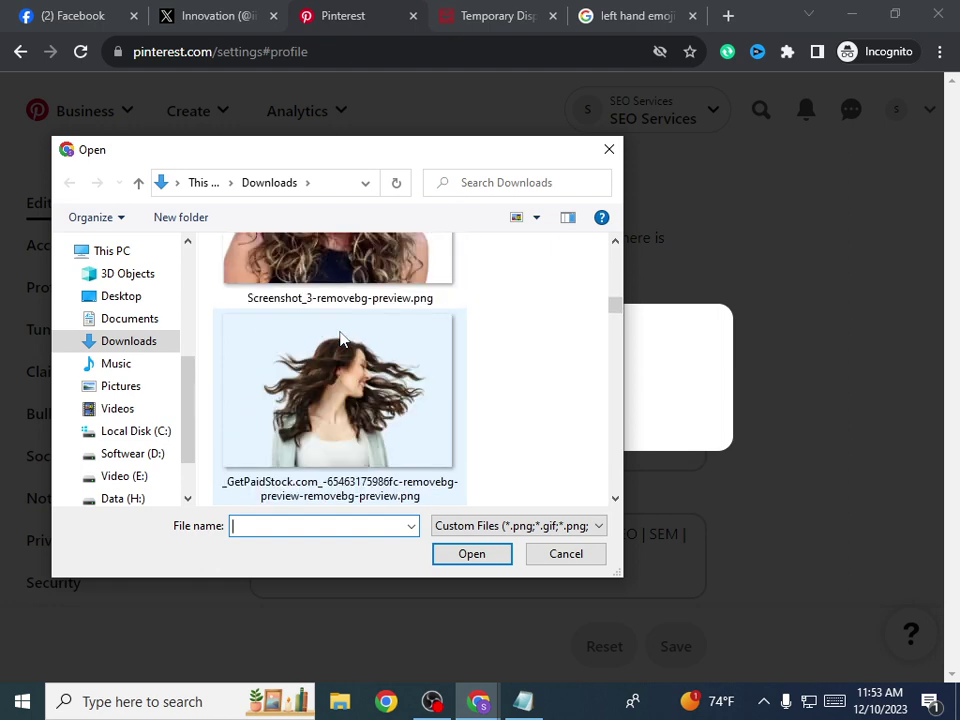
left_click(344, 361)
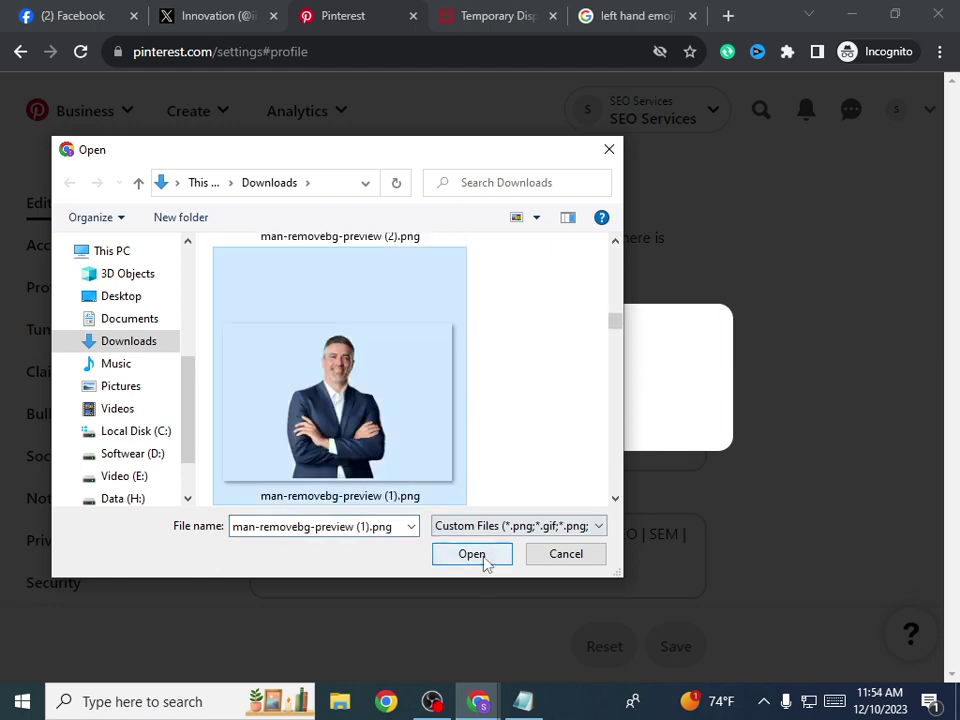
left_click(484, 556)
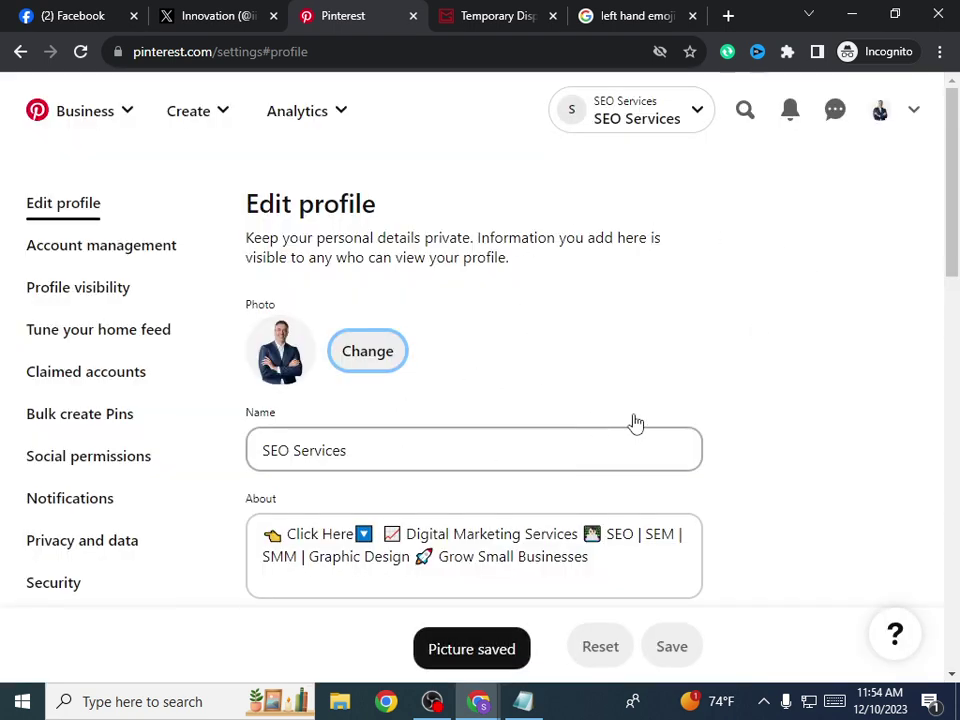
Step: Add the blue ICT circuit picture from Downloads as the profile cover image, keeping the default crop
scroll(840, 264, "down", 5)
left_click(880, 112)
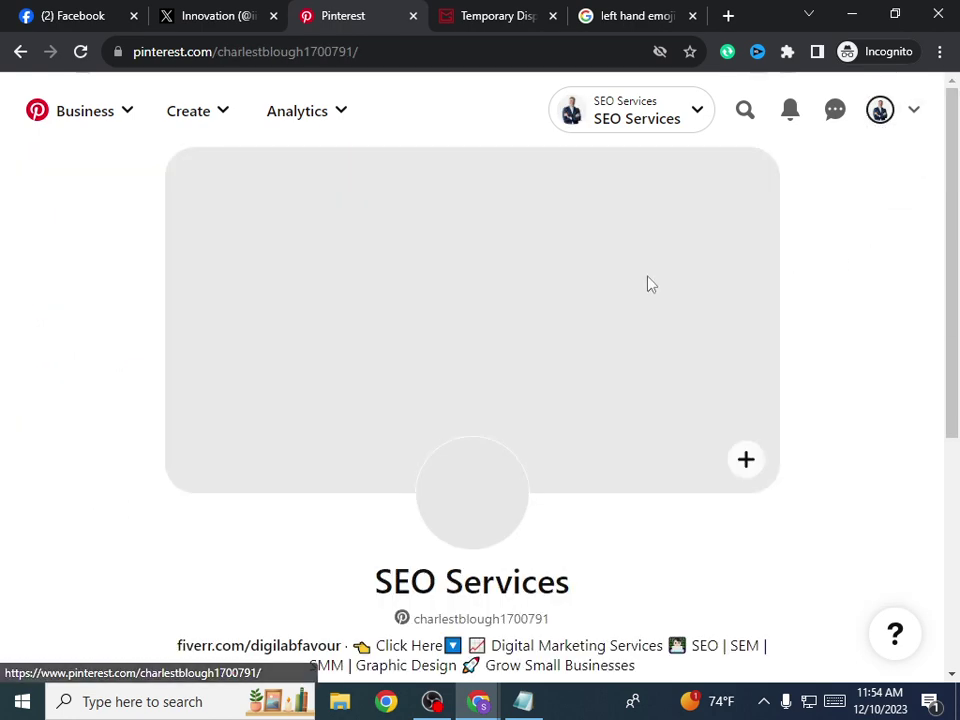
left_click(745, 460)
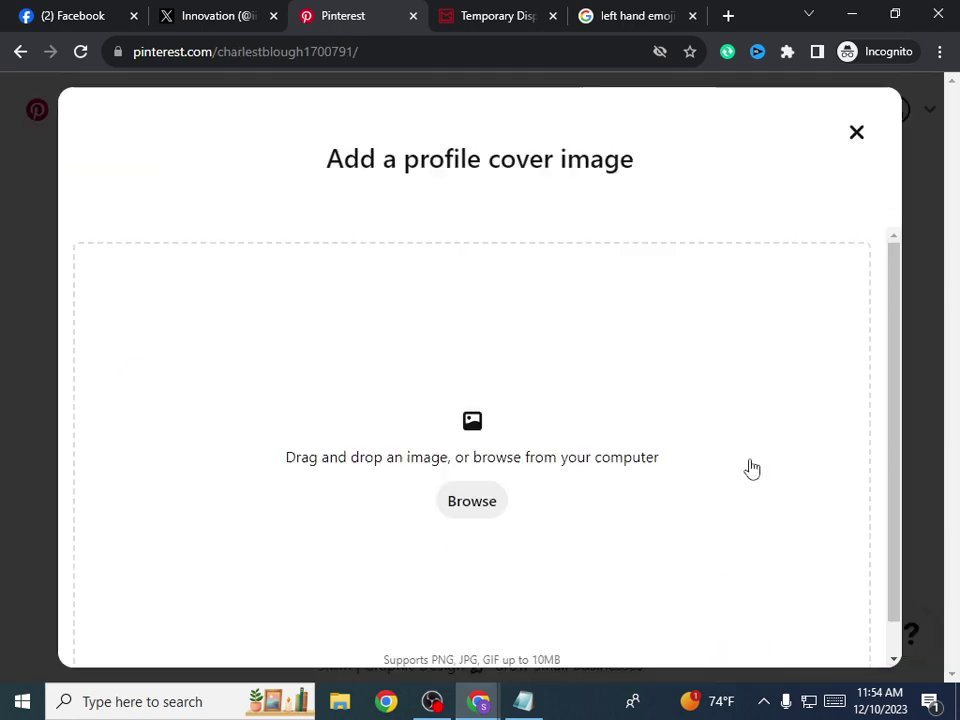
left_click(472, 502)
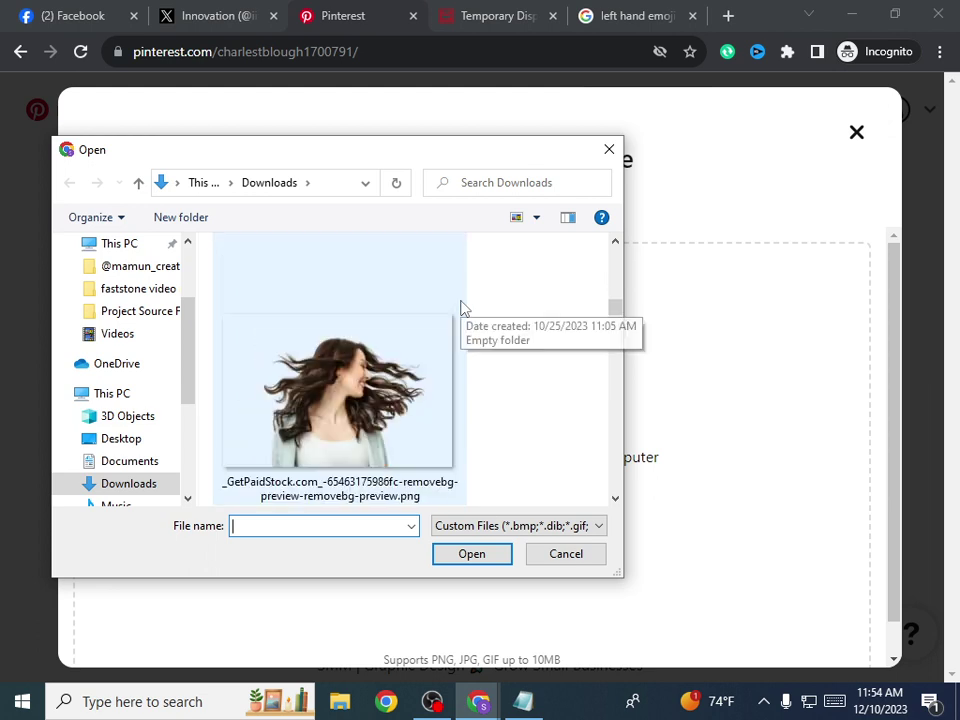
scroll(463, 308, "down", 4)
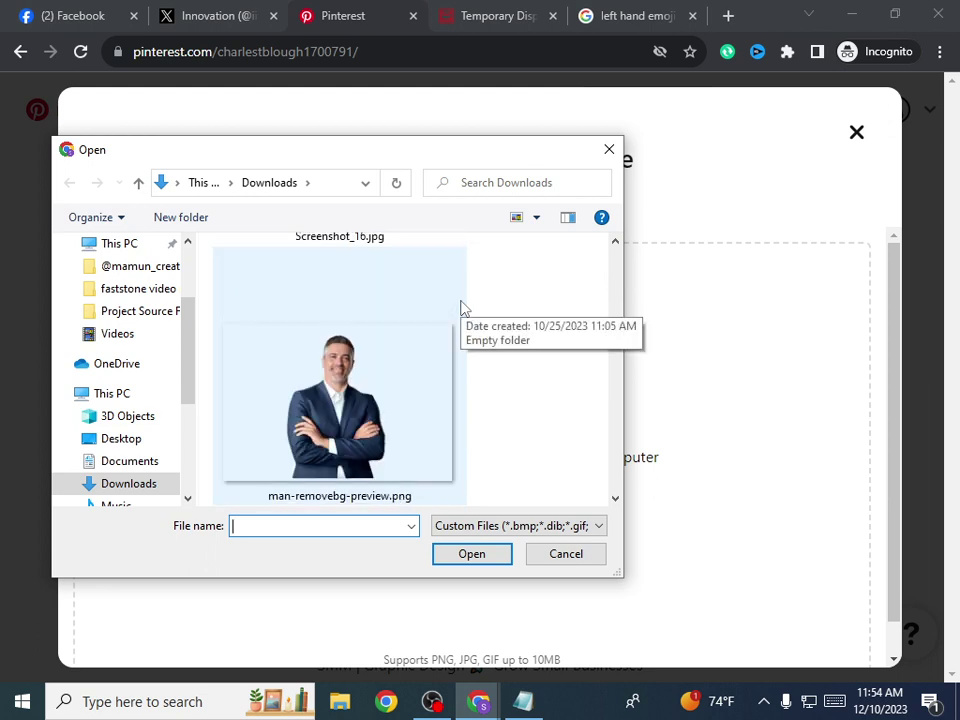
scroll(445, 345, "down", 5)
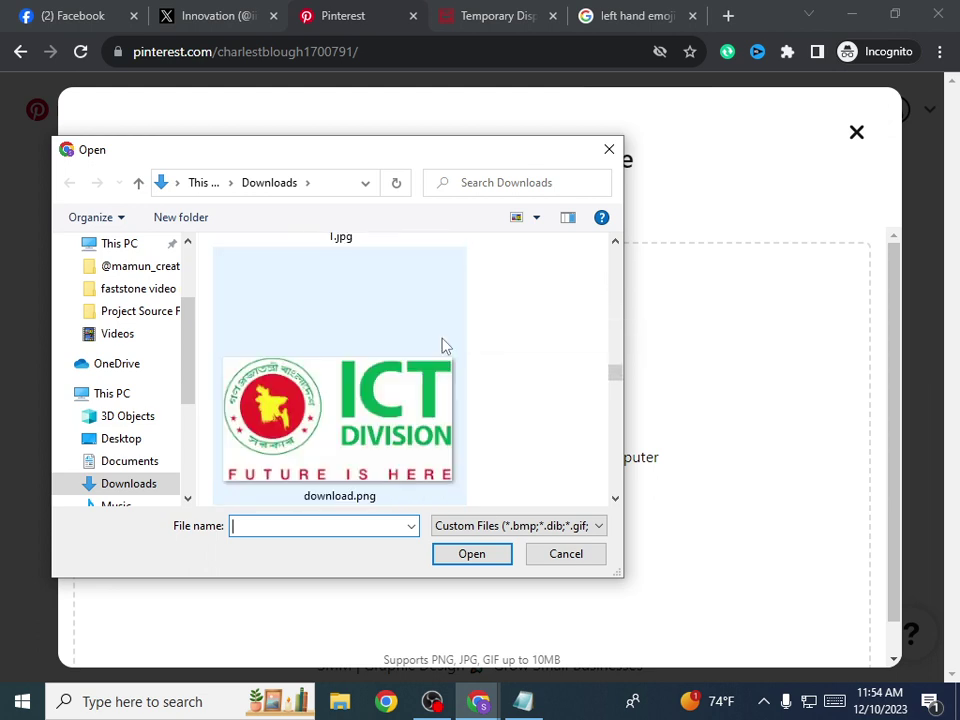
scroll(445, 345, "down", 1)
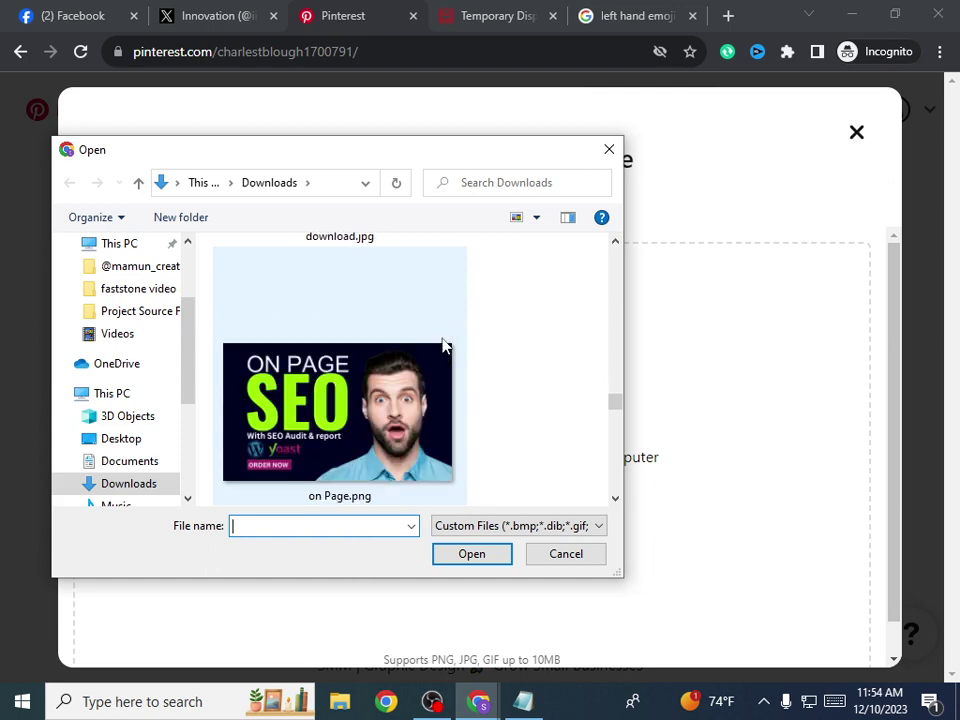
scroll(445, 345, "up", 1)
left_click(426, 354)
left_click(480, 557)
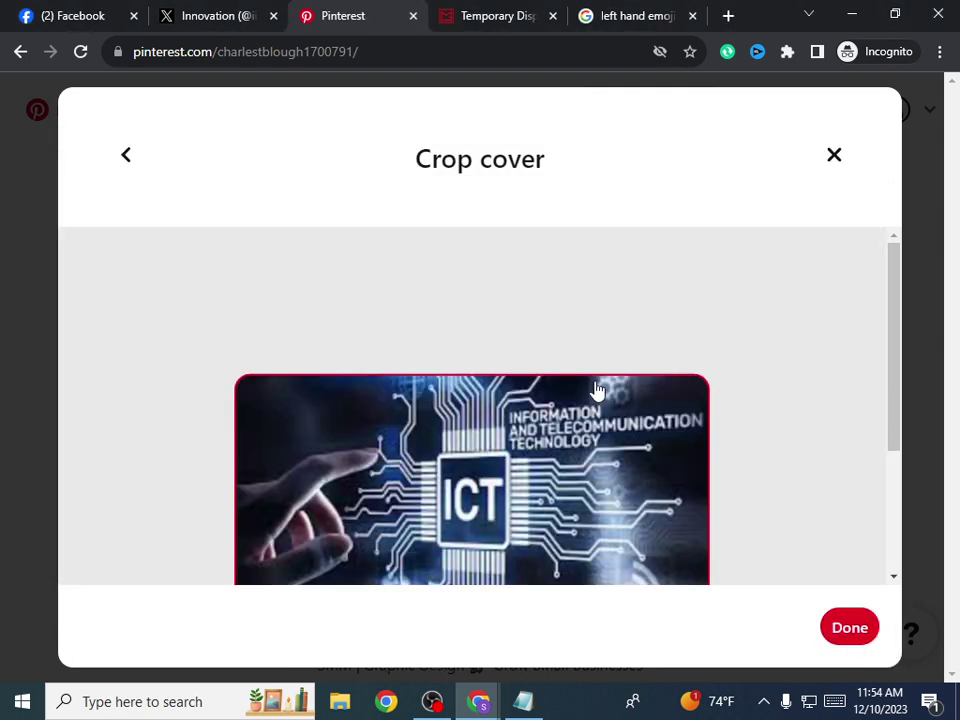
left_click(848, 627)
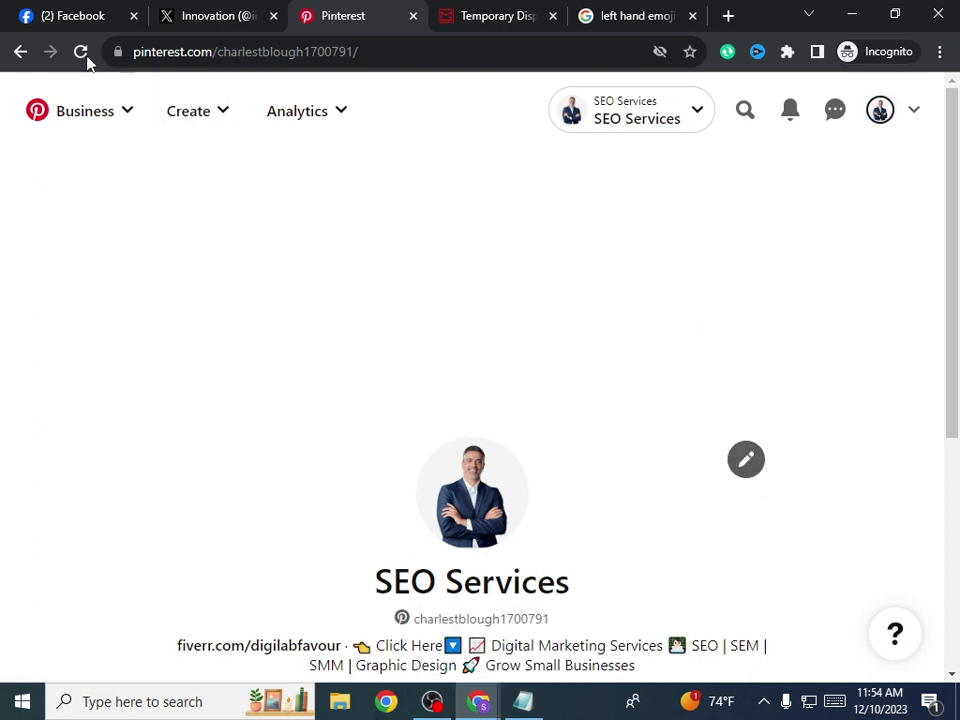
Step: Examine the profile page with its cover image, photo, About text and saved Pins section
scroll(407, 315, "down", 4)
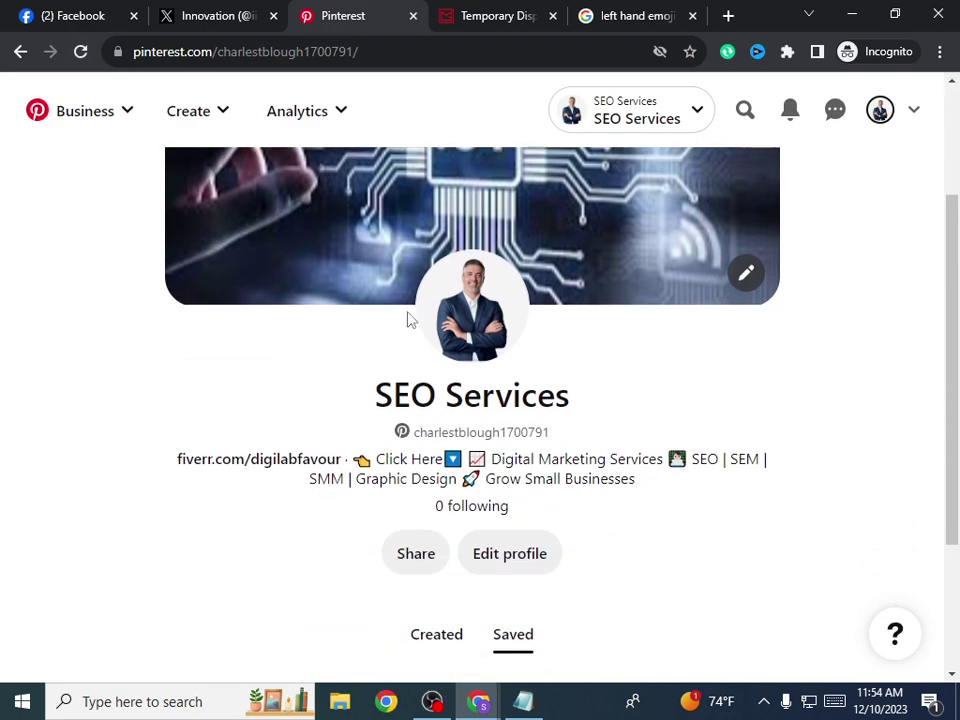
scroll(470, 260, "up", 4)
scroll(480, 380, "down", 4)
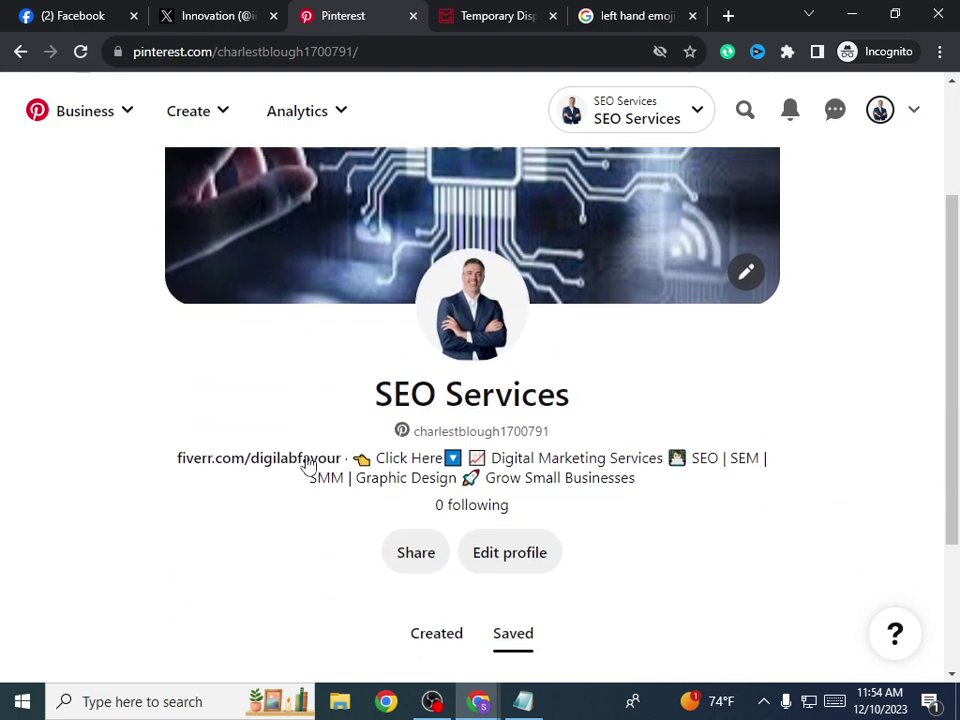
scroll(317, 482, "down", 2)
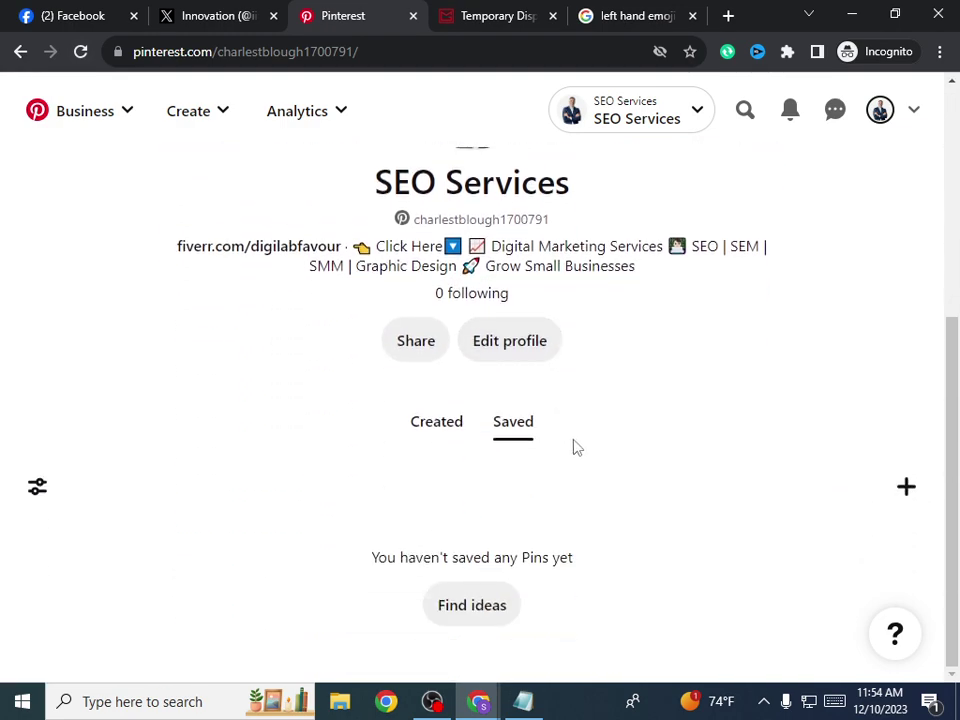
scroll(578, 446, "up", 4)
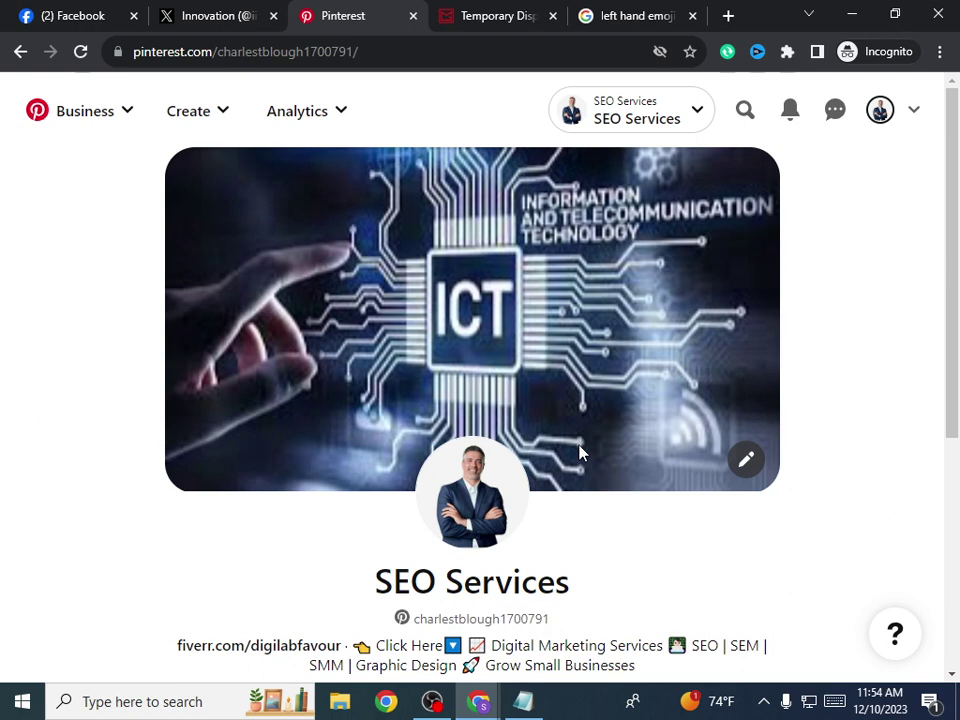
Step: Start creating a new organic Pin for the business profile
left_click(203, 119)
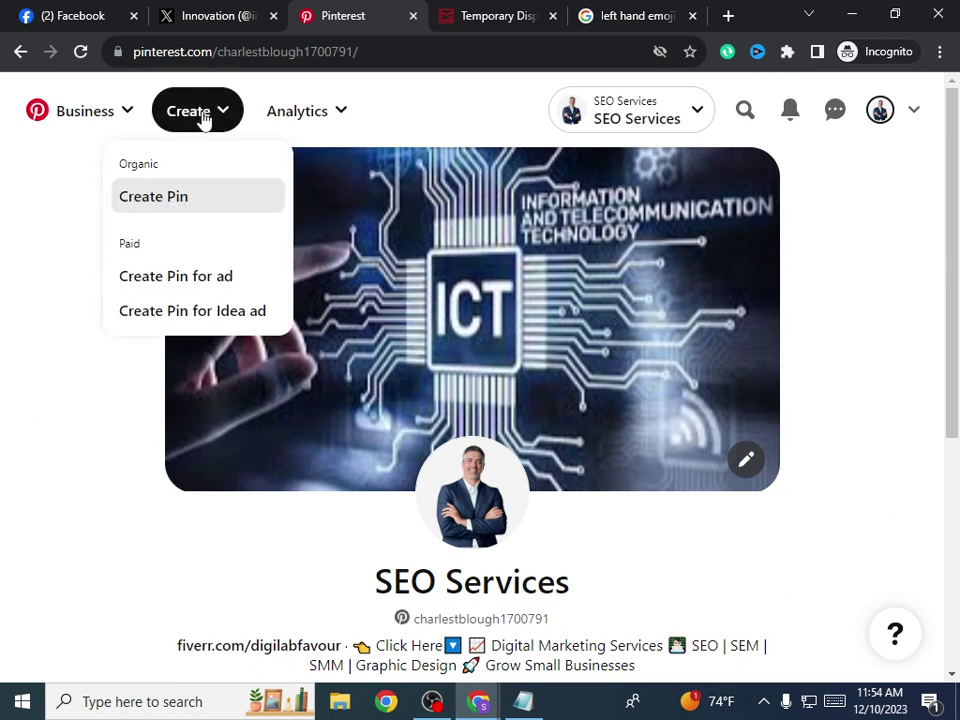
left_click(676, 120)
left_click(677, 118)
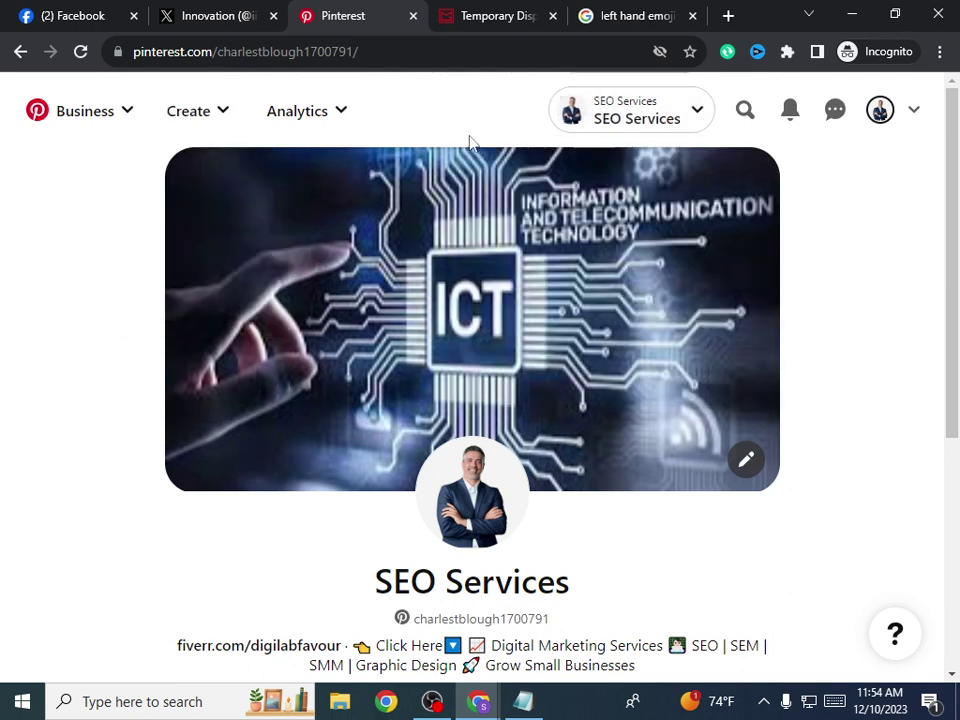
left_click(197, 111)
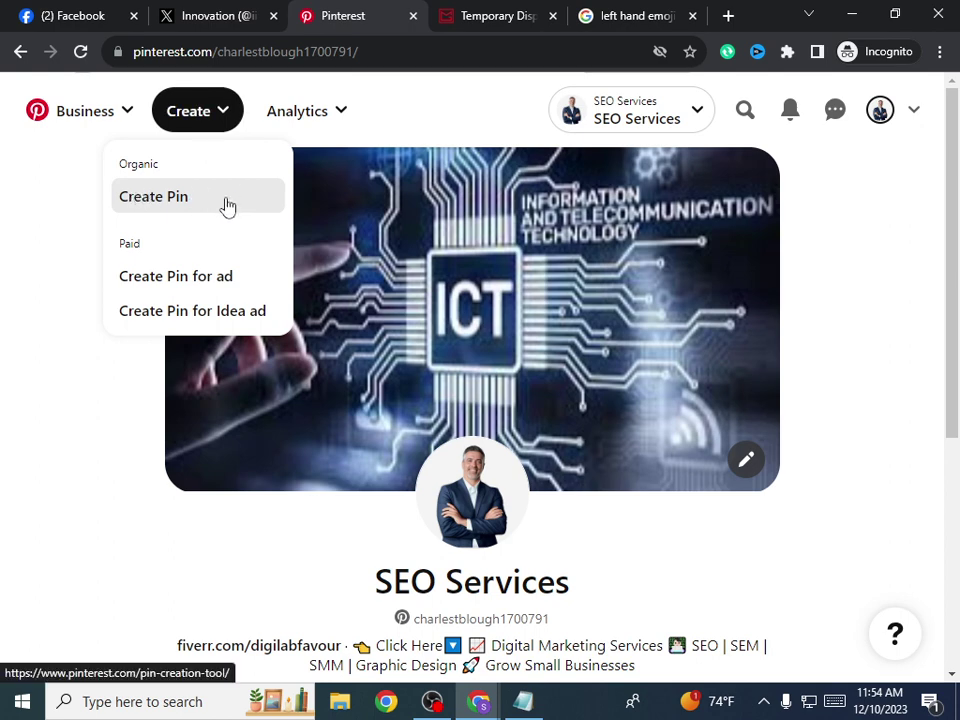
left_click(228, 206)
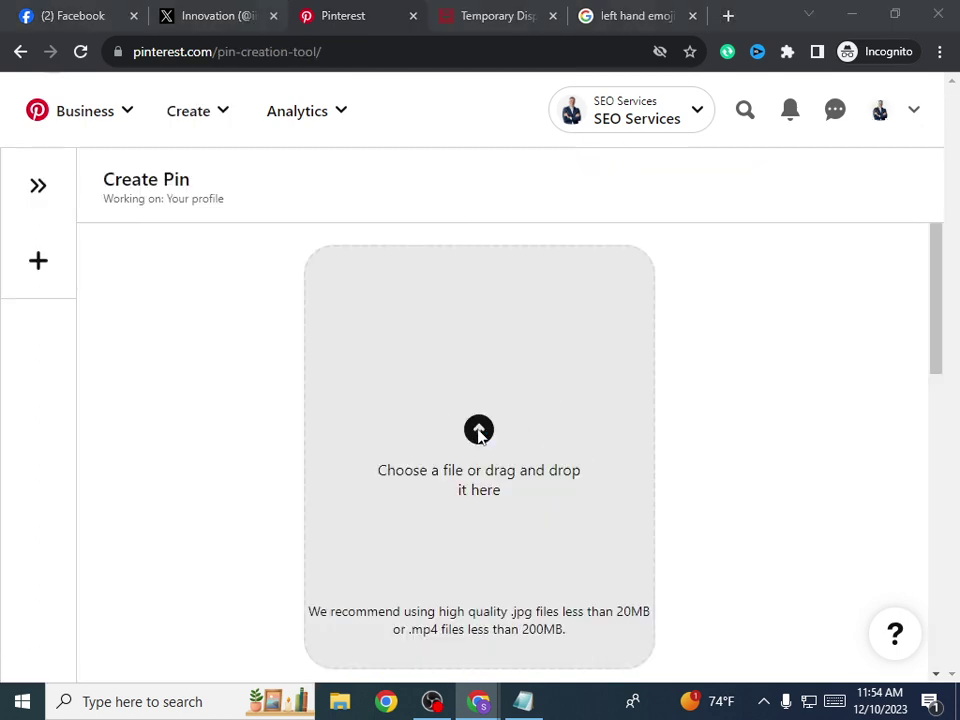
Step: Upload the ON PAGE SEO graphic with the surprised man from Downloads as the Pin's media
left_click(480, 428)
scroll(300, 343, "down", 3)
scroll(318, 350, "down", 6)
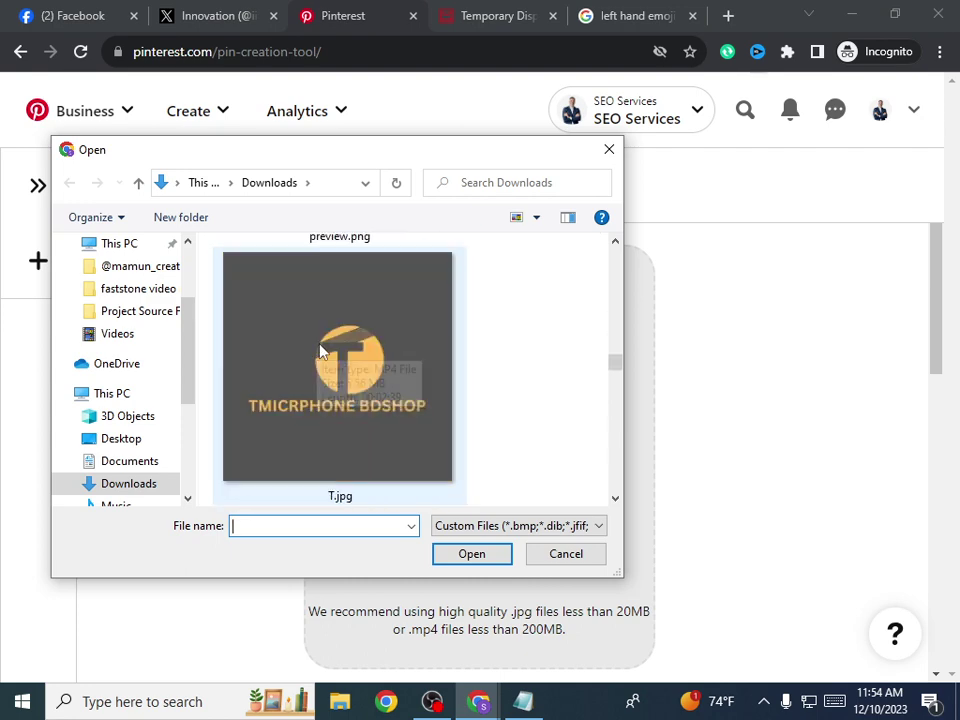
scroll(318, 350, "down", 3)
scroll(390, 354, "down", 2)
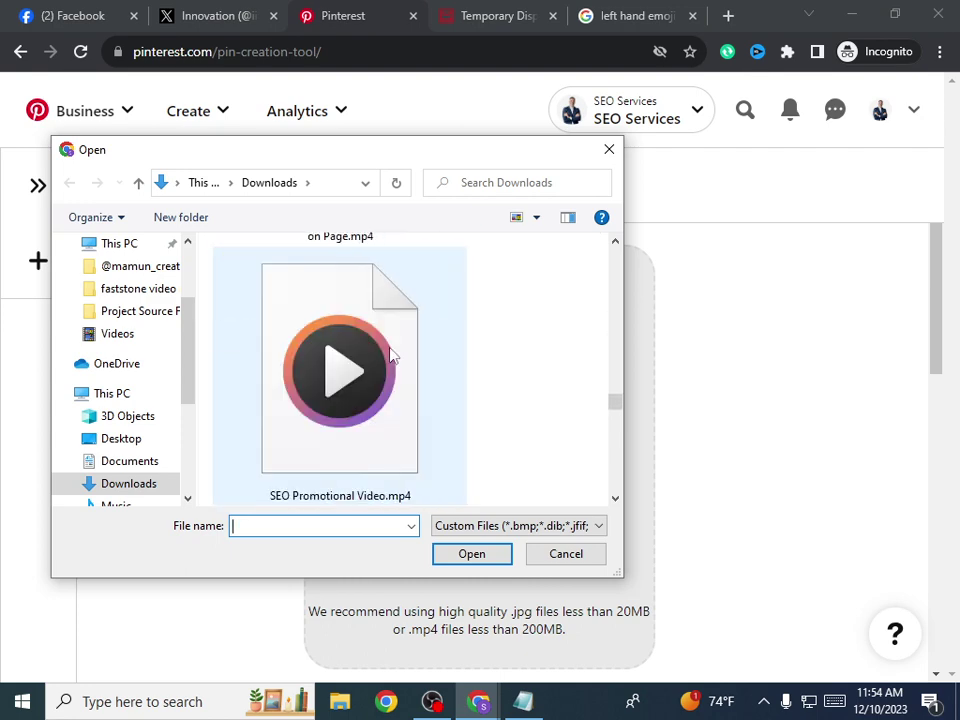
left_click(390, 358)
left_click(471, 554)
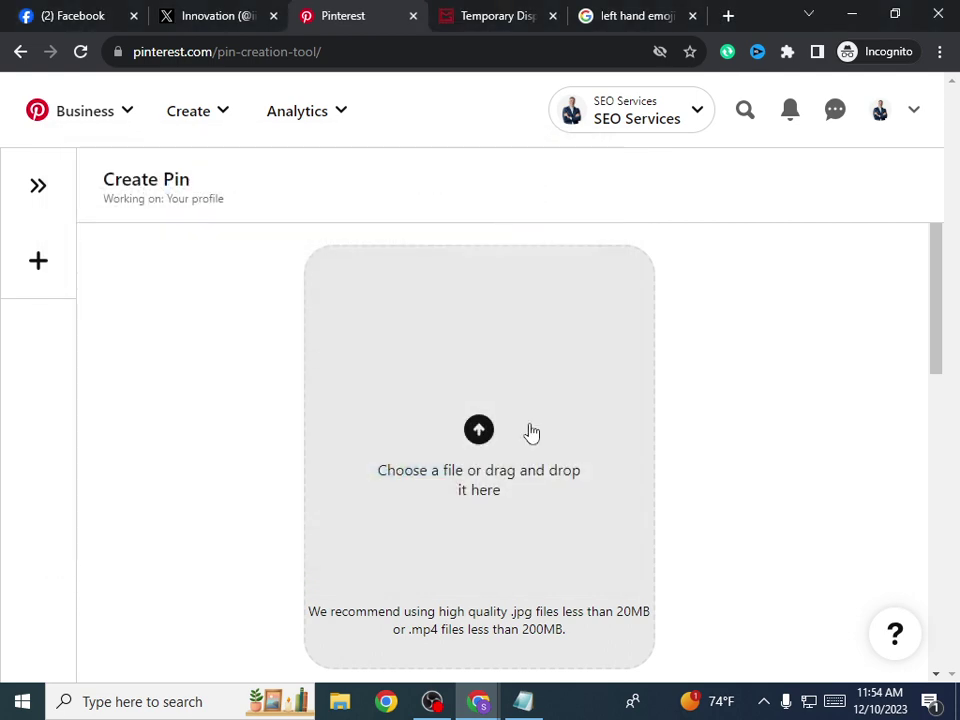
Step: Reduce the browser zoom to 75% to fit the Pin form and start editing the title
scroll(408, 478, "down", 2)
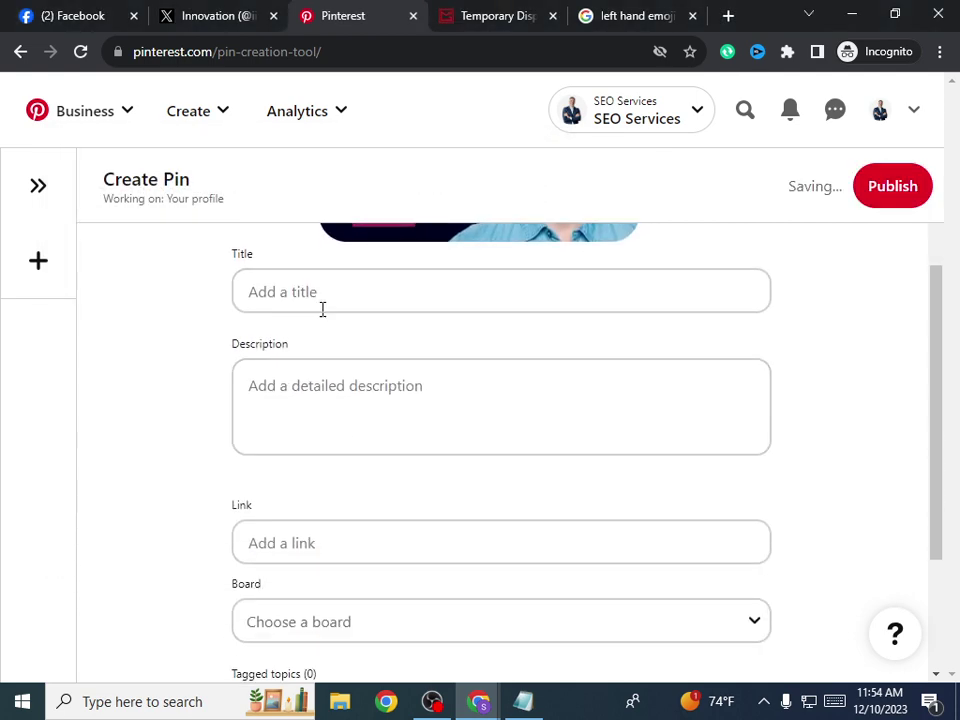
left_click(939, 52)
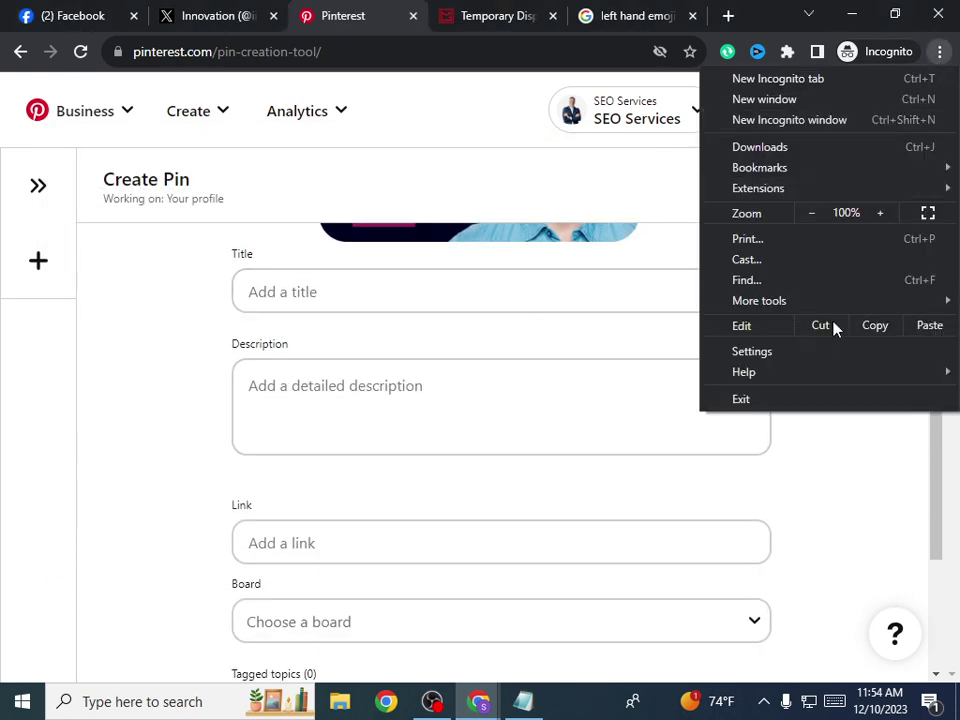
left_click(821, 217)
left_click(821, 217)
left_click(821, 217)
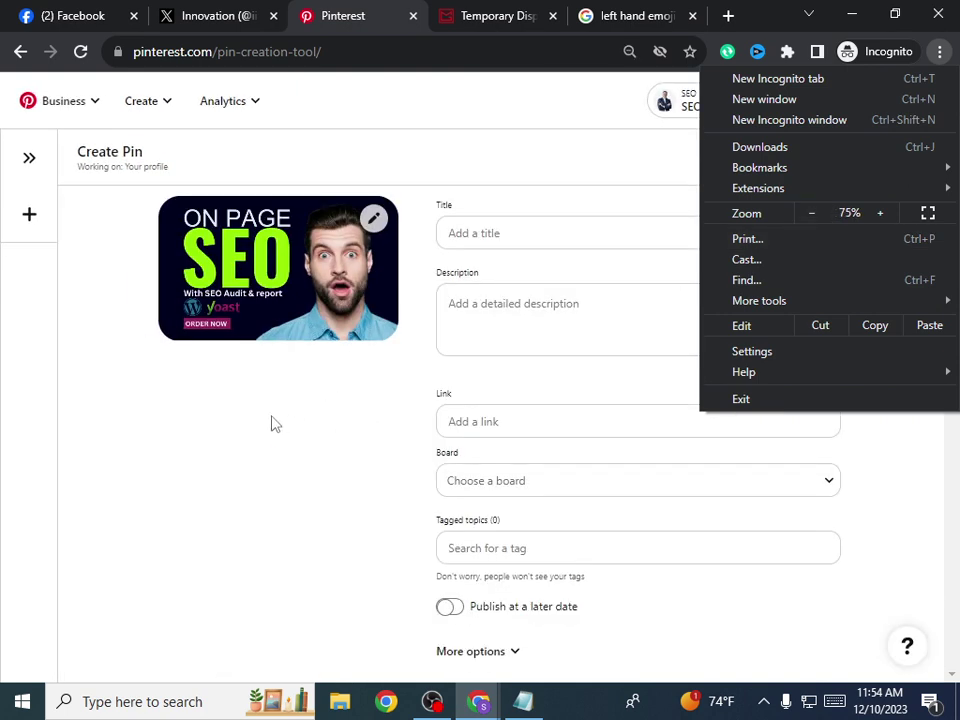
left_click(410, 386)
left_click(488, 245)
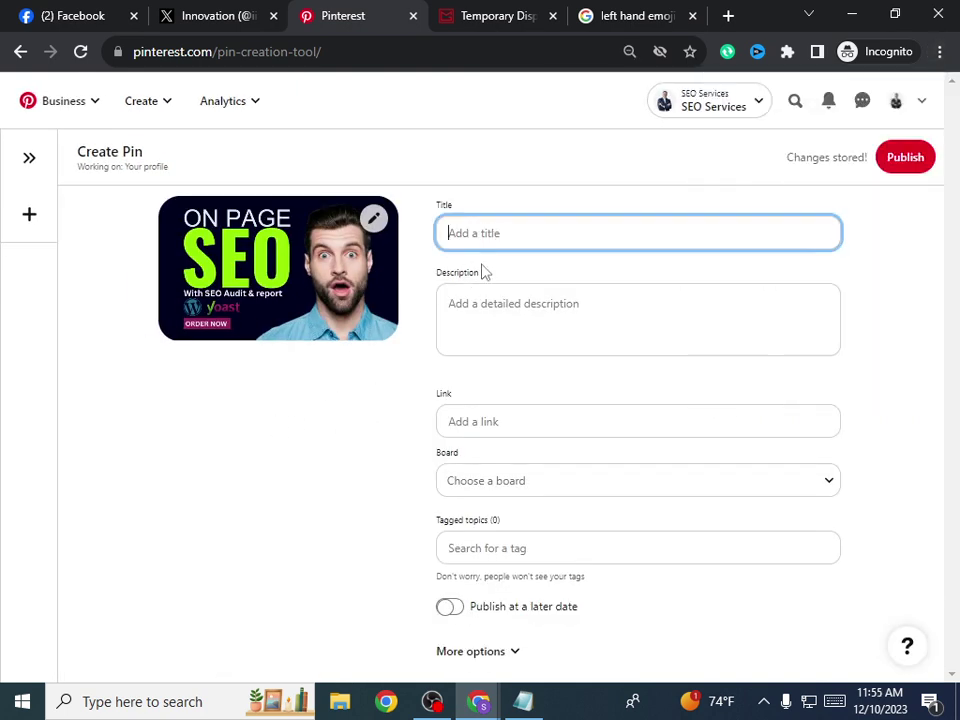
Step: Open the Business hub in a separate browser tab and switch to it, keeping the Pin draft open
right_click(71, 104)
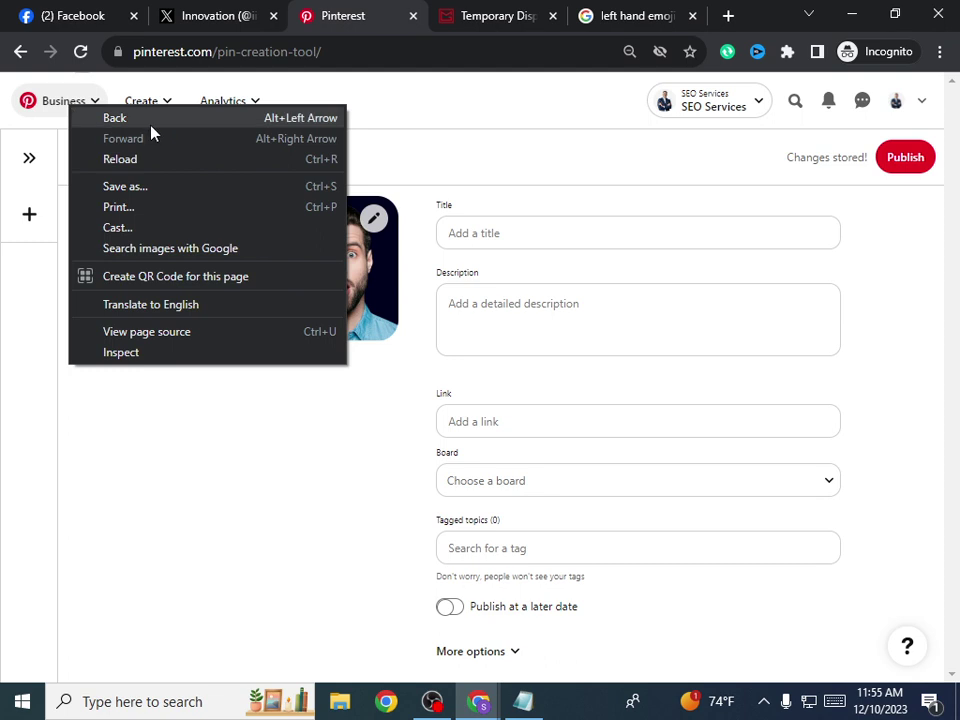
left_click(565, 110)
left_click(88, 104)
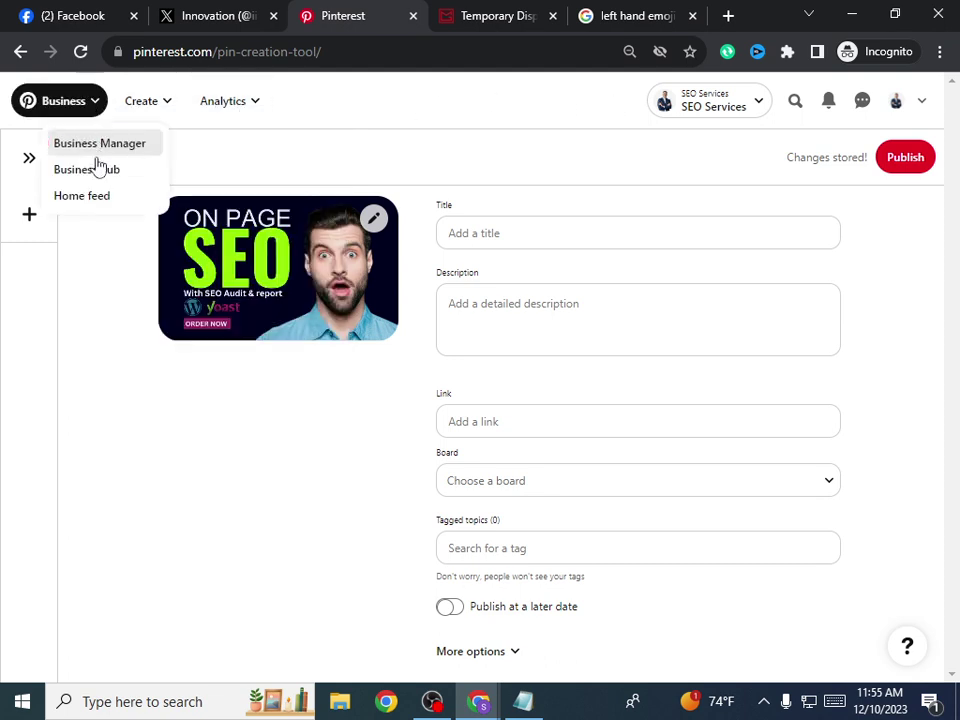
right_click(86, 172)
left_click(118, 180)
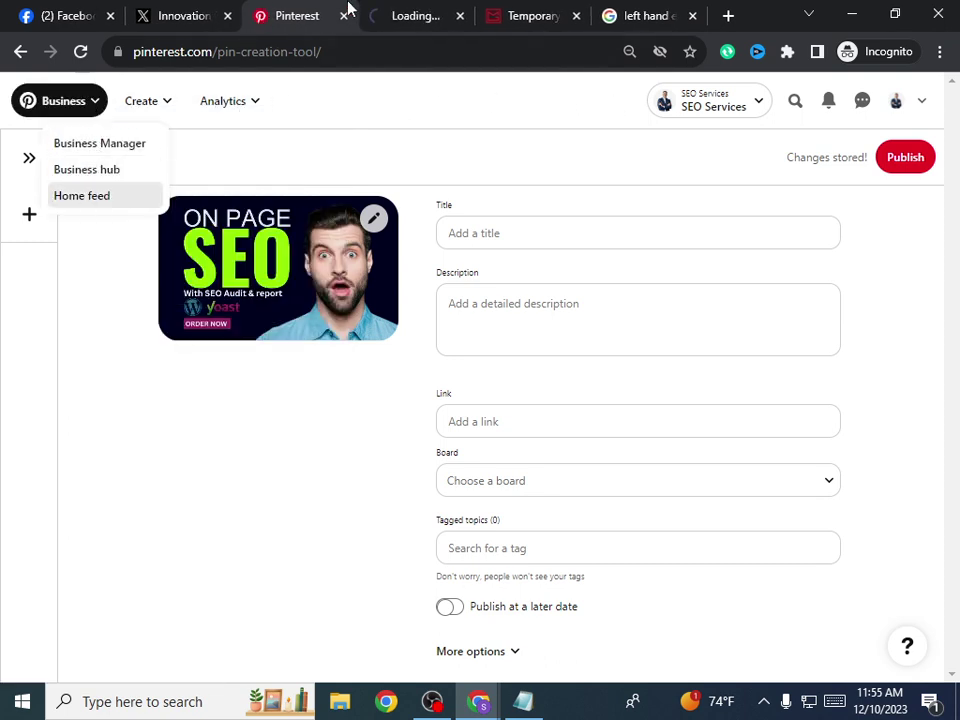
left_click(392, 20)
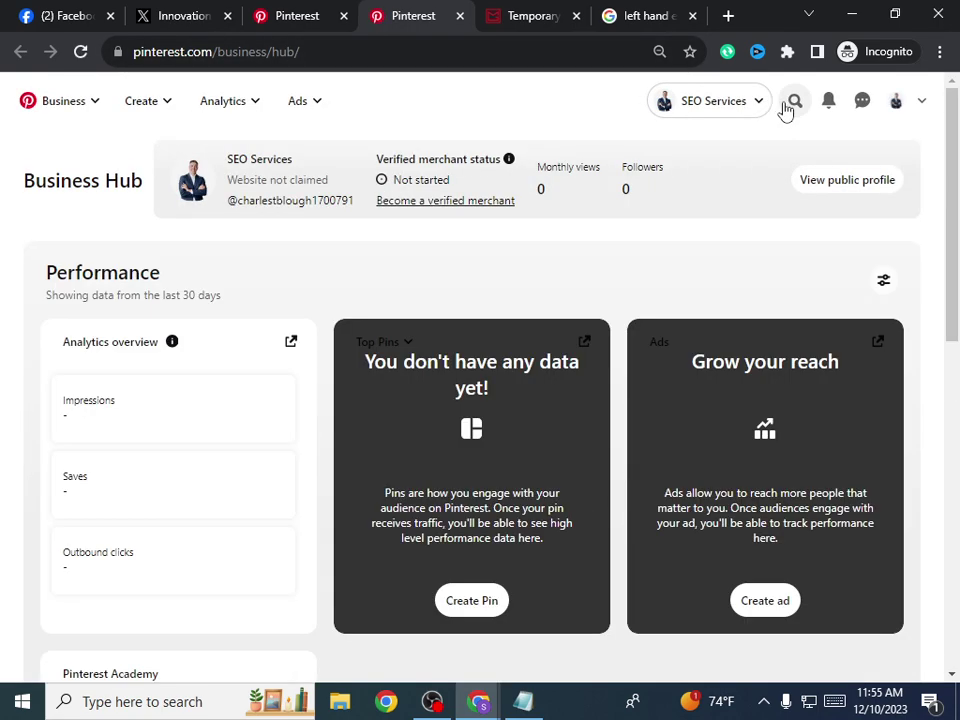
Step: Search Pinterest for "seo services" using the suggested search term
left_click(788, 101)
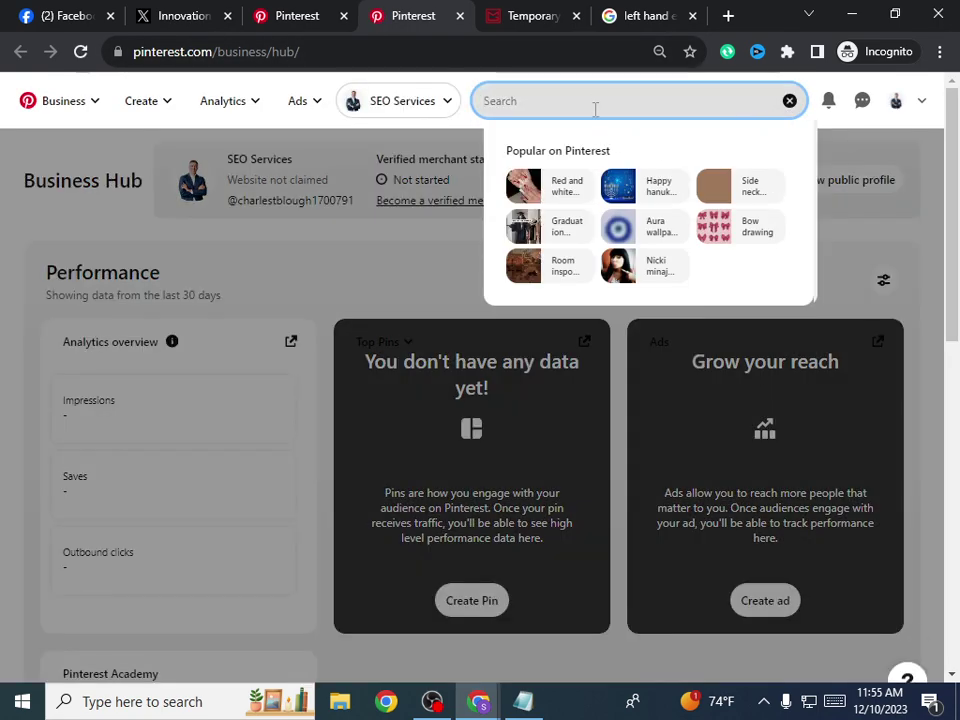
type("s")
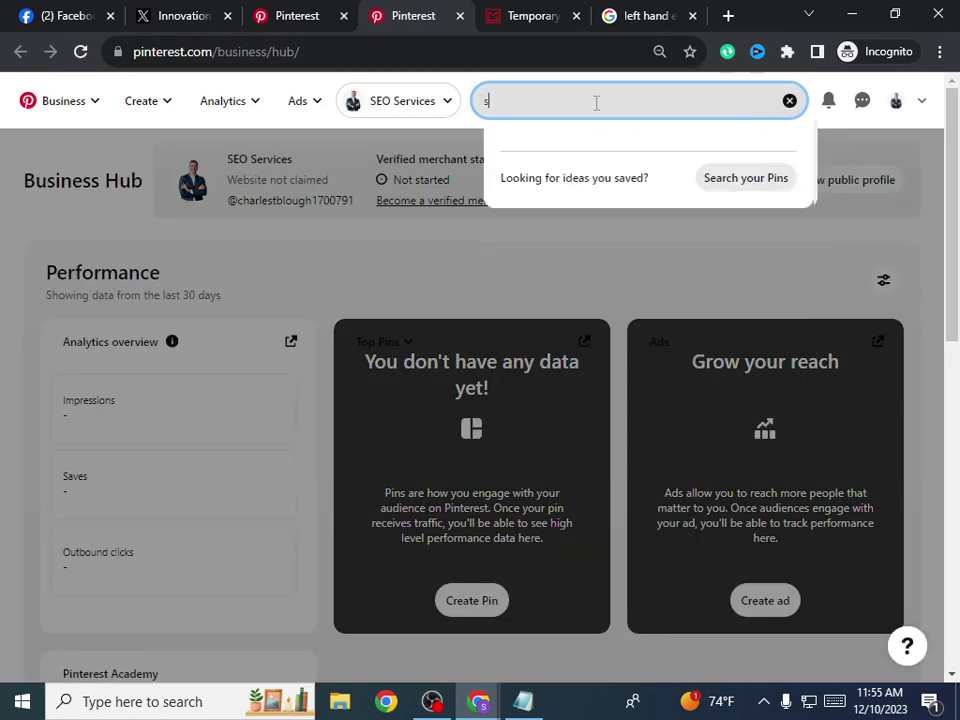
type("eo")
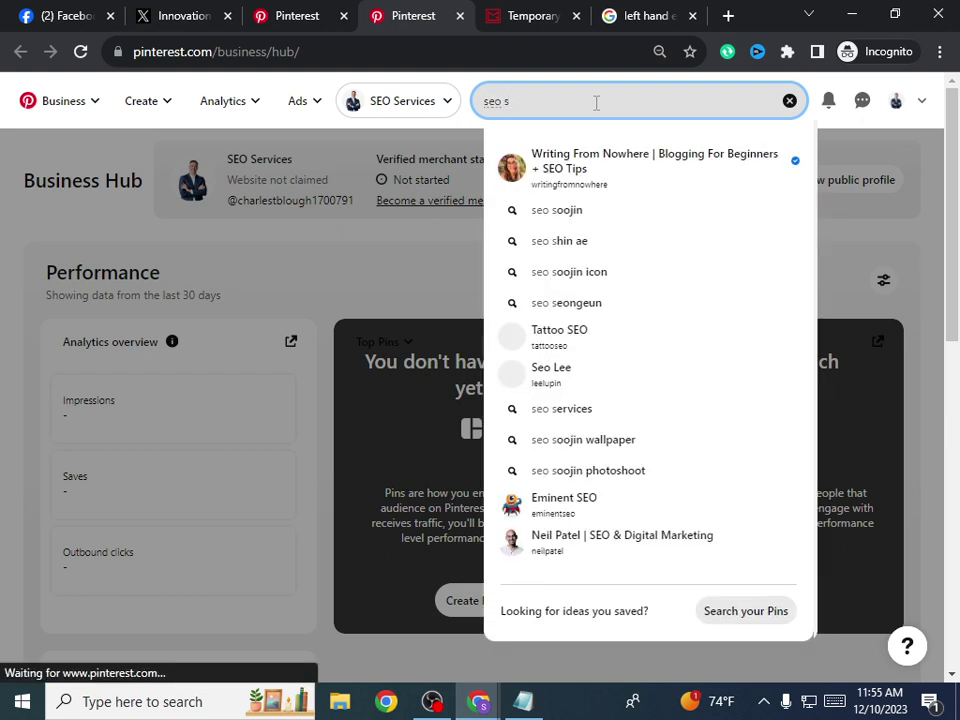
type(" s")
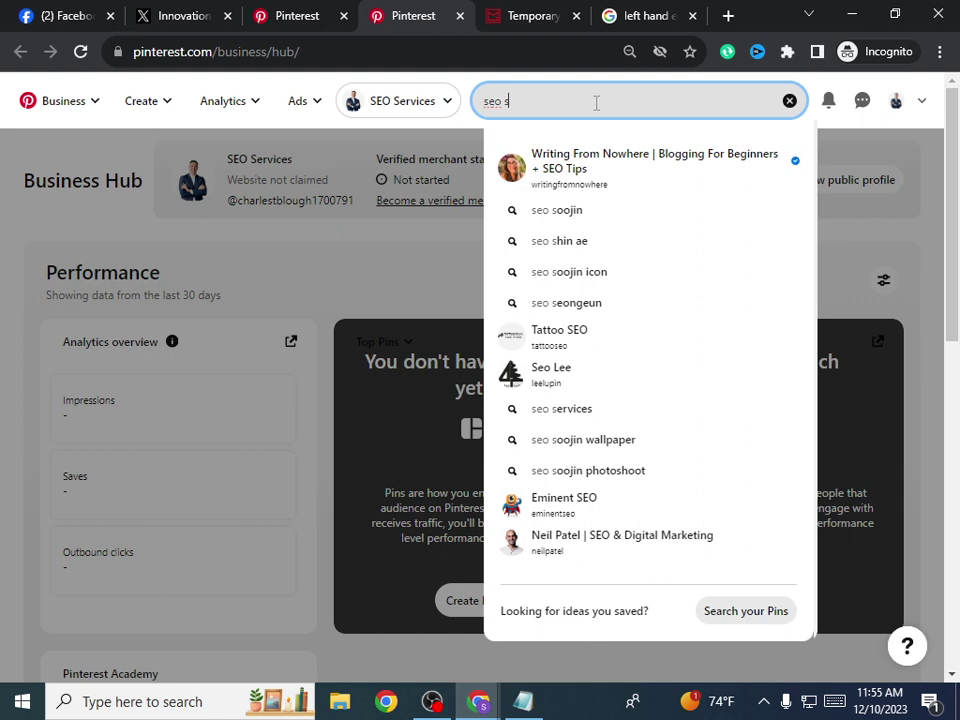
type("ervi")
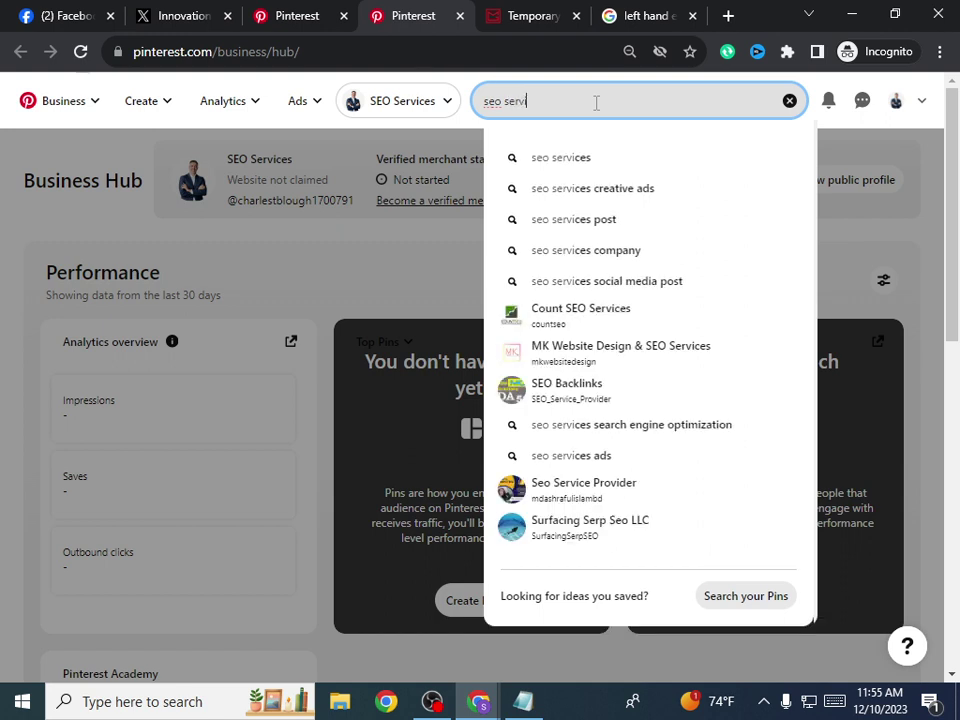
left_click(572, 157)
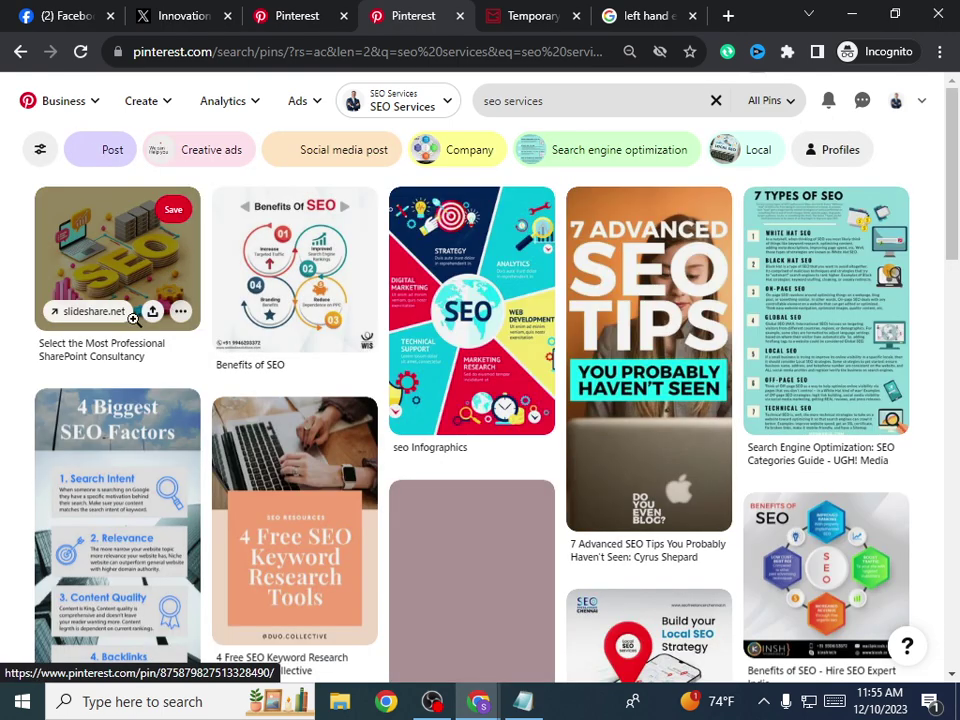
Step: Open the Benefits of SEO Pin from the search results and copy its title
left_click(275, 277)
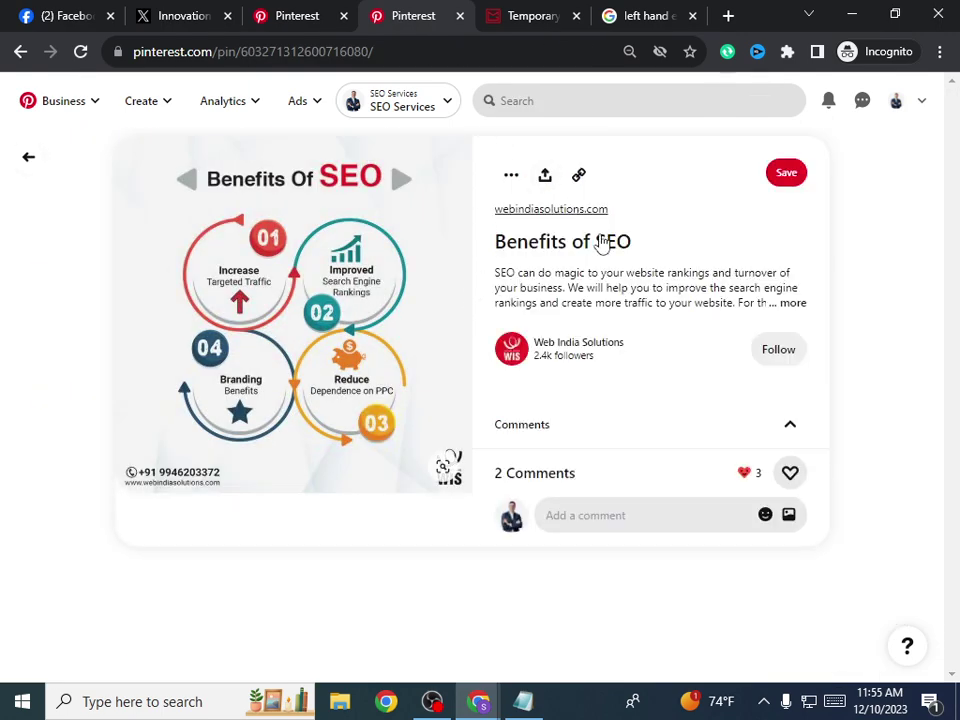
left_click_drag(497, 244, 648, 233)
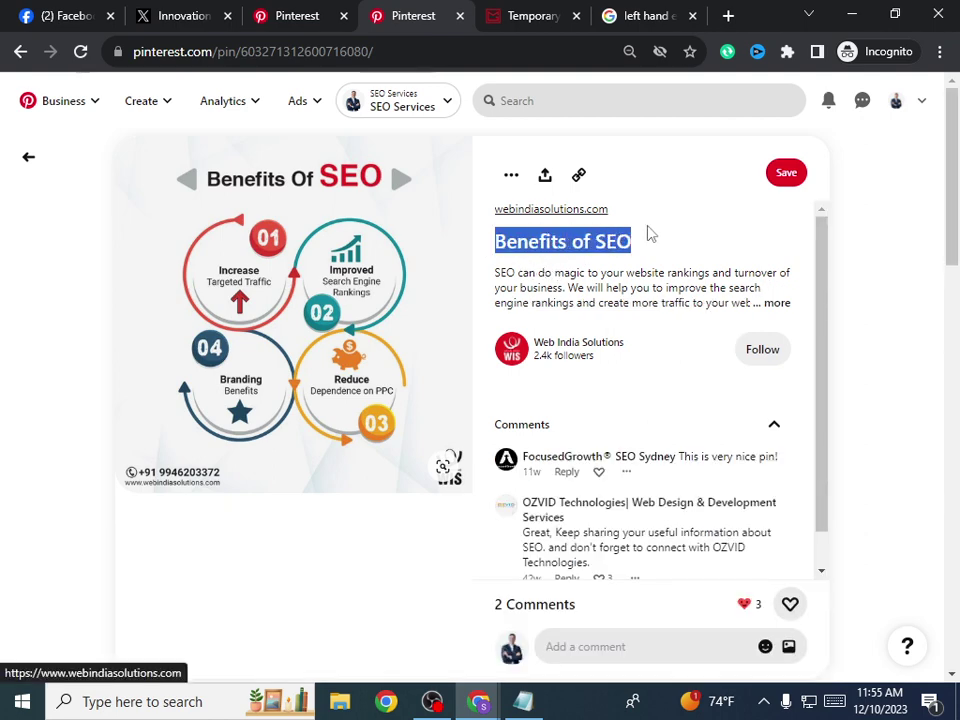
right_click(617, 253)
left_click(658, 369)
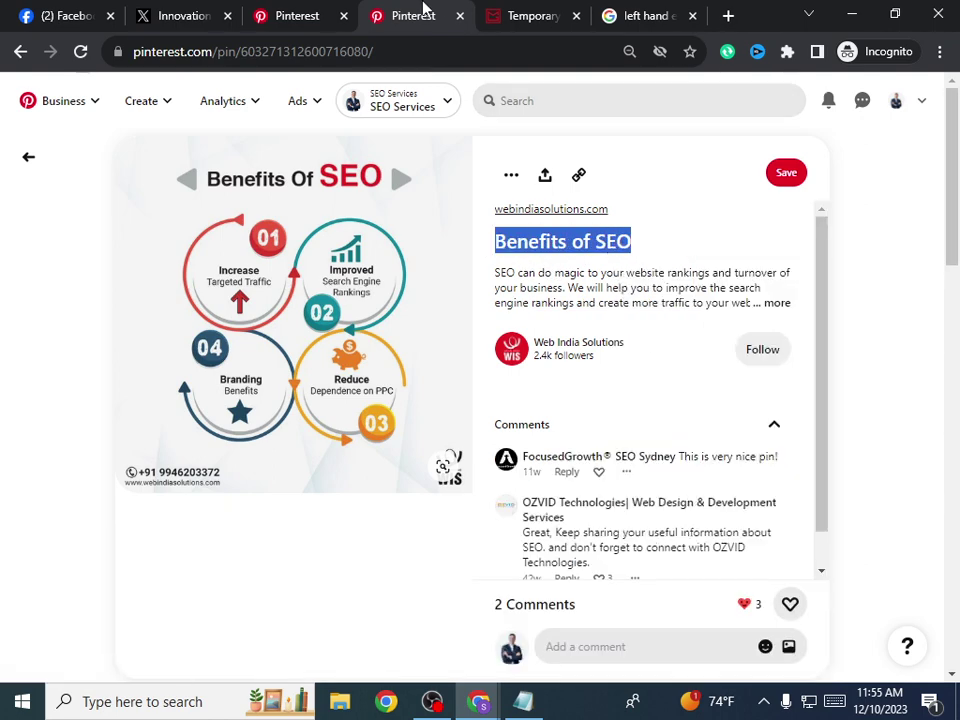
Step: Return to the Pin draft, paste the copied title and extend it to "Benefits of SEO #seo #hire"
left_click(310, 12)
left_click(523, 228)
right_click(524, 230)
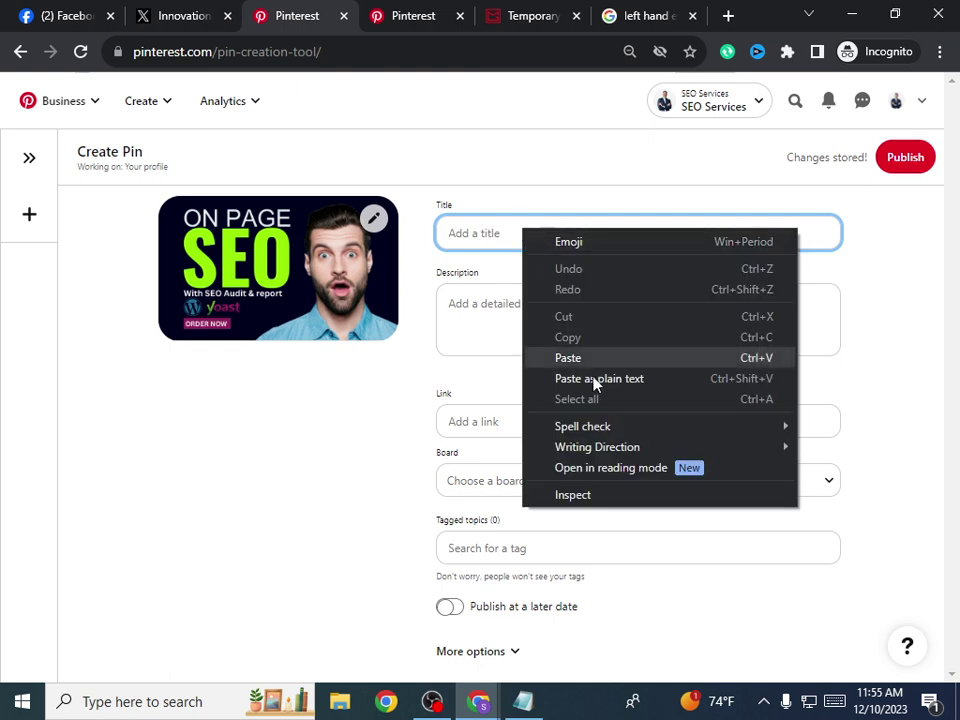
left_click(568, 358)
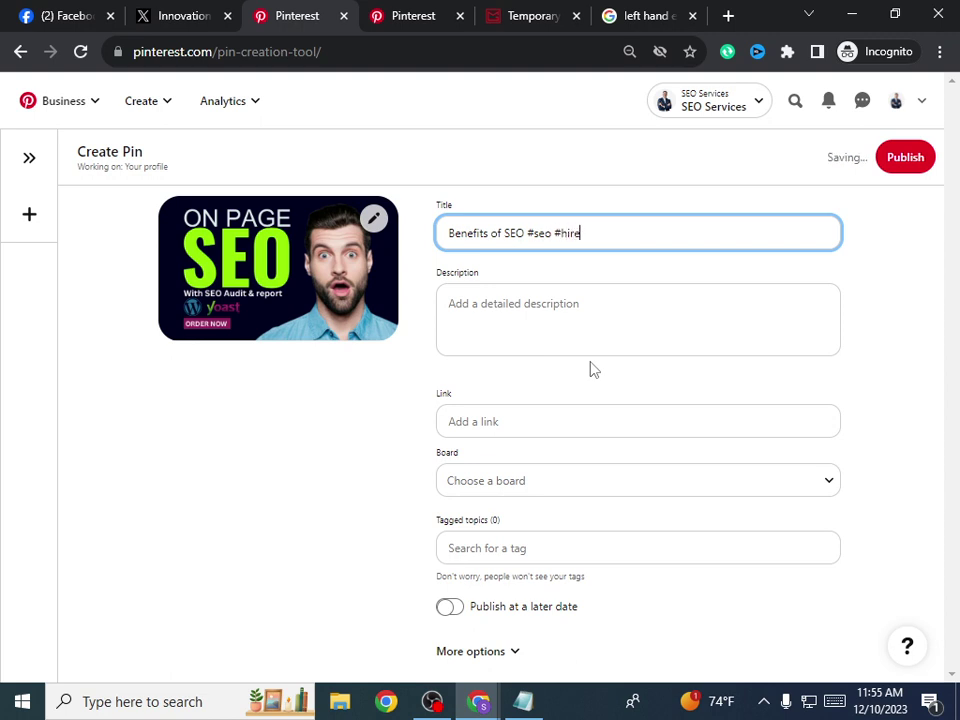
Step: Return to the Benefits of SEO Pin, expand its description and copy the full text including the hashtags
left_click(572, 306)
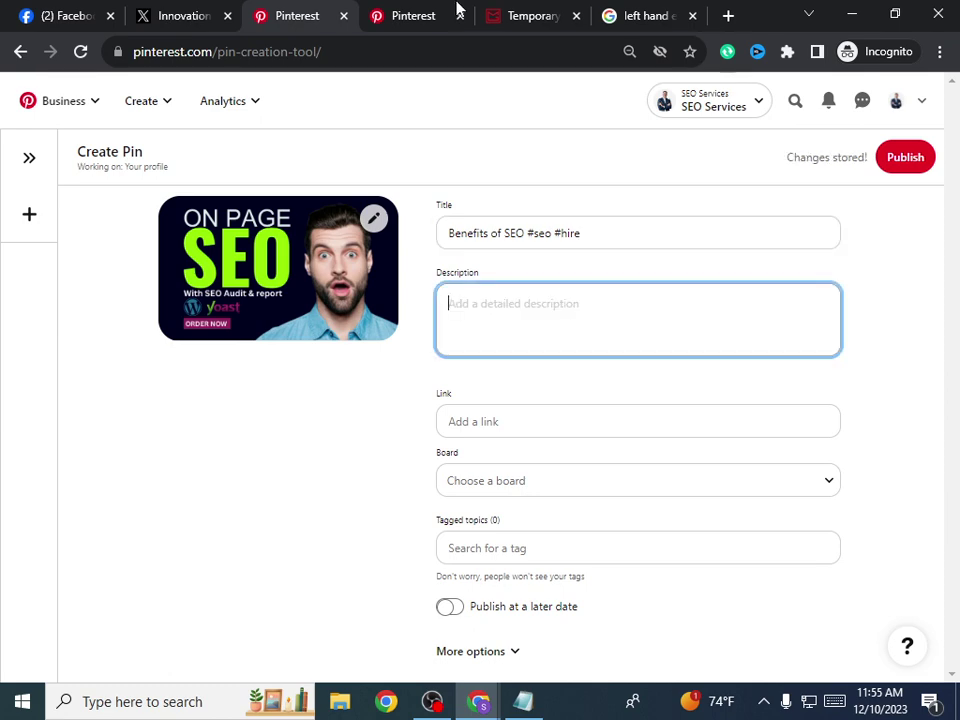
left_click(424, 12)
left_click(772, 302)
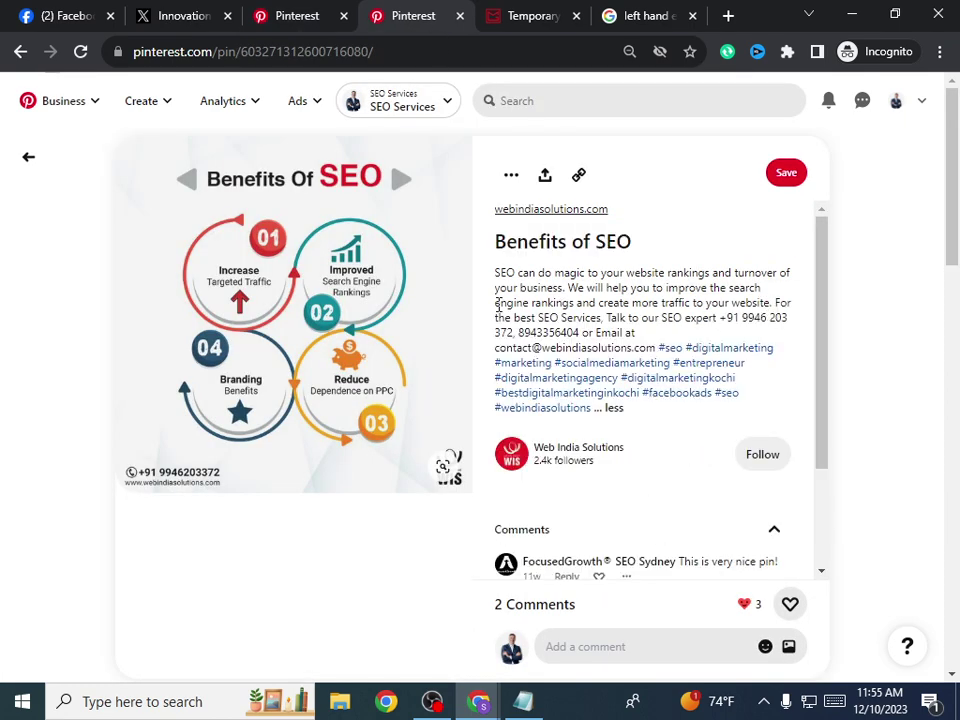
left_click_drag(495, 272, 592, 408)
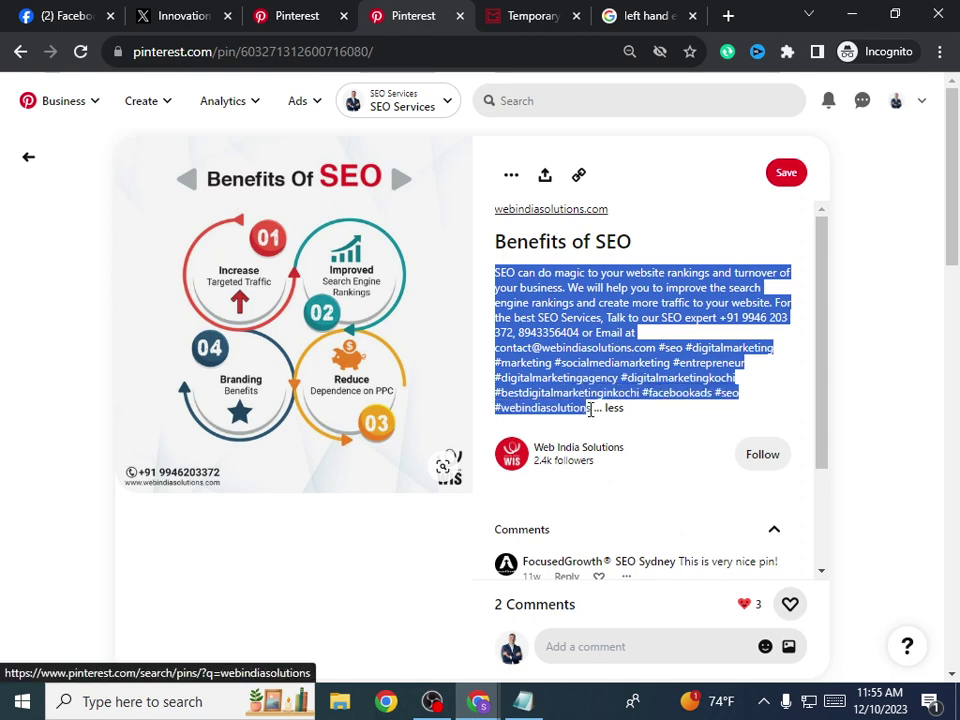
right_click(524, 332)
left_click(594, 345)
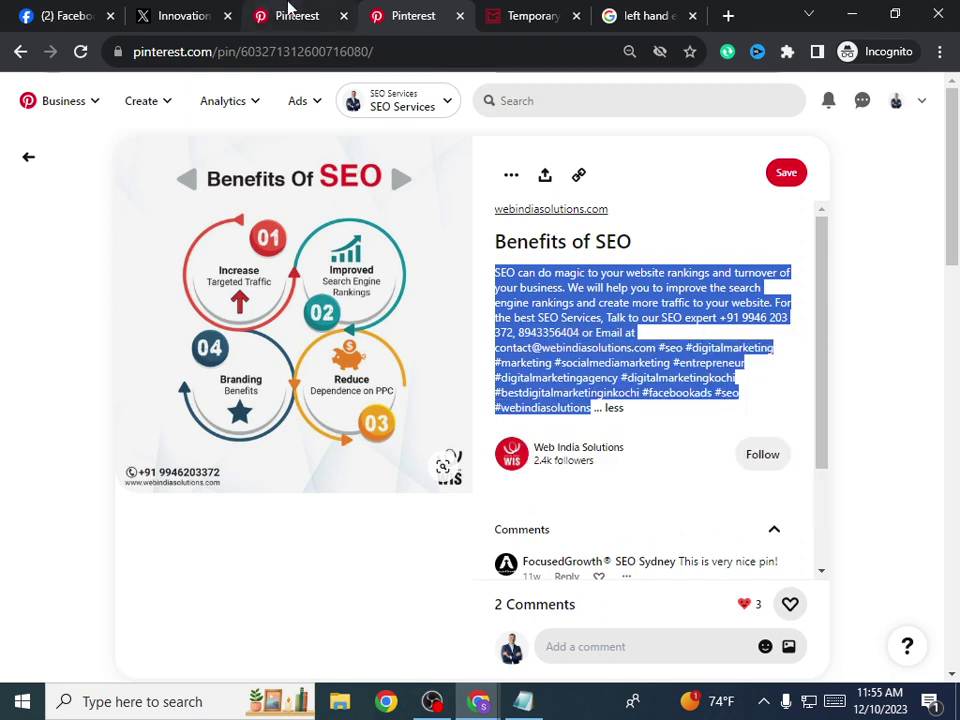
Step: Paste the copied text into the draft's description and delete the lines from "business. We will help" through "Email at"
left_click(287, 12)
right_click(546, 356)
left_click(590, 457)
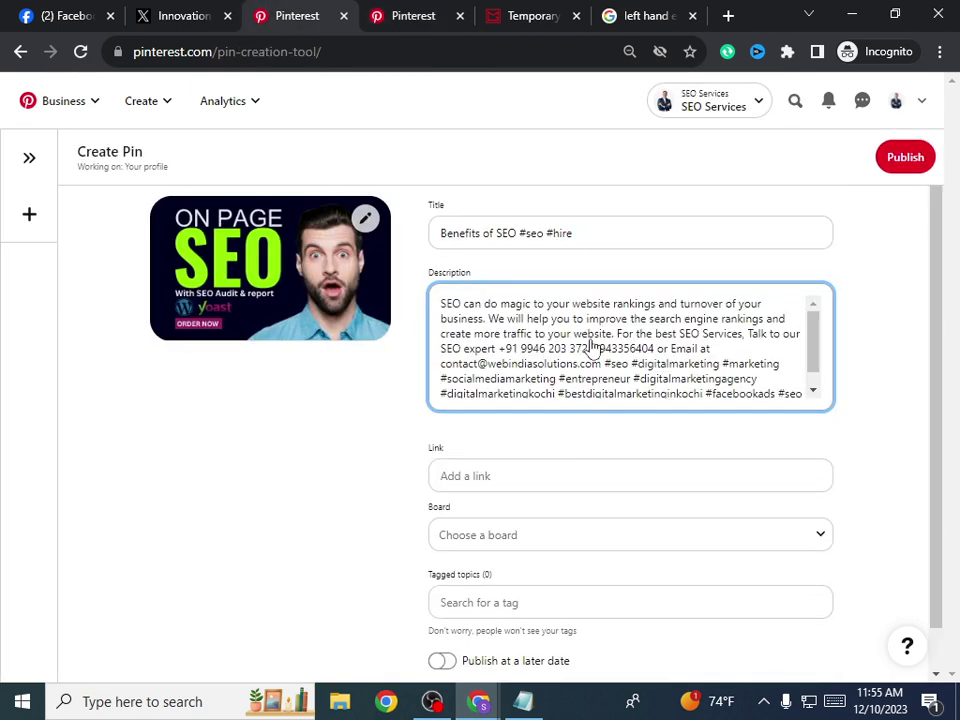
scroll(623, 383, "down", 1)
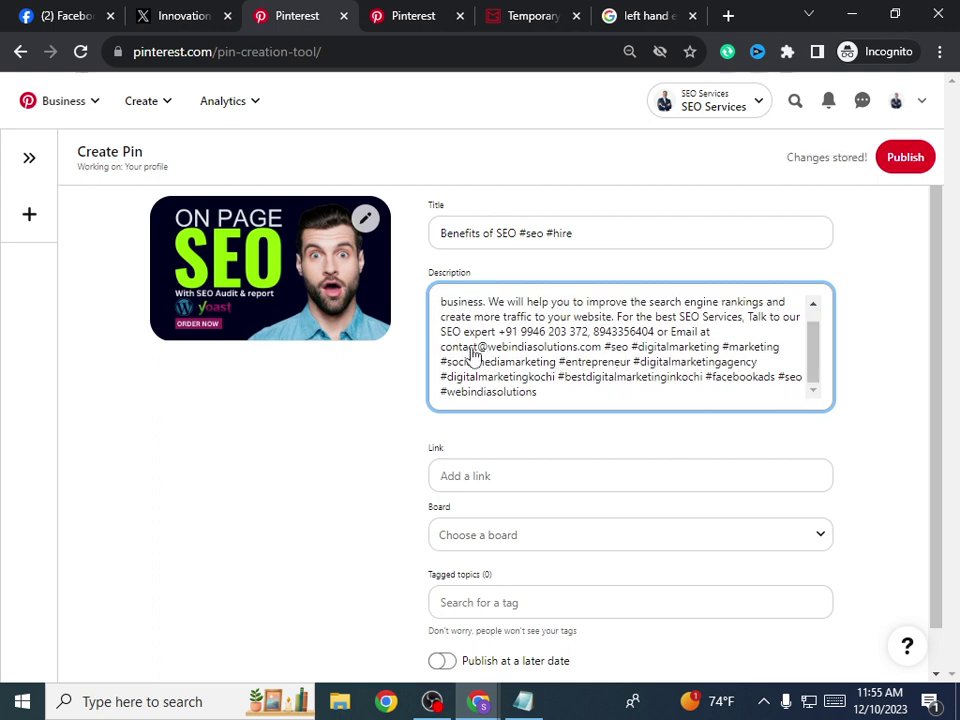
left_click_drag(440, 345, 432, 312)
key("ctrl+v")
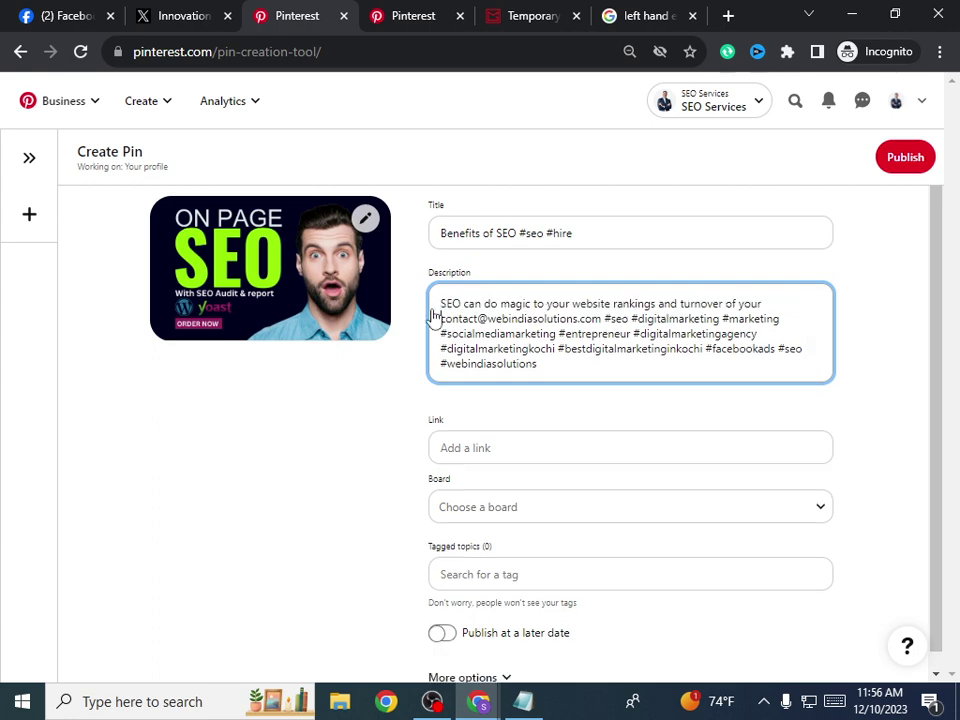
Step: Switch to the ChatGPT window and submit the prompt "write seo services pinterest pin caption"
mouse_move(513, 697)
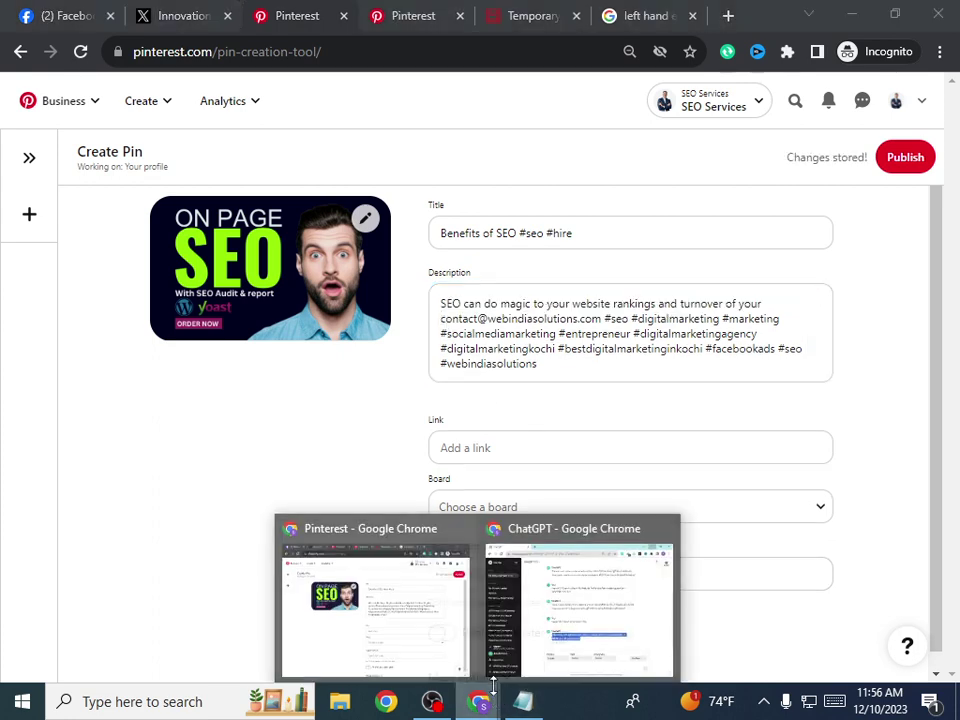
left_click(499, 639)
left_click(449, 622)
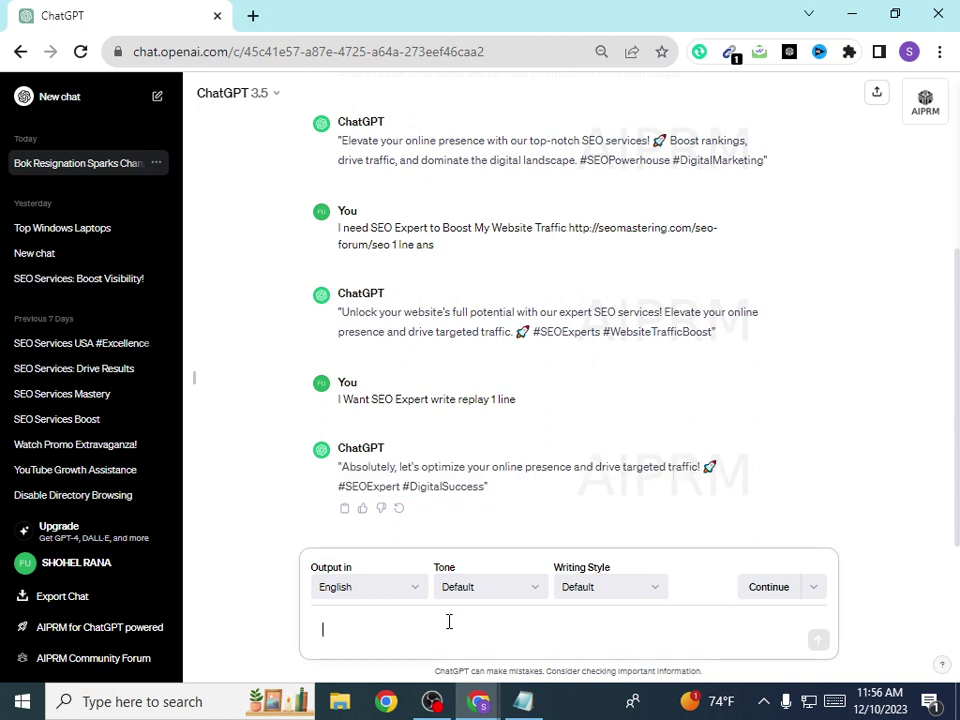
type("wr")
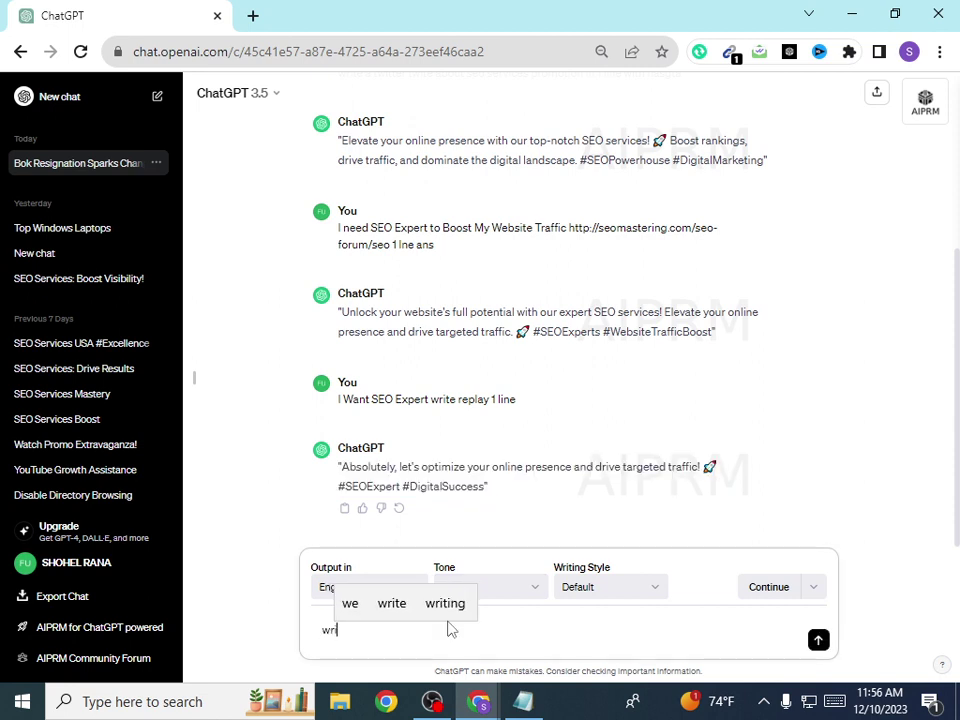
type("ite seo")
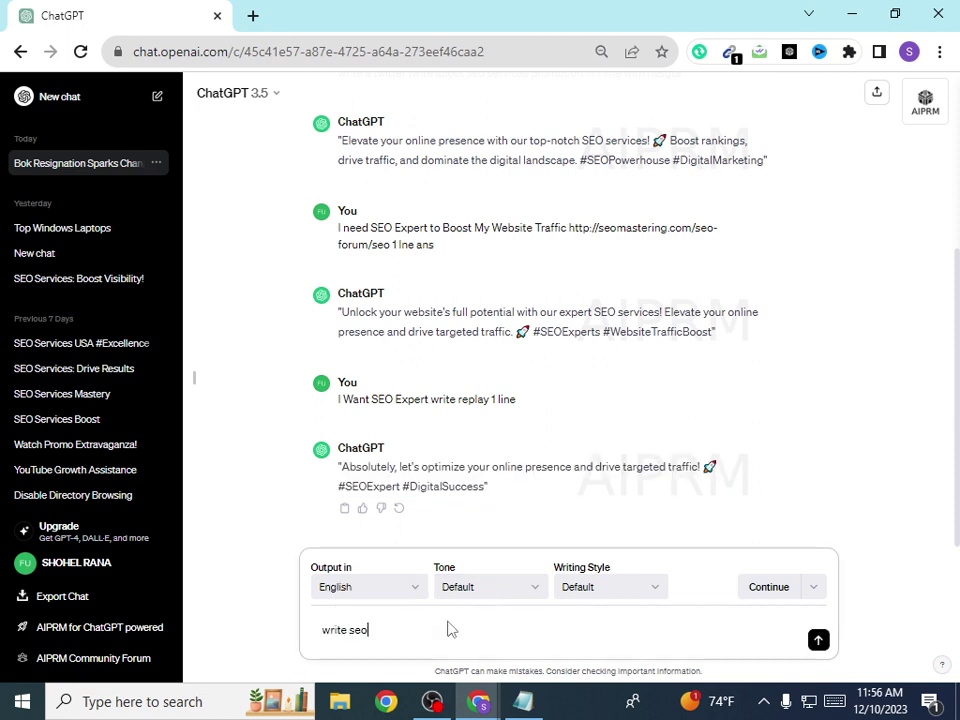
type(" service")
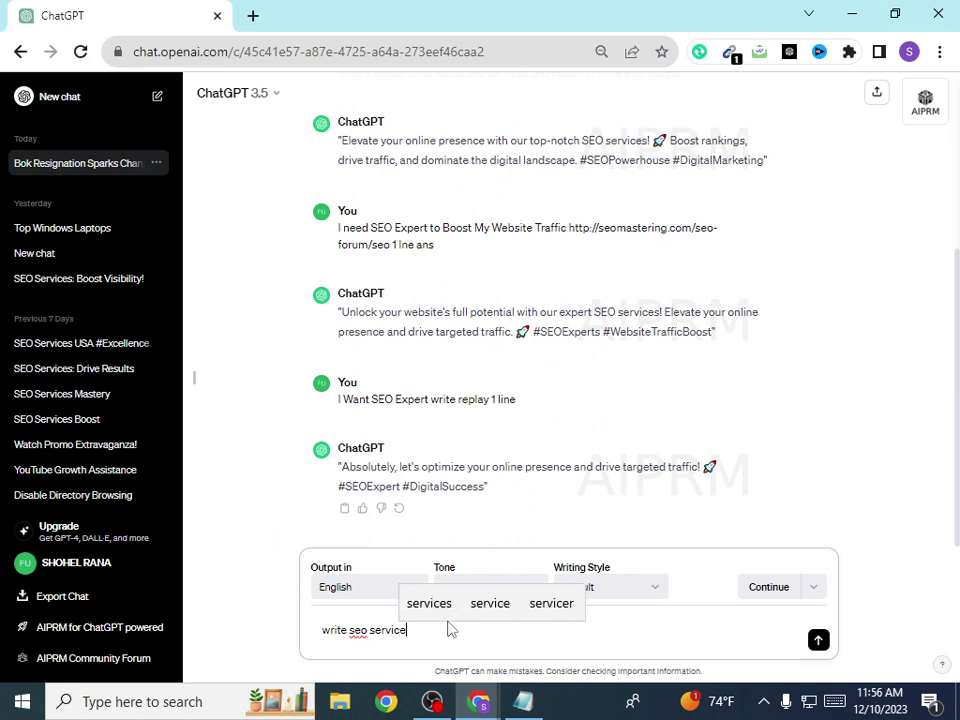
type("s pin")
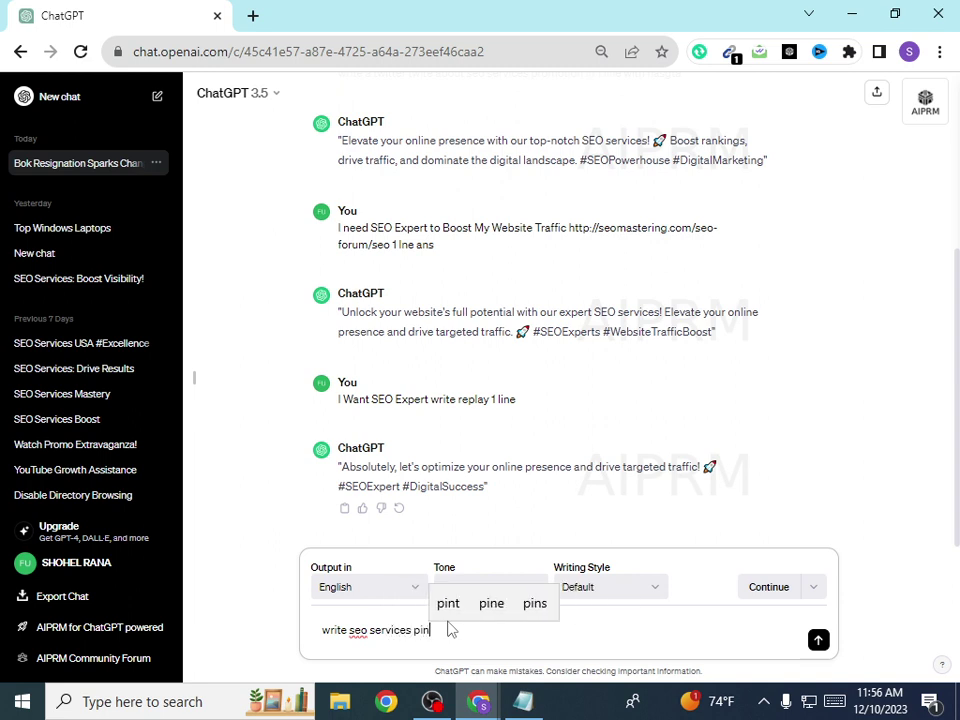
type("terest p")
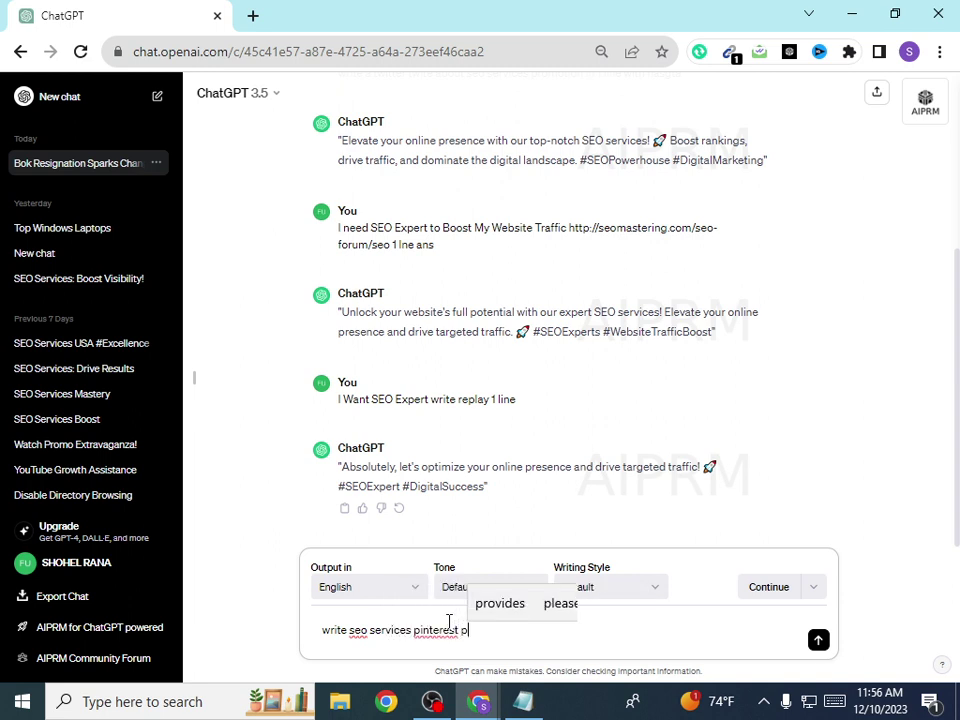
type("in capt")
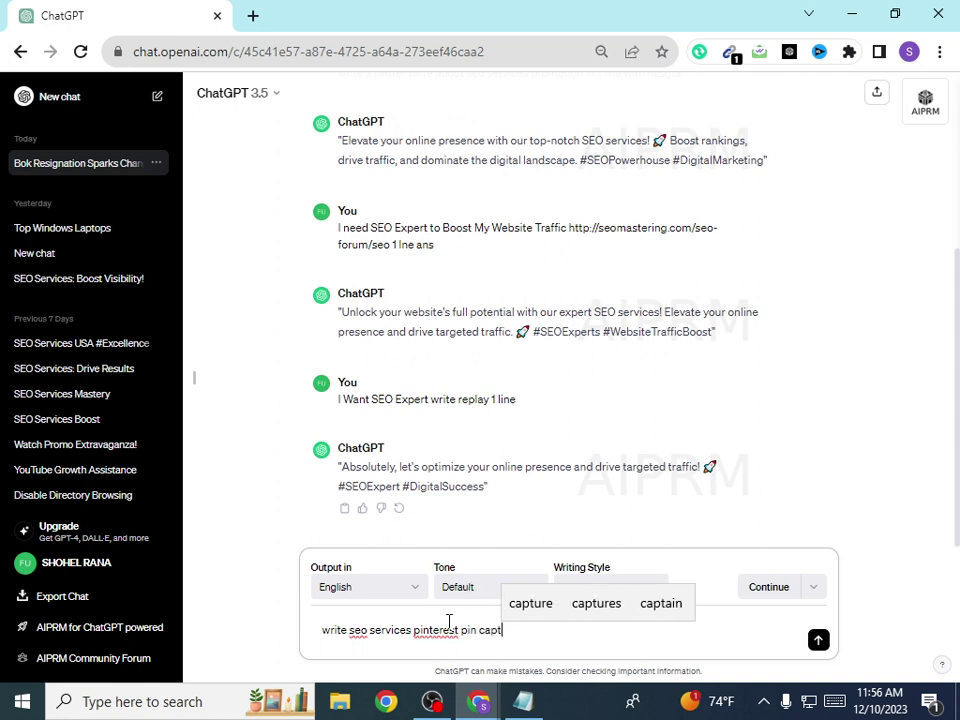
type("ion")
key("Return")
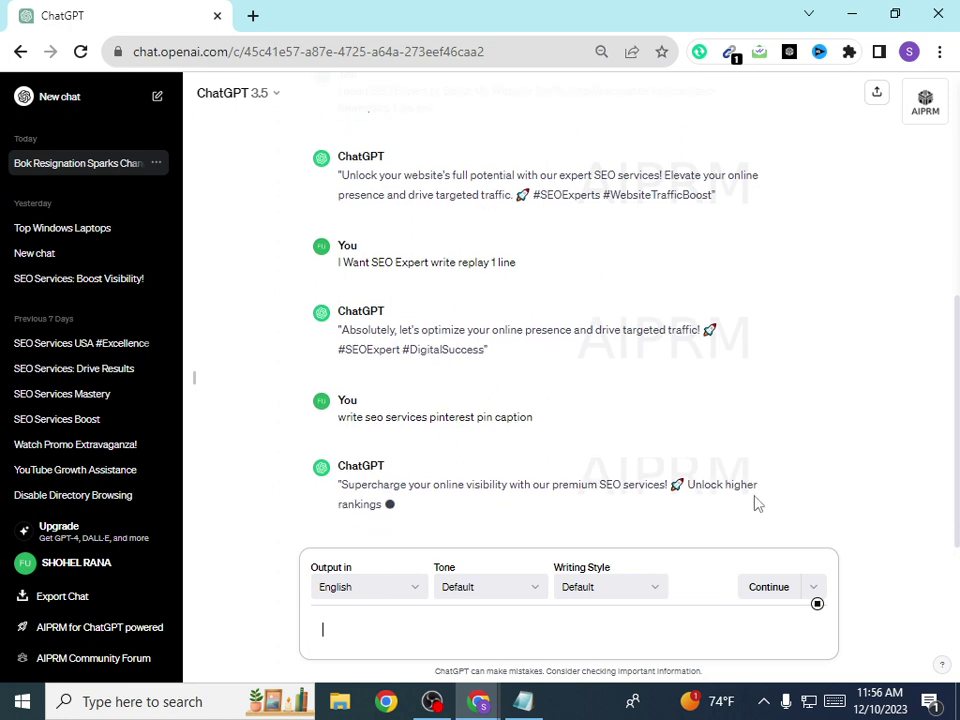
Step: Copy the generated caption from "Supercharge" through "rankings" and paste it above the existing text in the Pinterest draft's description, followed by a line break
left_click_drag(387, 515, 352, 486)
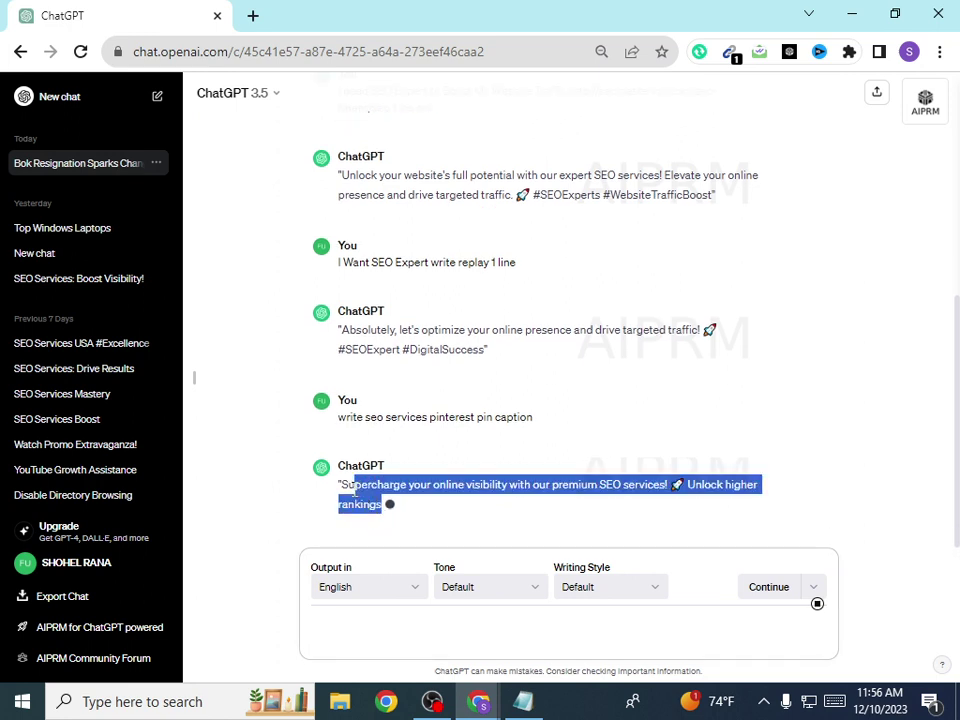
right_click(350, 490)
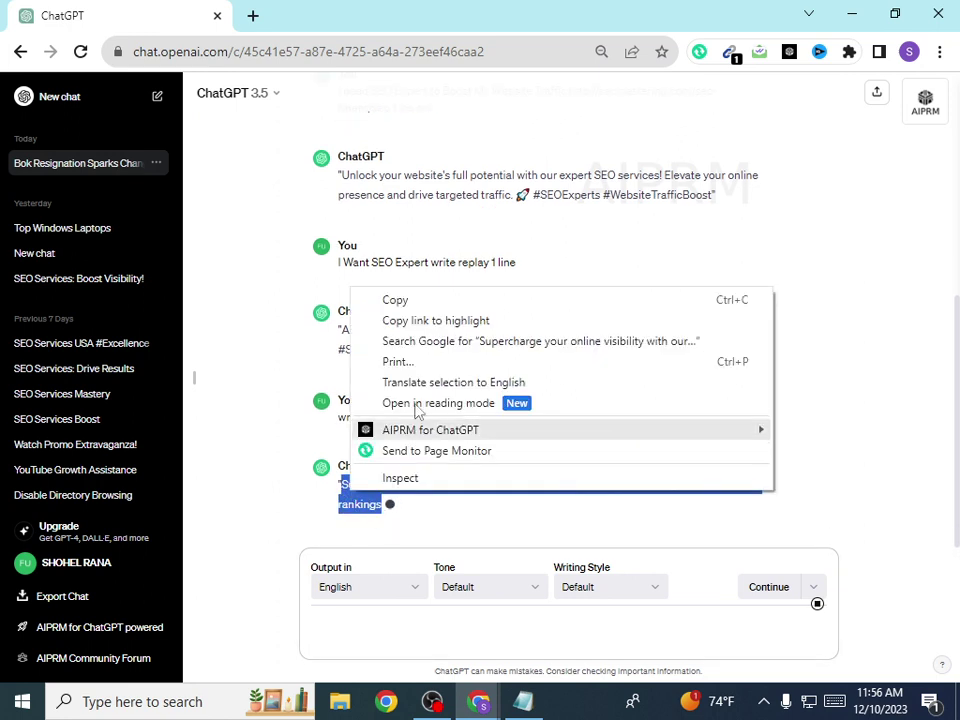
left_click(396, 300)
mouse_move(495, 703)
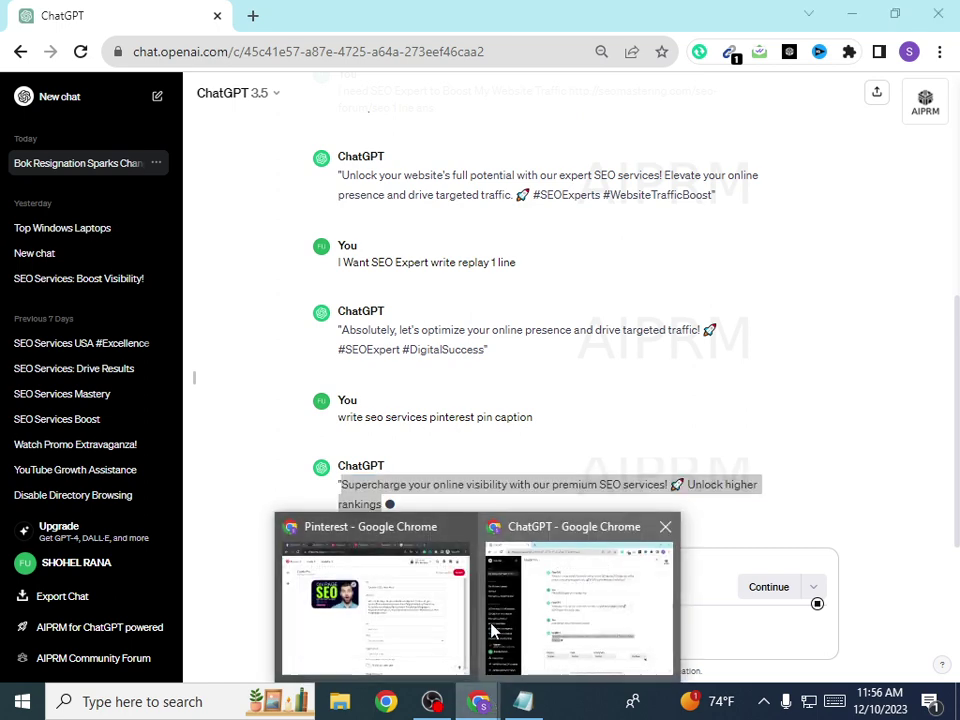
left_click(435, 628)
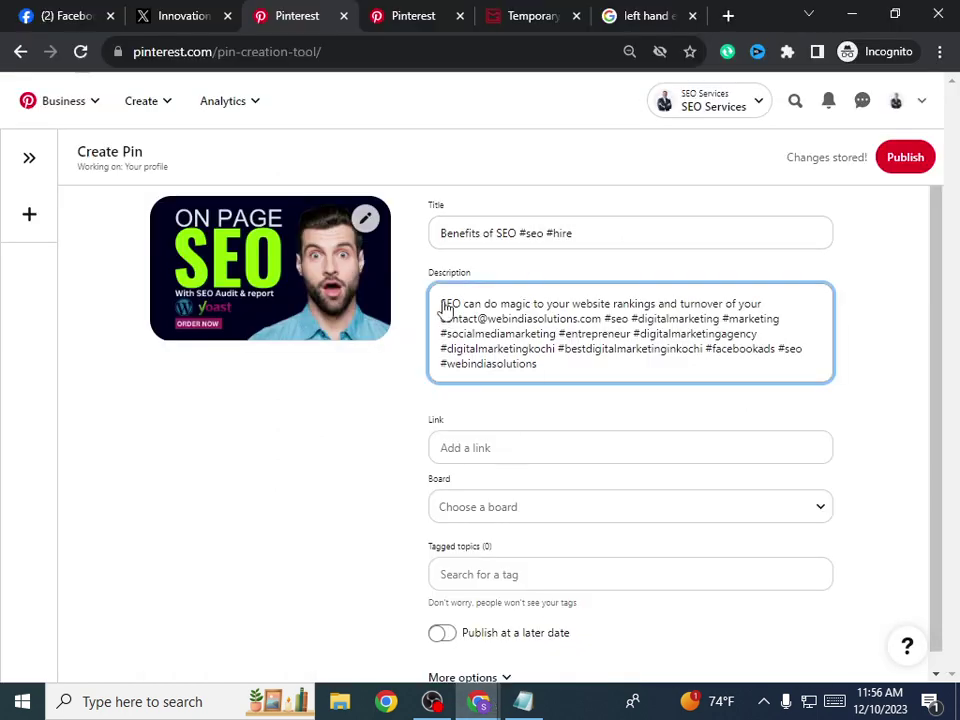
key("ctrl+v")
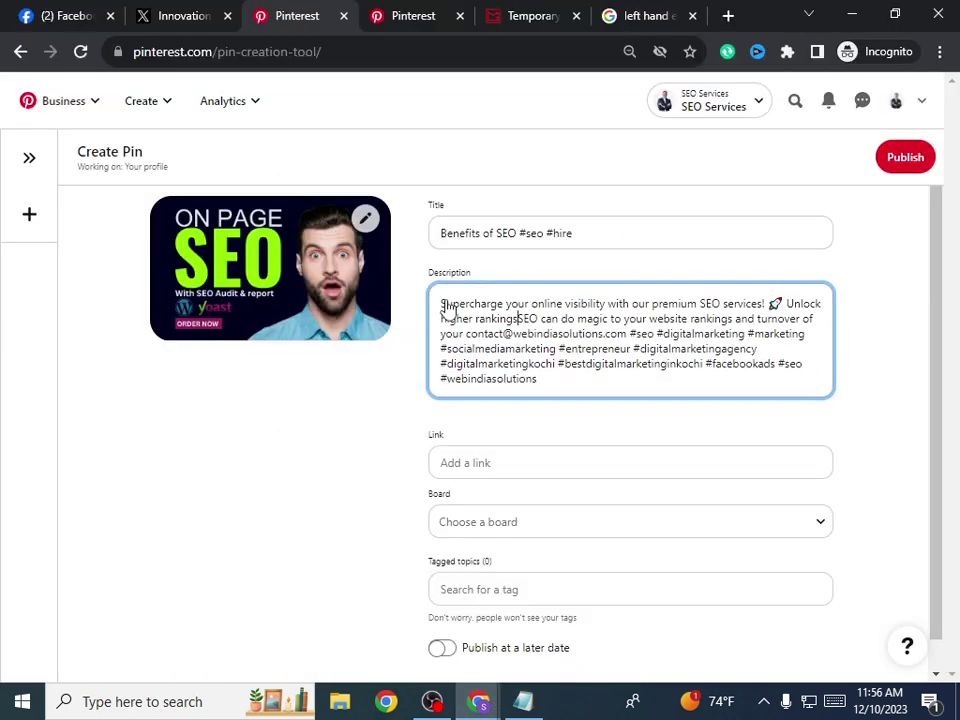
key("Return")
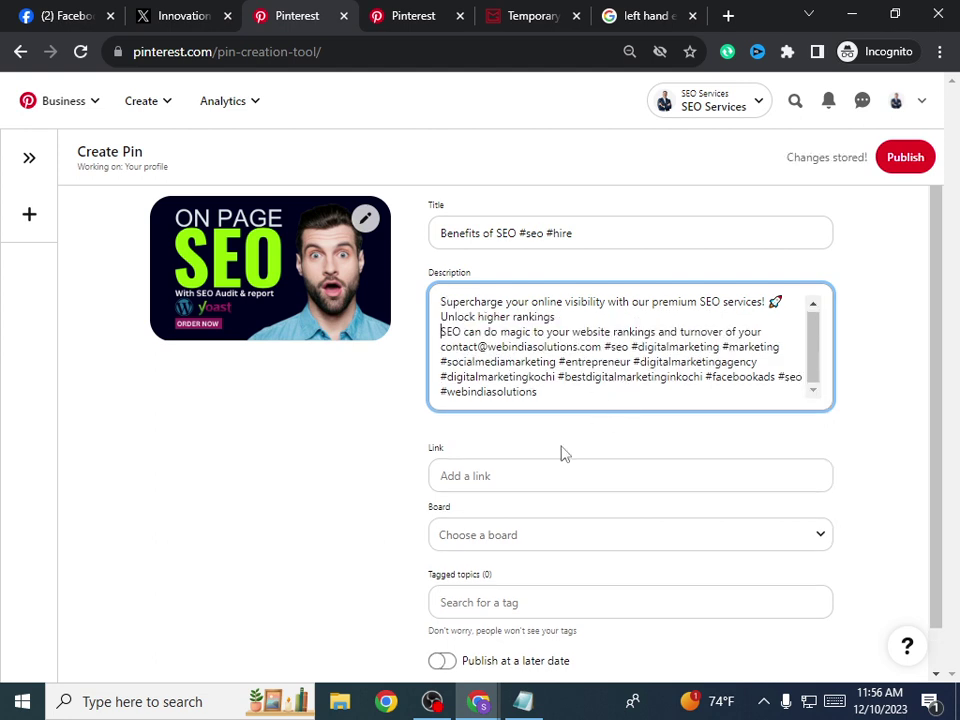
left_click(535, 476)
left_click_drag(413, 457, 439, 456)
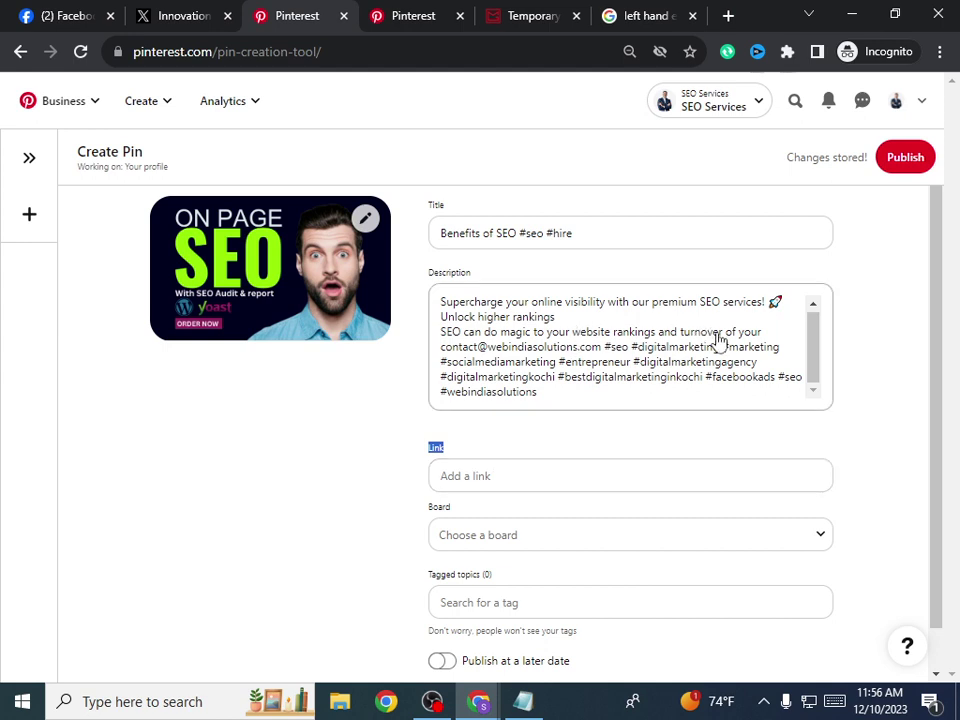
scroll(592, 325, "down", 1)
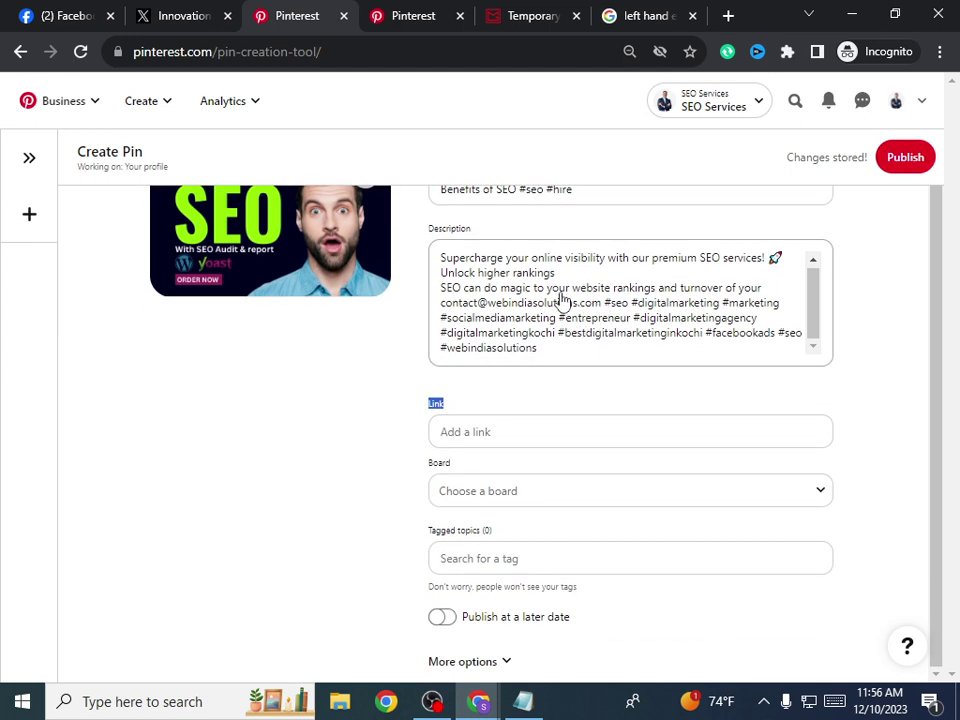
scroll(643, 307, "up", 1)
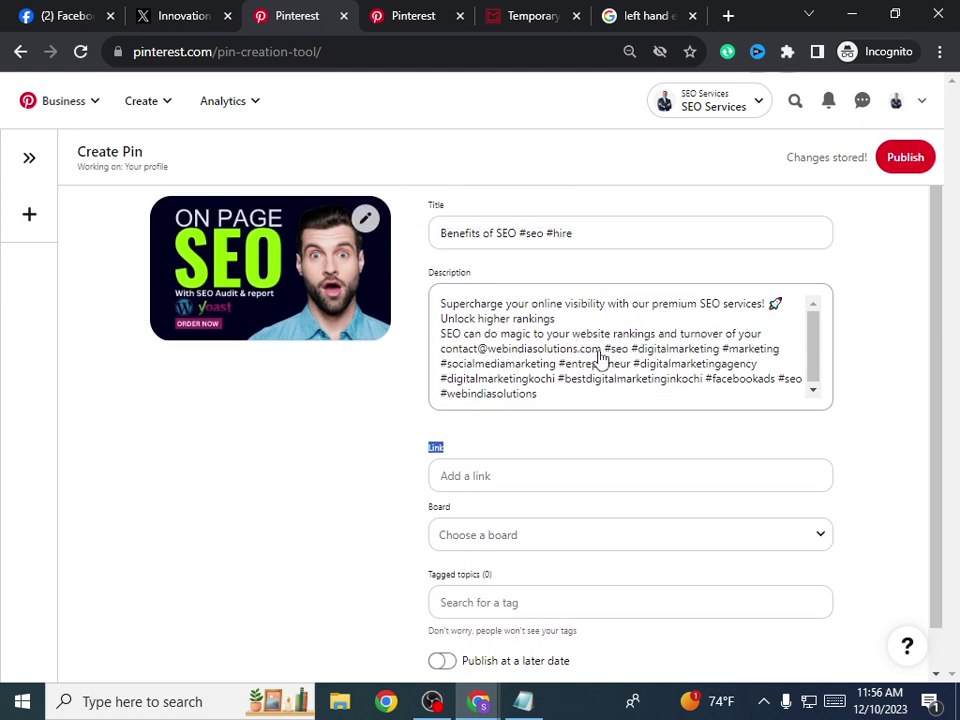
Step: Delete the contact e-mail address and the sentence starting "SEO can do magic" from the description, keeping the hashtags
left_click_drag(603, 354, 447, 358)
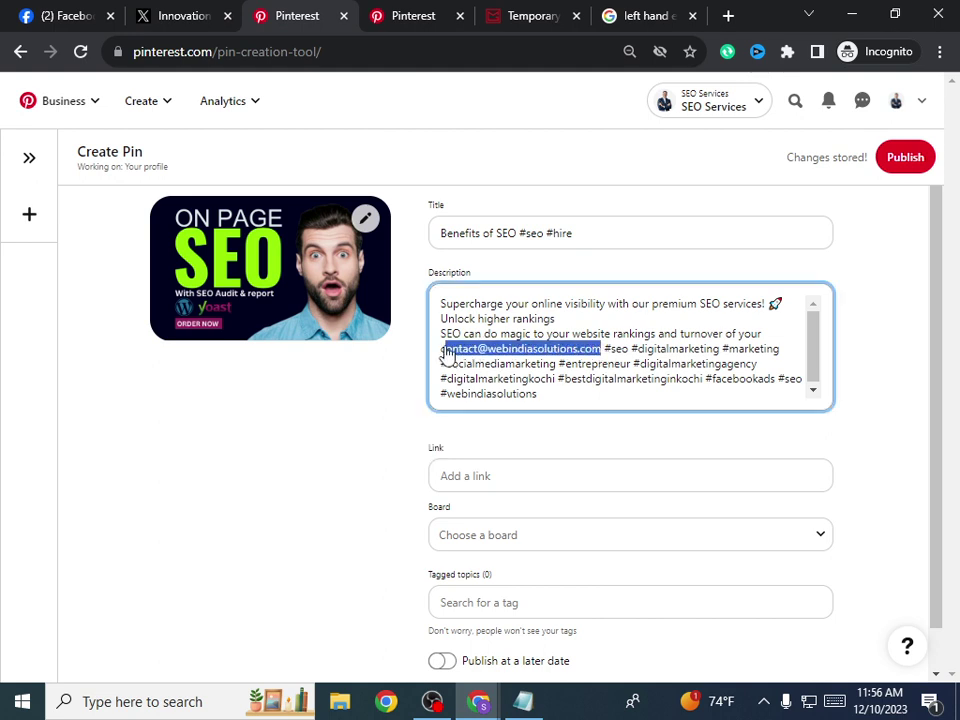
key("BackSpace")
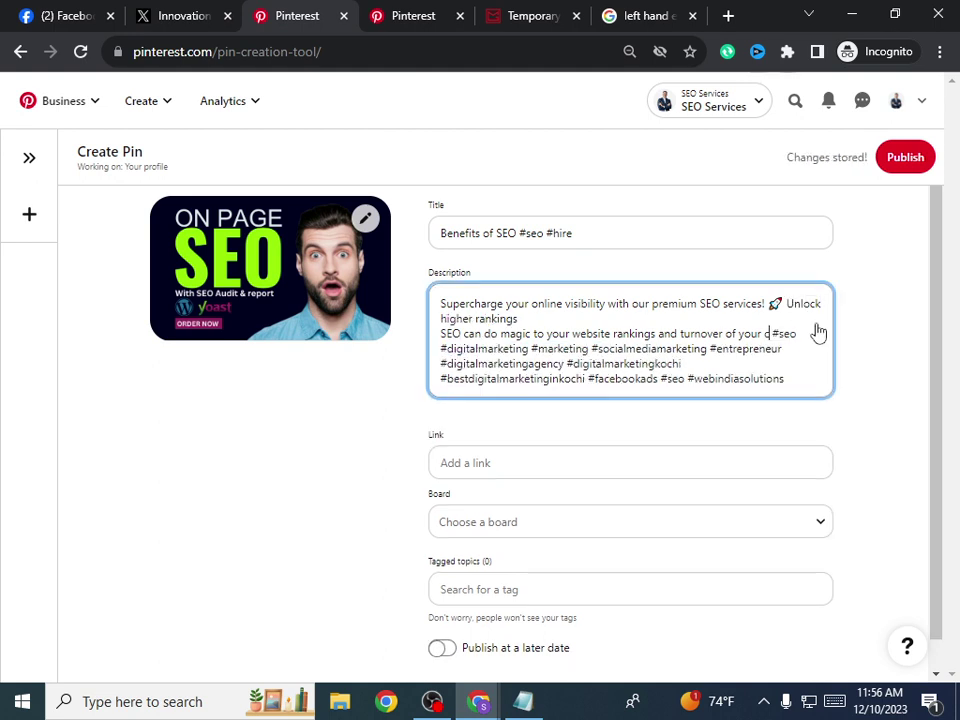
left_click_drag(773, 338, 431, 345)
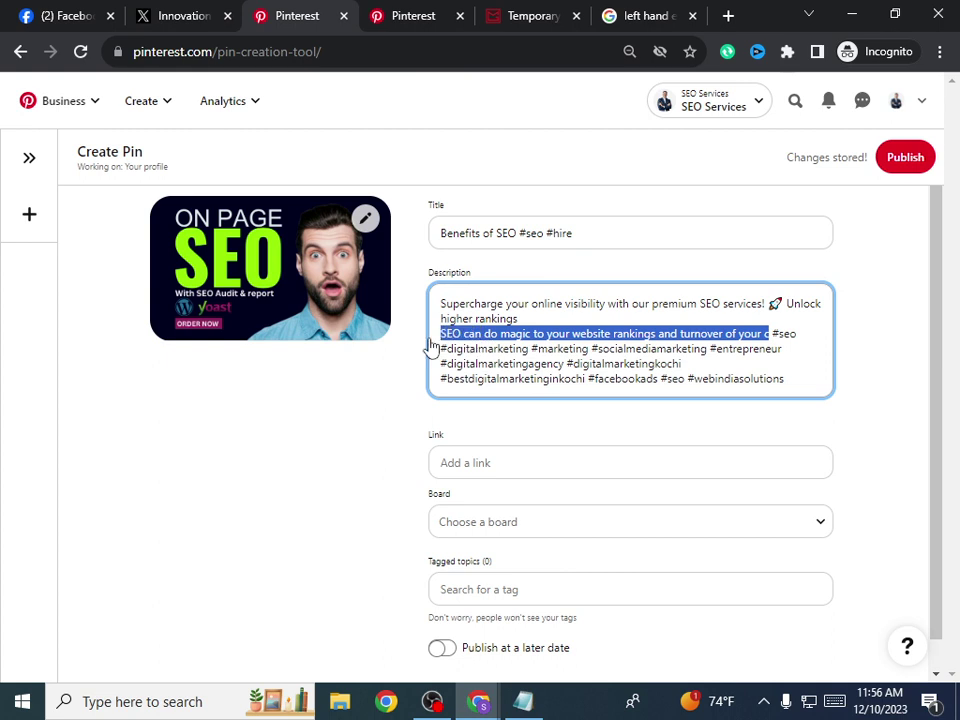
key("BackSpace")
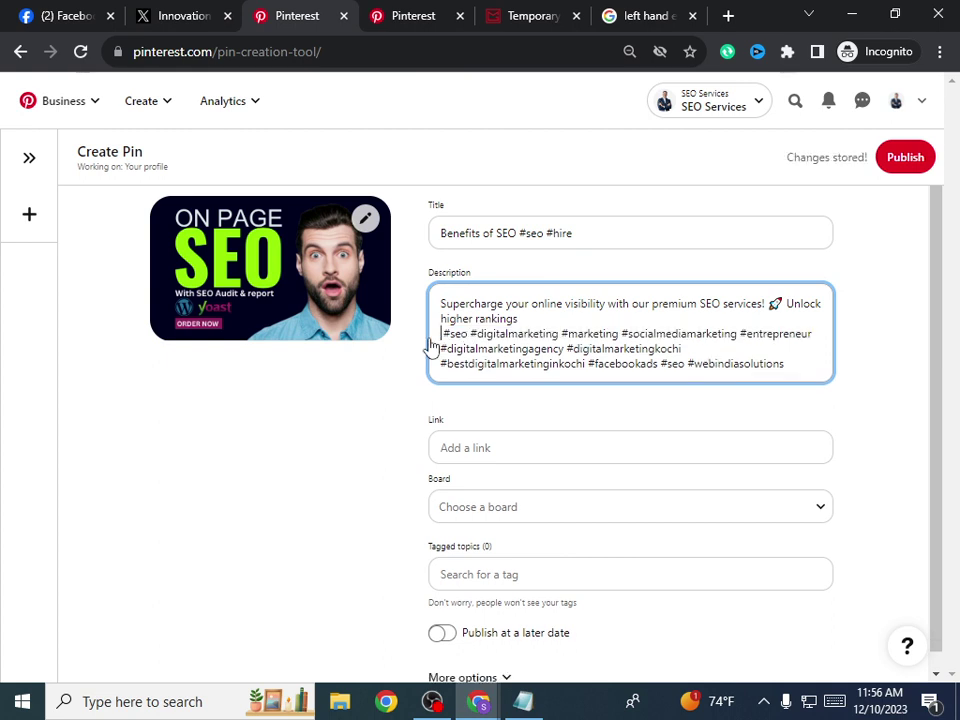
Step: Open the seller's Fiverr profile in a new browser tab and find the listed gigs
left_click(499, 455)
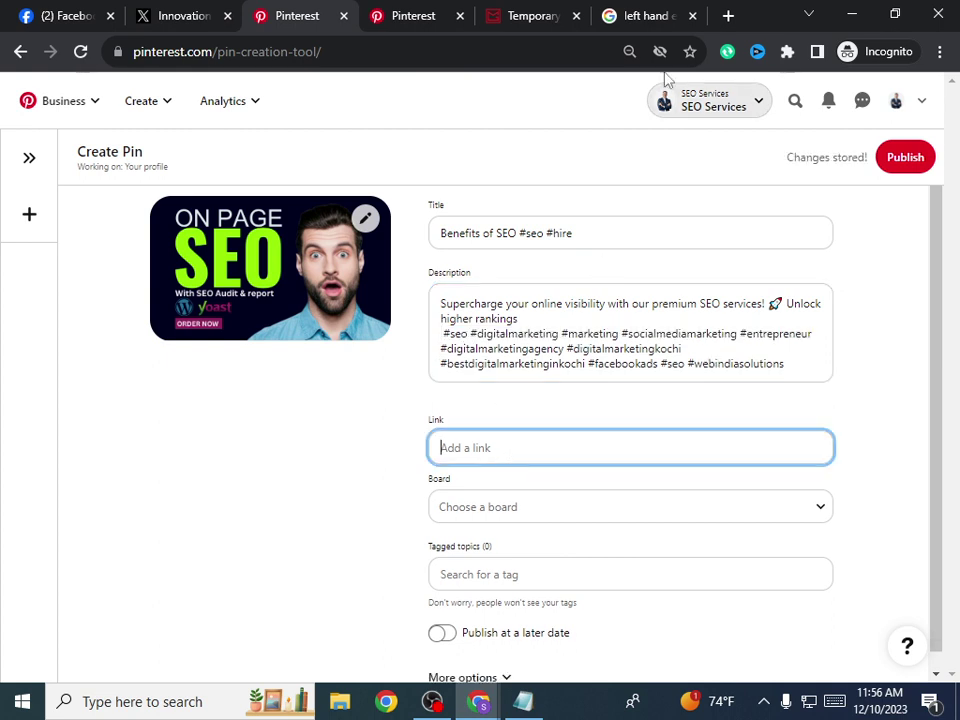
left_click(728, 15)
type("fiverr.com/emon_k")
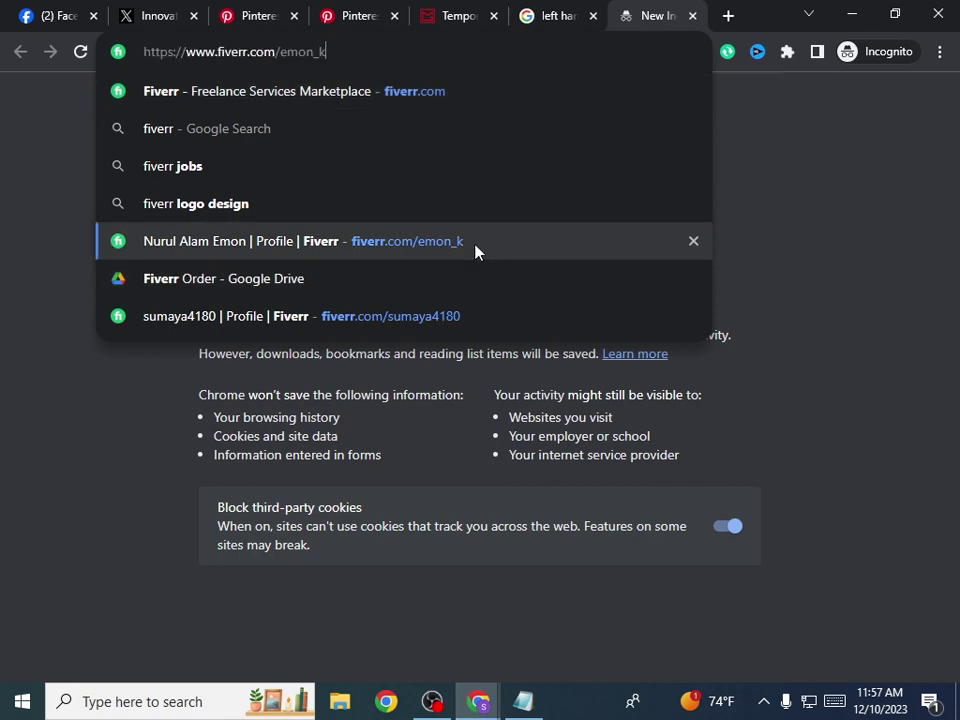
left_click(476, 251)
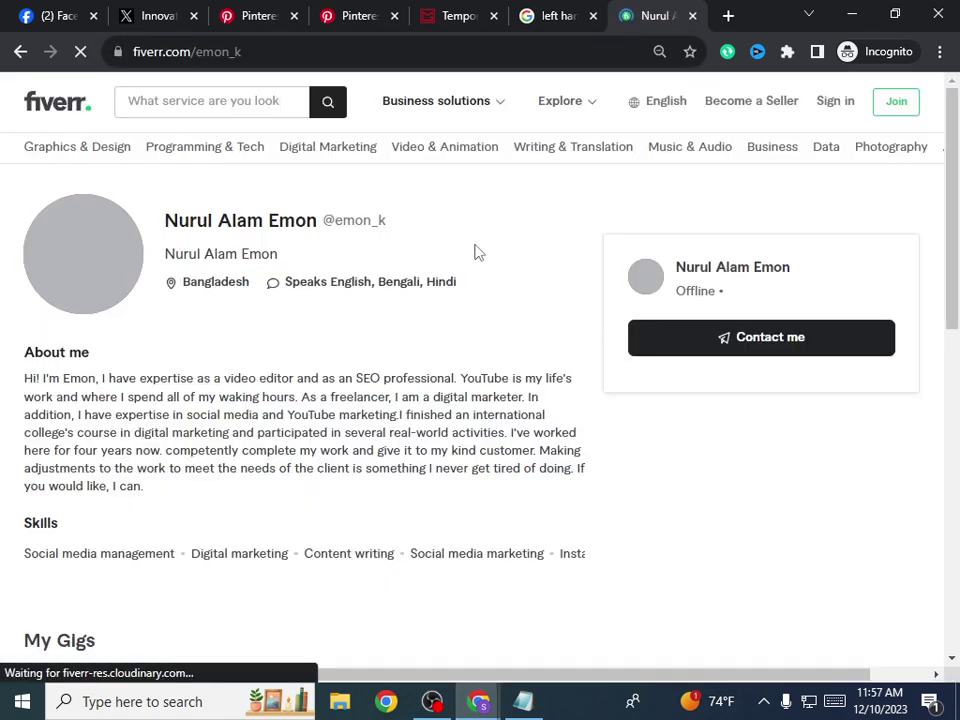
scroll(180, 310, "down", 5)
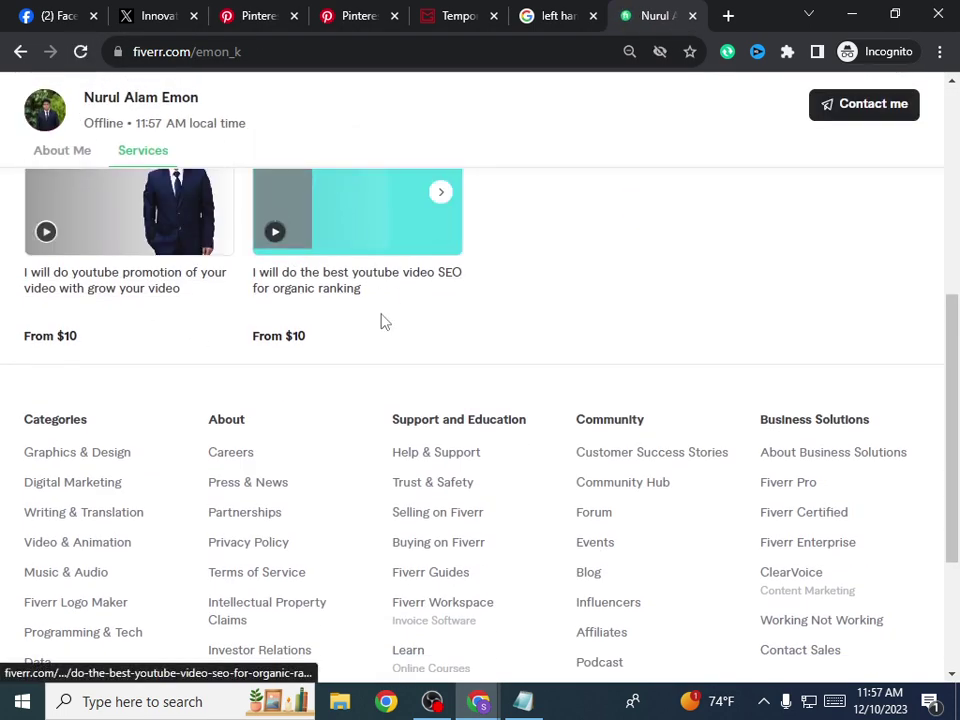
right_click(369, 57)
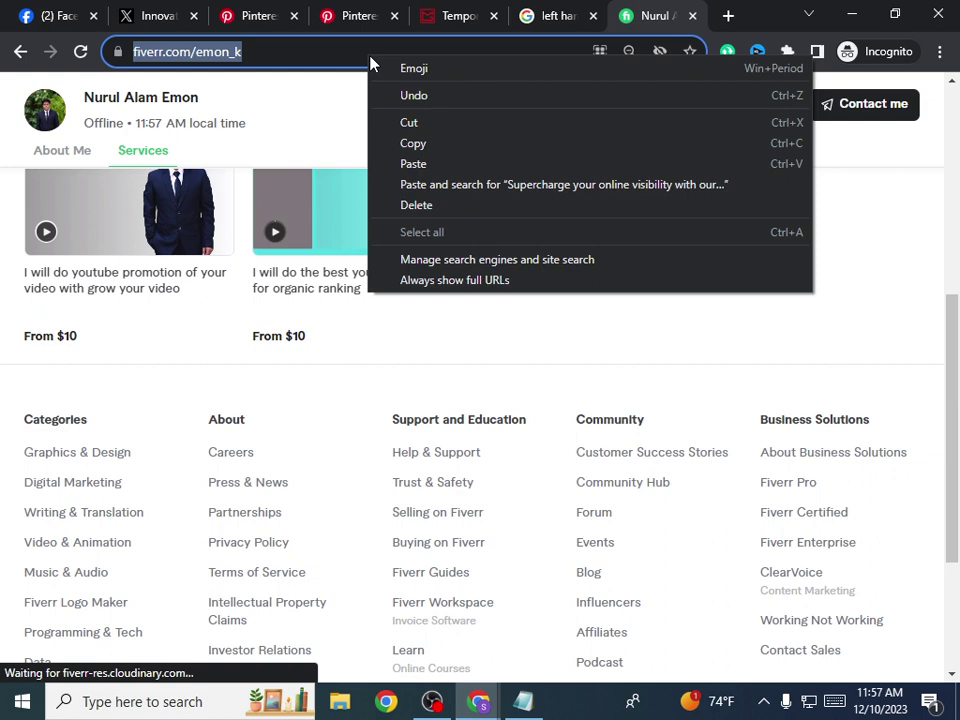
Step: Open the gig "I will do the best youtube video SEO for organic ranking" and copy its share link
left_click(336, 192)
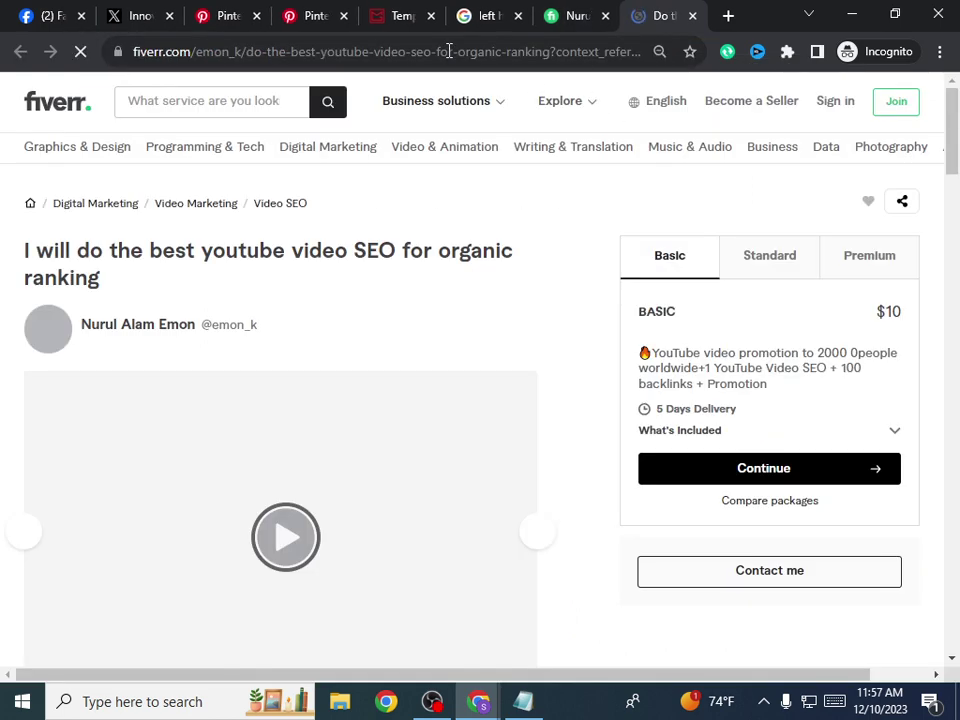
right_click(448, 56)
left_click(902, 220)
left_click(902, 201)
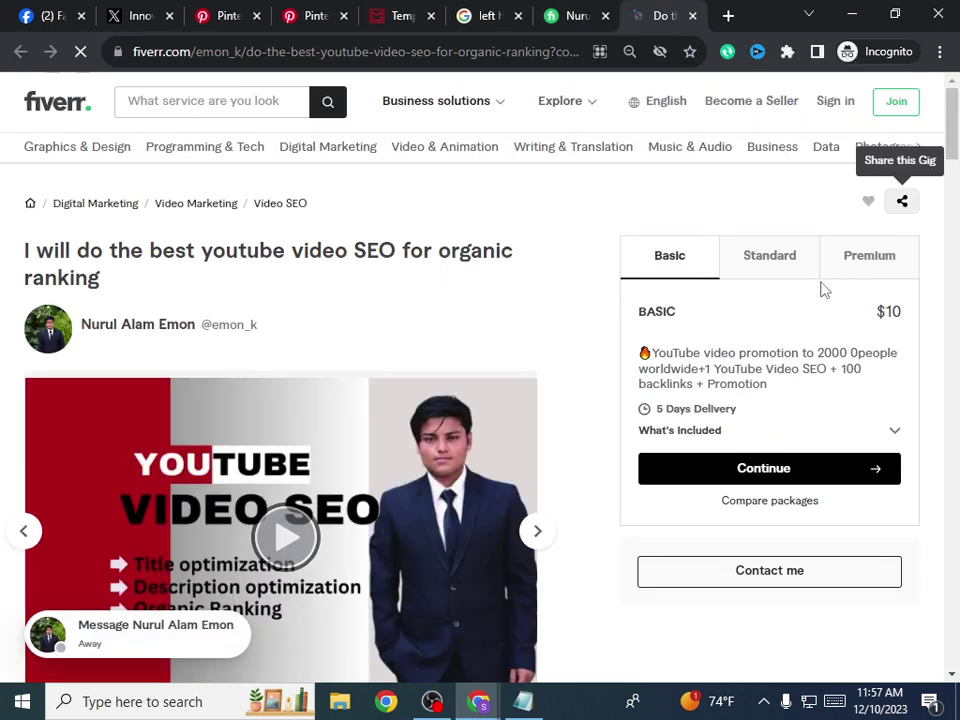
left_click(613, 412)
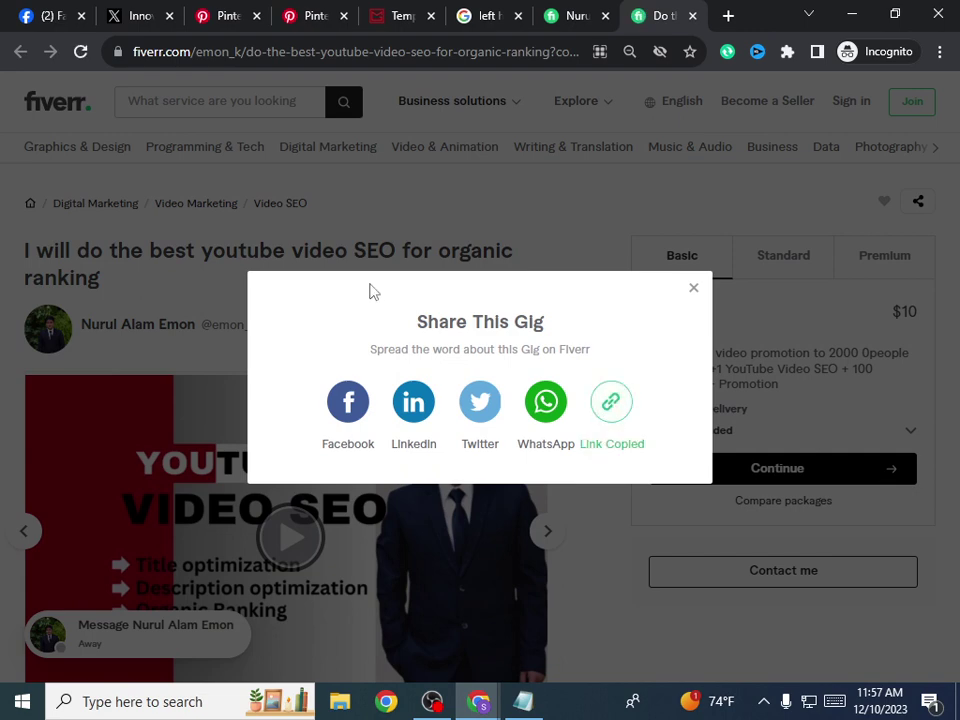
left_click(150, 10)
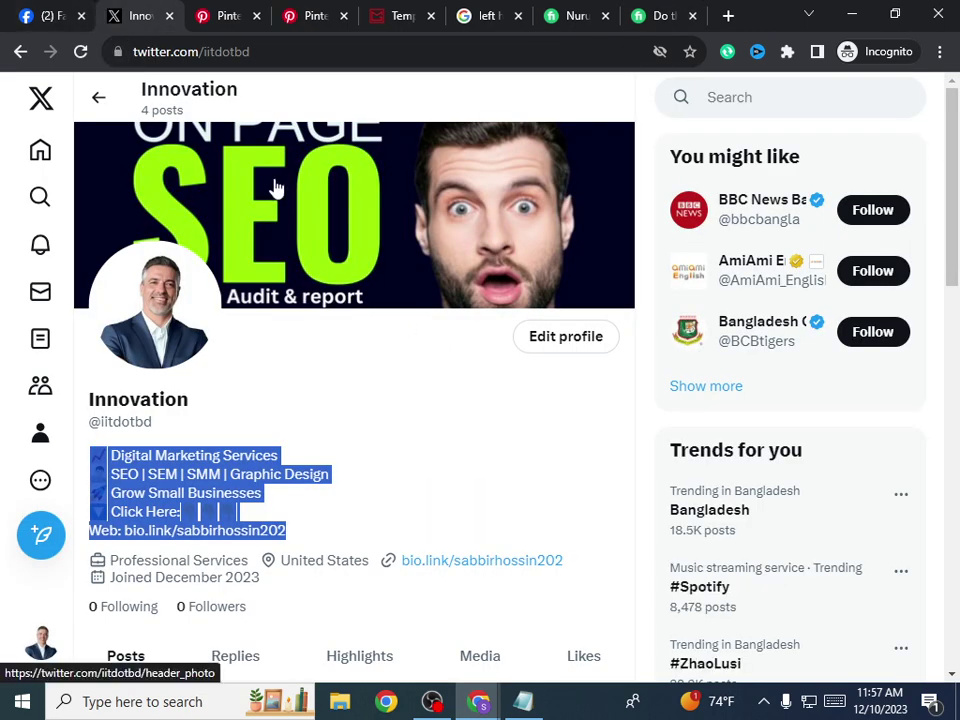
left_click(396, 12)
left_click(312, 12)
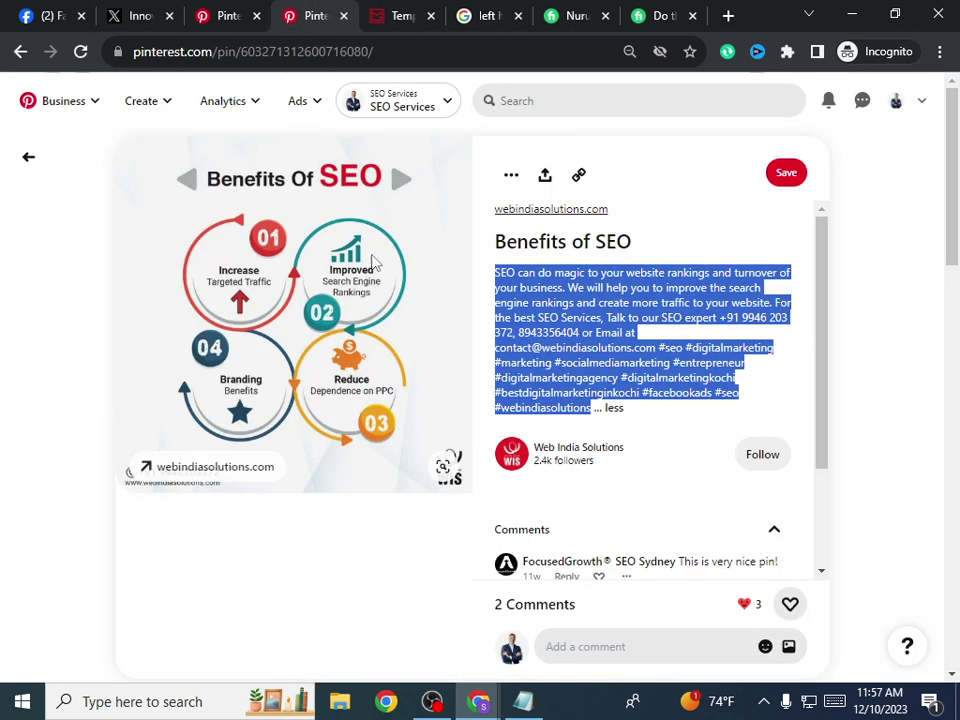
left_click(225, 15)
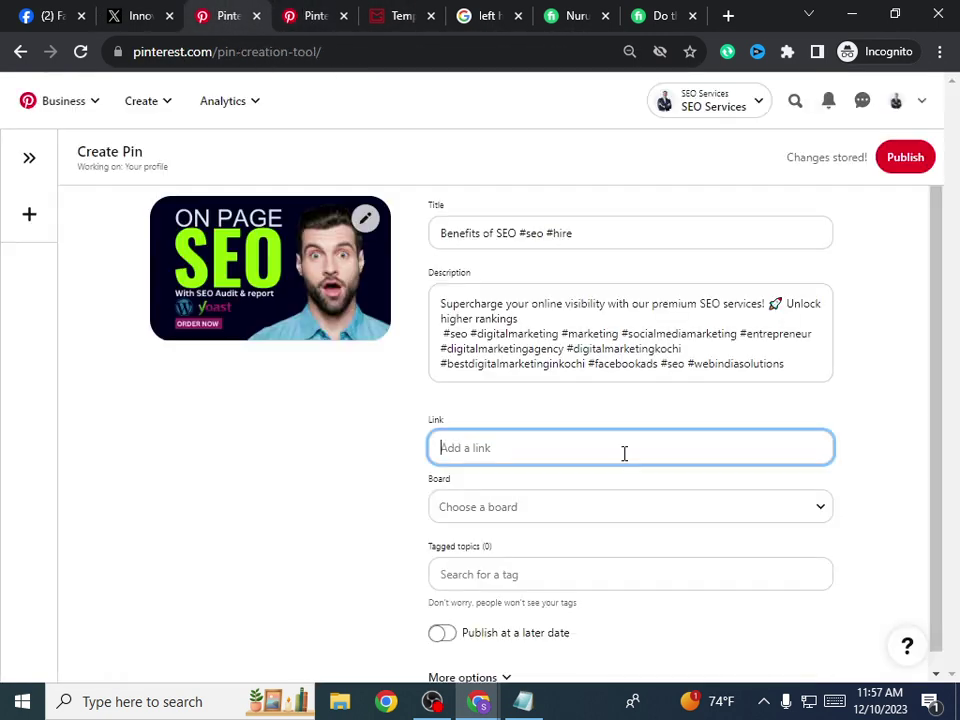
right_click(538, 451)
left_click(588, 321)
Step: Create a new board named "on page seo" and assign the Pin to it
scroll(578, 486, "down", 1)
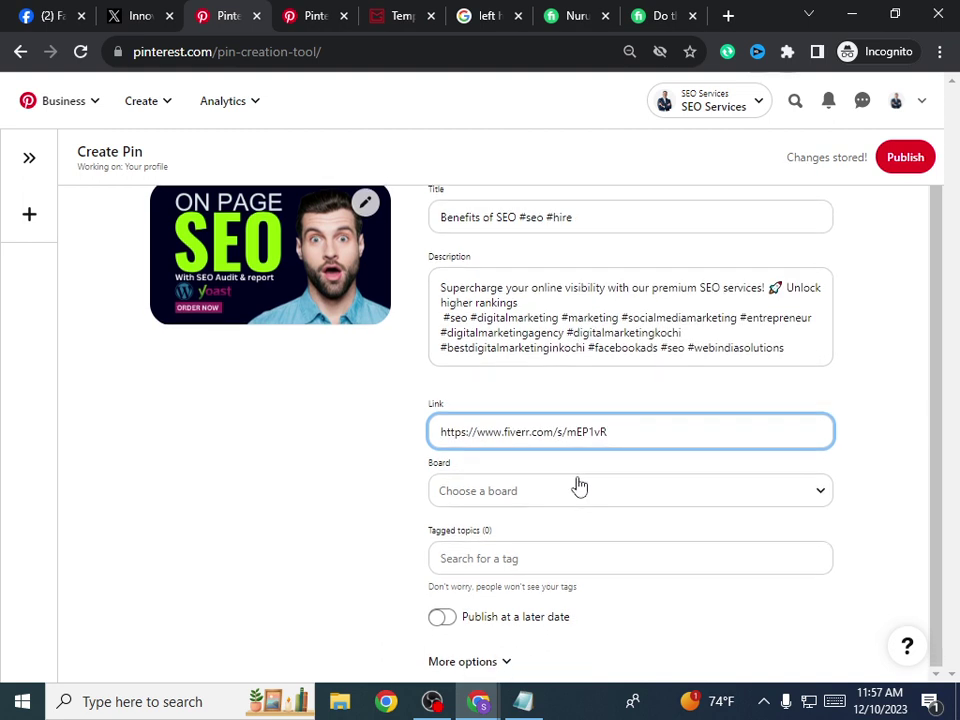
left_click(527, 493)
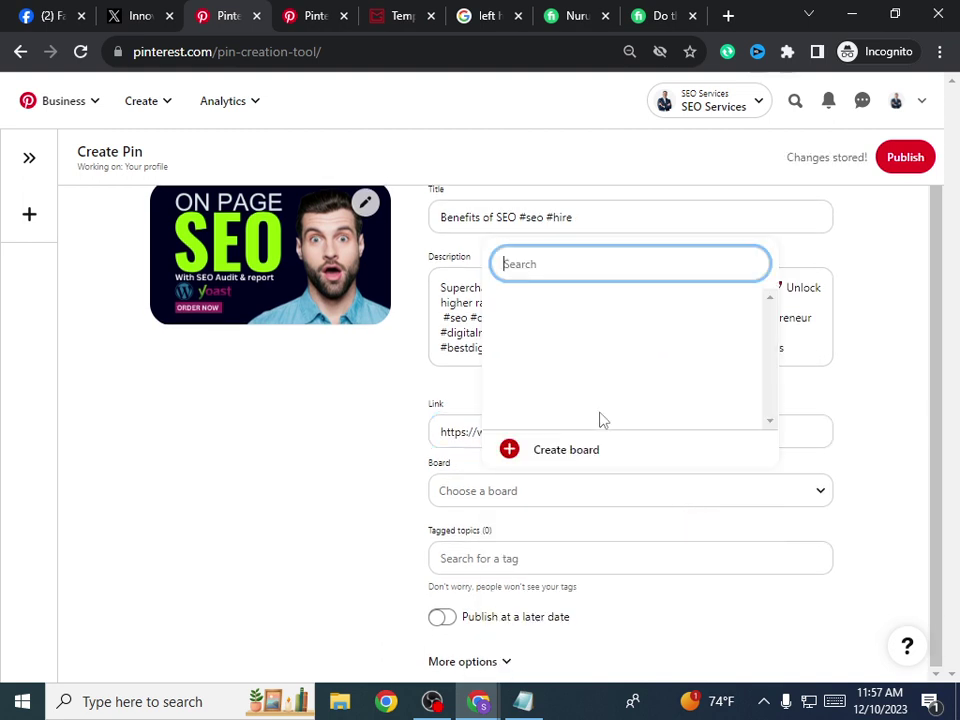
left_click(696, 447)
left_click(404, 374)
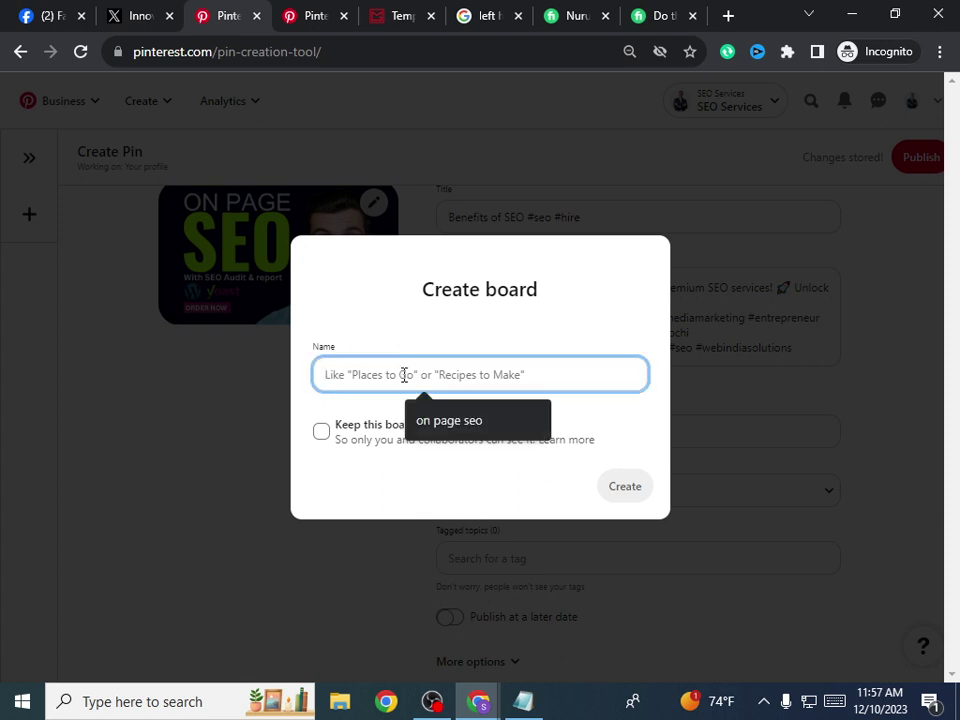
left_click(482, 421)
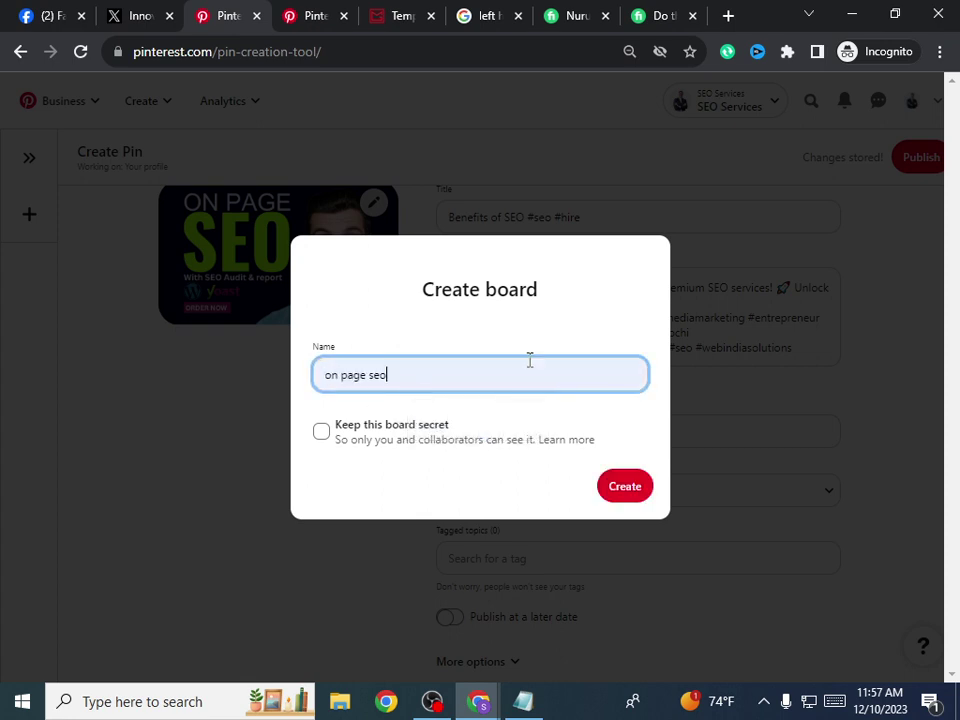
left_click(646, 506)
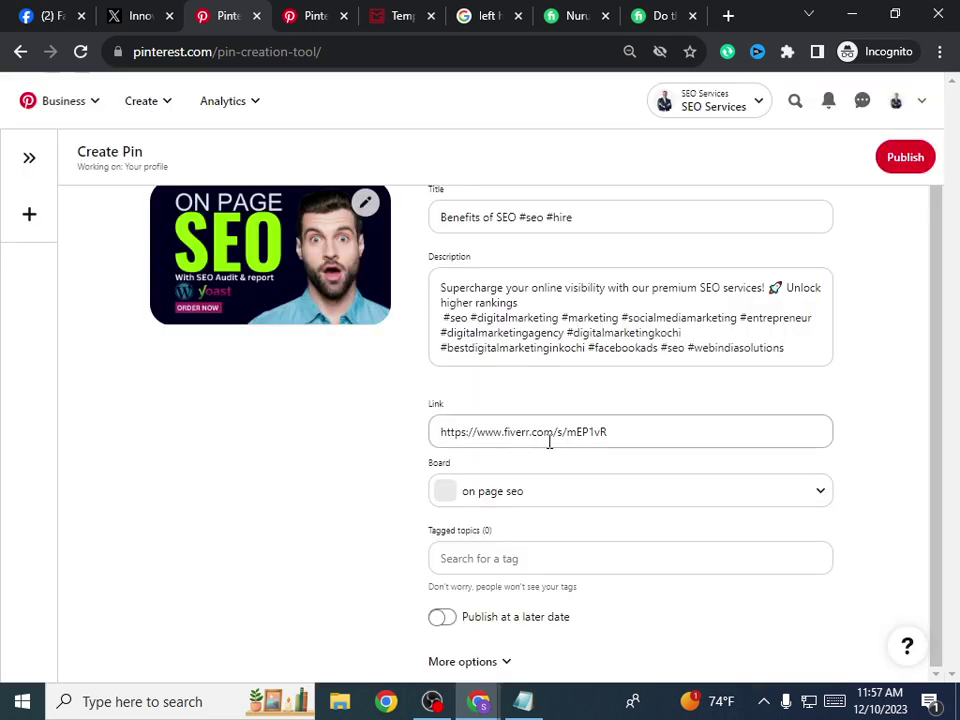
Step: Search the tagged topics for "seo" and add the topic "seogwipo" to the Pin
left_click(500, 566)
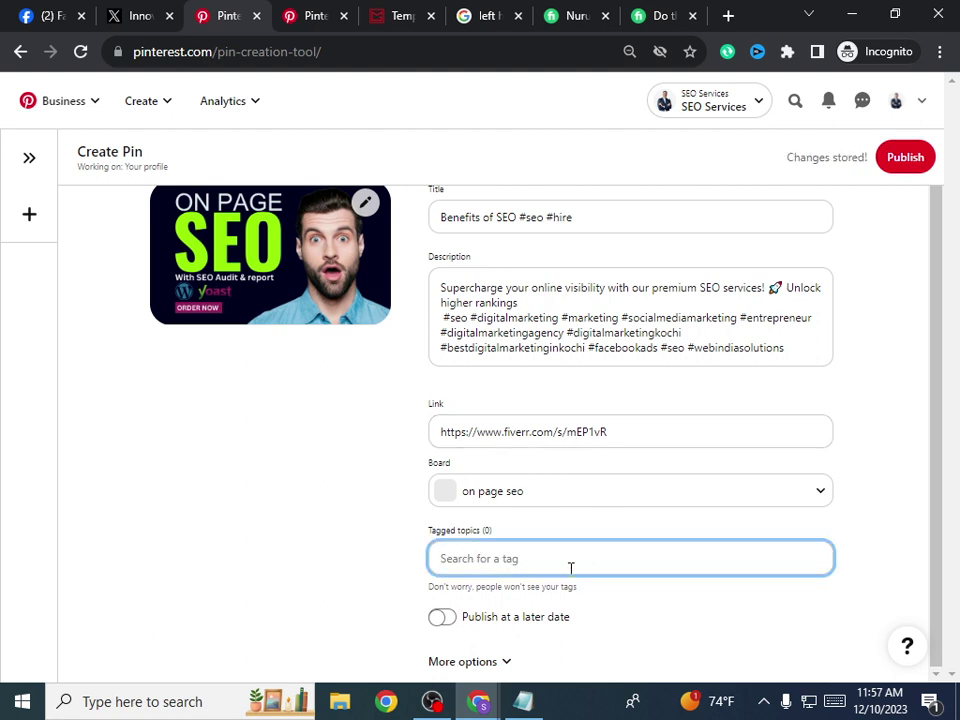
type("seo")
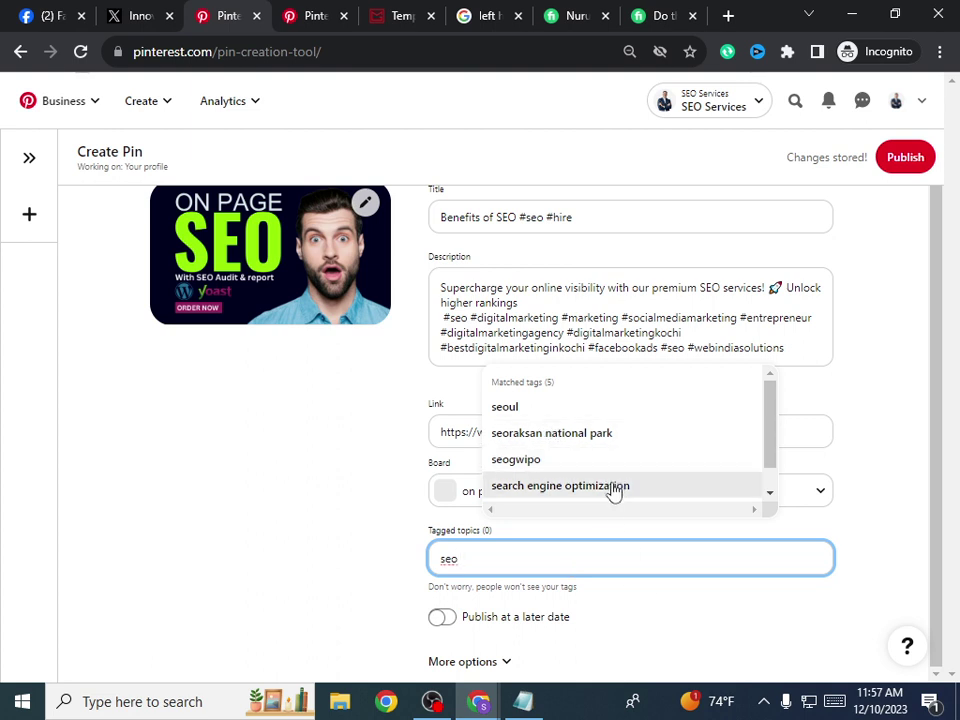
left_click(559, 463)
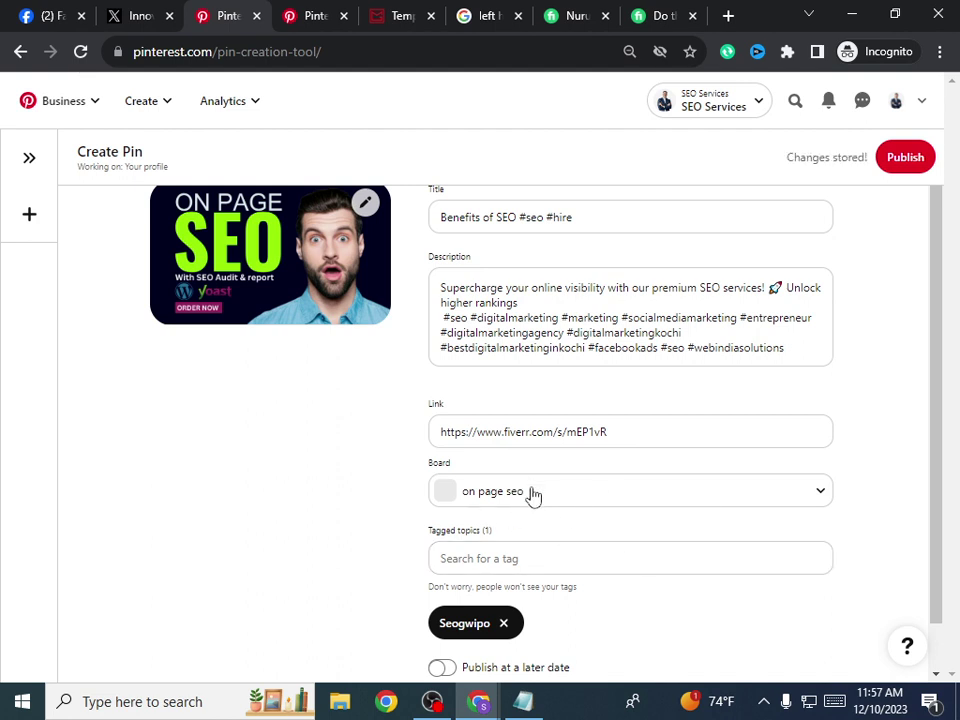
Step: Expand the Pin's additional options, turn on publishing at a later date and set the date to 12/10/2023
scroll(486, 497, "down", 1)
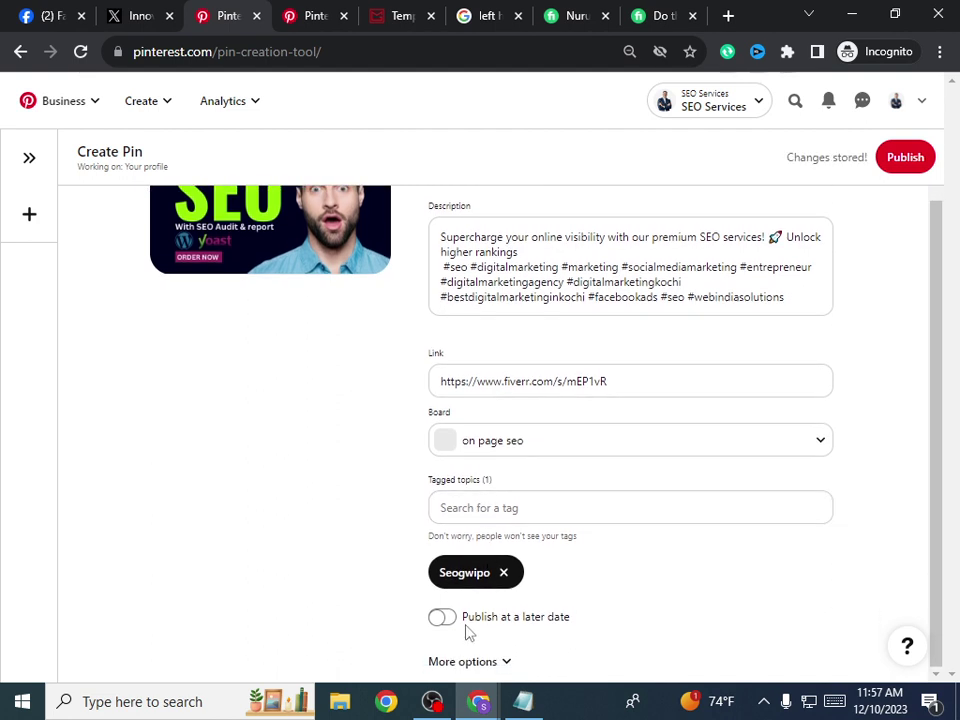
left_click(506, 666)
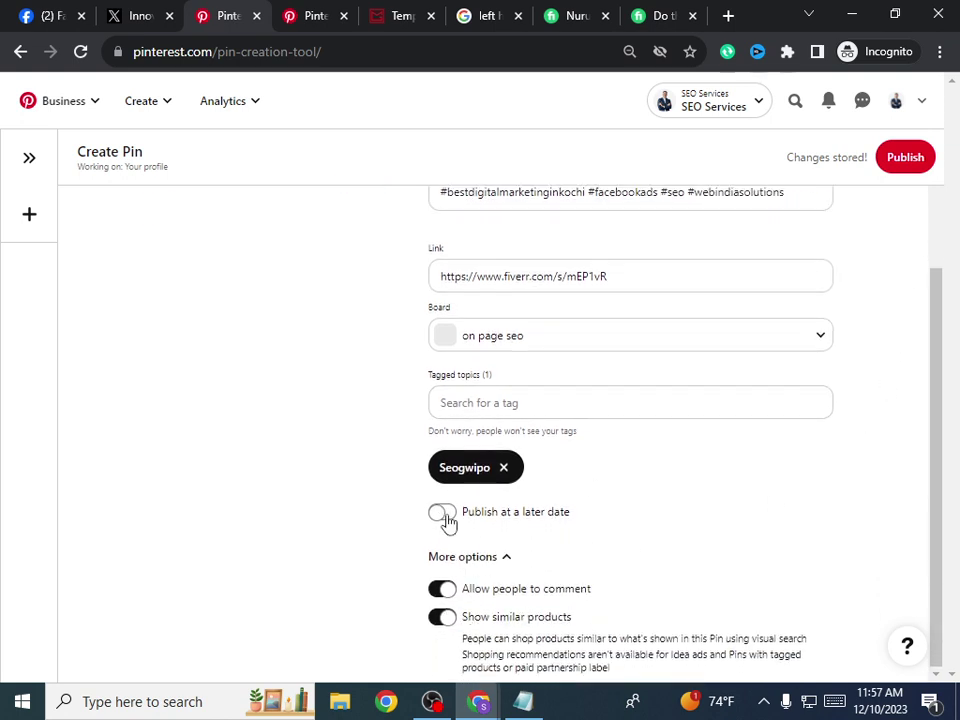
left_click(440, 513)
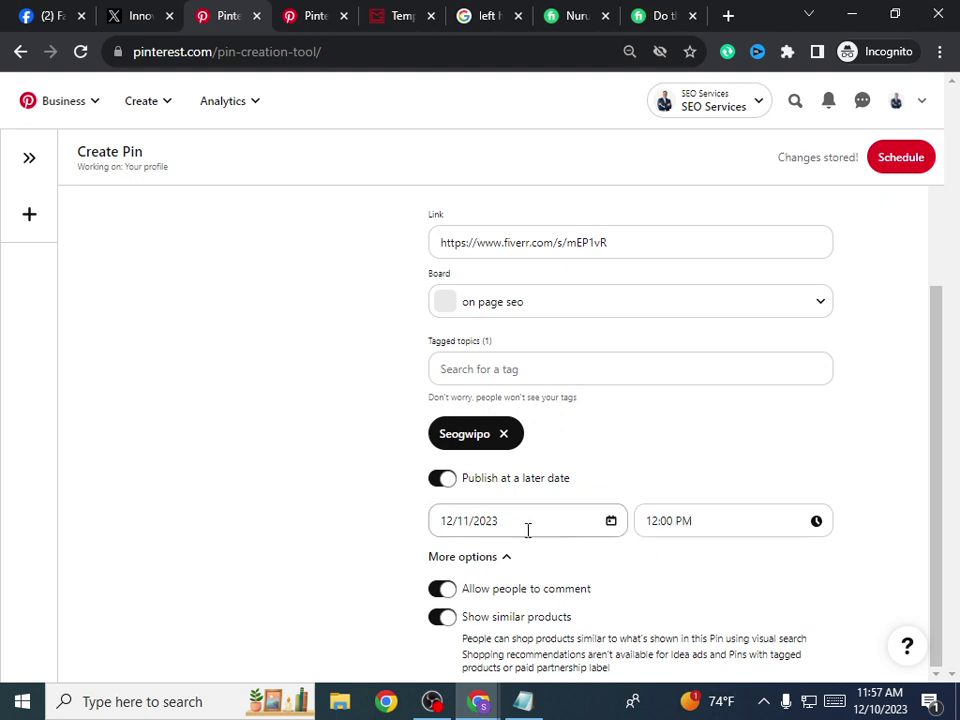
left_click(527, 528)
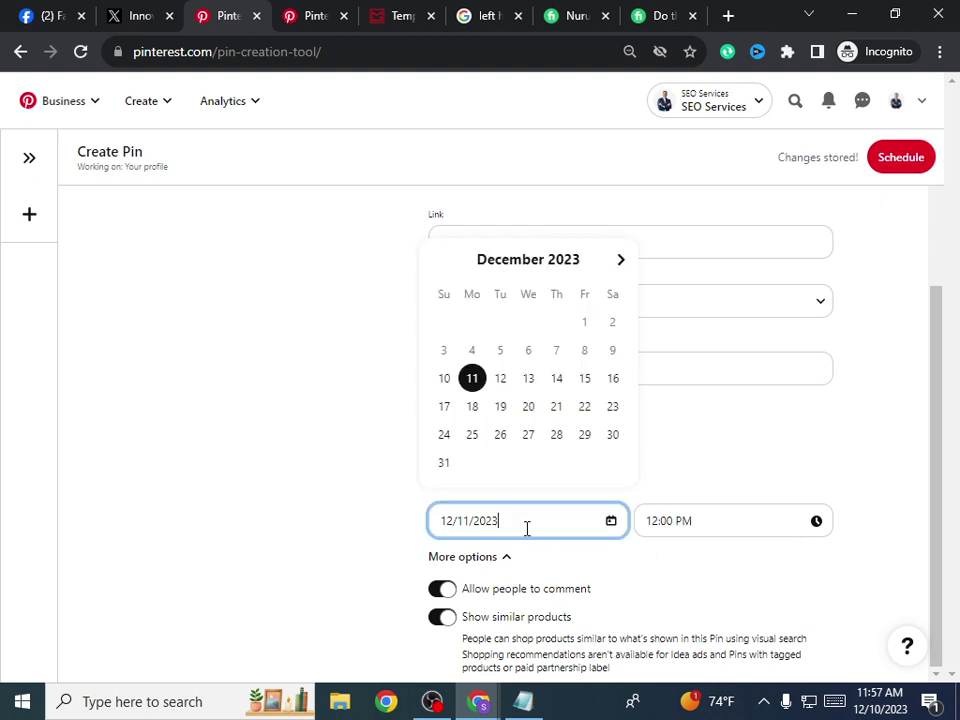
left_click(444, 378)
left_click(514, 525)
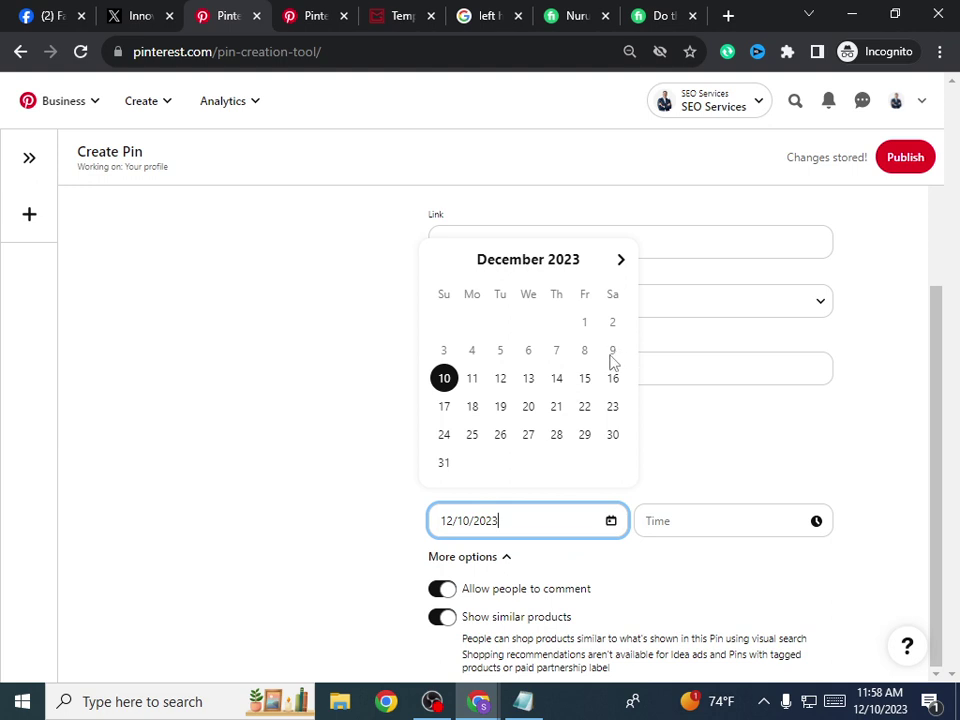
Step: Set the publishing time to 12:00 PM, schedule the Pin and confirm the scheduling
left_click(671, 521)
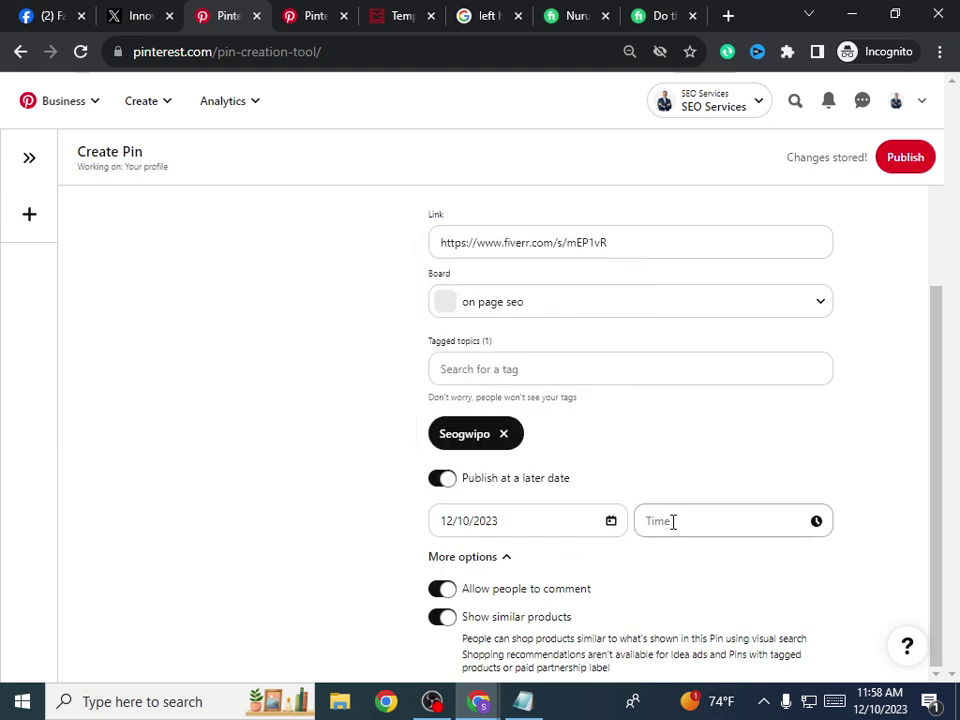
scroll(725, 390, "up", 2)
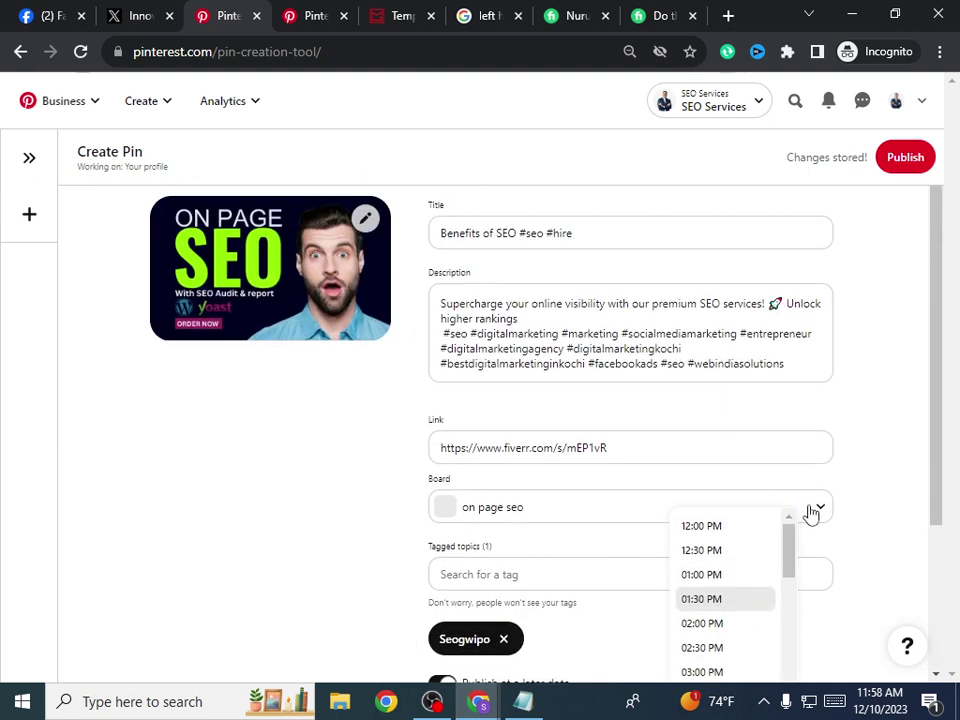
left_click(760, 527)
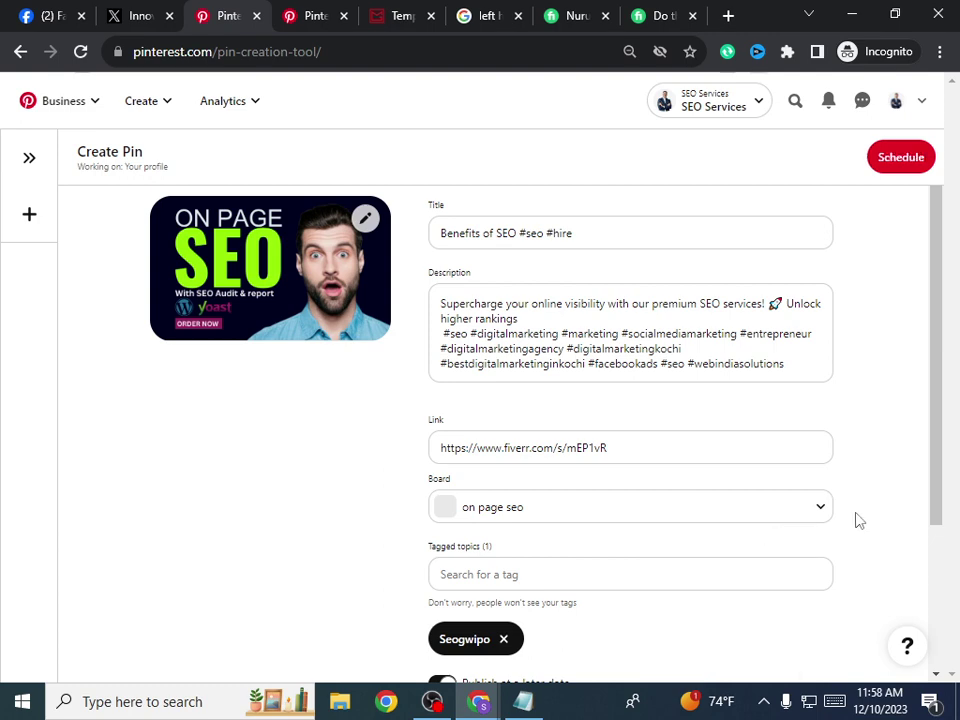
scroll(856, 470, "down", 3)
left_click(892, 165)
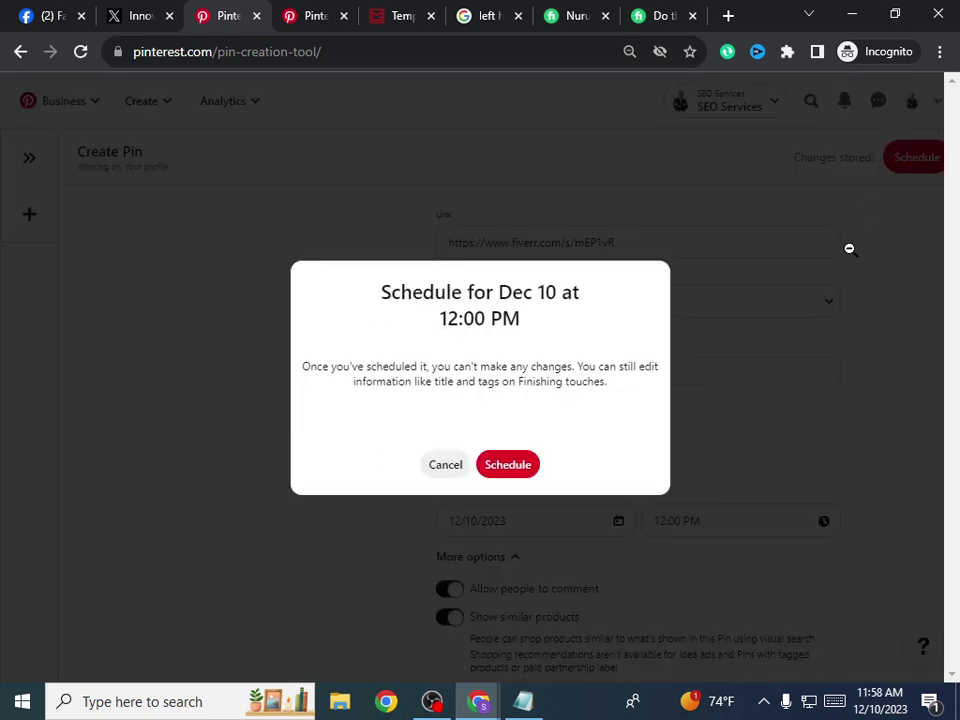
left_click(515, 465)
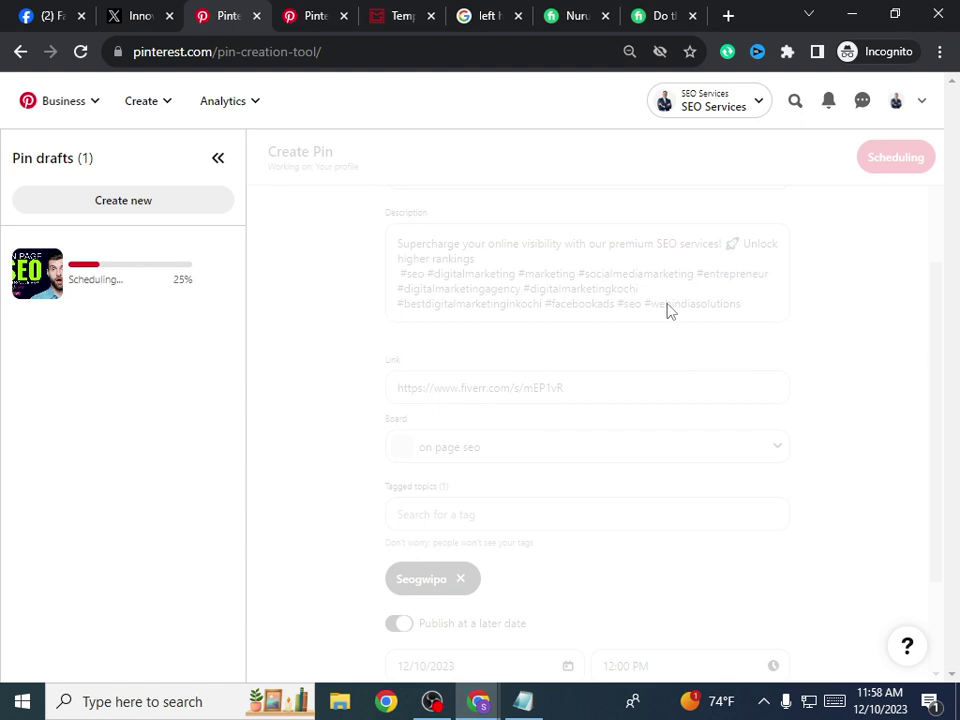
Step: Switch to Notepad, save the file "Success of Freelancing.txt" and minimize its window
left_click(523, 701)
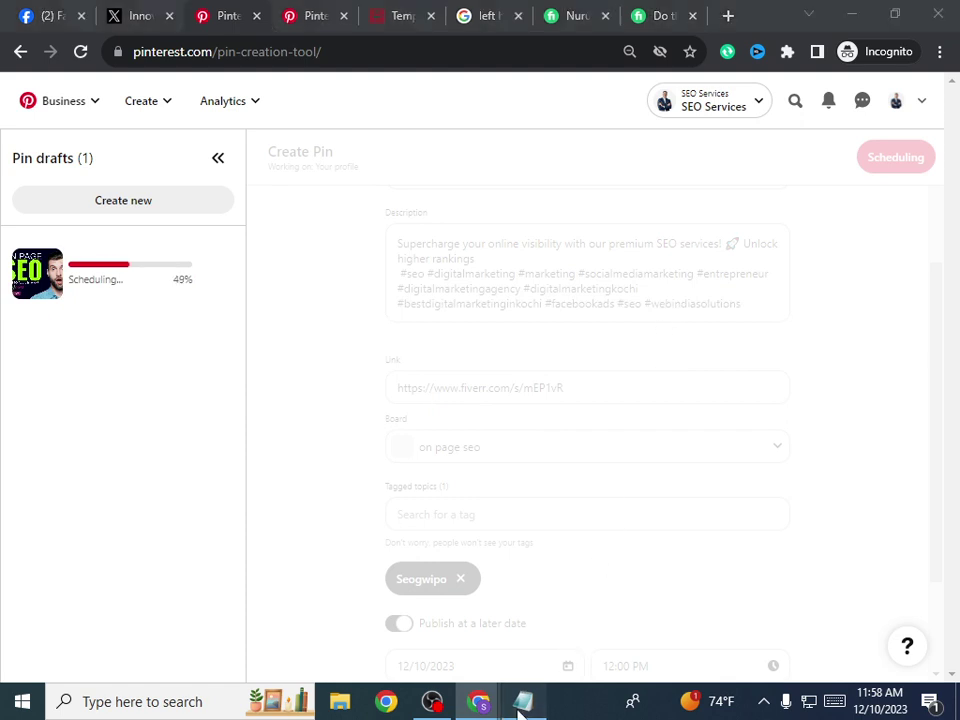
left_click(88, 69)
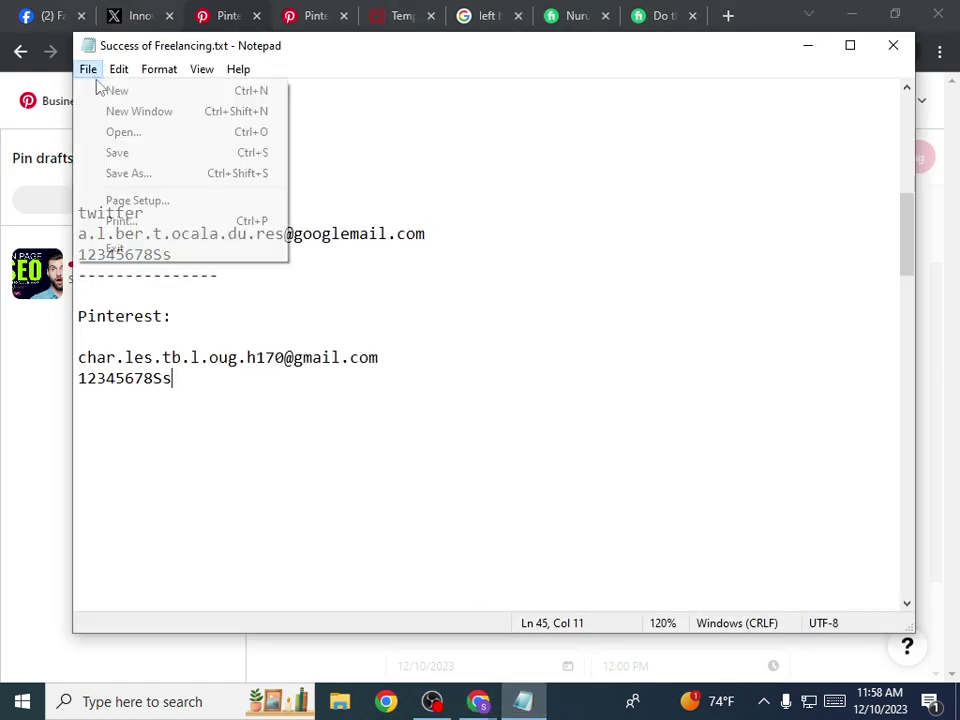
left_click(124, 153)
left_click(806, 47)
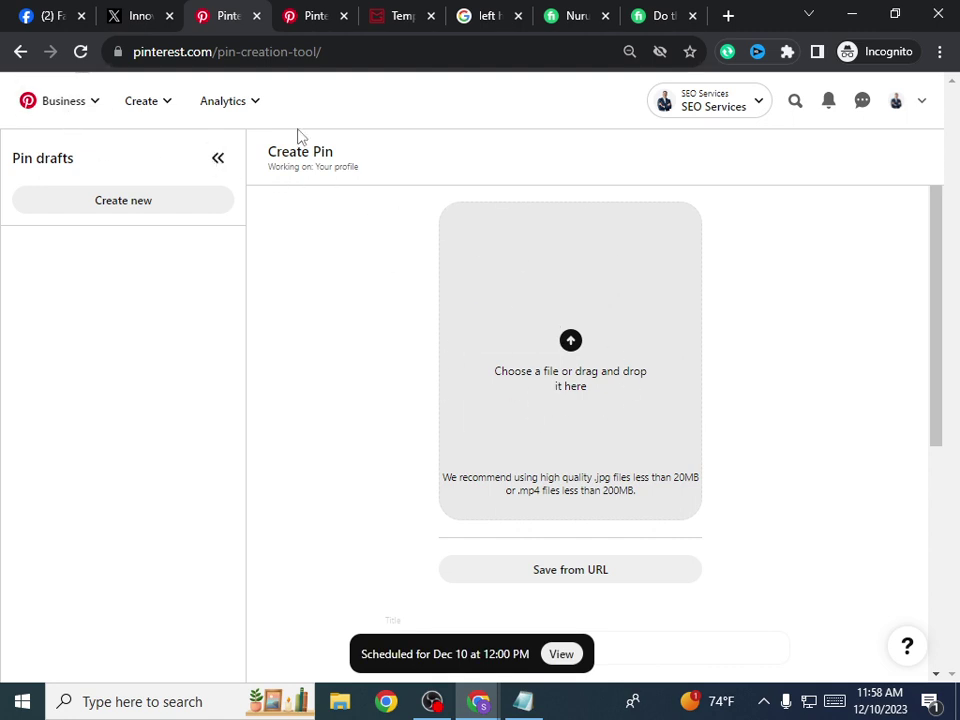
Step: Switch to the other Pinterest tab showing the "Benefits of SEO" Pin and search Pinterest for "dental care"
left_click(310, 12)
left_click(85, 108)
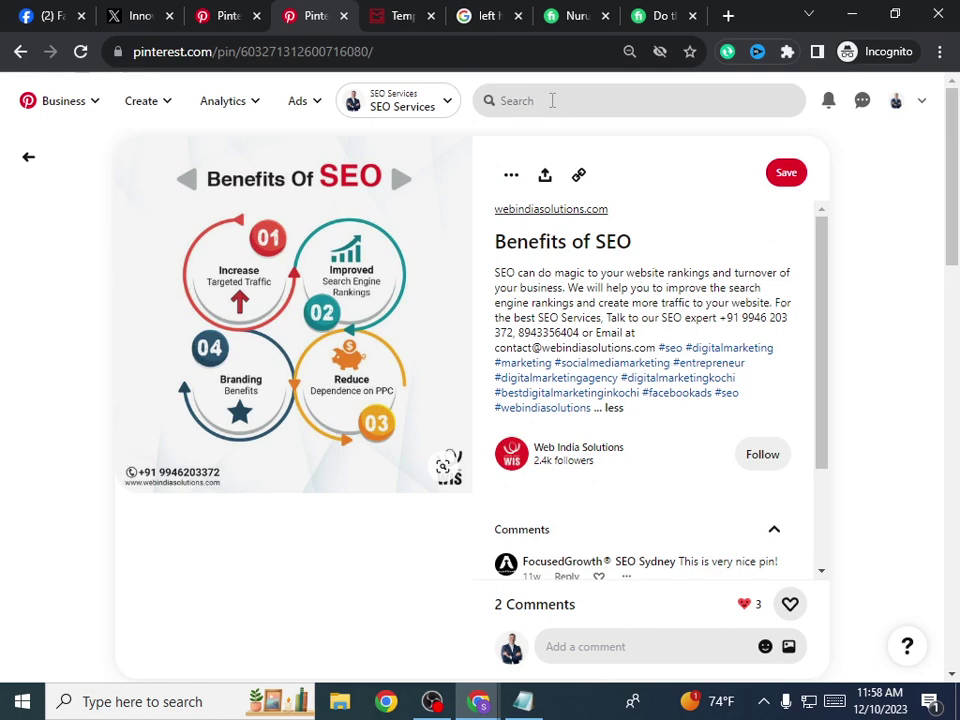
left_click(552, 100)
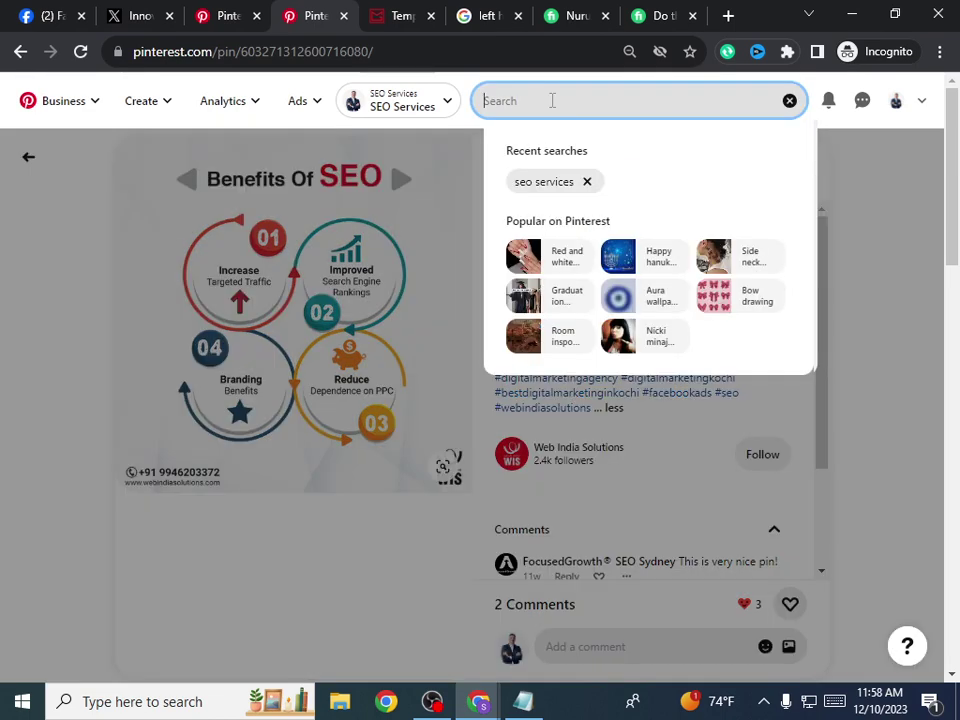
type("dental")
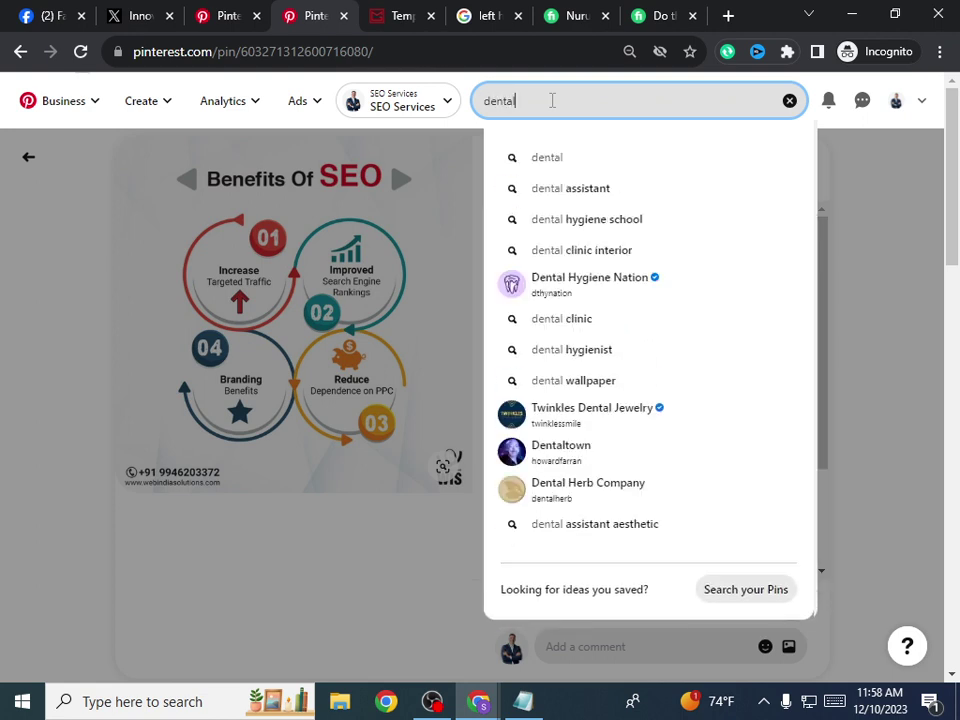
type(" care")
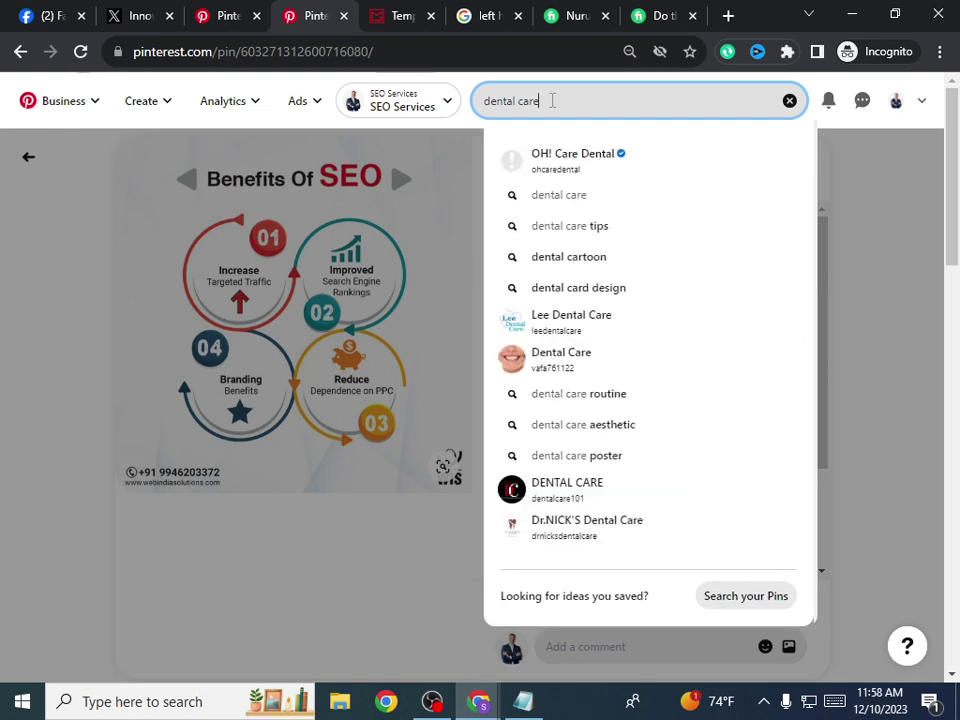
key("Return")
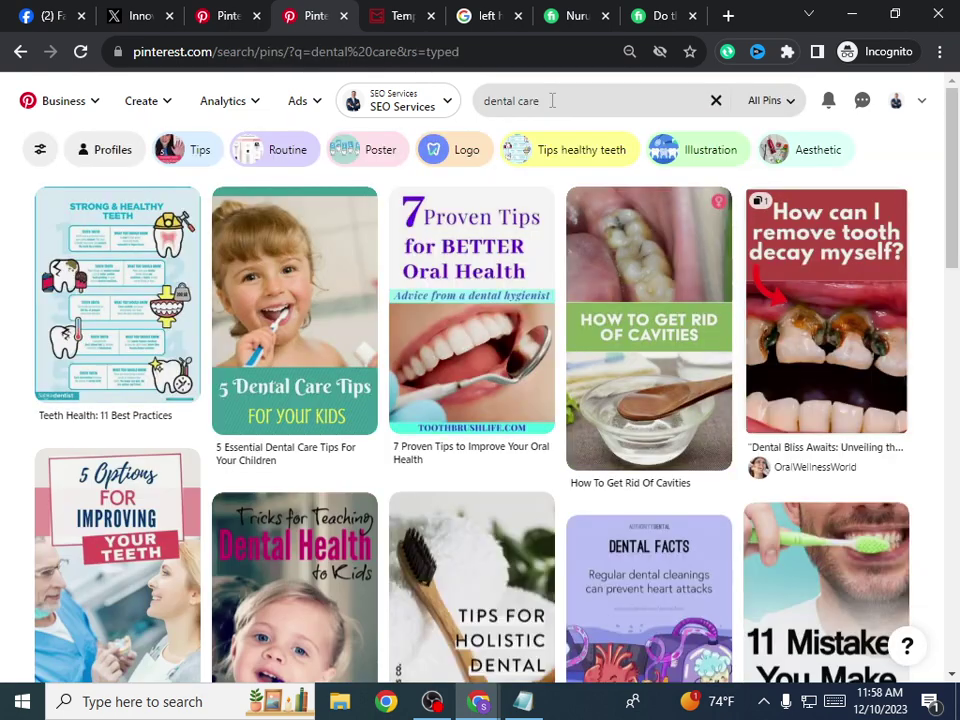
Step: Refine the Pinterest search to "dental care usa"
left_click(570, 103)
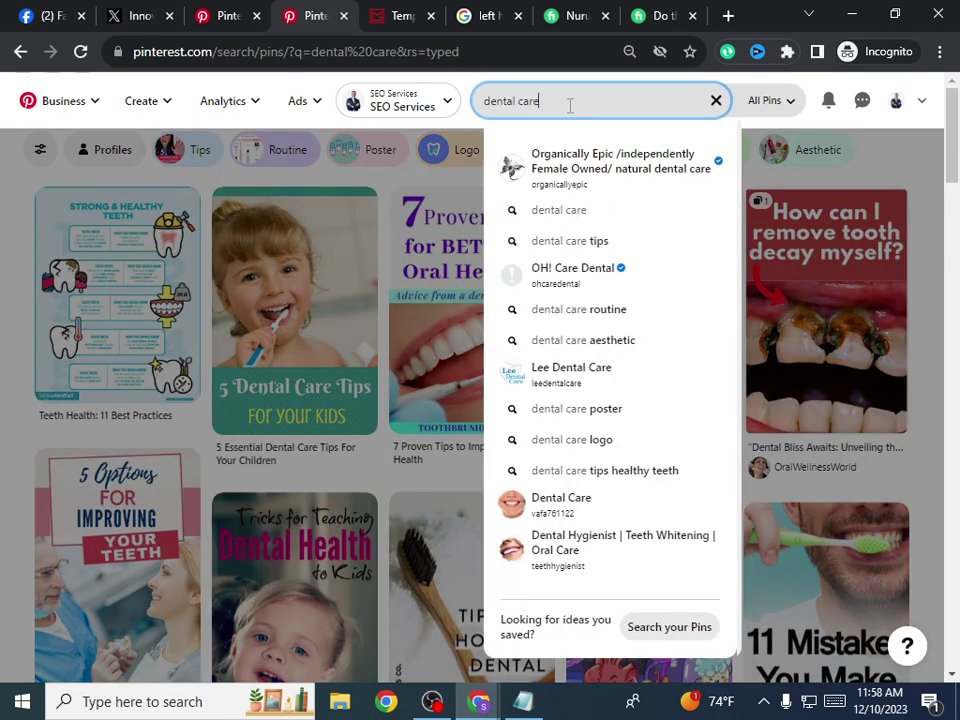
type("usa")
key("Return")
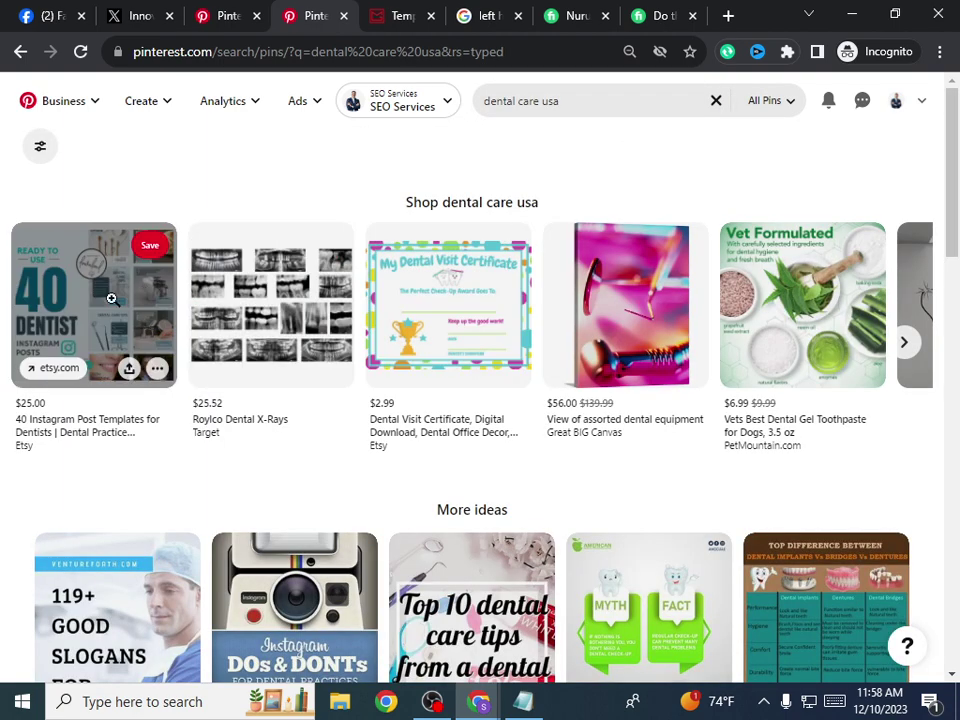
Step: Save the "40 Instagram Post Templates for Dentists" Pin to a new board using the suggested name "Dental"
left_click(147, 247)
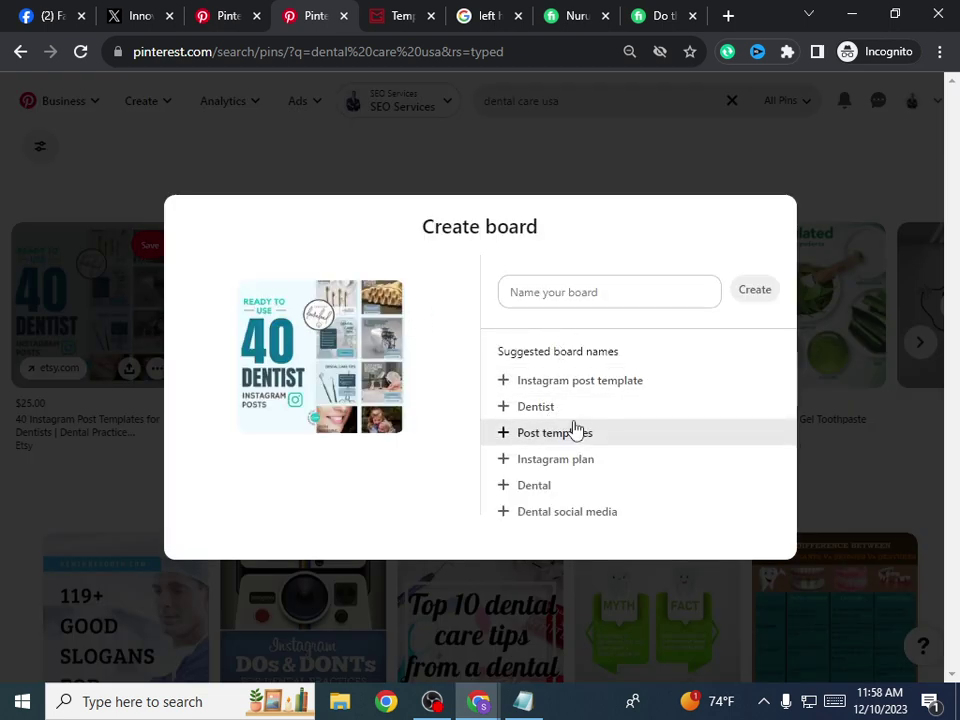
left_click(607, 488)
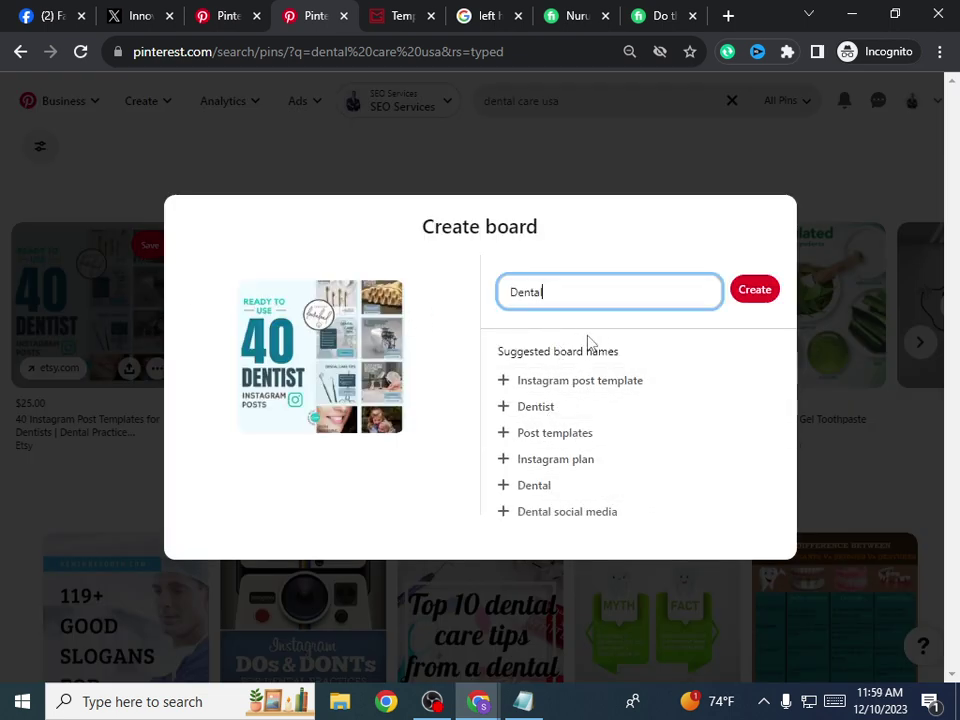
left_click(746, 295)
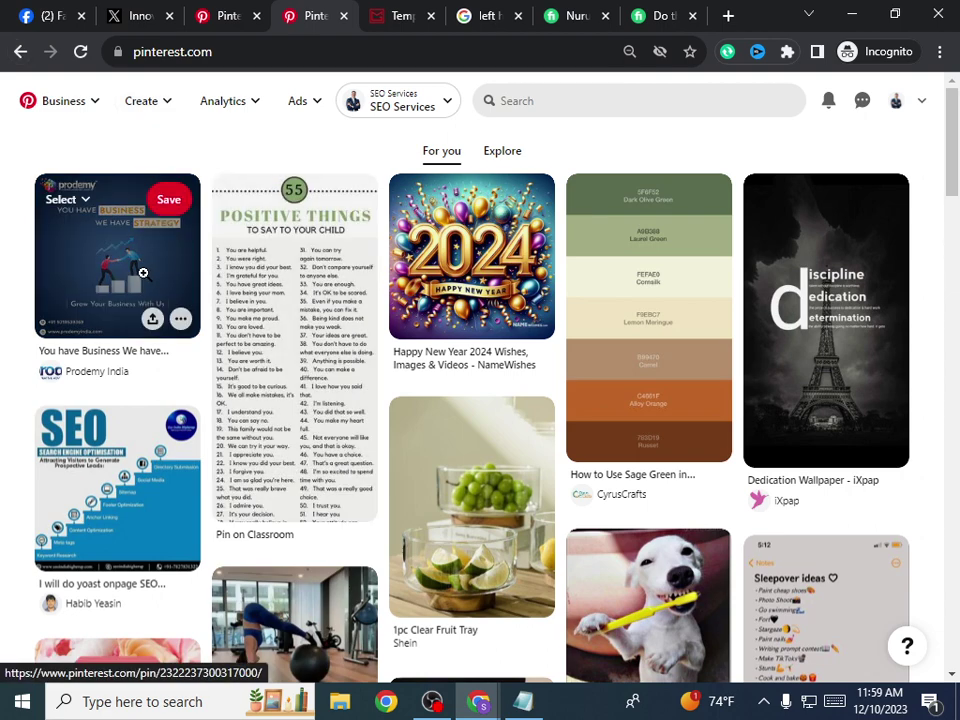
Step: On the home feed, save the "You have Business" Pin to the Dental board and try to save the "55 Positive Things" Pin there too
left_click(182, 204)
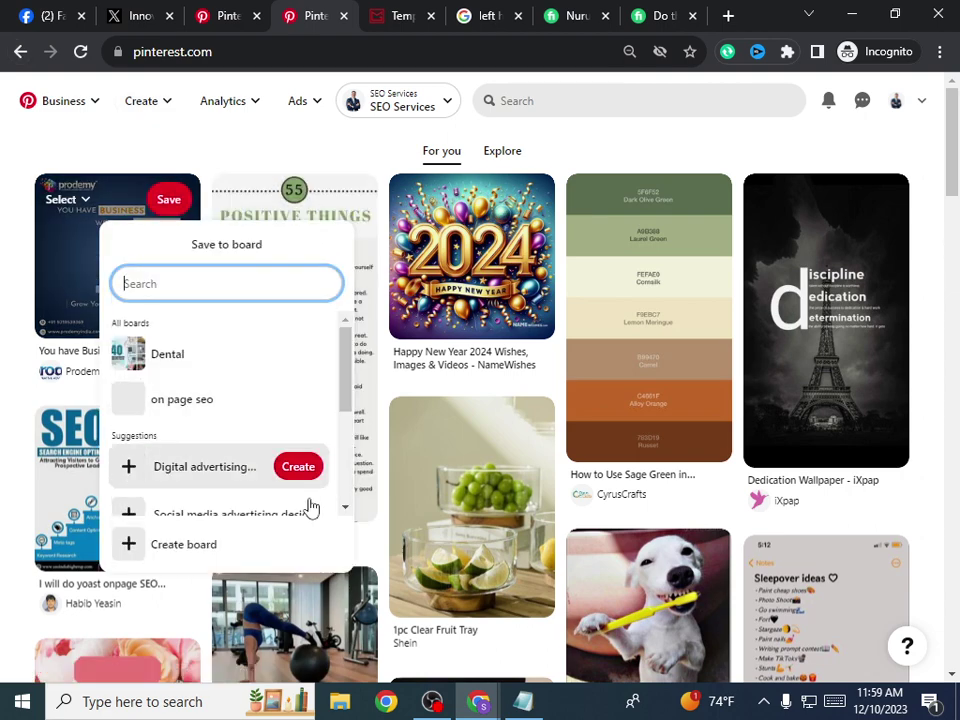
left_click(309, 354)
left_click(345, 199)
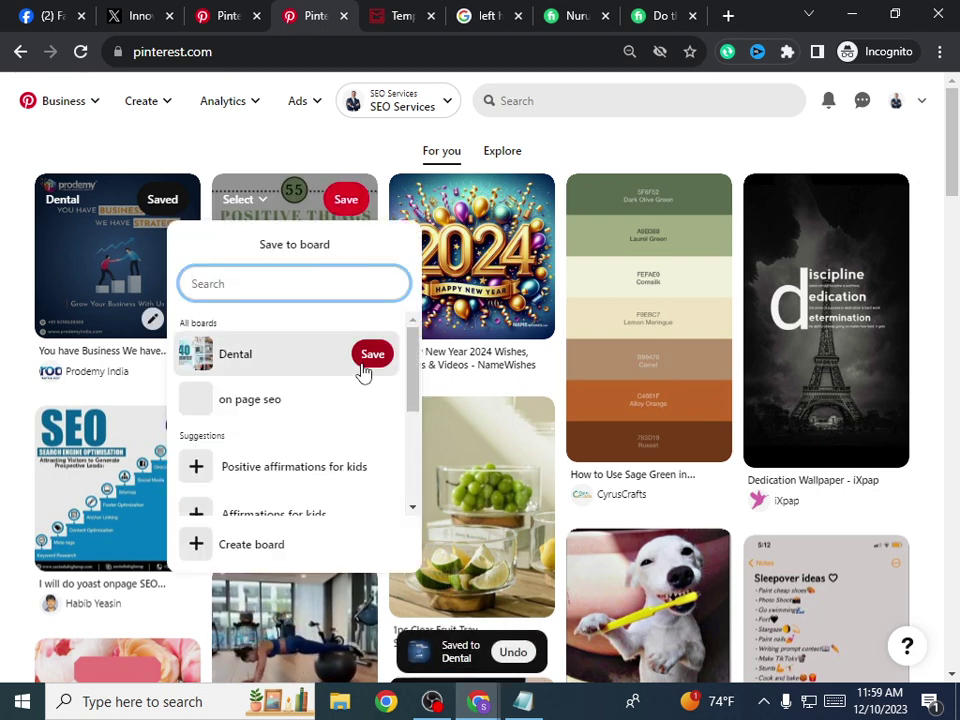
left_click(369, 356)
Step: Save the Happy New Year 2024, Sage Green palette and Dedication Wallpaper Pins to the "on page seo" board
left_click(520, 201)
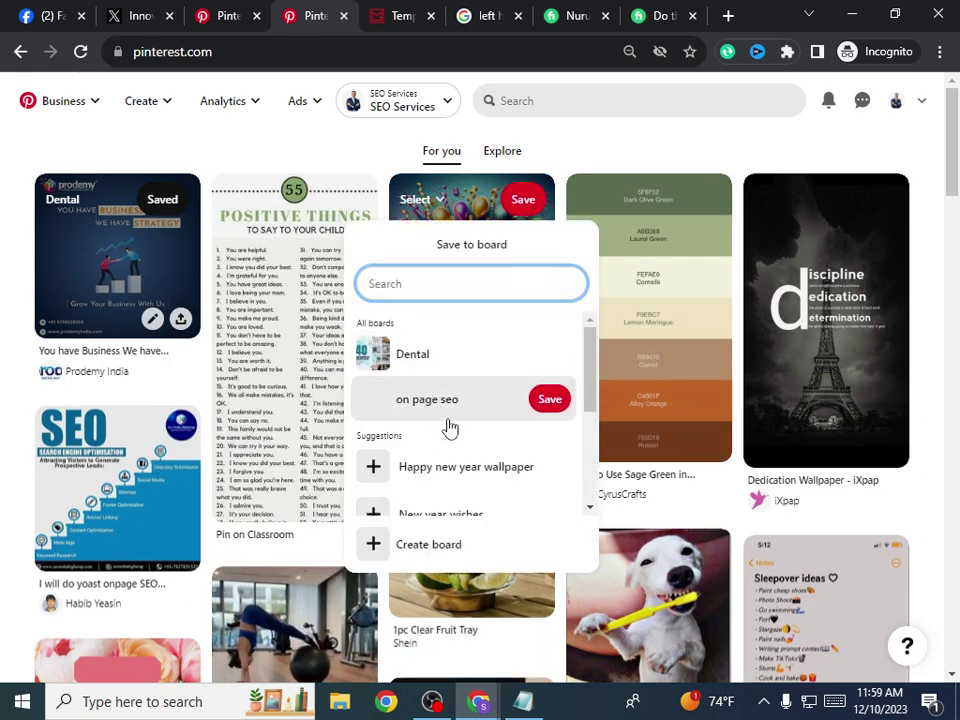
left_click(553, 402)
left_click(700, 199)
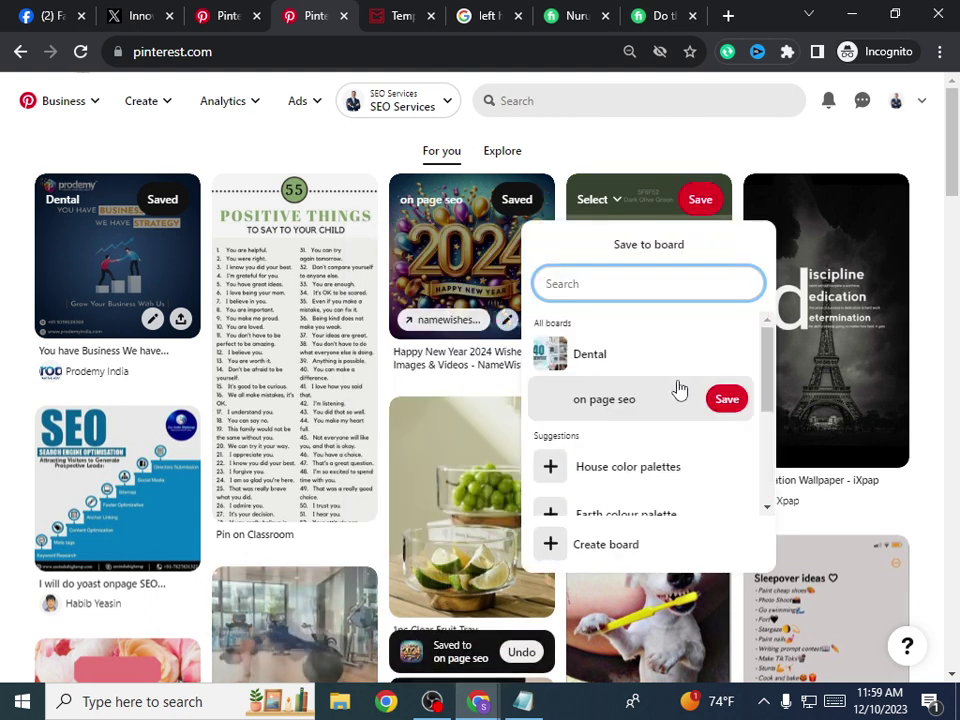
left_click(726, 400)
left_click(877, 199)
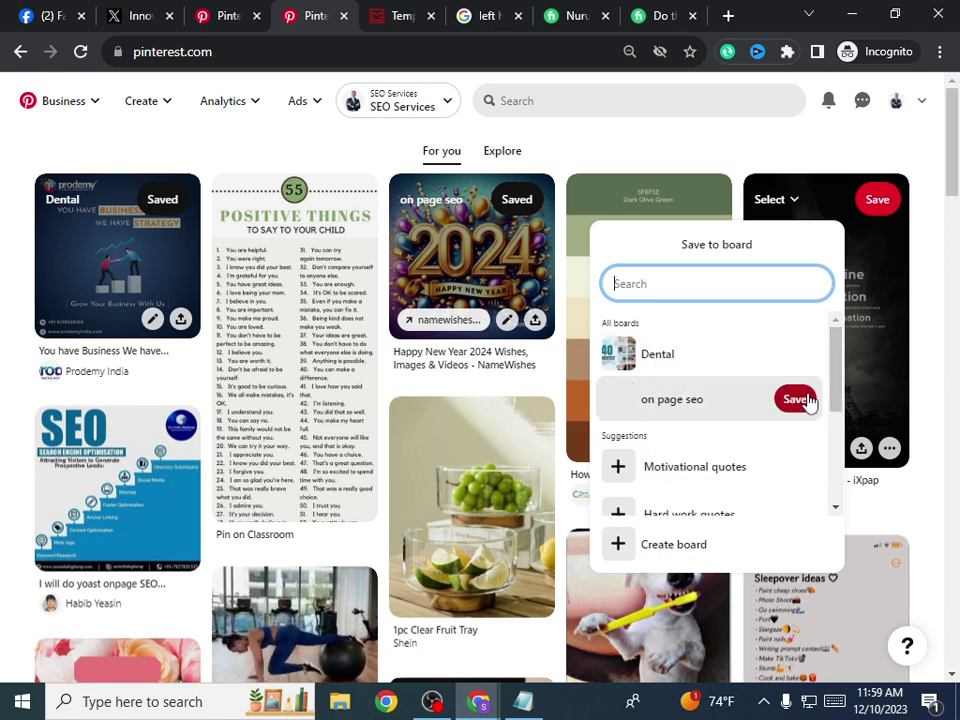
left_click(806, 400)
scroll(320, 300, "down", 5)
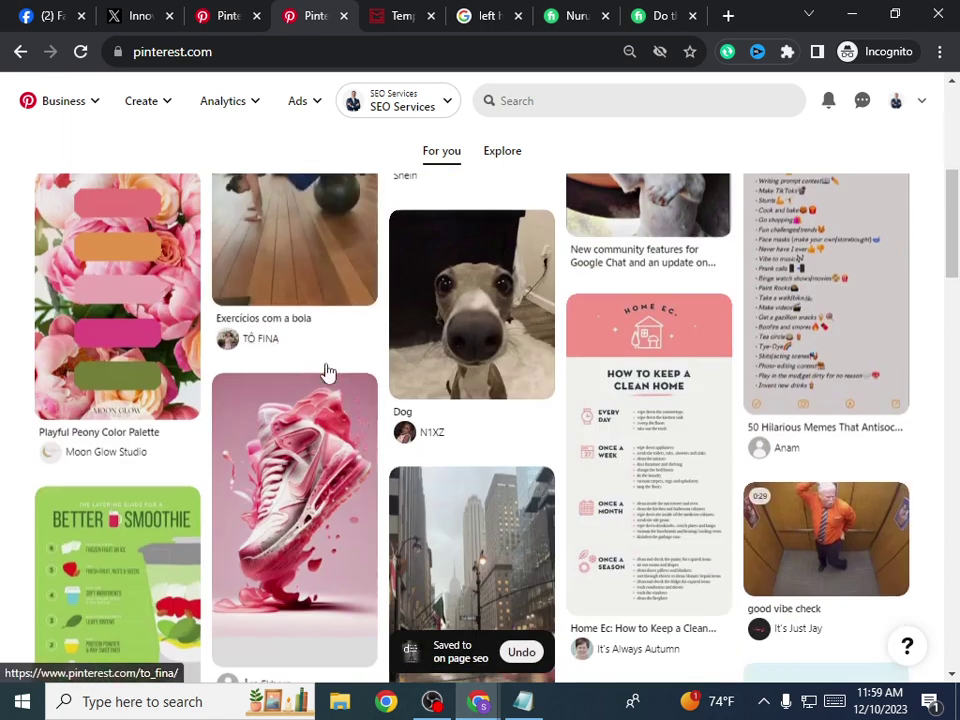
scroll(240, 362, "up", 5)
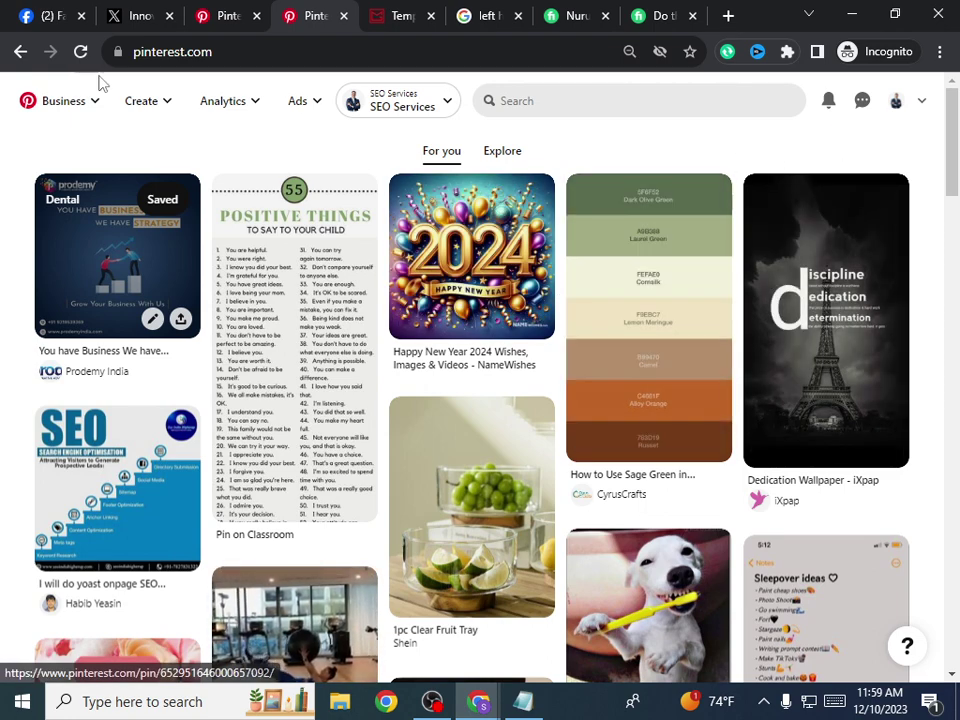
Step: Rerun the recent search "dental care usa" and open the "Vets Best Dental Gel Toothpaste for Dogs" Pin
left_click(634, 109)
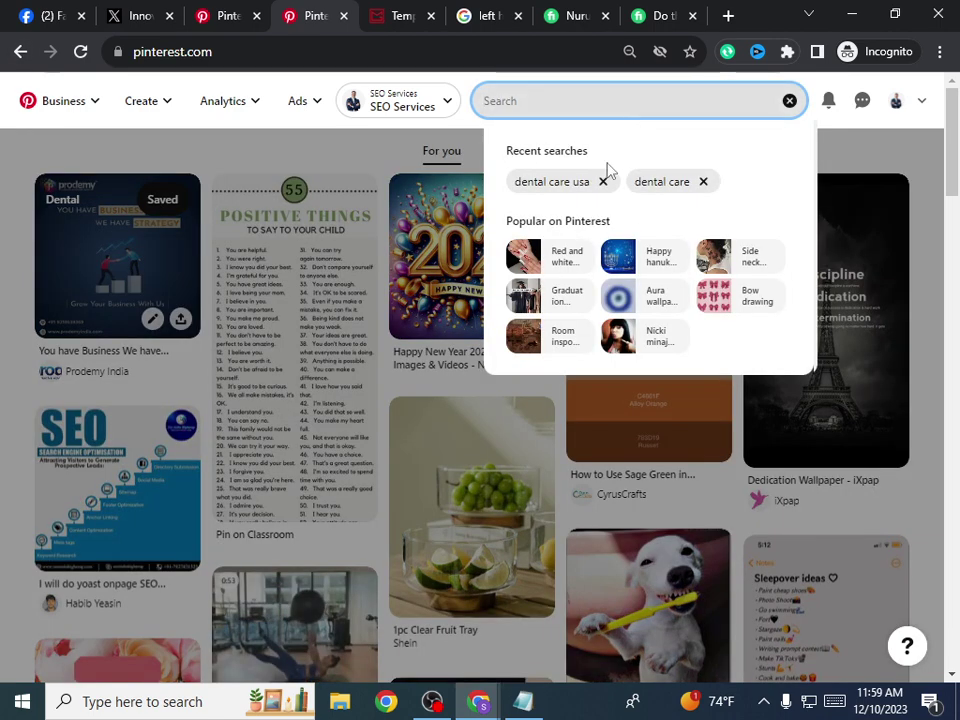
left_click(555, 183)
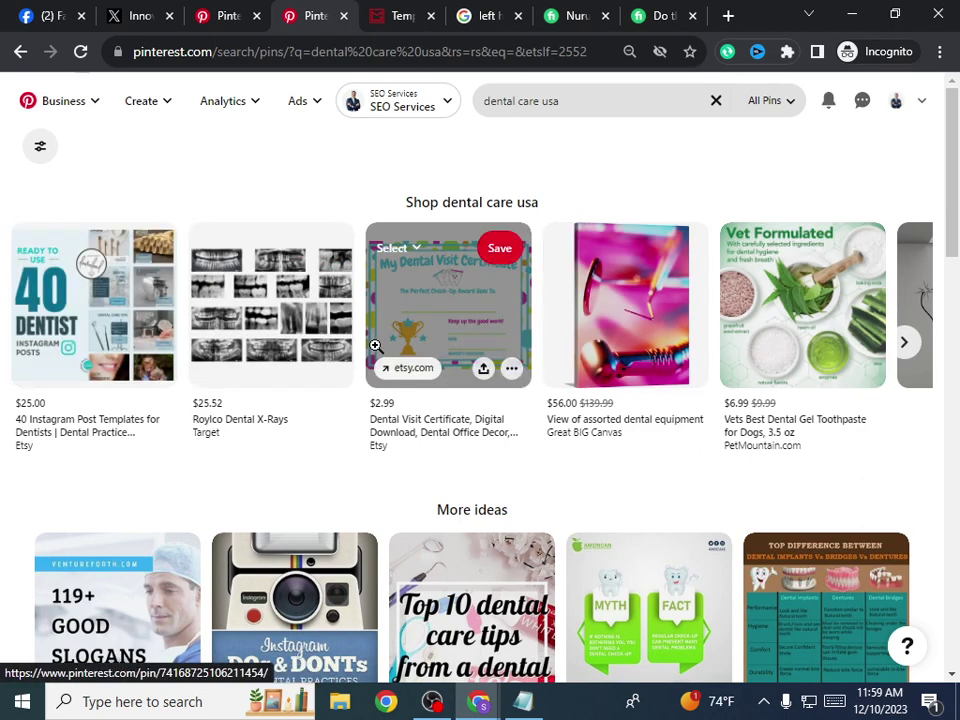
scroll(740, 400, "down", 2)
scroll(727, 343, "up", 1)
left_click(728, 342)
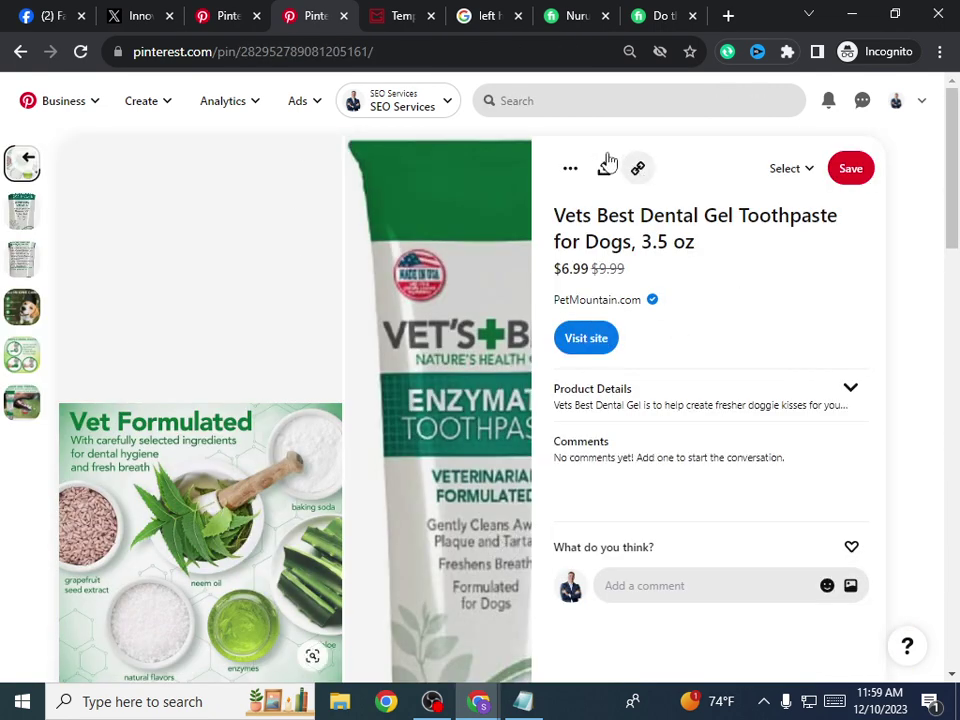
scroll(613, 332, "down", 2)
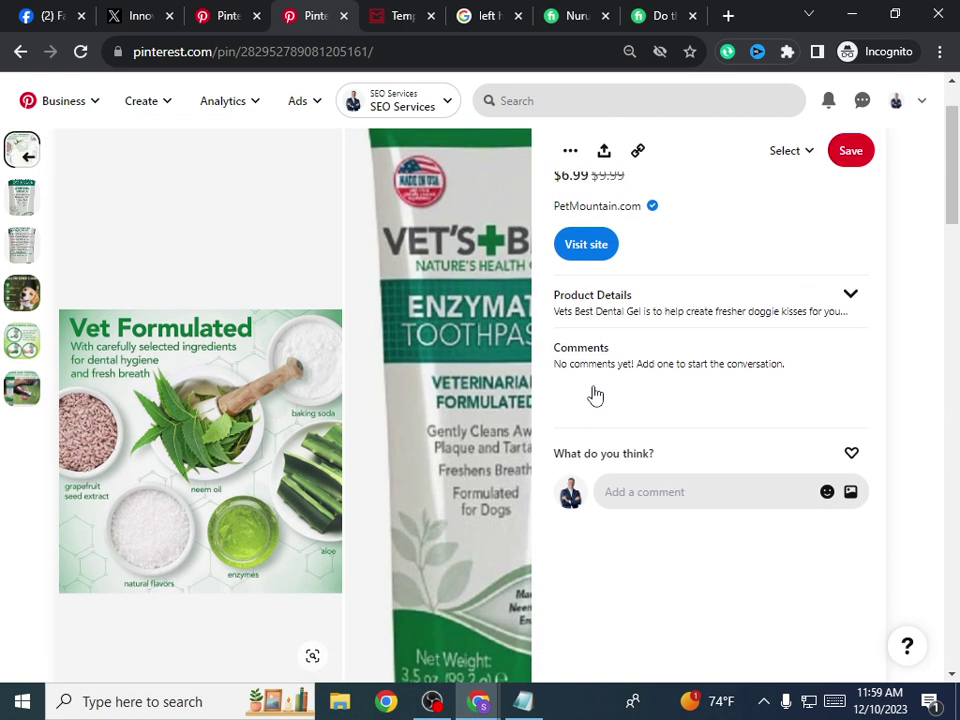
scroll(596, 394, "up", 2)
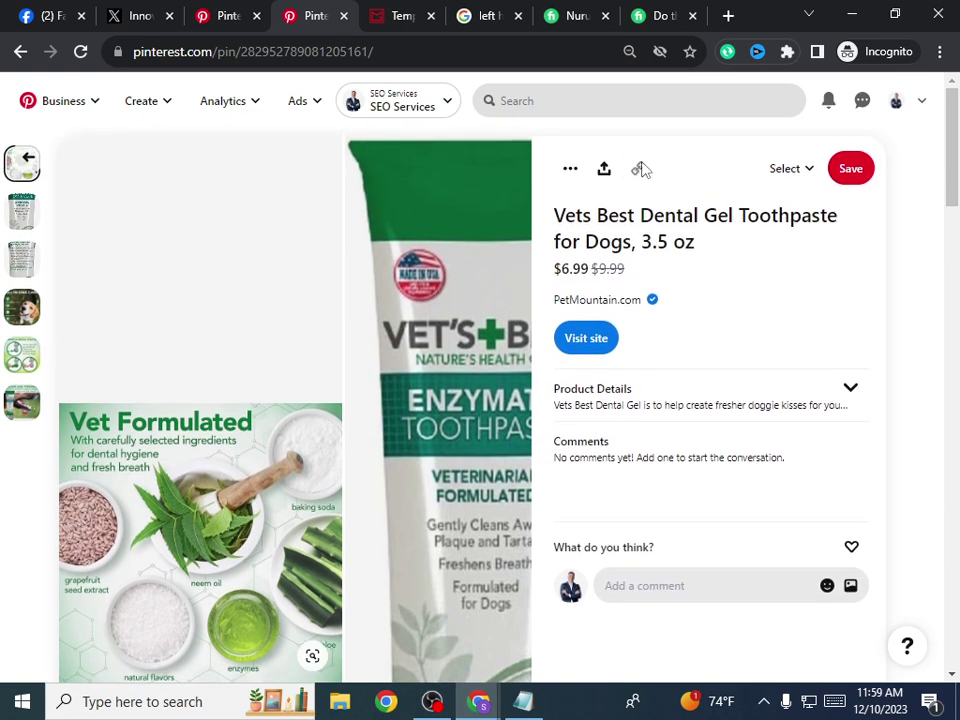
Step: Load the copied Pinterest link in the browser tab holding the temporary e-mail inbox
left_click(369, 12)
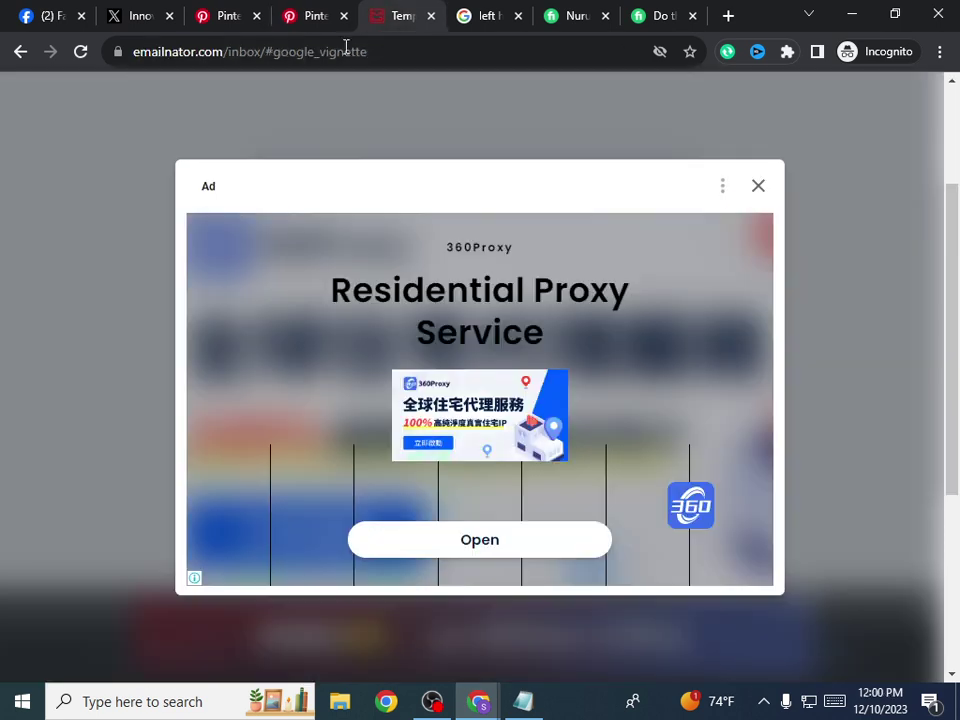
left_click(331, 56)
right_click(331, 56)
left_click(476, 184)
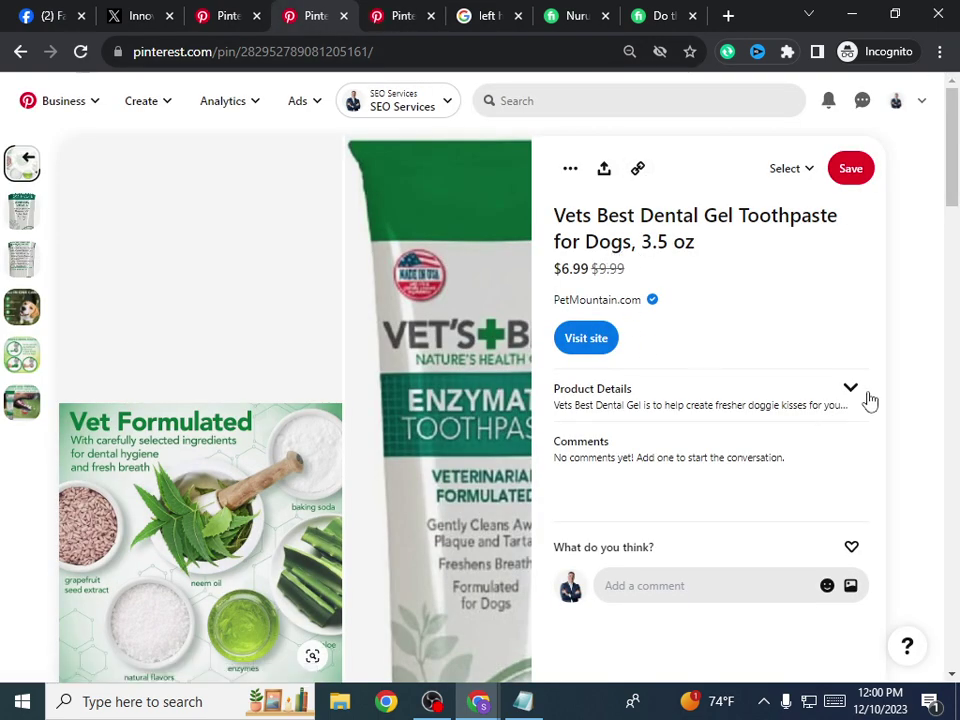
Step: Expand the toothpaste Pin's product details to read them, and copy the Pin's link
left_click(856, 394)
scroll(805, 377, "down", 5)
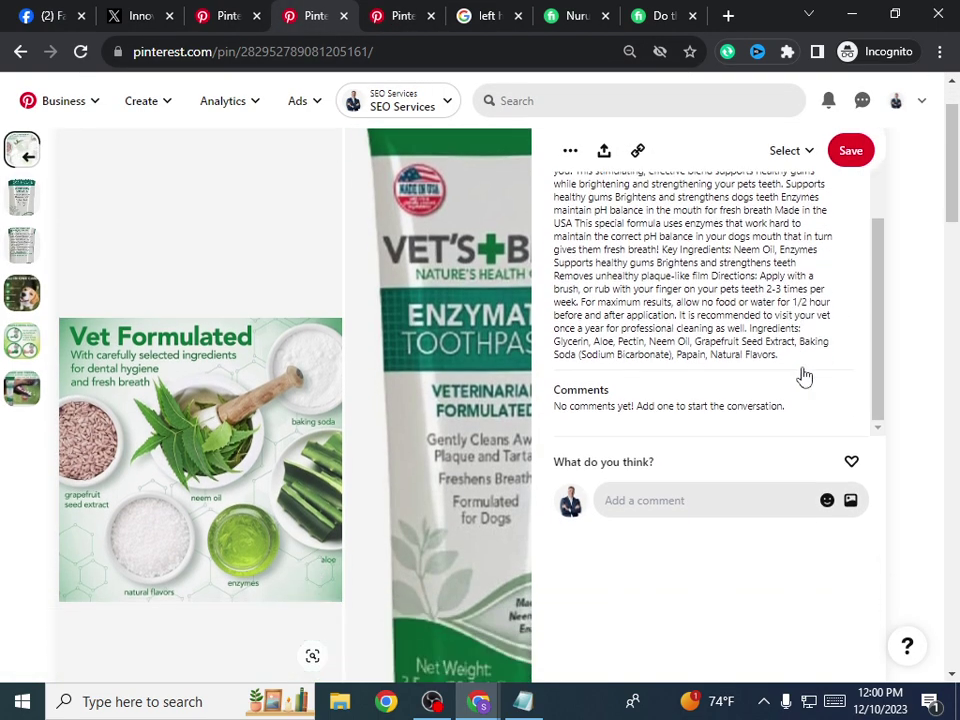
scroll(805, 376, "up", 3)
scroll(705, 248, "up", 2)
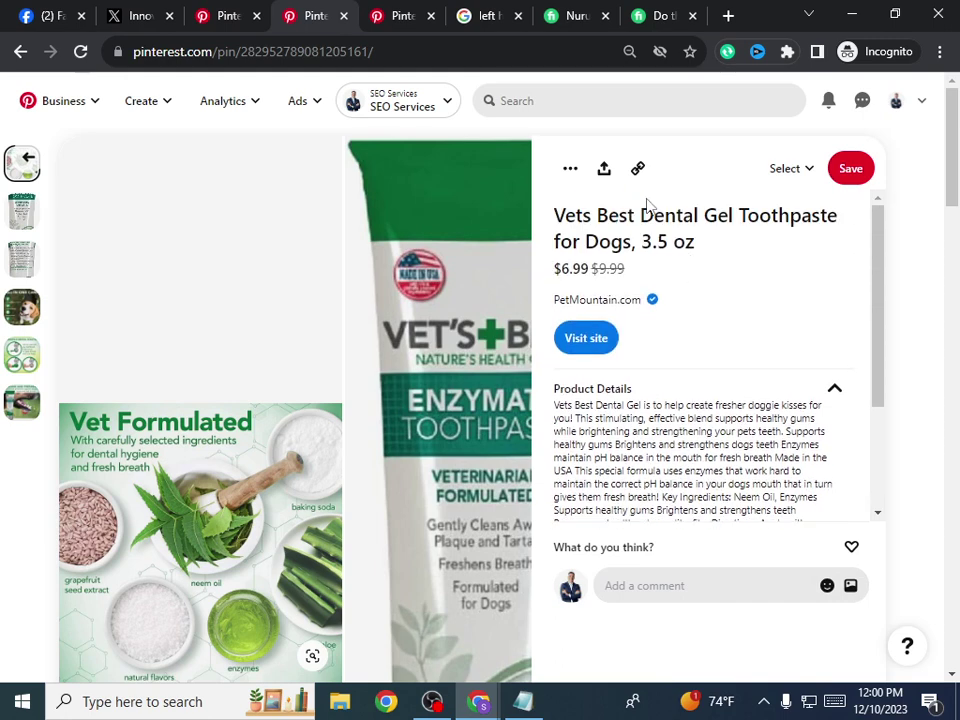
left_click(636, 172)
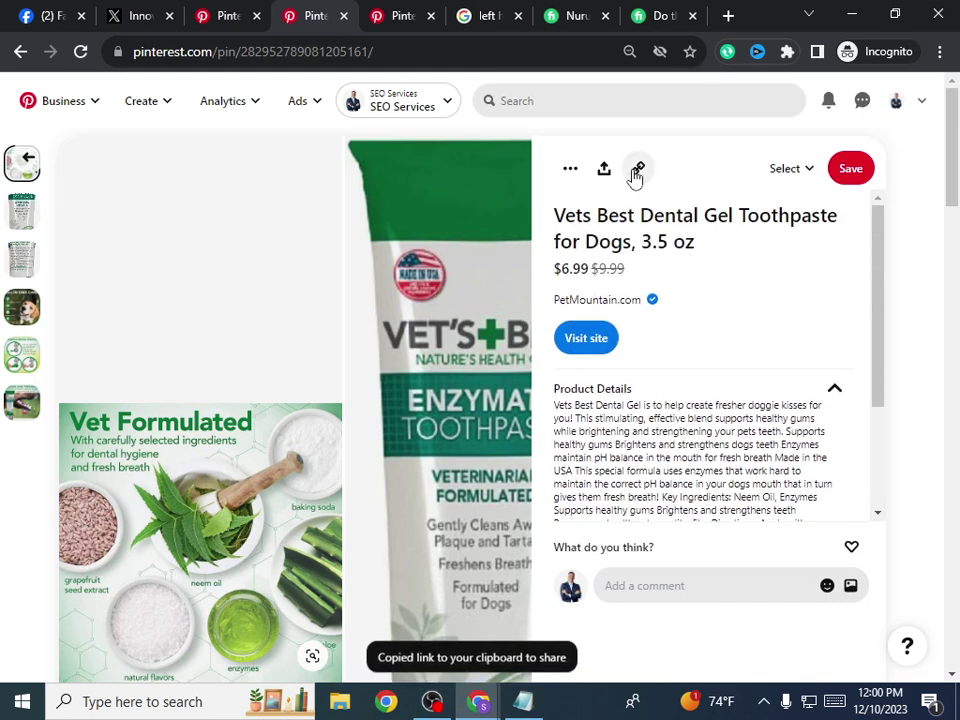
Step: Visit the toothpaste Pin's PetMountain product page and close the extra Pinterest tab beside it
left_click(584, 337)
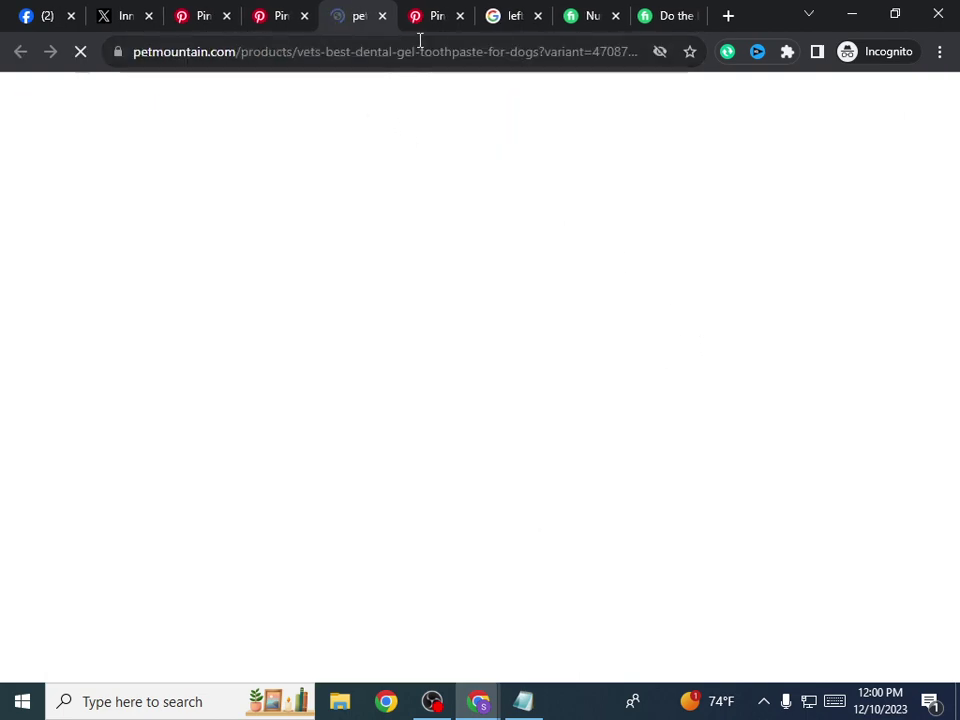
left_click(459, 15)
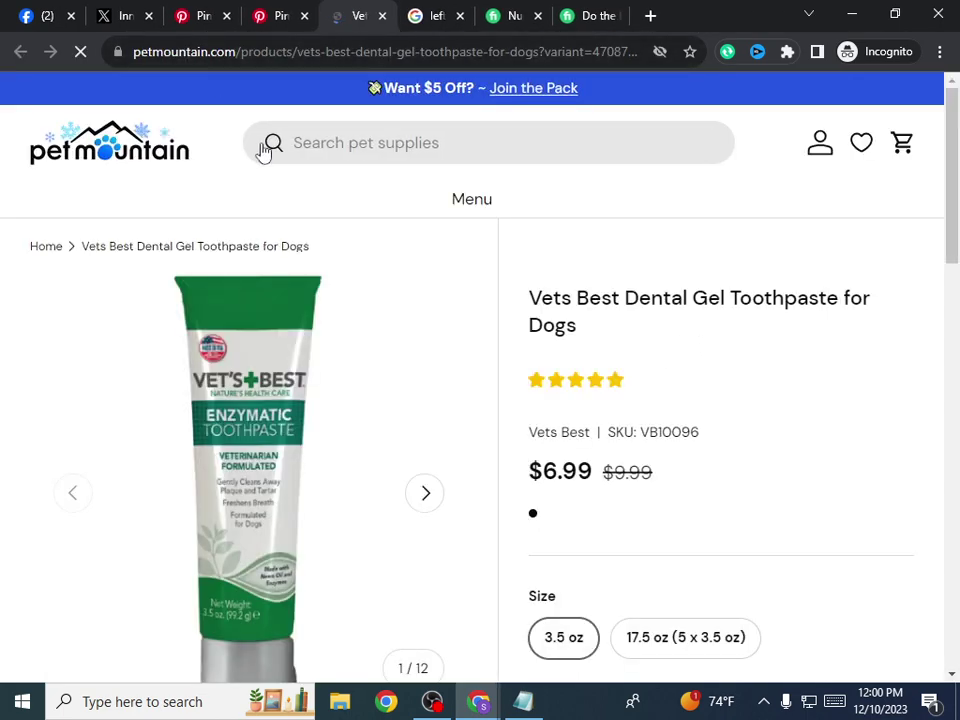
scroll(467, 182, "down", 5)
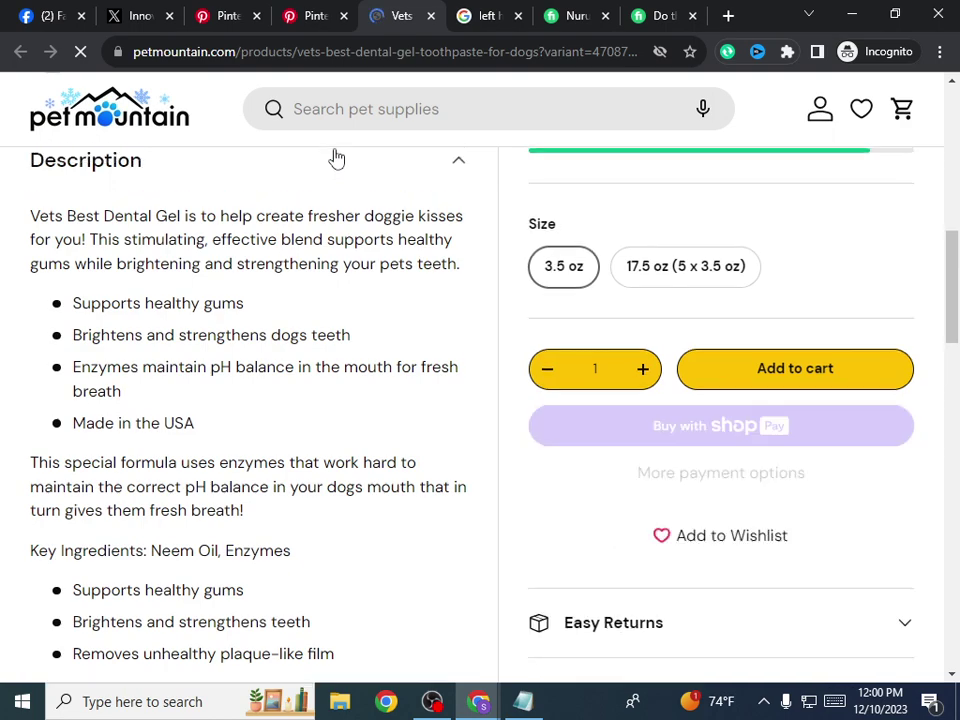
Step: On the PetMountain home page, dismiss the $5 off offer and select the contact e-mail in the footer
scroll(332, 190, "up", 5)
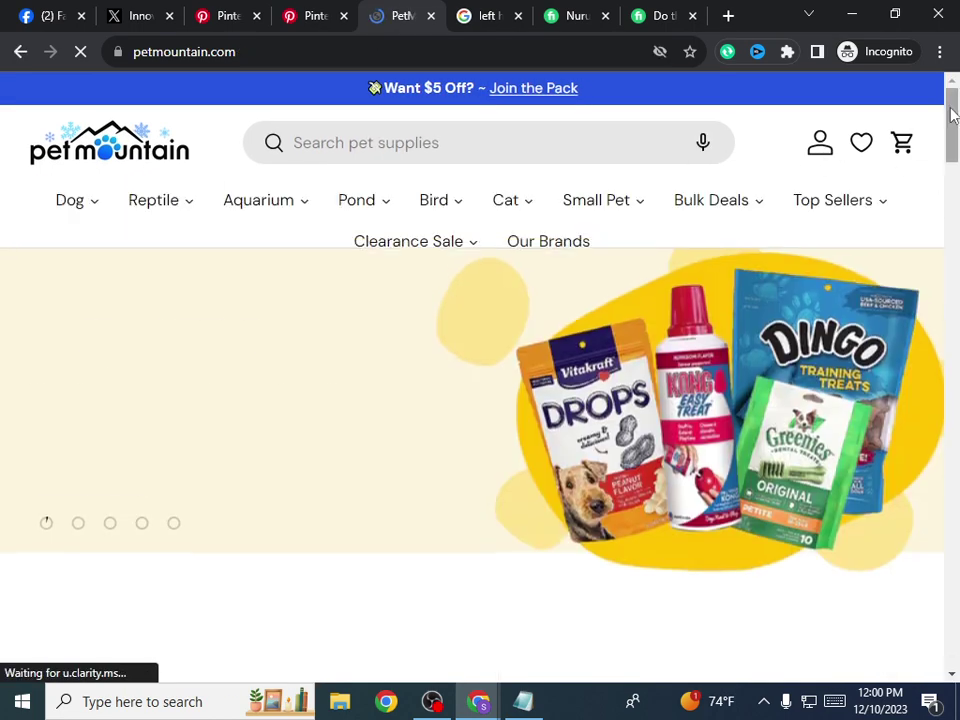
left_click_drag(951, 101, 952, 640)
scroll(688, 292, "up", 4)
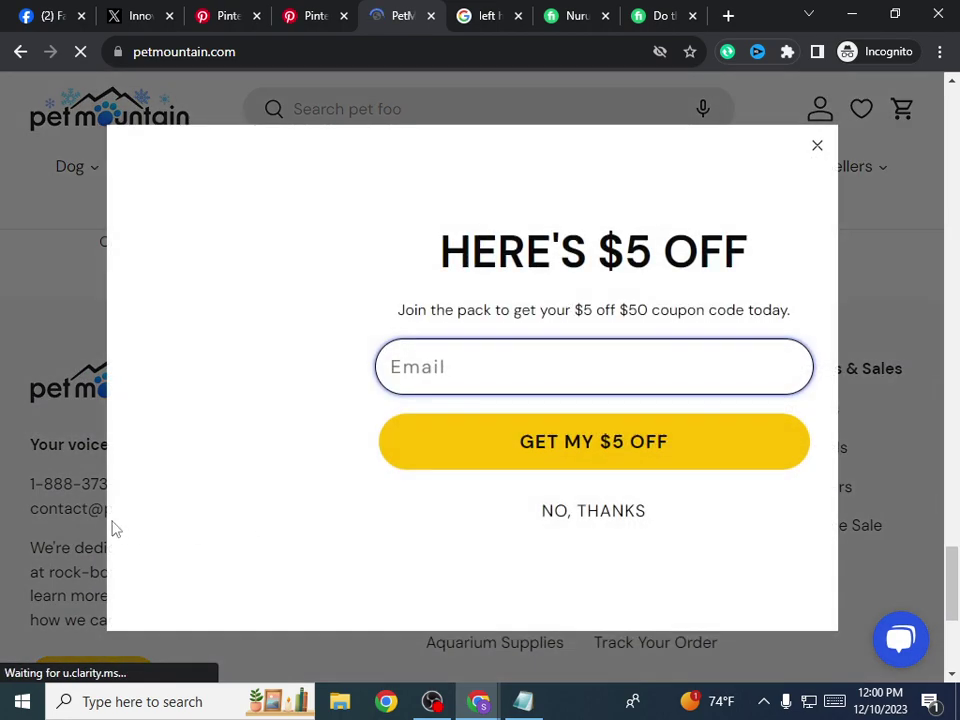
left_click(108, 527)
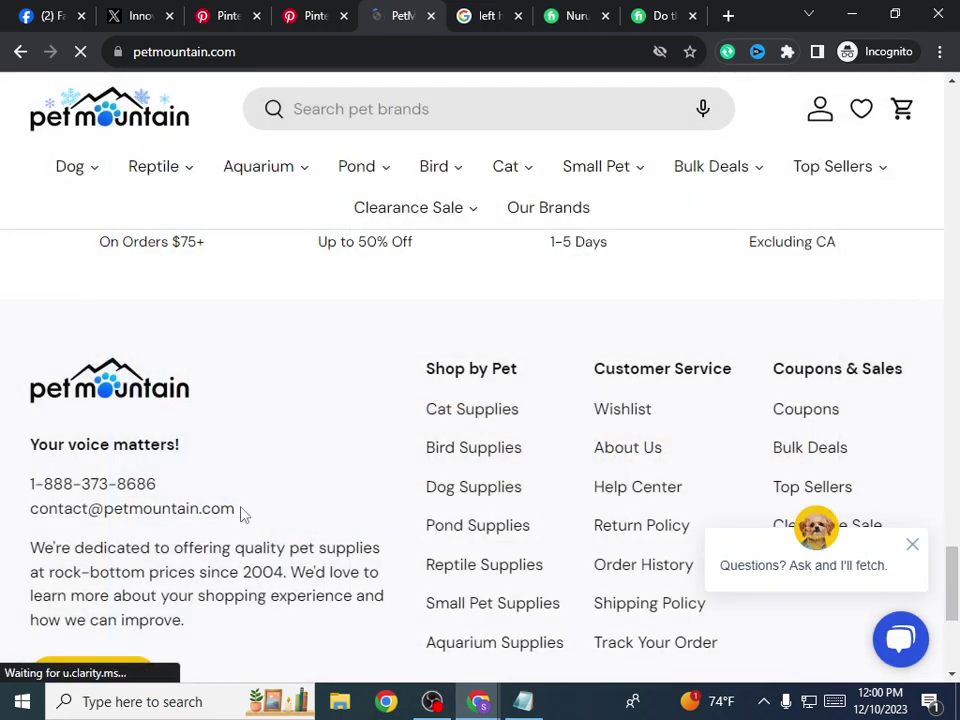
left_click_drag(240, 512, 80, 512)
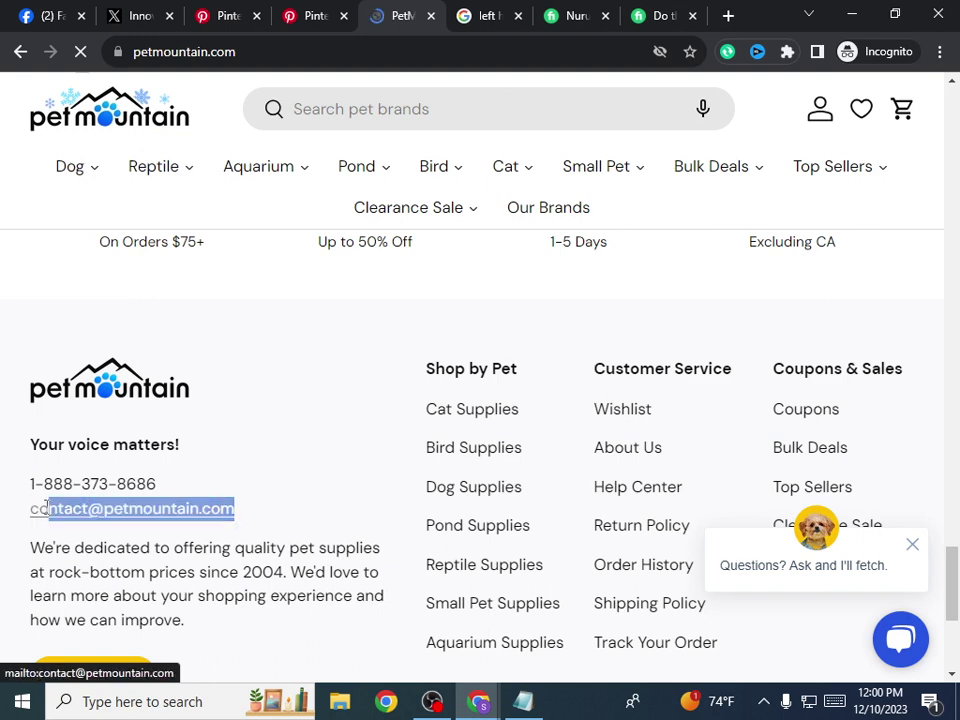
Step: Return to the toothpaste Pin on Pinterest and start a new comment on it
left_click(316, 15)
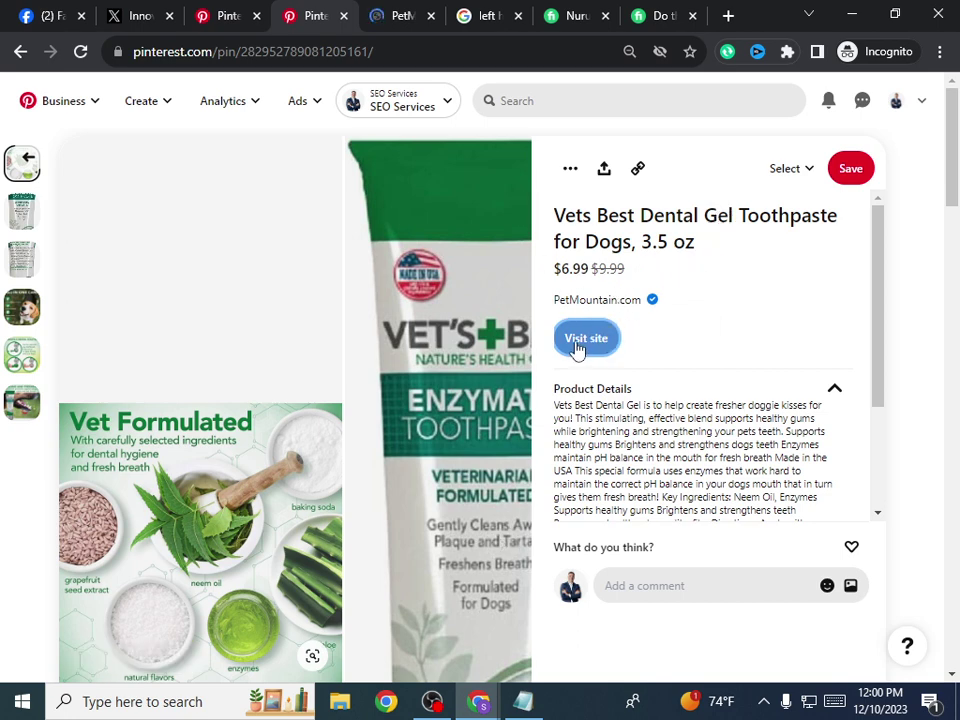
scroll(678, 323, "down", 3)
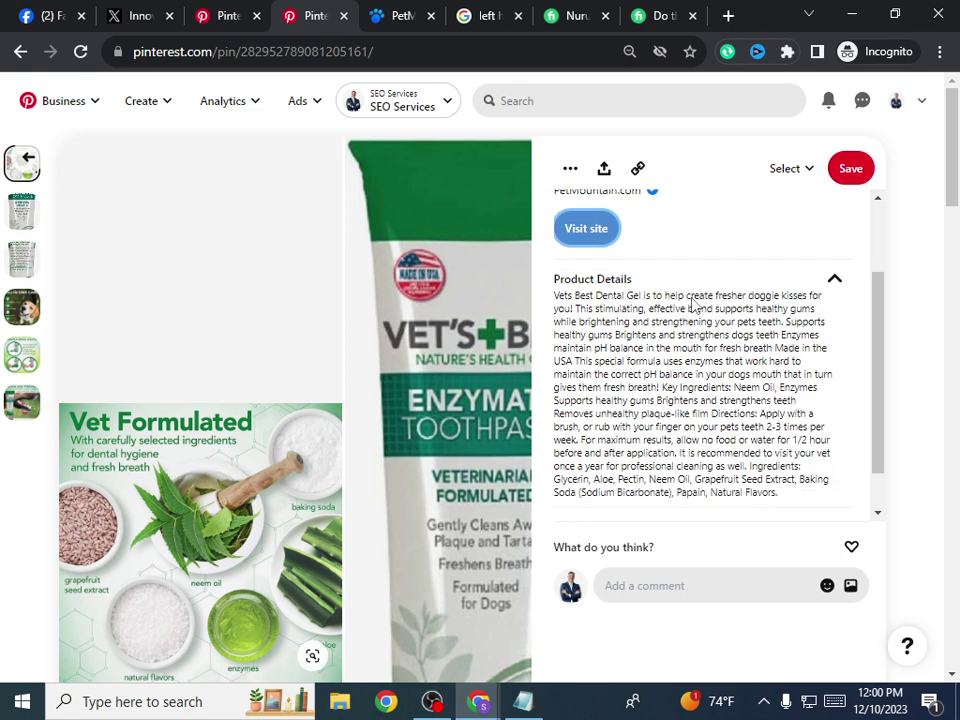
left_click(677, 592)
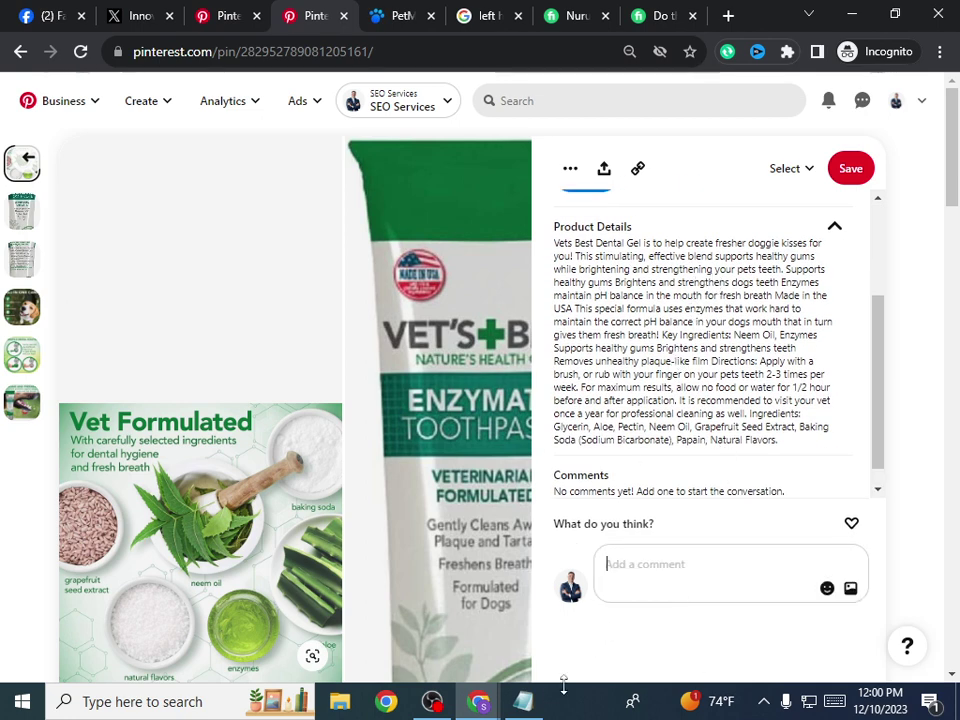
Step: Switch to the Fiverr YouTube video SEO gig and copy its share link
left_click(660, 15)
left_click(422, 50)
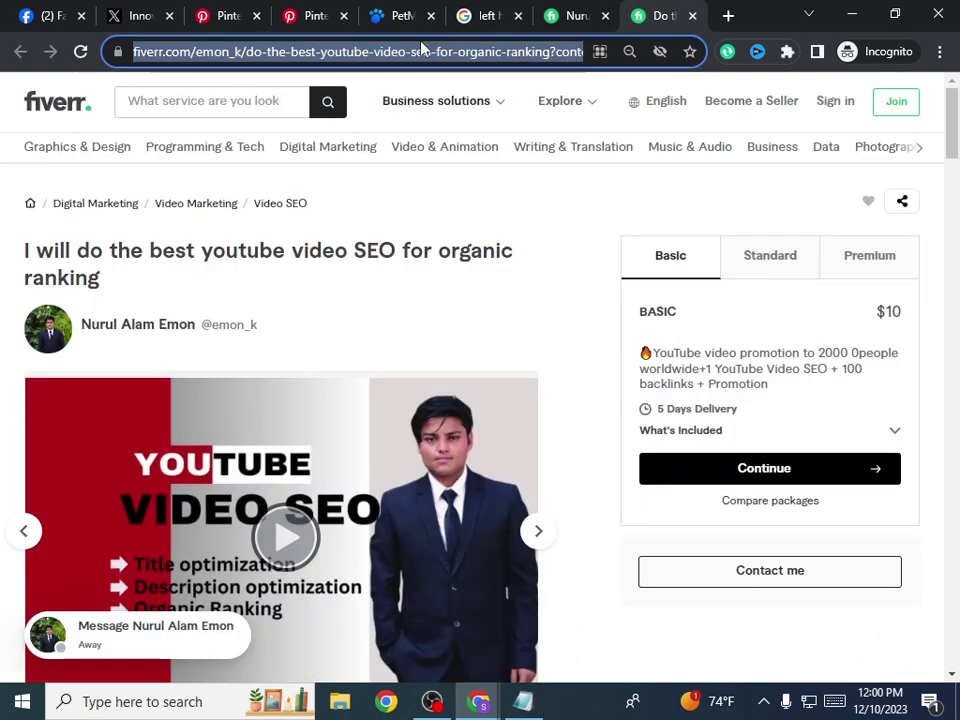
right_click(422, 50)
left_click(465, 129)
left_click(902, 201)
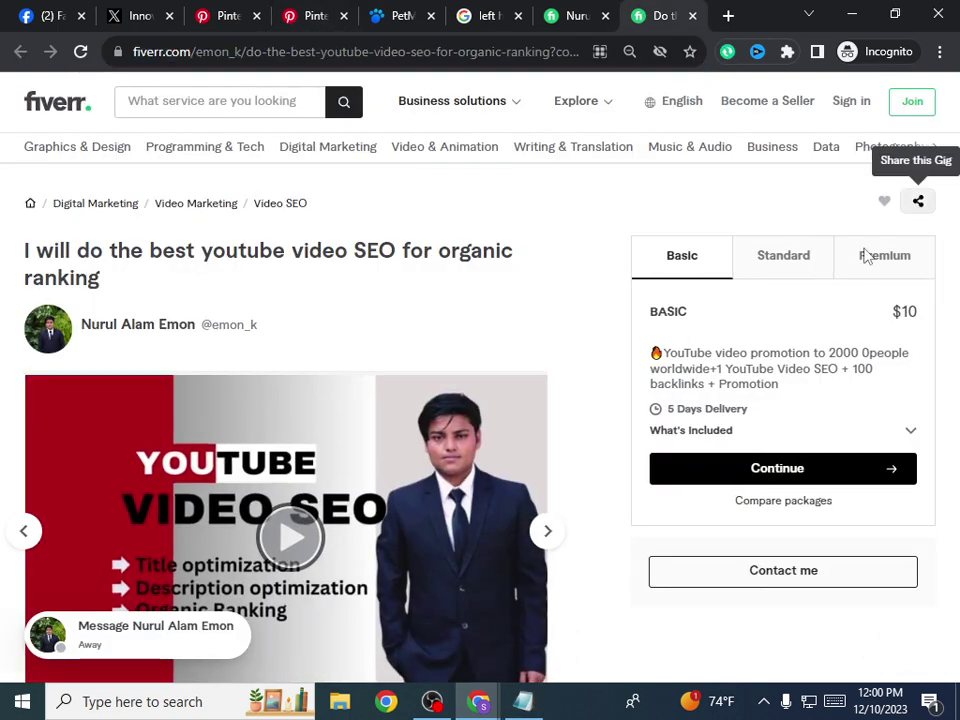
left_click(611, 401)
Step: Return to the toothpaste Pin and paste the Fiverr gig link into the comment
left_click(315, 15)
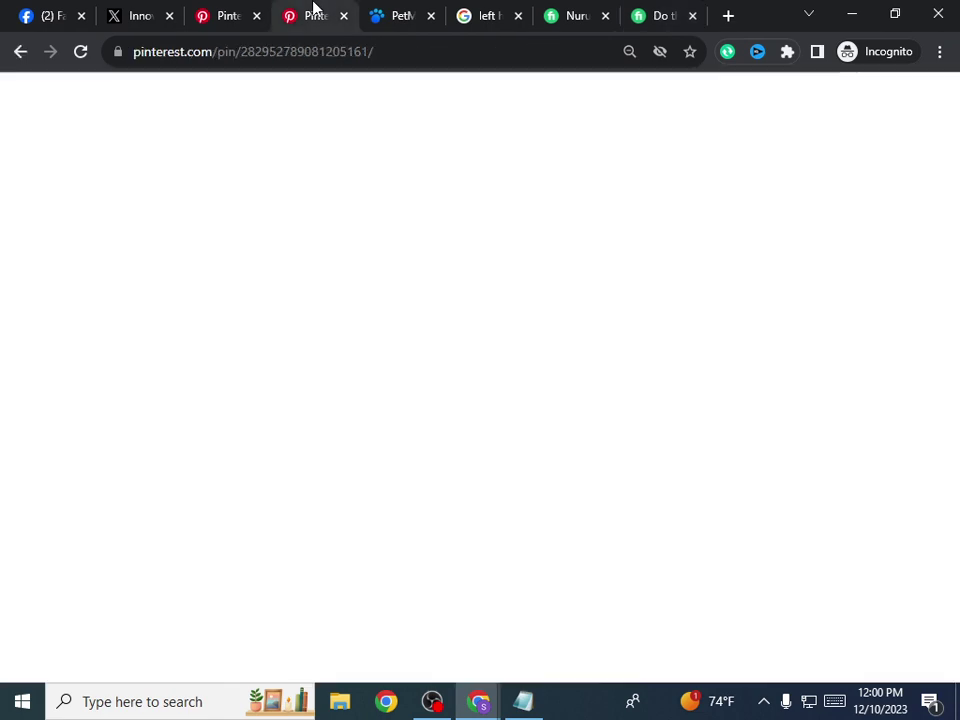
left_click(230, 15)
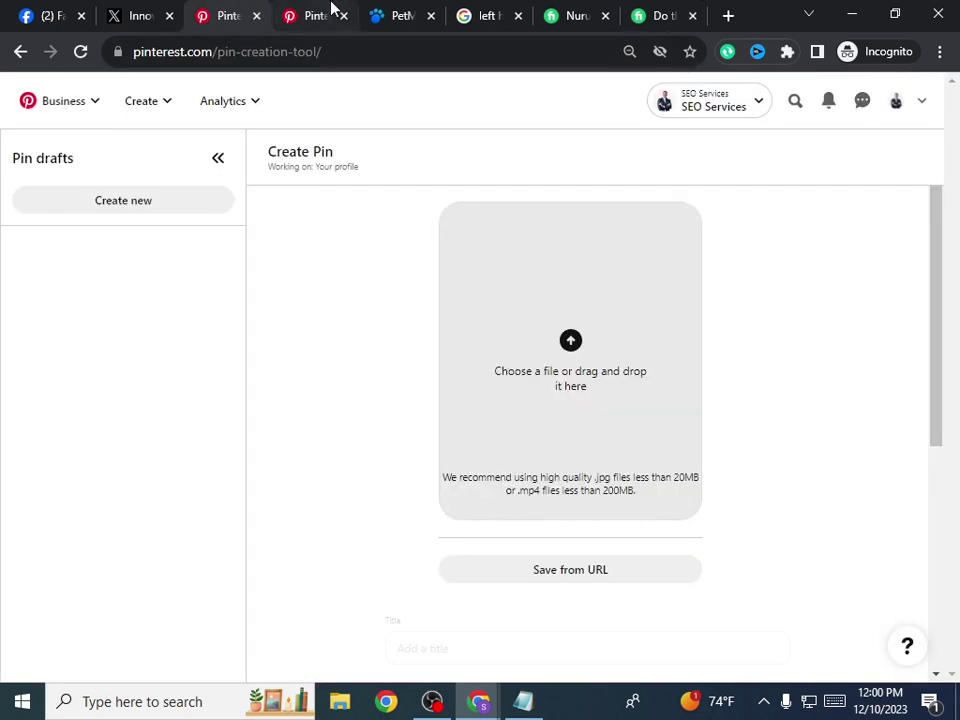
left_click(315, 15)
right_click(660, 564)
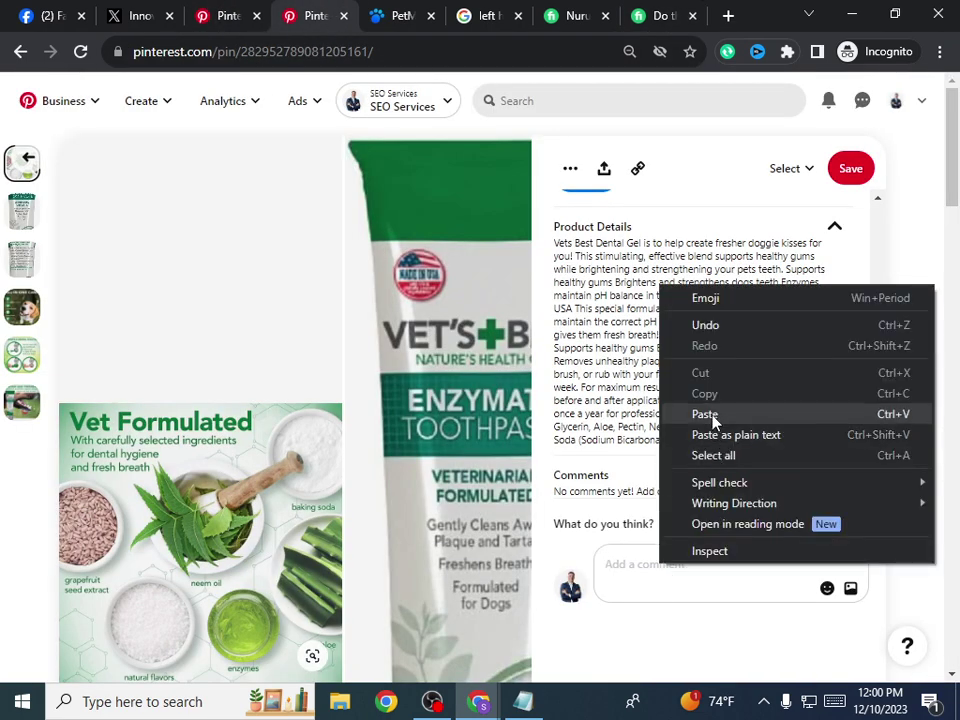
left_click(705, 418)
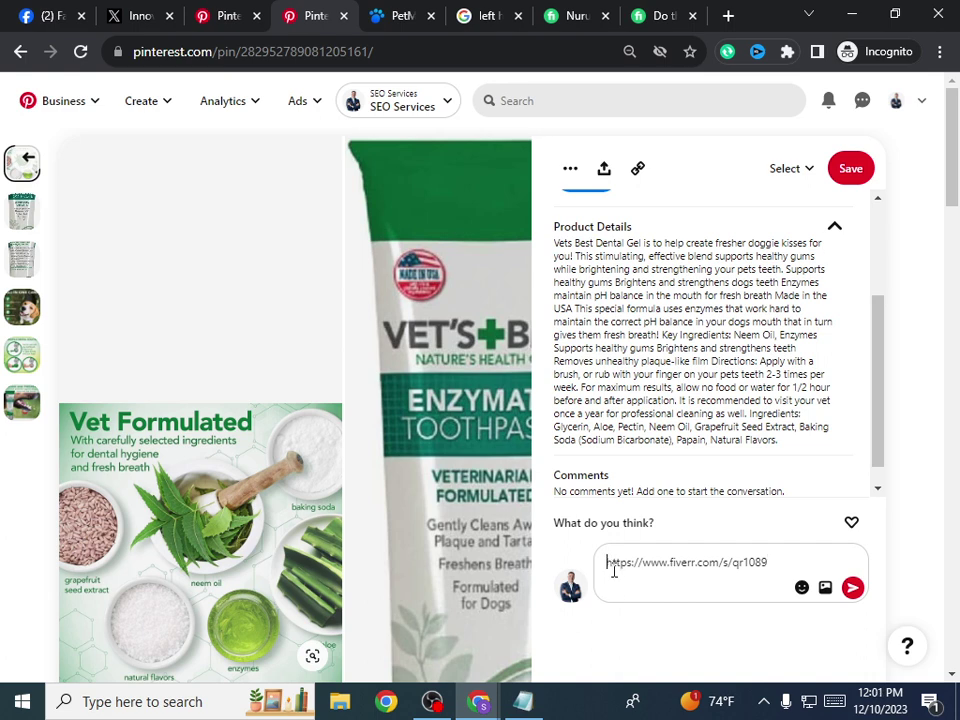
Step: Put "visit here" in front of the Fiverr link and post the comment
type("vis")
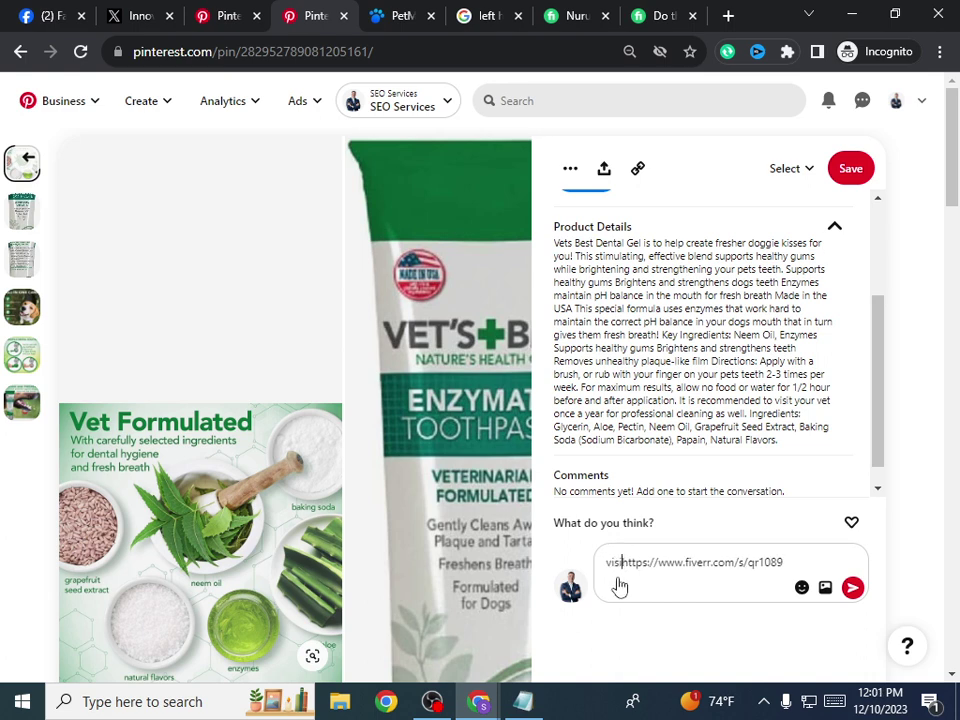
type("it her")
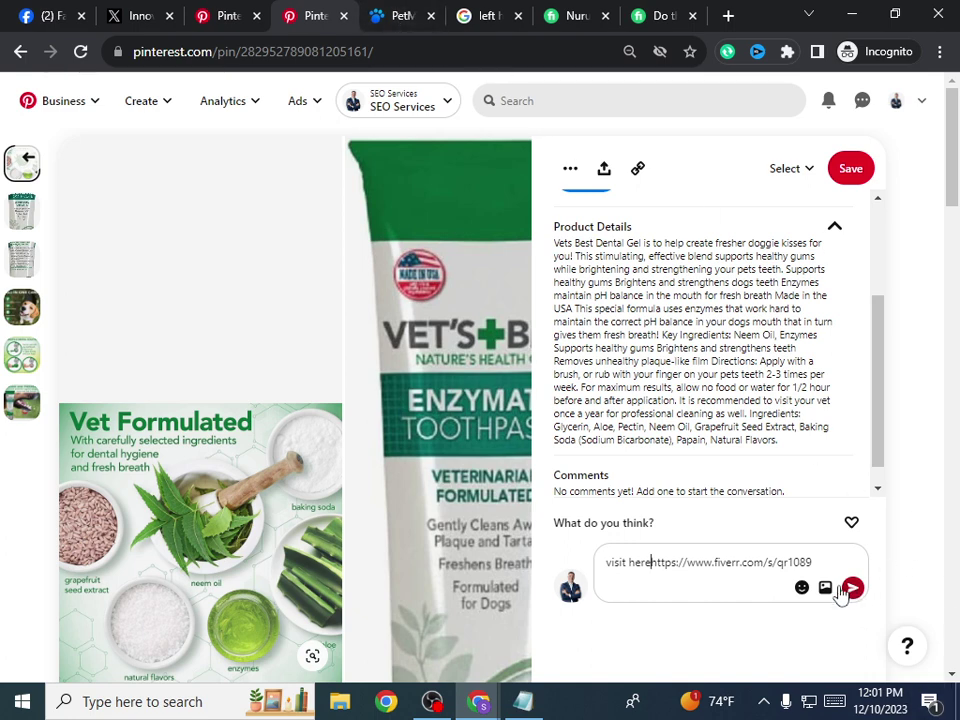
type("e")
key("Return")
left_click(836, 501)
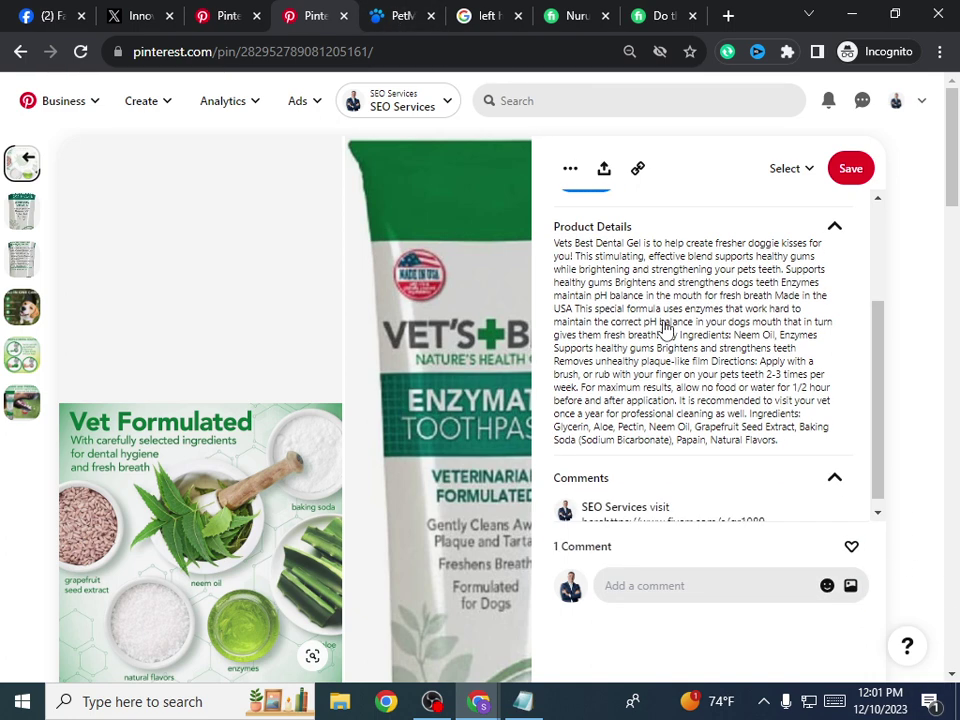
scroll(680, 260, "up", 2)
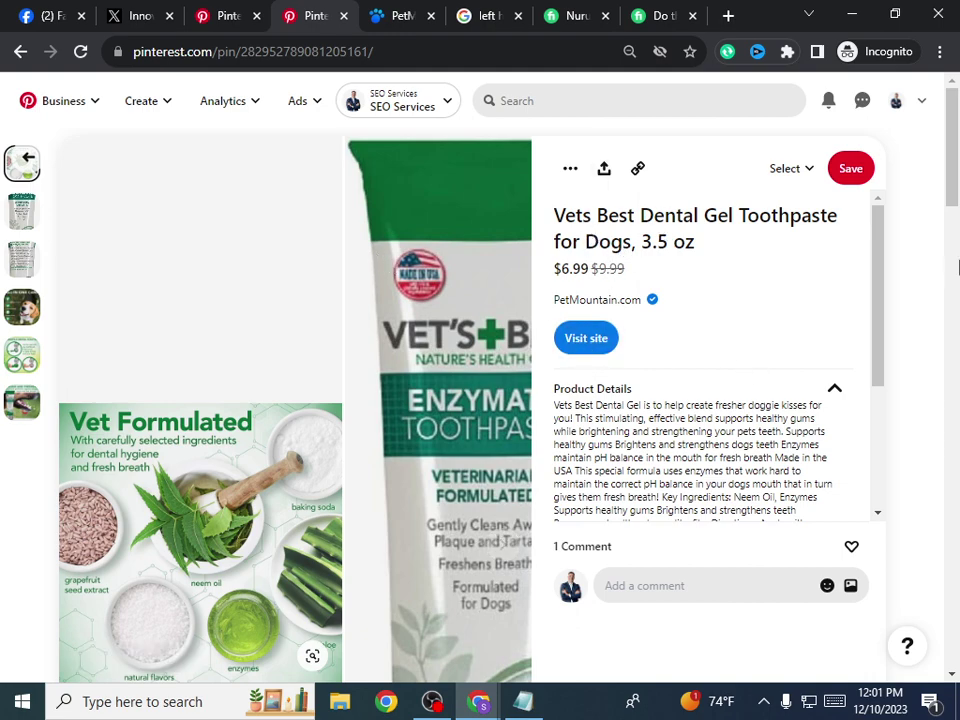
Step: Examine the sharing options and the additional options of the dog toothpaste Pin
scroll(318, 344, "down", 4)
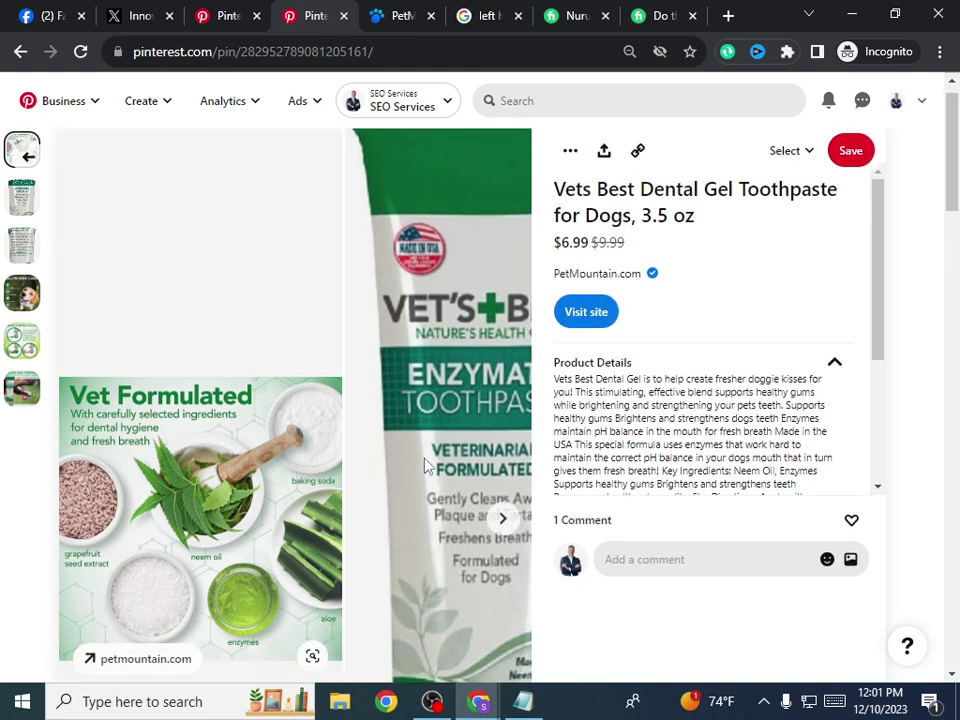
scroll(424, 456, "down", 1)
scroll(424, 456, "up", 5)
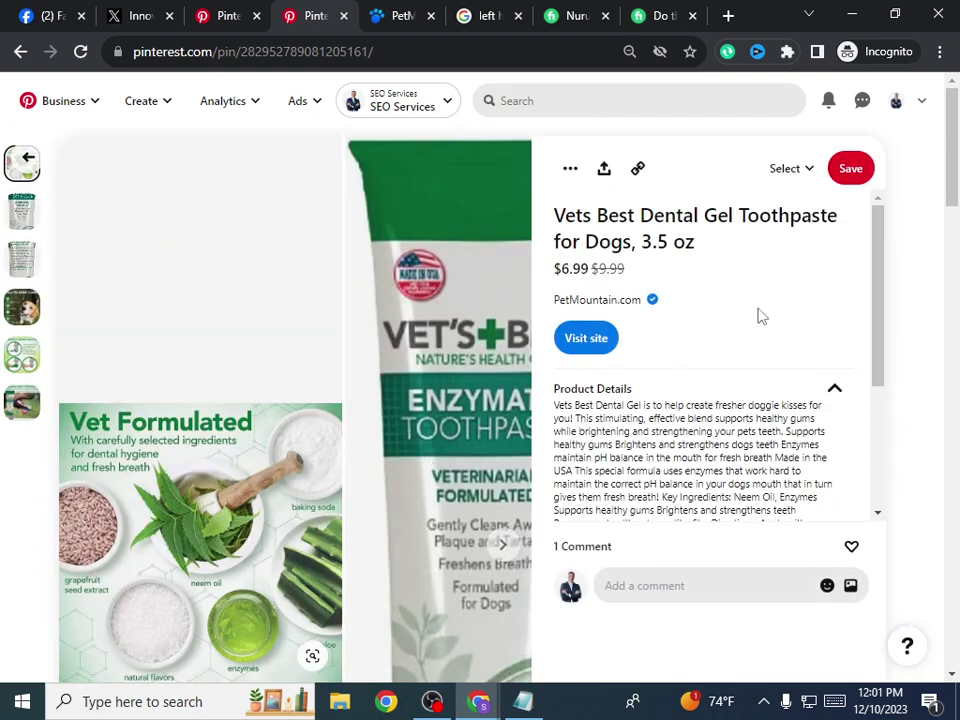
left_click(604, 170)
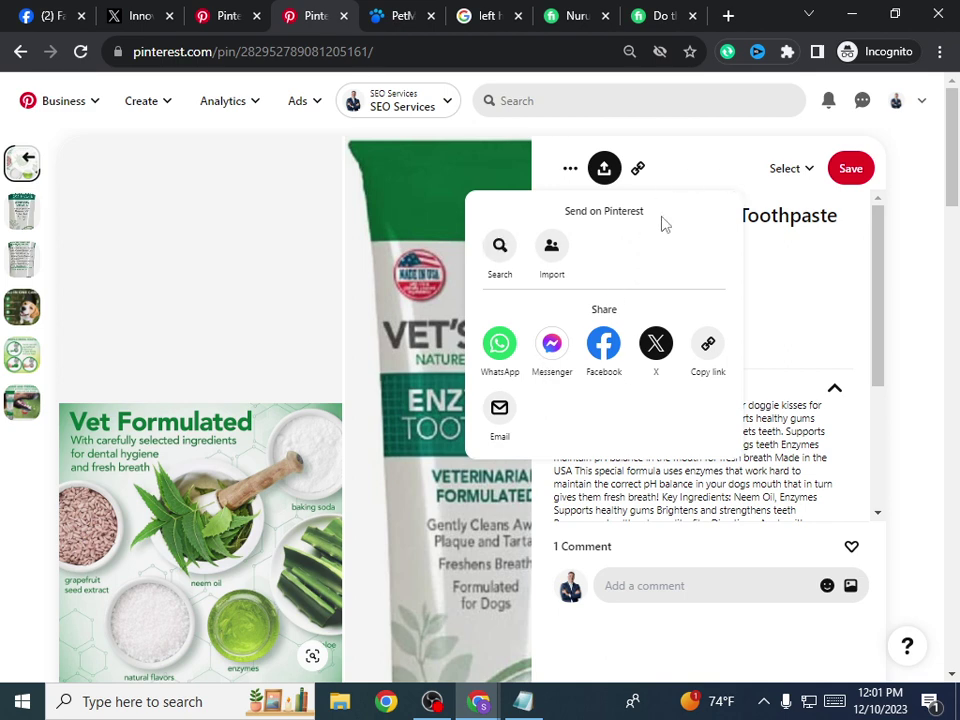
left_click(559, 186)
left_click(564, 183)
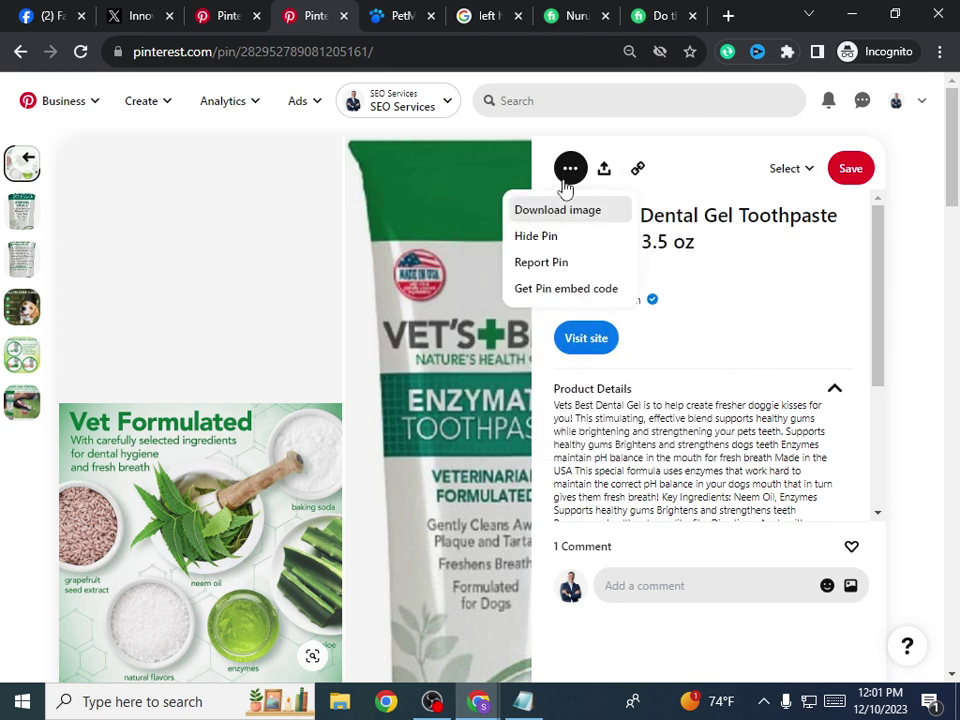
left_click(583, 224)
Step: Review the comment posted on the toothpaste Pin and the related Pins underneath it
scroll(814, 435, "down", 5)
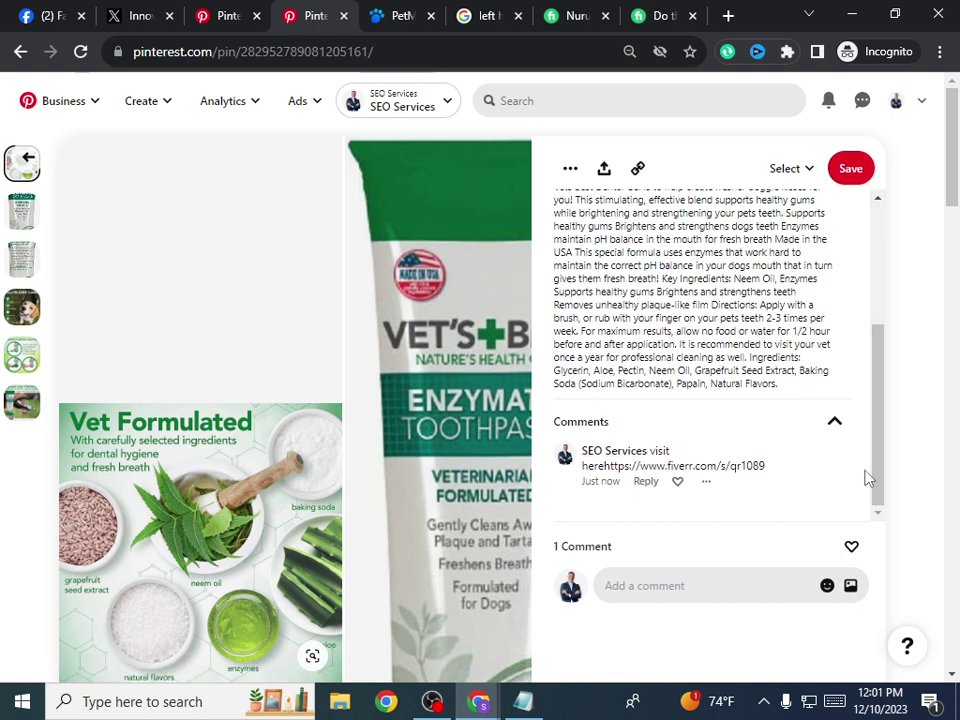
scroll(680, 510, "down", 5)
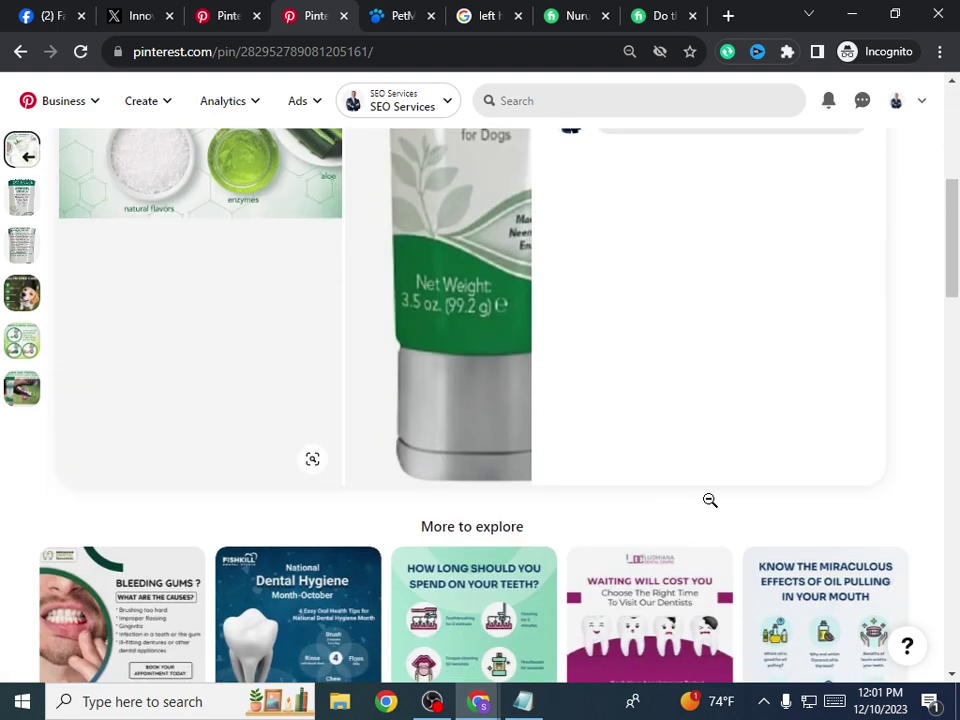
scroll(712, 495, "up", 2)
scroll(716, 494, "up", 3)
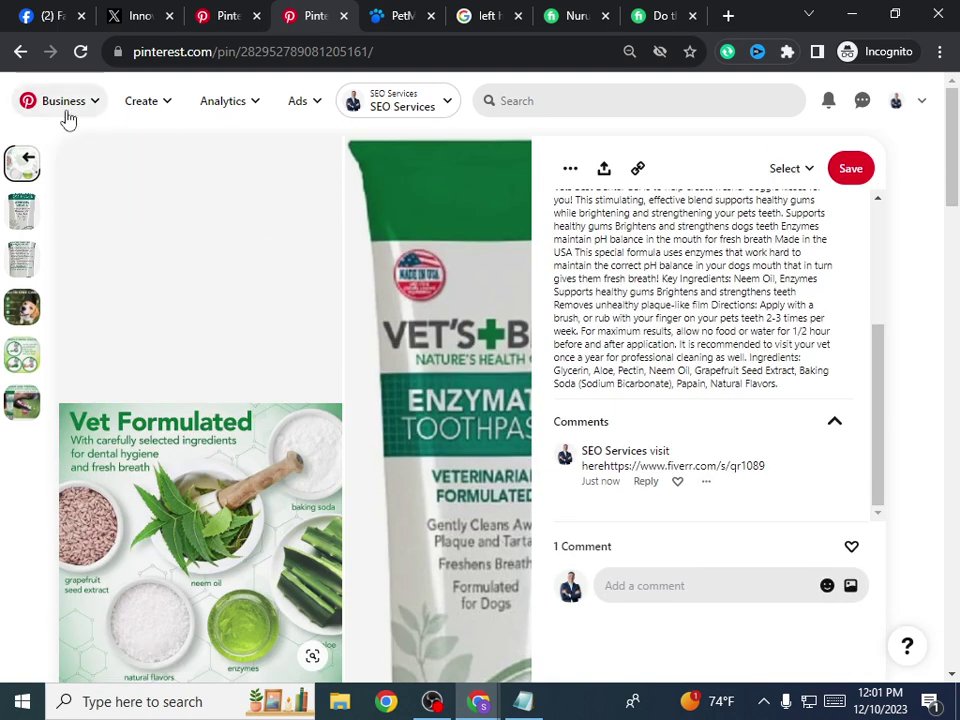
left_click(225, 15)
left_click(305, 15)
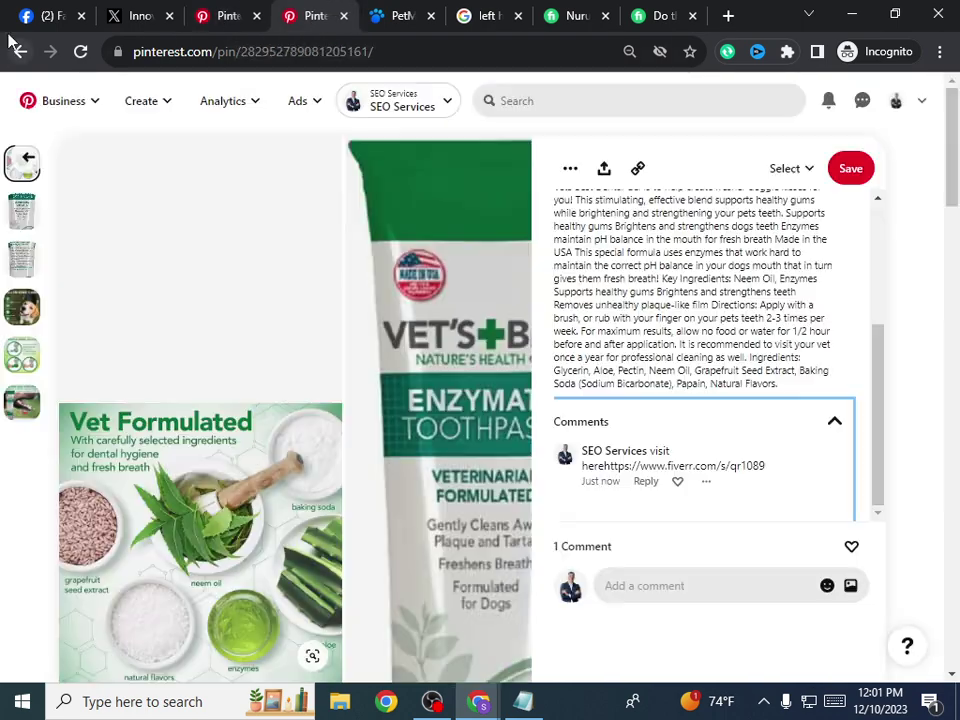
Step: Open the "119+ Good Slogans for Dentists" Pin from the dental care usa results, visit its website link, and return to the Pin
left_click(20, 52)
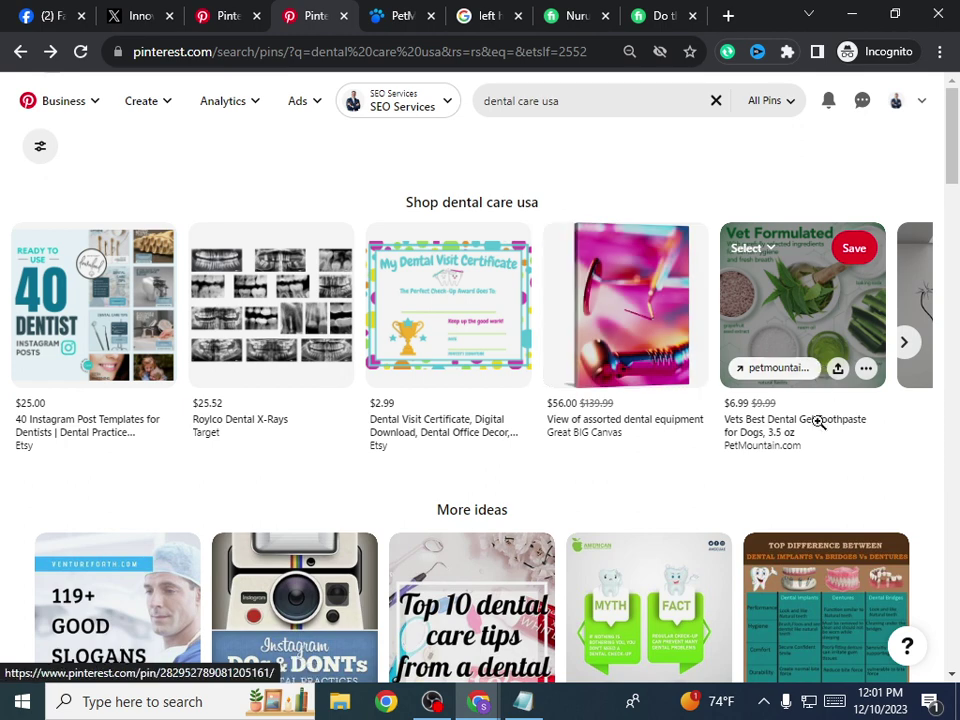
scroll(700, 470, "down", 4)
left_click(133, 304)
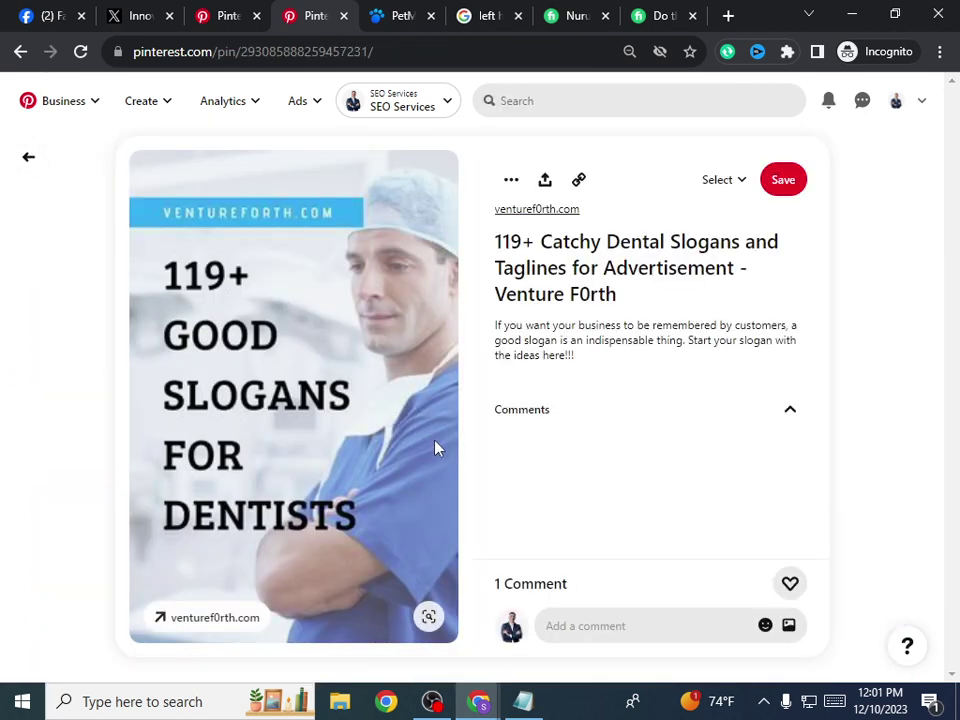
left_click(539, 213)
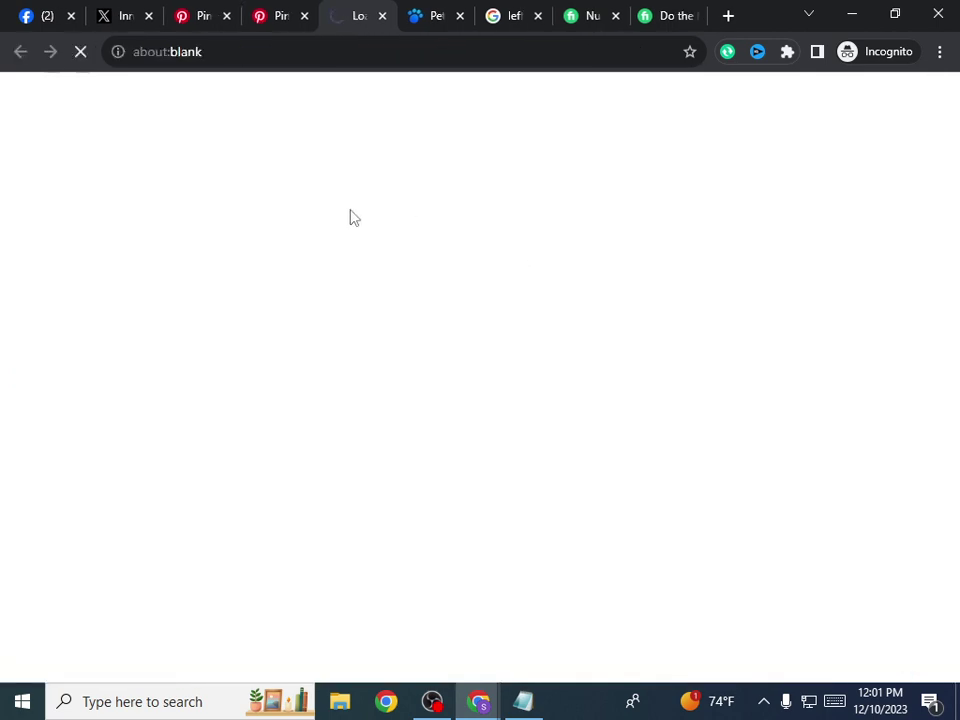
left_click(275, 12)
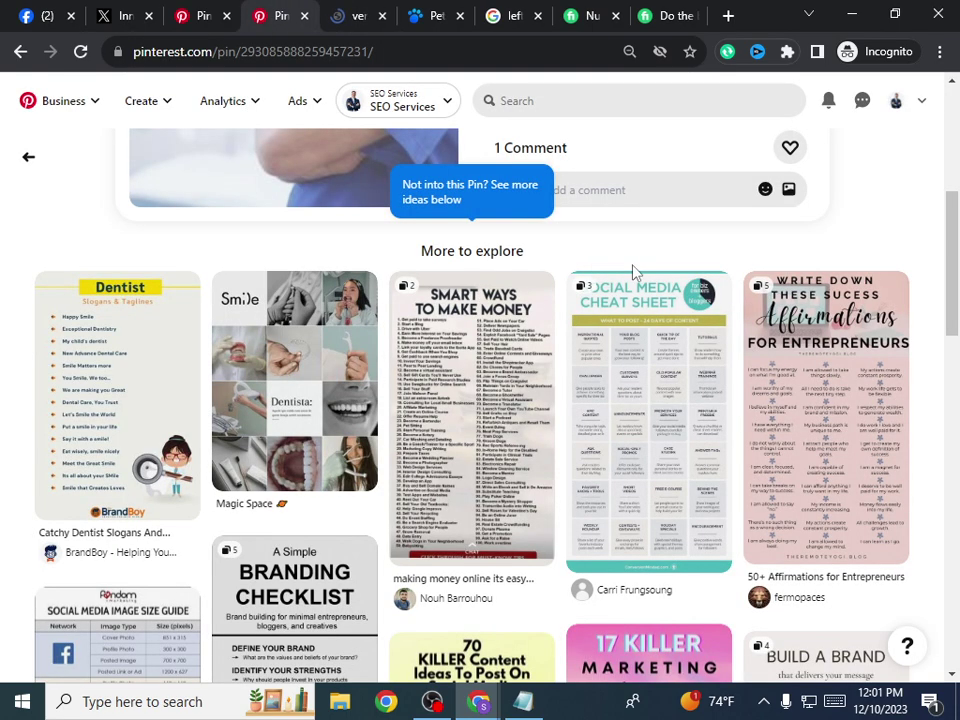
Step: Review the dental slogans Pin's comments and the boards it can be saved to
scroll(609, 281, "up", 4)
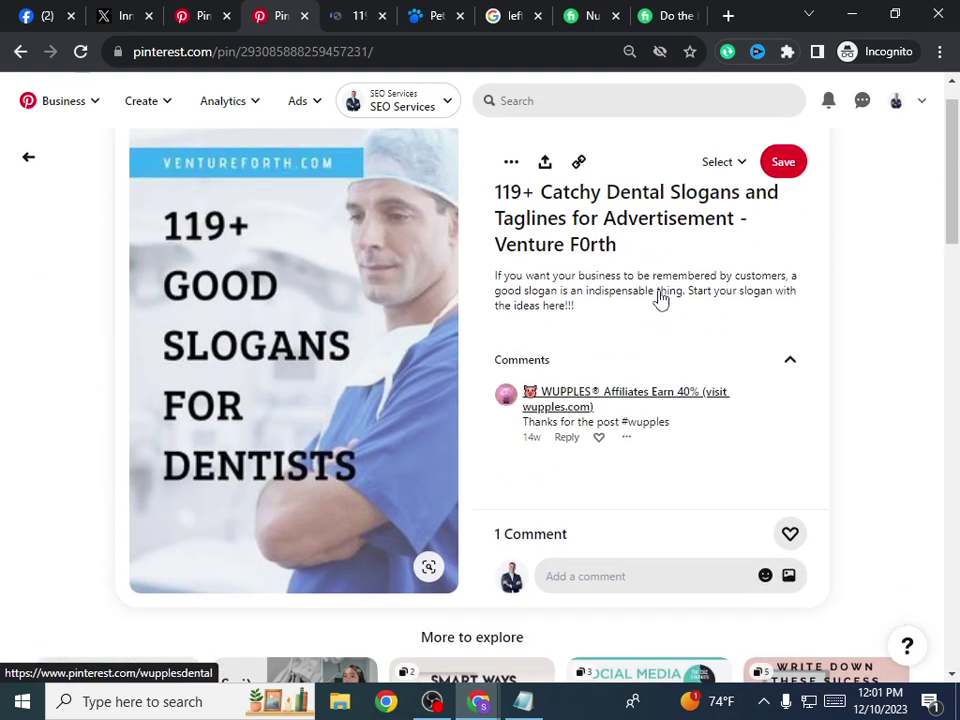
scroll(660, 300, "up", 1)
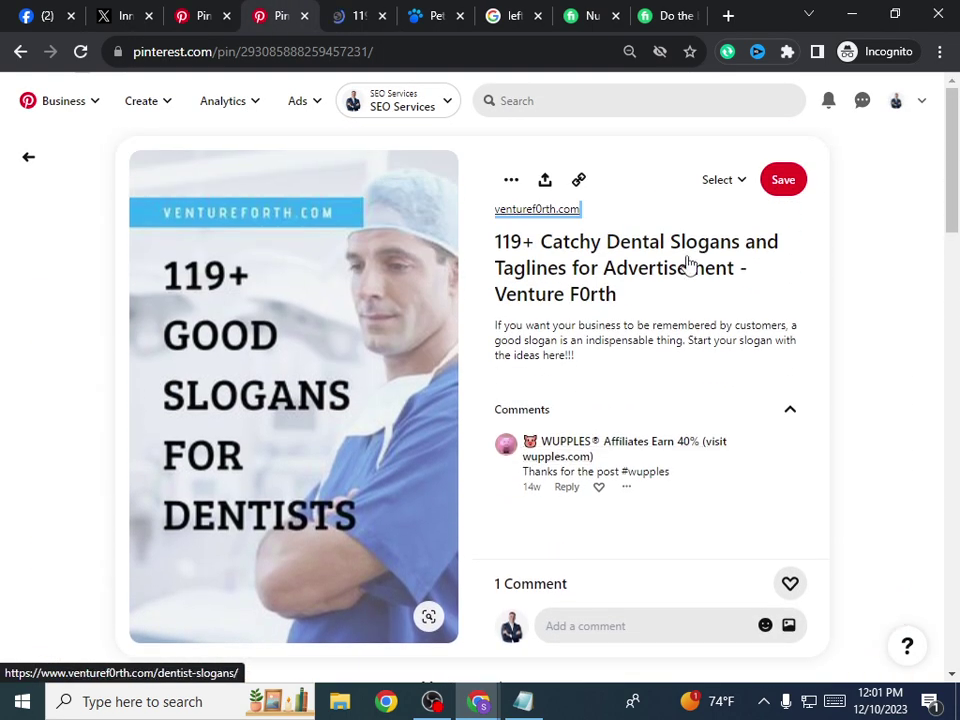
left_click(741, 182)
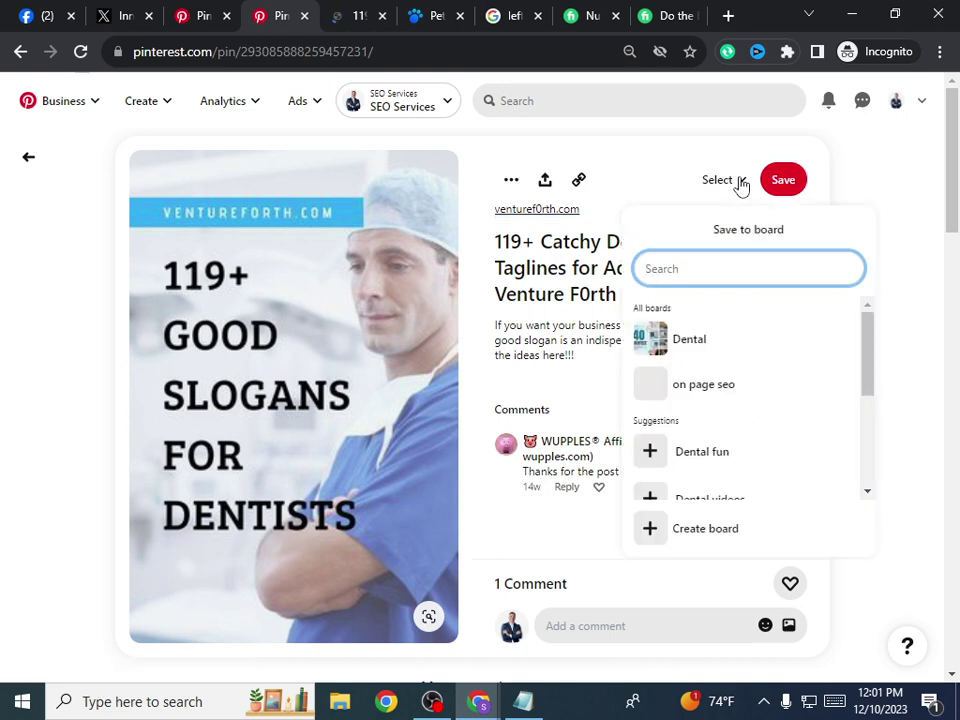
left_click(739, 184)
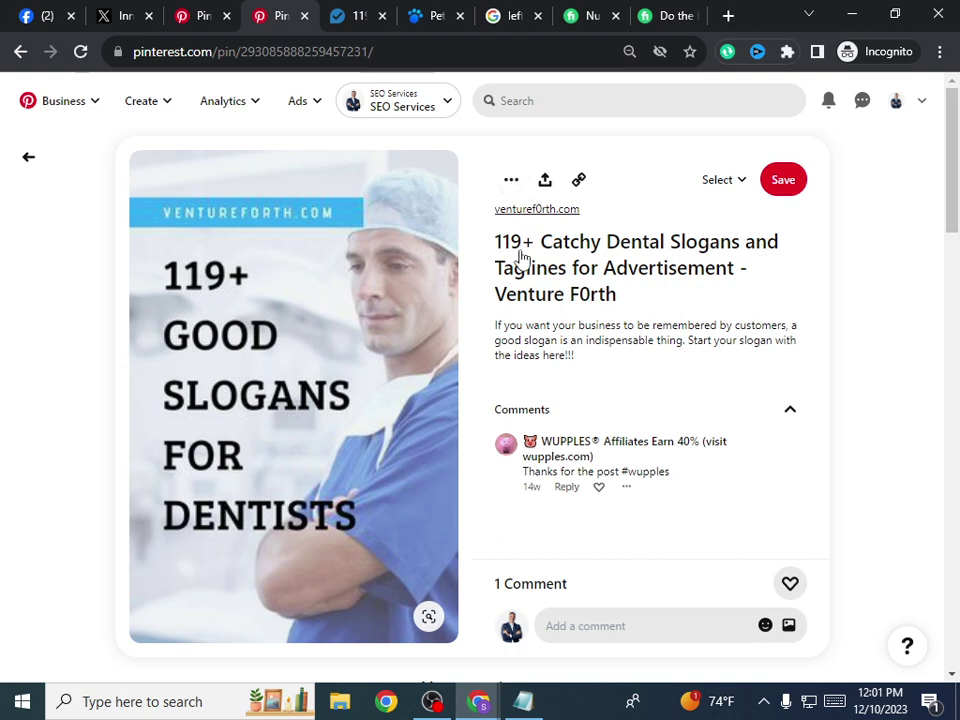
left_click(741, 183)
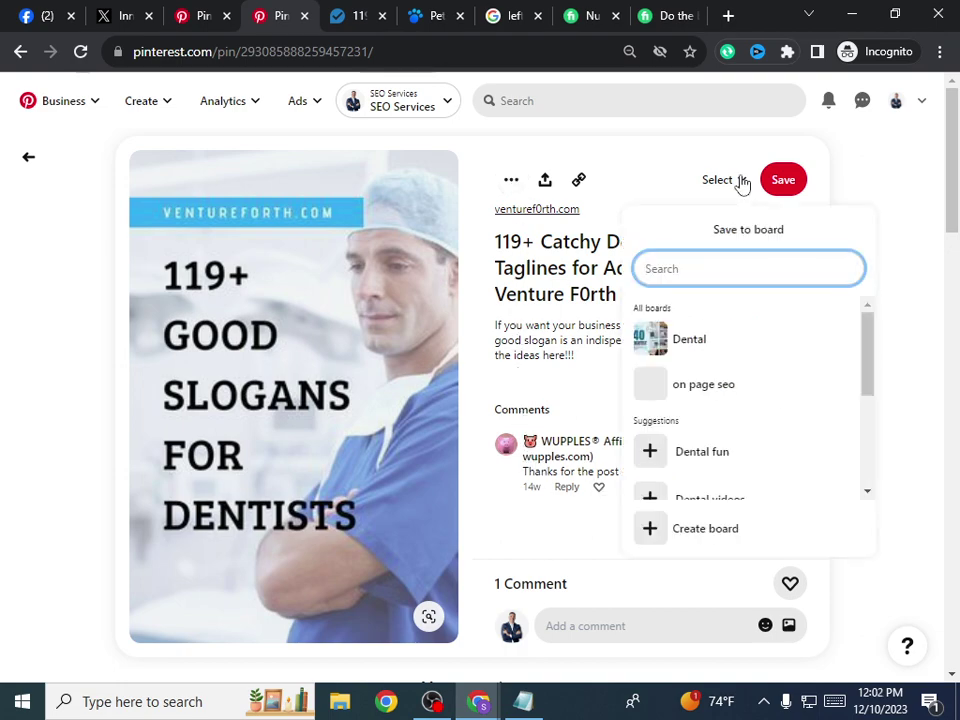
left_click(740, 184)
Step: View the "Social Media Cheat Sheet" Pin among the related Pins and return to the dental slogans Pin
scroll(876, 441, "down", 8)
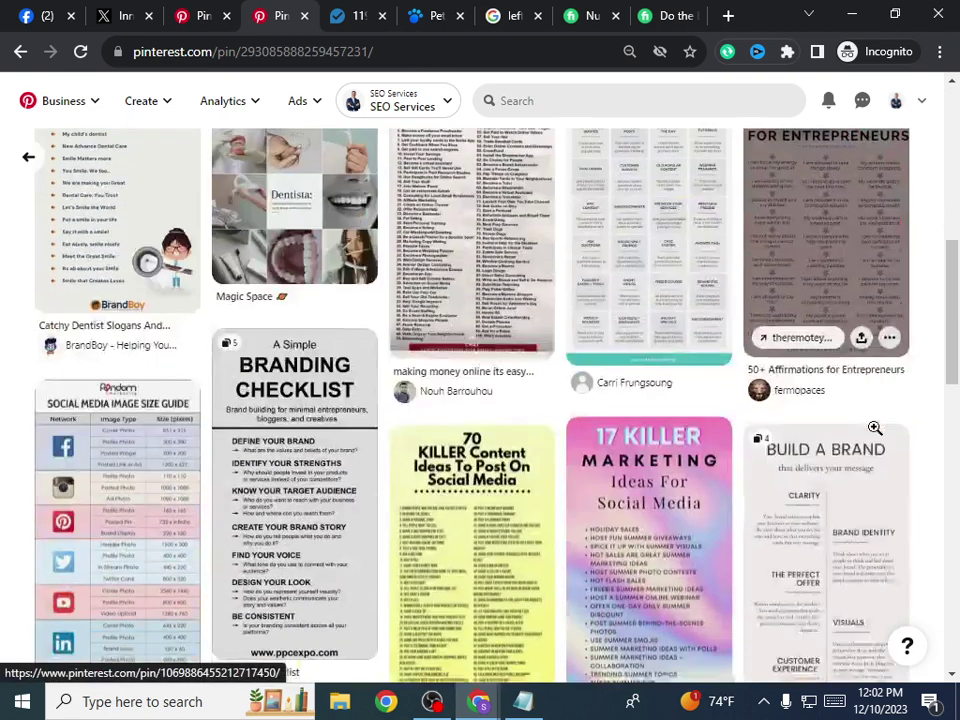
left_click(632, 283)
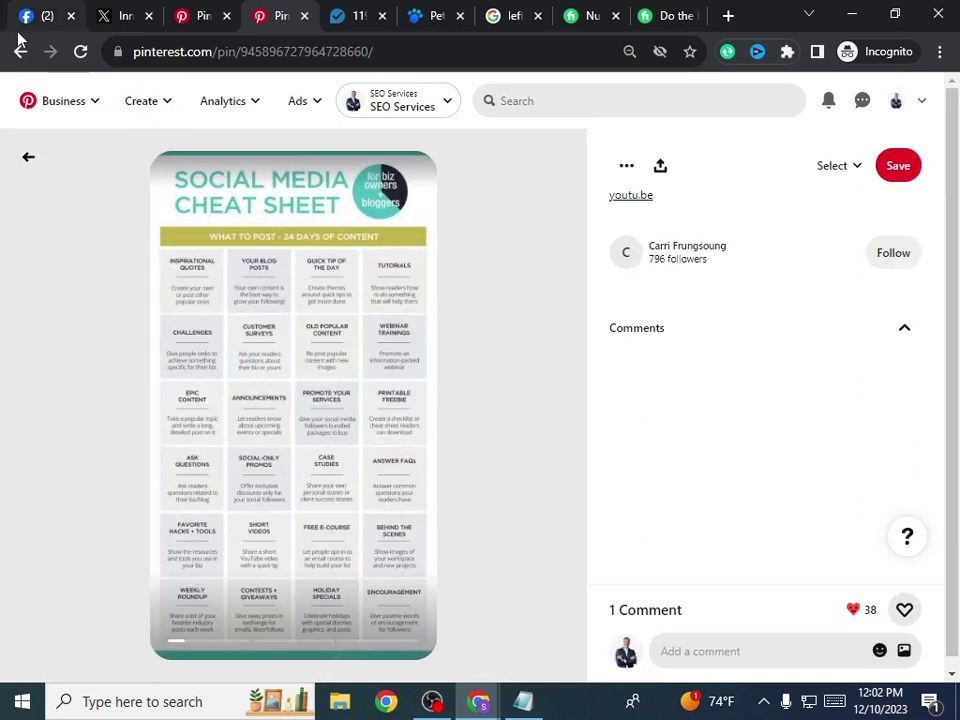
left_click(21, 54)
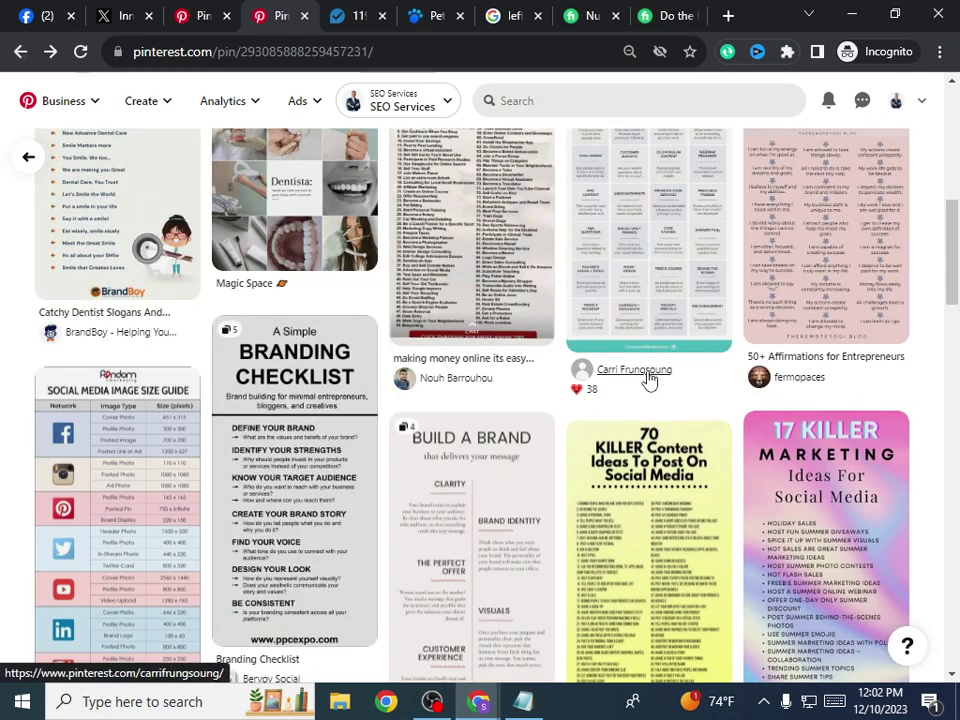
Step: Open the BrandBoy profile from the dentist slogans Pin and follow it
left_click(88, 340)
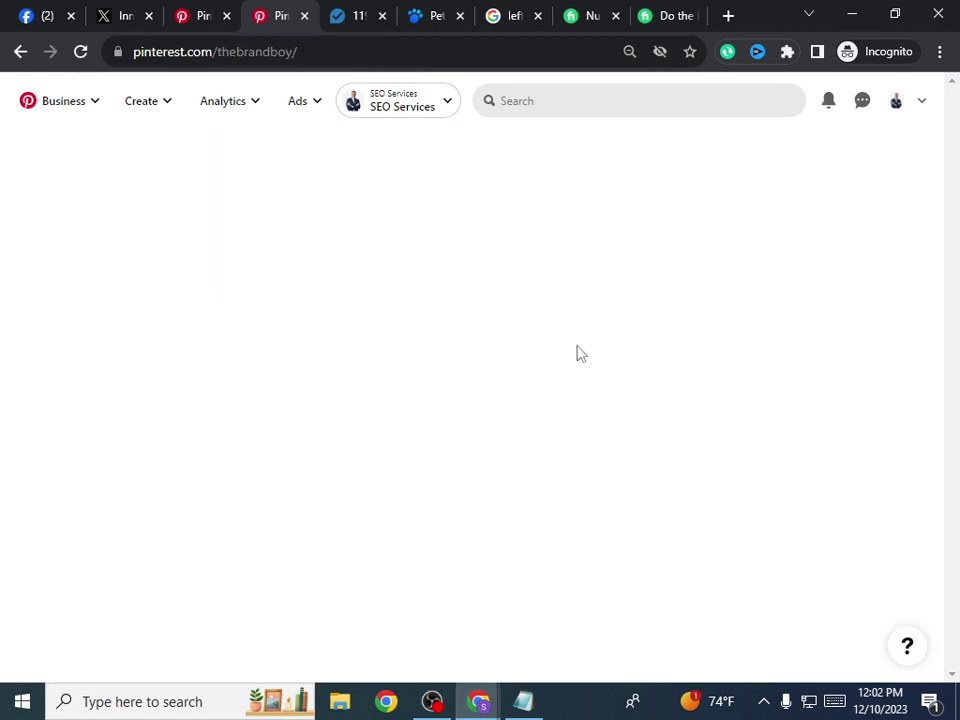
scroll(707, 328, "down", 3)
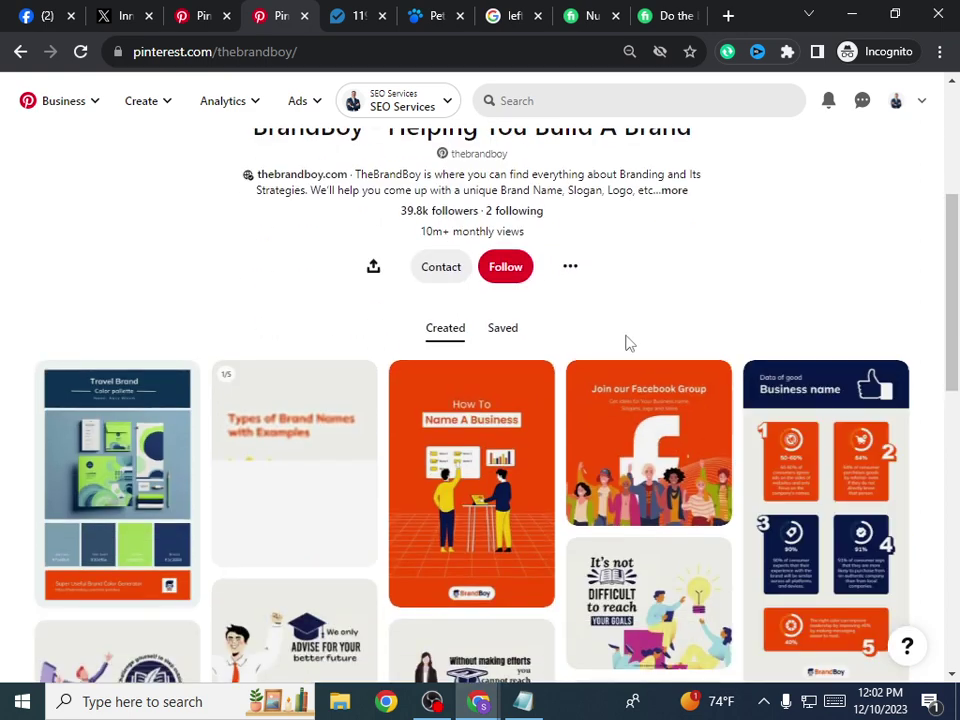
left_click(506, 266)
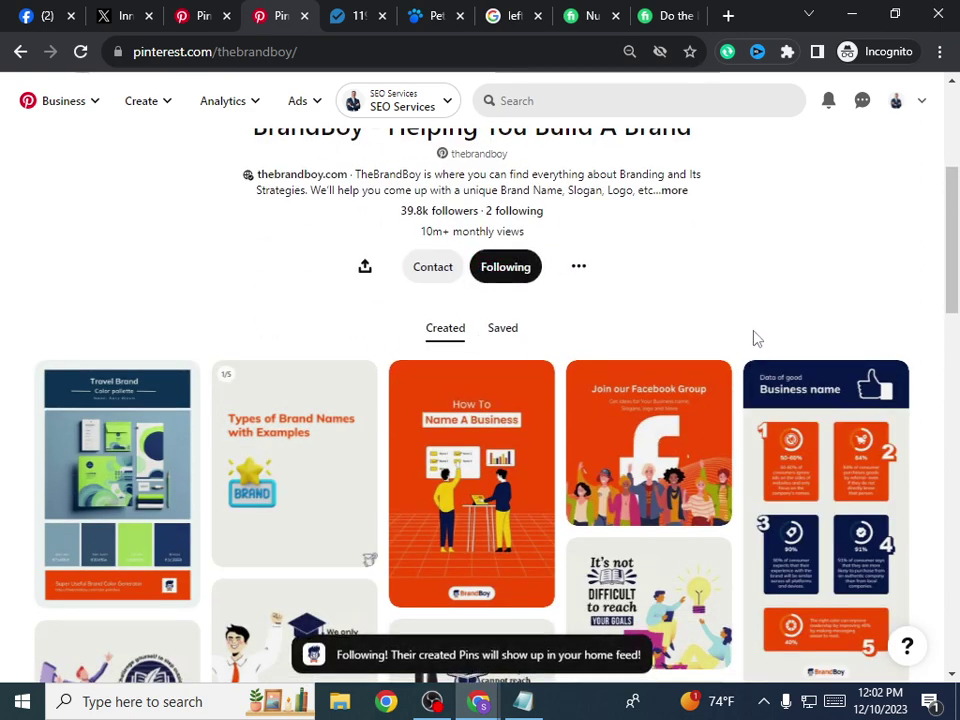
left_click(580, 270)
left_click(583, 270)
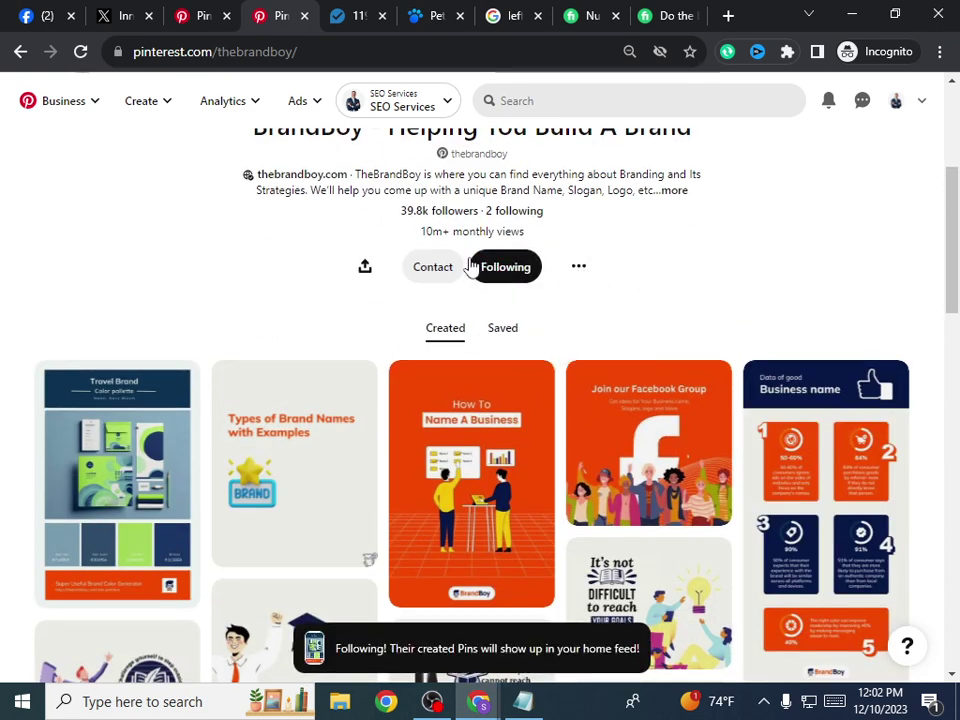
Step: Reload the BrandBoy profile, show its contact options, and try the e-mail contact
scroll(410, 205, "up", 2)
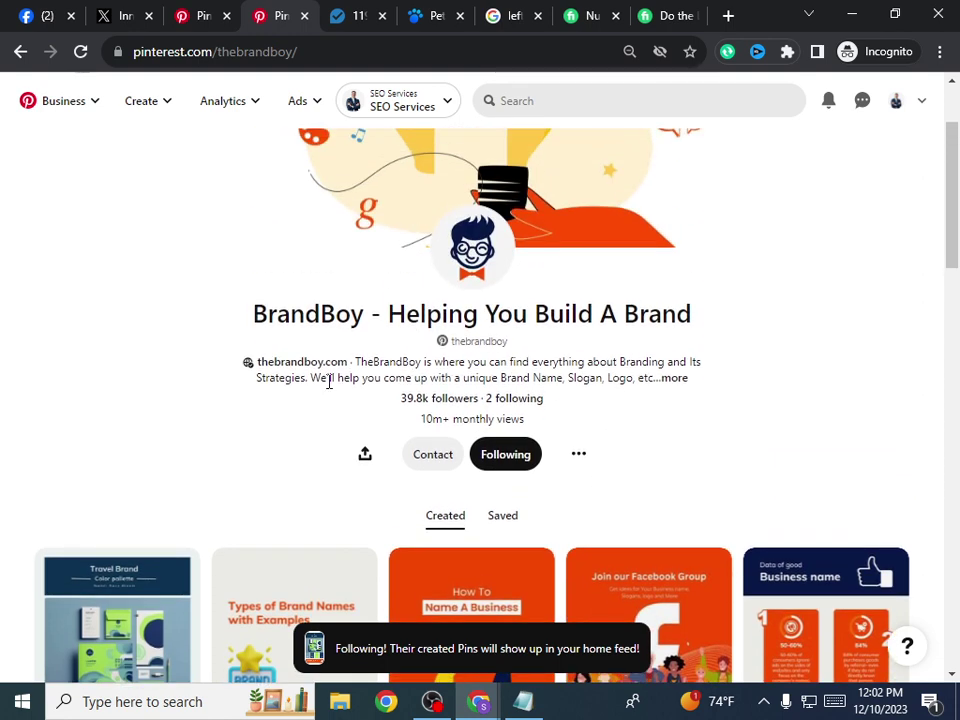
left_click(81, 52)
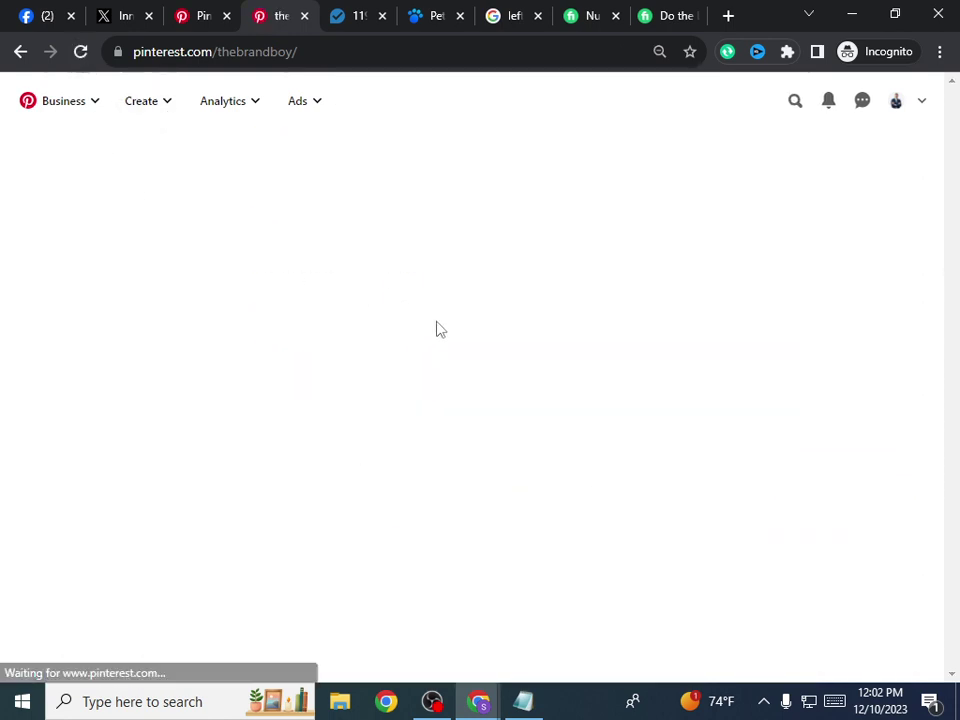
scroll(497, 430, "down", 3)
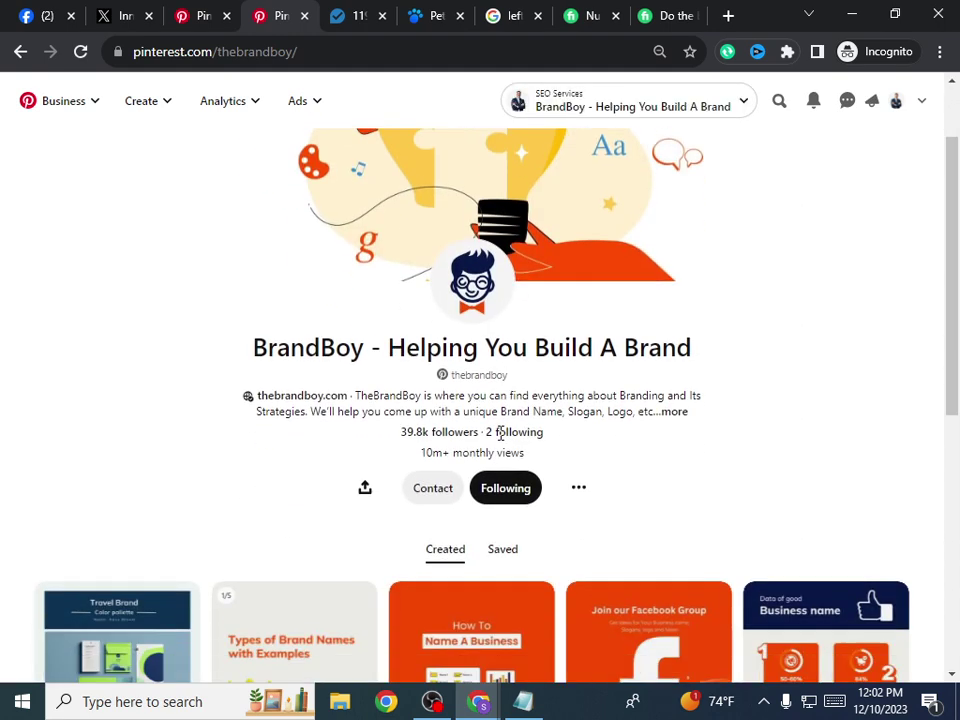
left_click(437, 362)
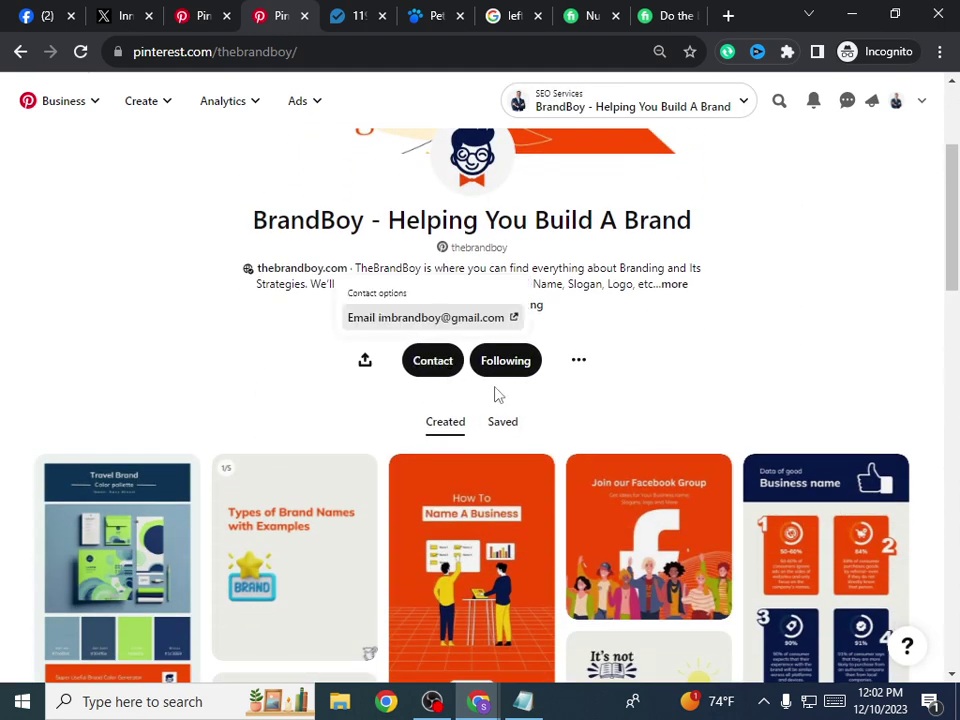
left_click(432, 330)
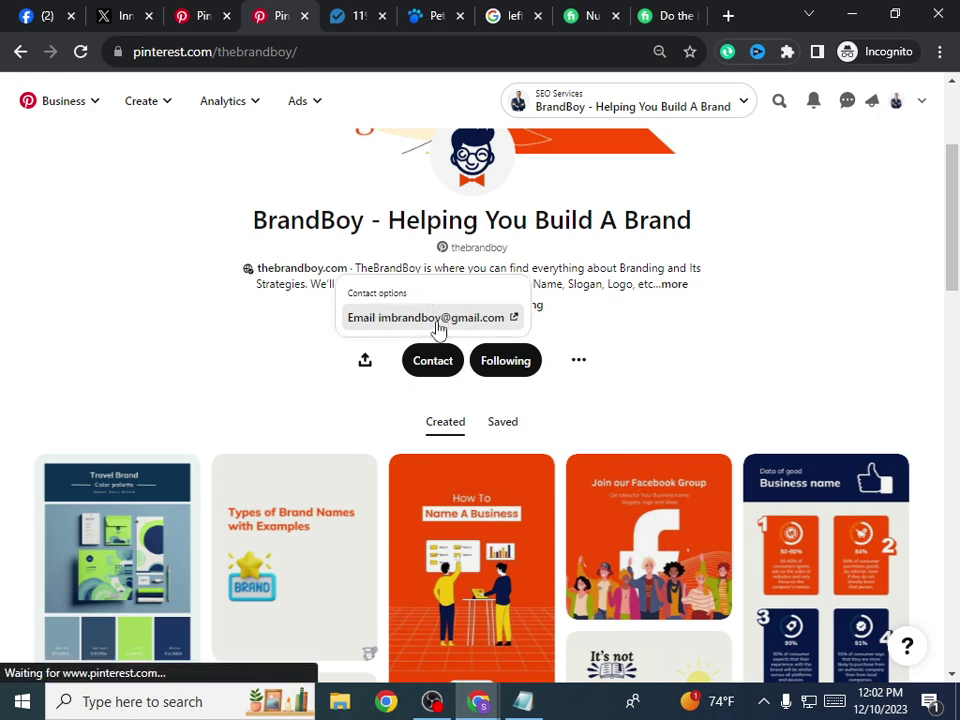
scroll(517, 343, "up", 3)
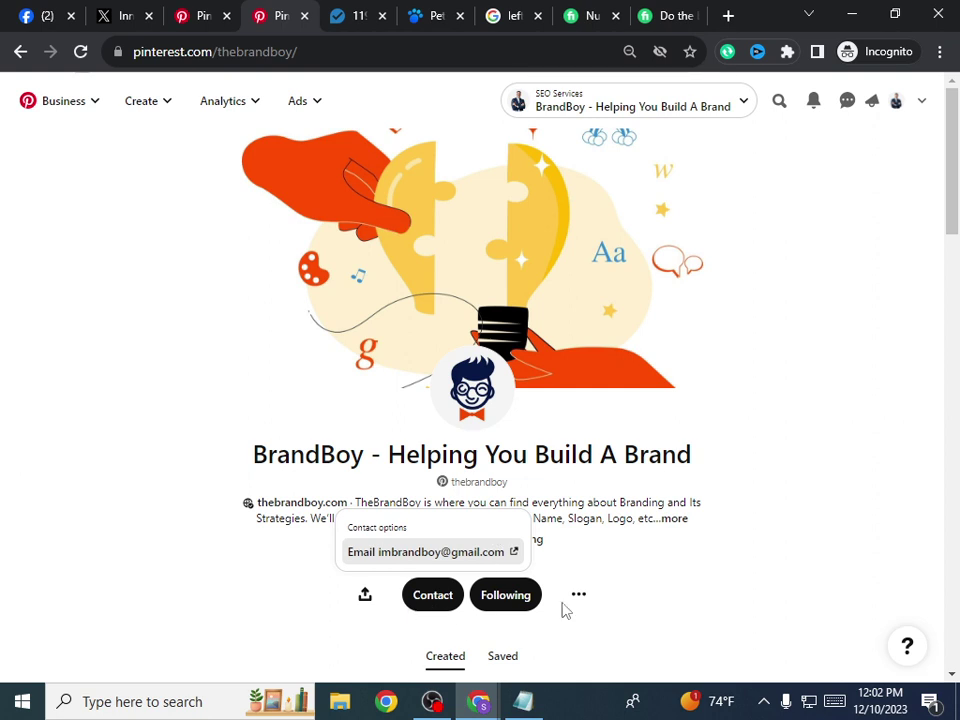
Step: Return to the dental care usa search results and browse further down the Pins
left_click(20, 52)
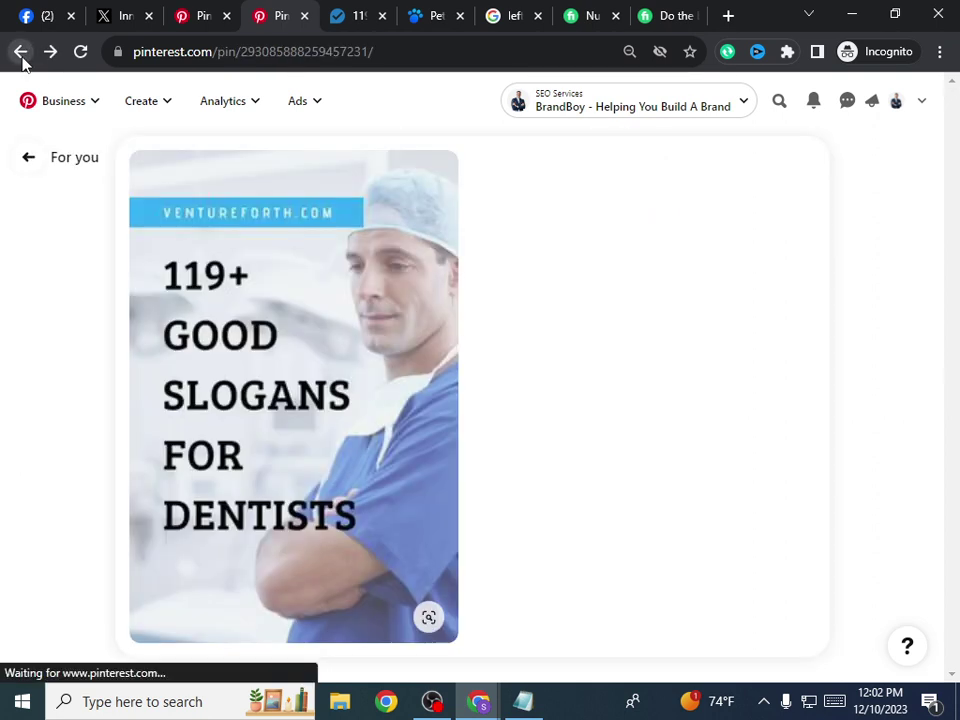
left_click(20, 52)
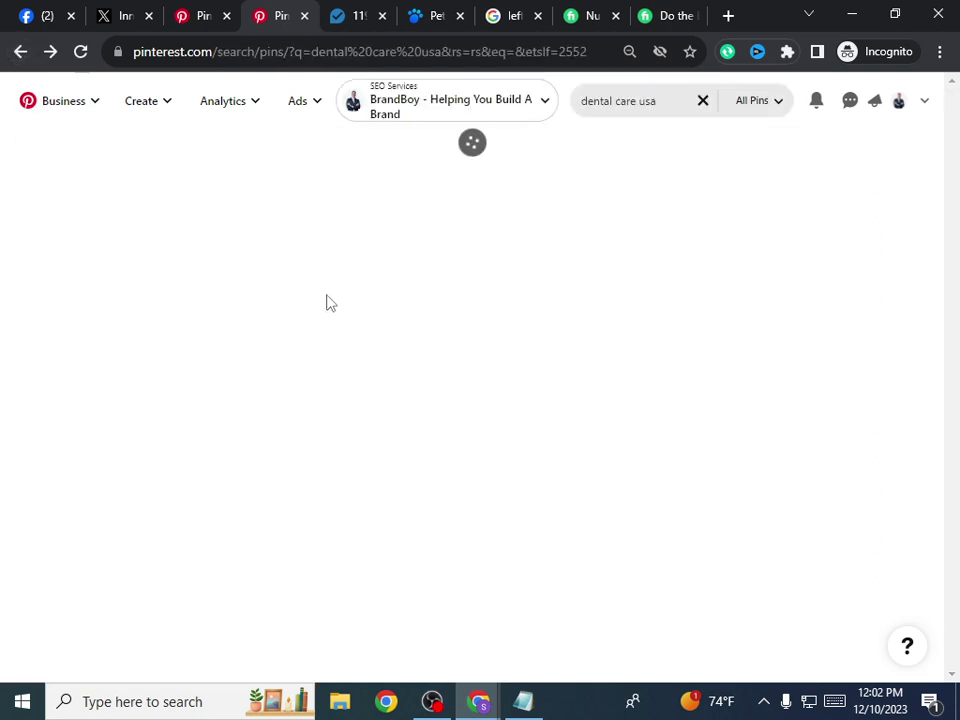
scroll(439, 221, "down", 3)
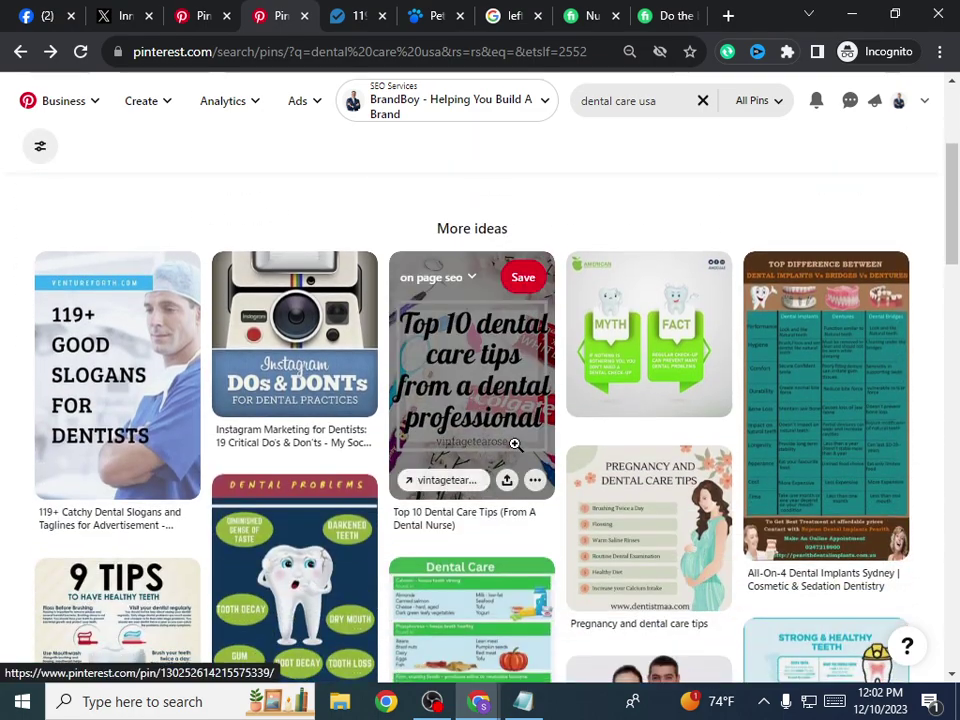
scroll(515, 444, "down", 10)
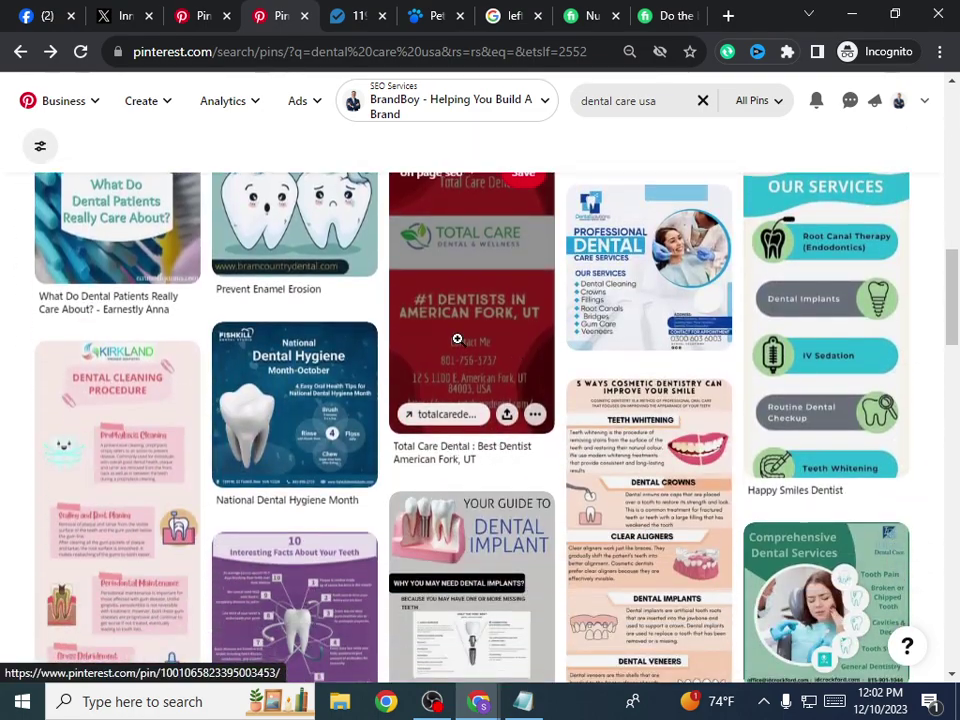
scroll(116, 388, "down", 3)
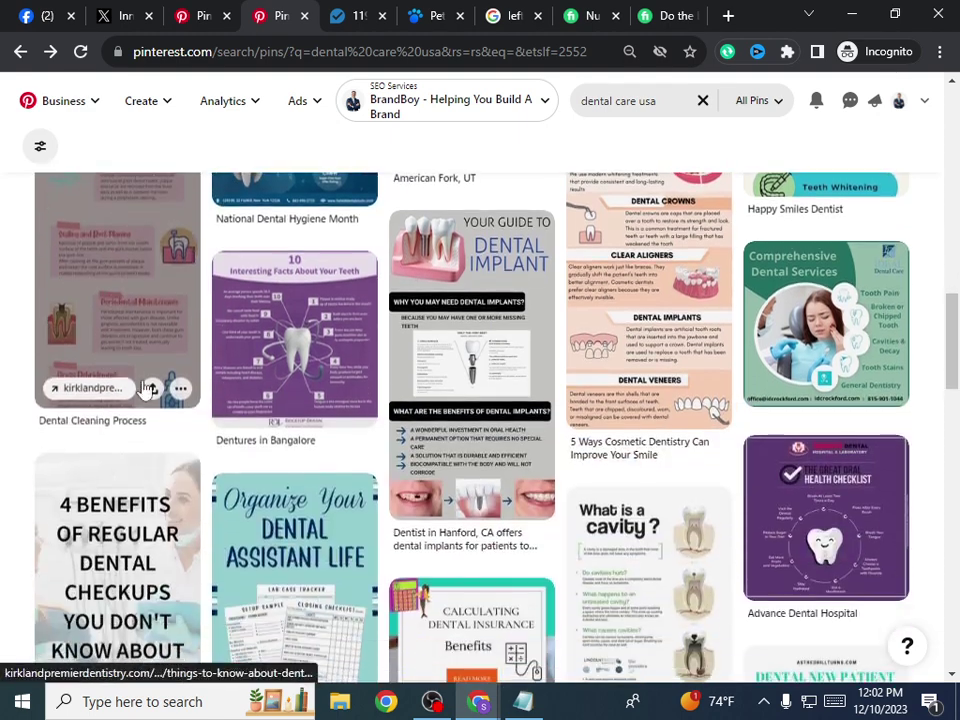
Step: Open the "Comprehensive Dental Services" Pin, follow its creator Ideal Dental Care & Dentures, and open that profile
left_click(842, 350)
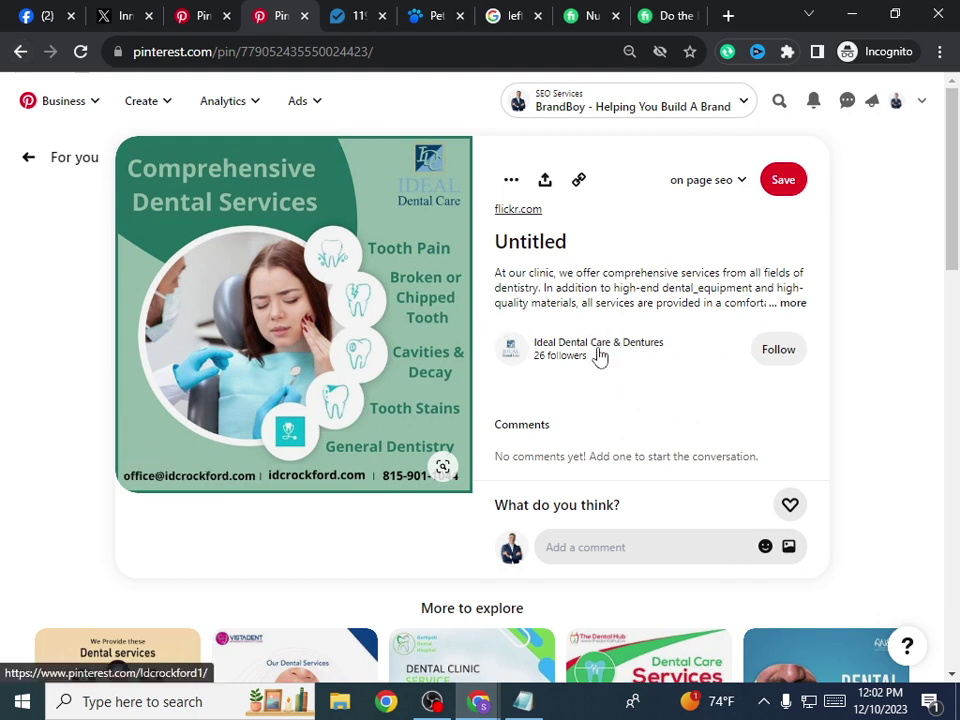
left_click(788, 350)
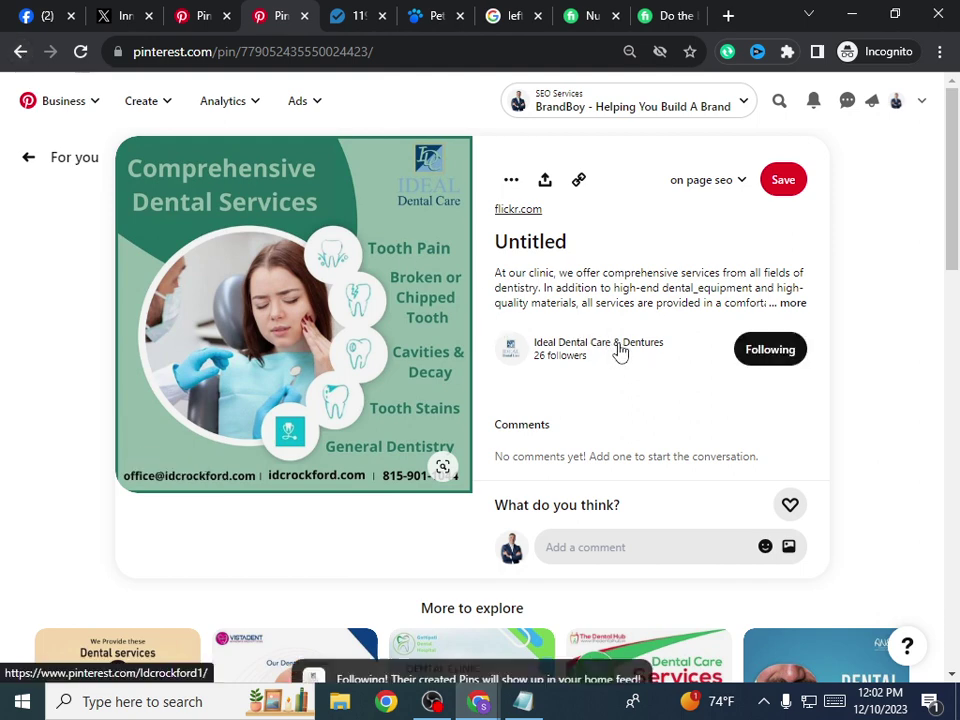
left_click(618, 345)
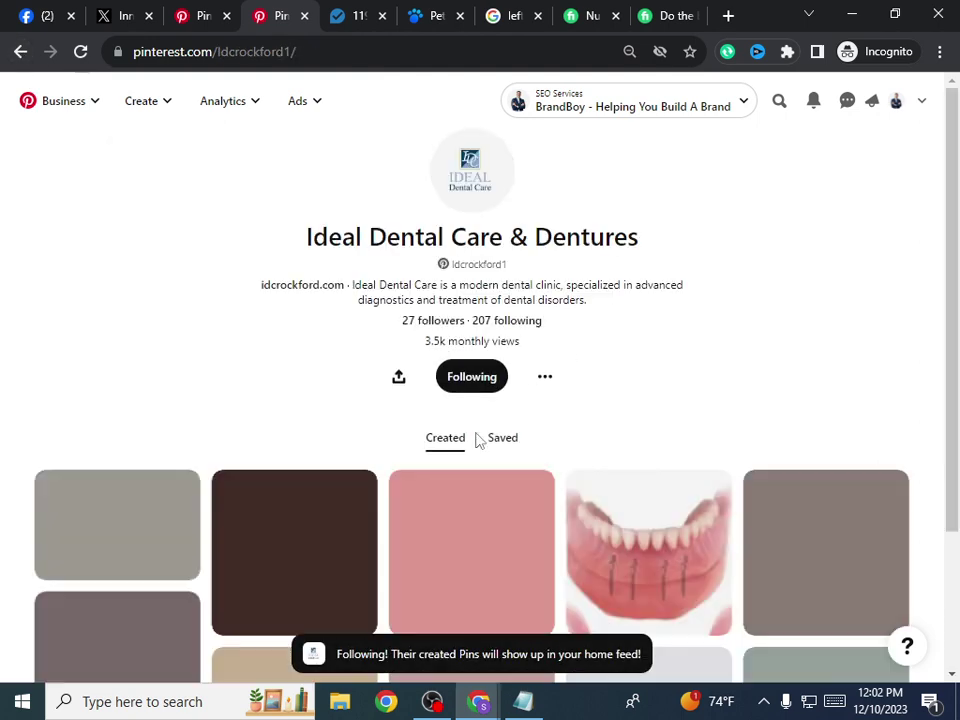
Step: Check the additional profile options and the sharing options of the Ideal Dental Care & Dentures profile
left_click(548, 380)
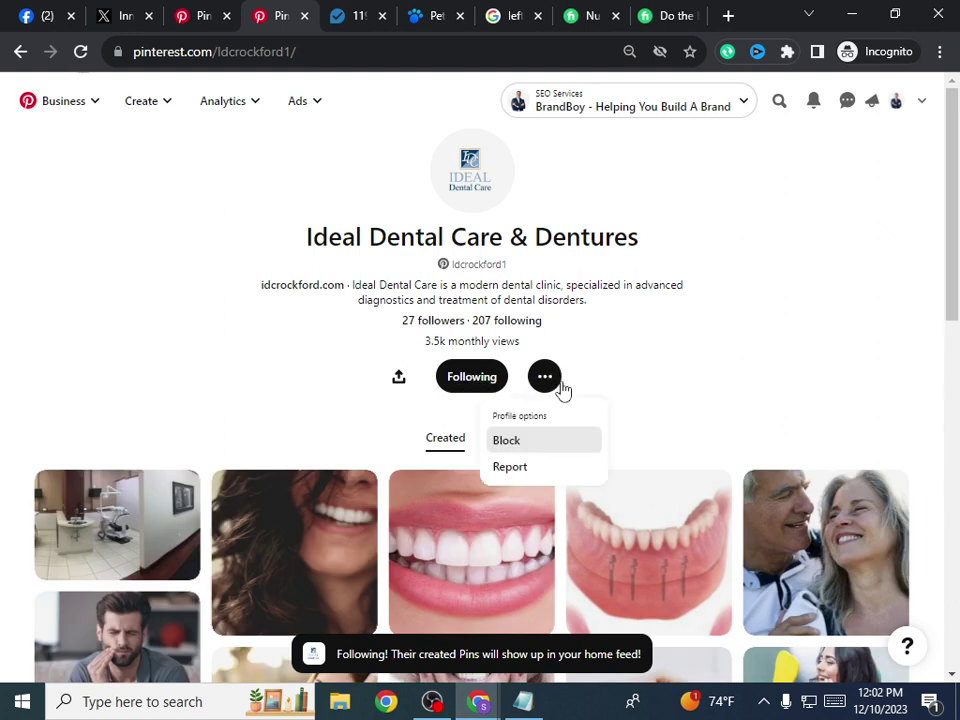
left_click(397, 379)
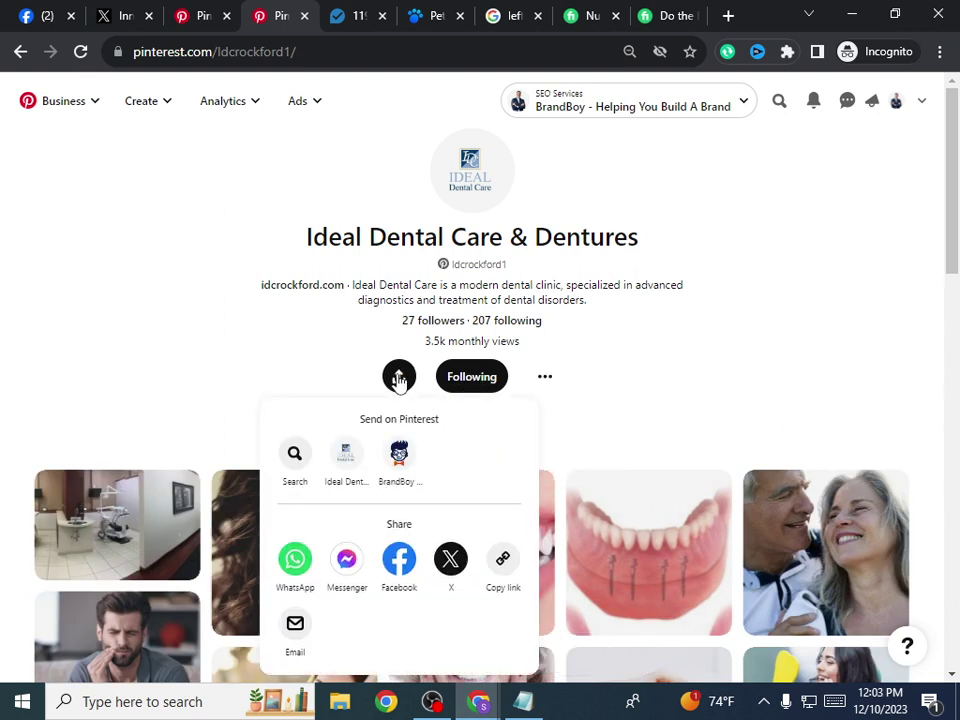
left_click(399, 380)
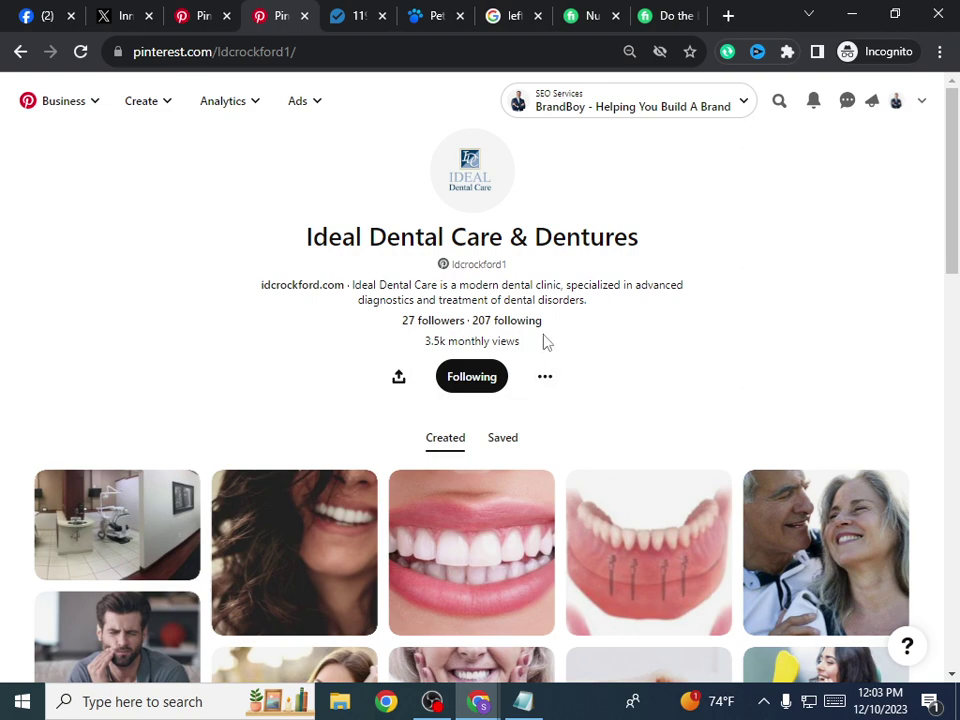
Step: Return to the "Comprehensive Dental Services" Pin and look over its comment section and related Pins
left_click(19, 53)
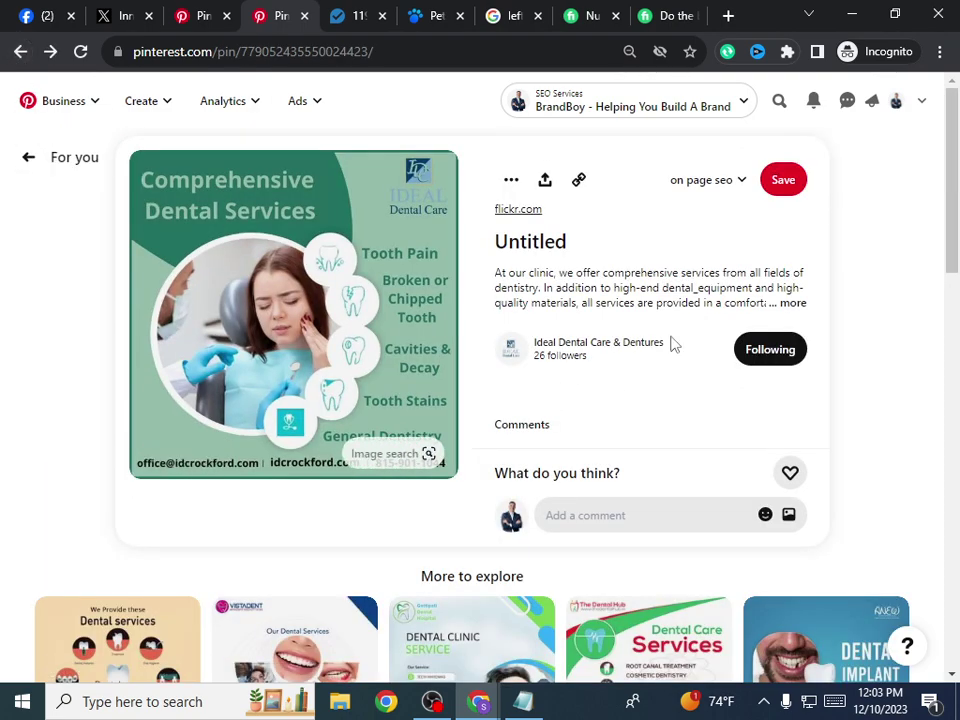
scroll(671, 340, "down", 4)
scroll(740, 390, "up", 2)
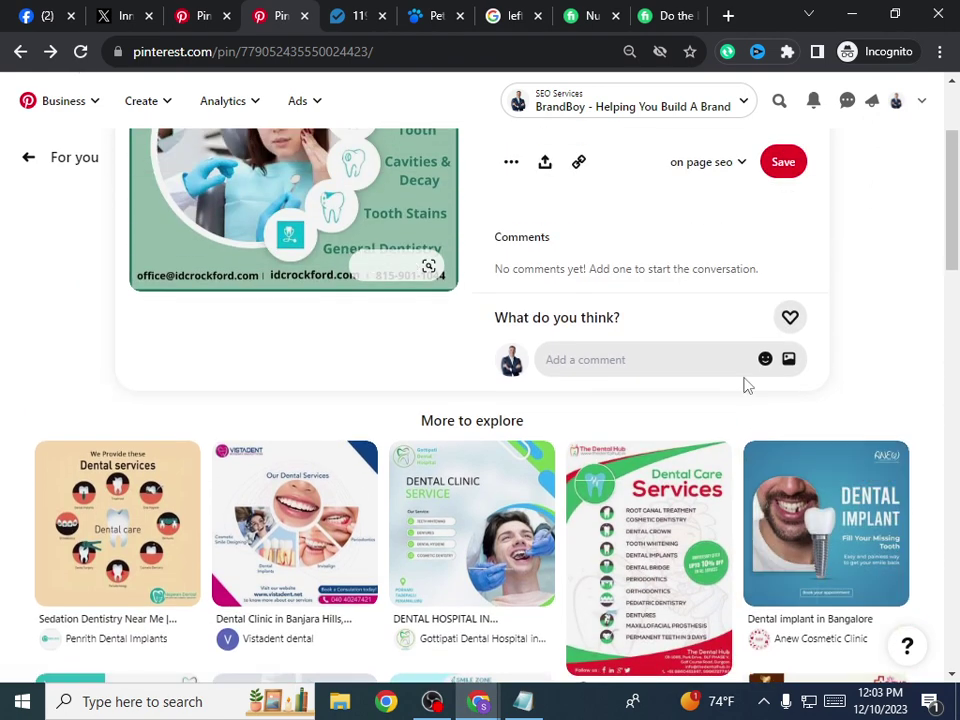
scroll(745, 386, "up", 2)
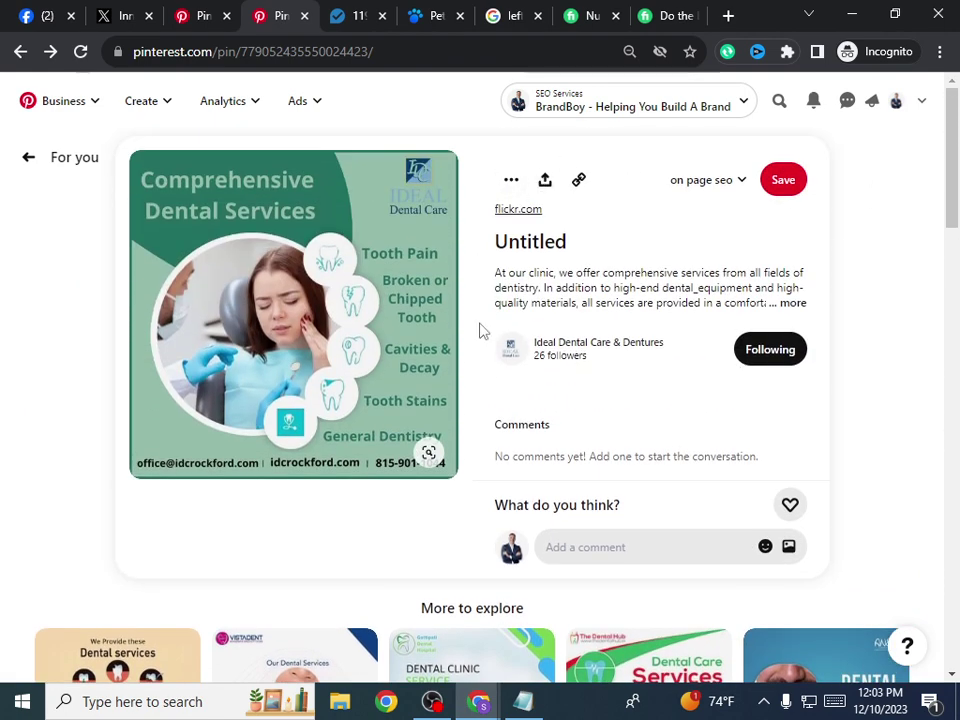
Step: Switch to the "Success of Freelancing.txt" notes in Notepad and review the Freelancing Roadmap's skills and media platforms
left_click(523, 701)
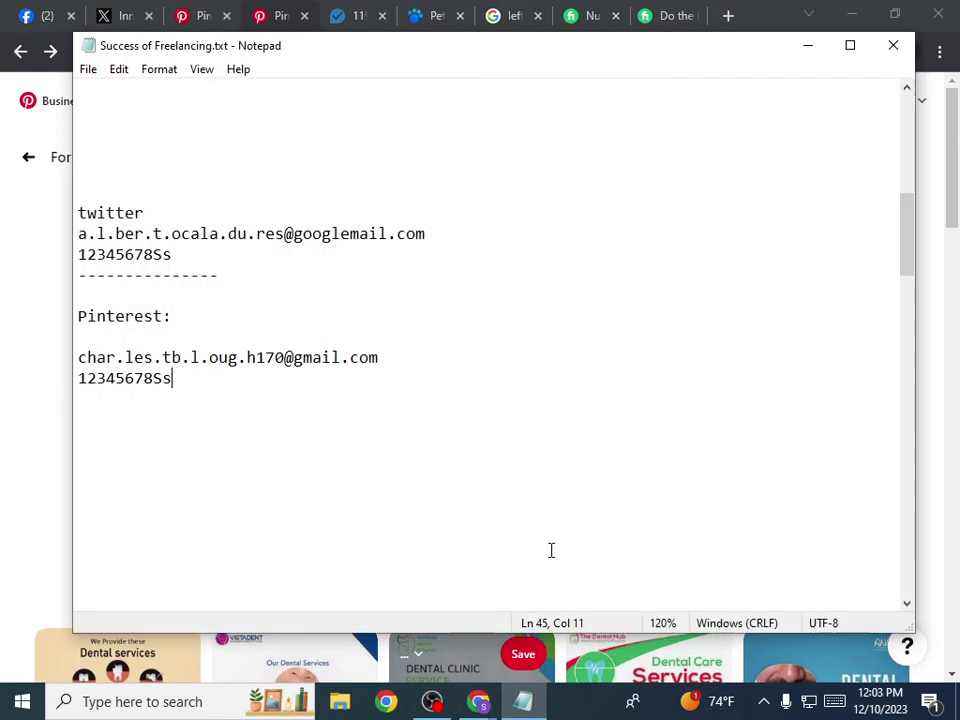
scroll(230, 355, "up", 8)
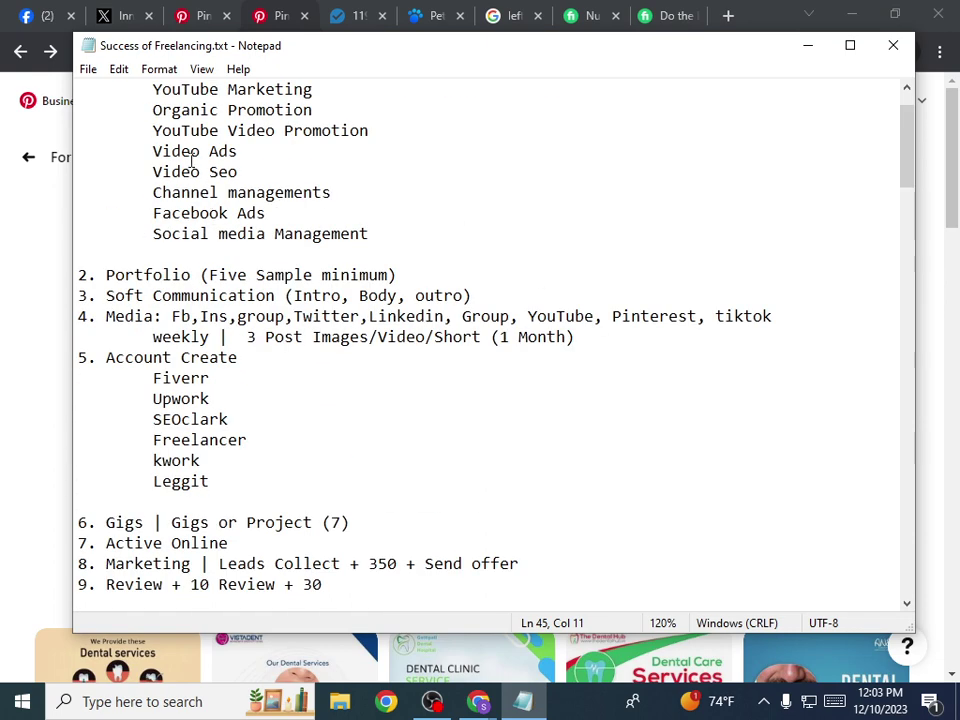
scroll(197, 260, "up", 1)
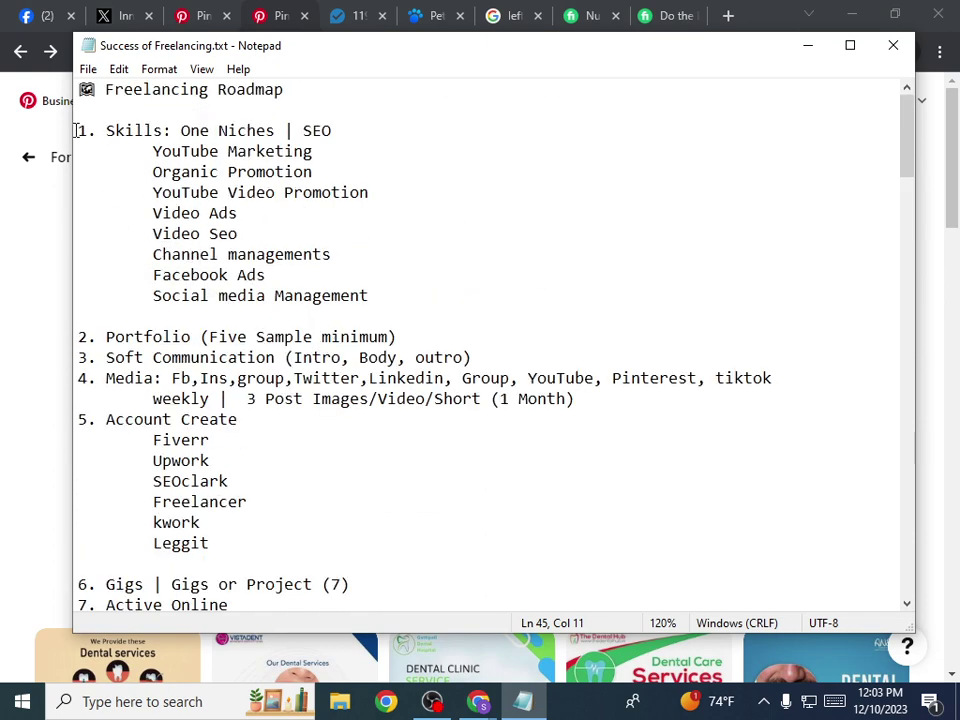
left_click_drag(75, 130, 354, 268)
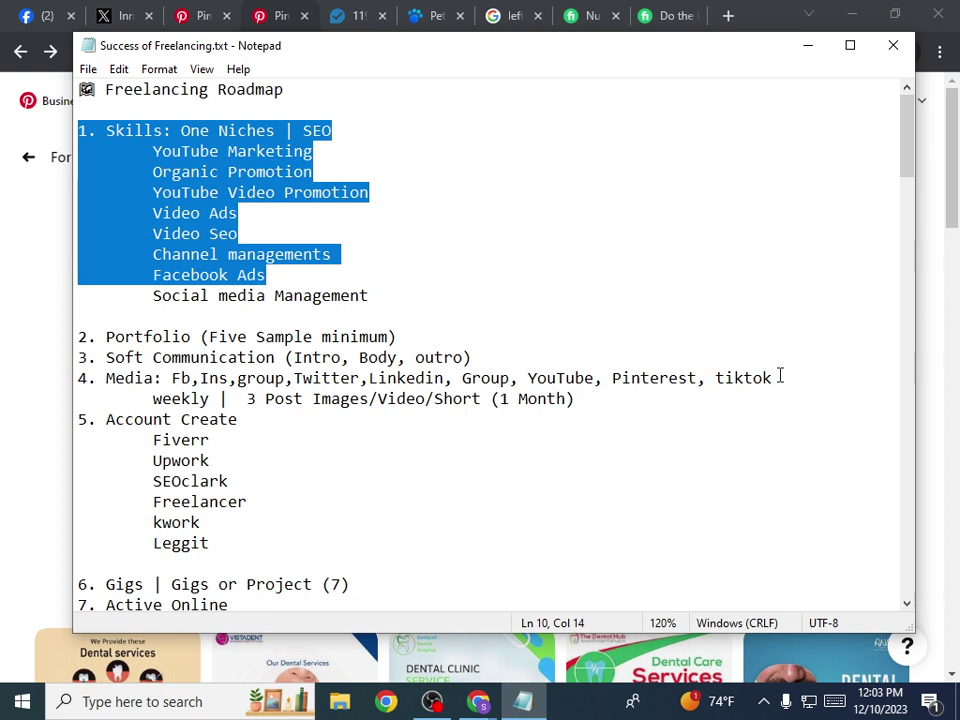
left_click_drag(683, 376, 631, 378)
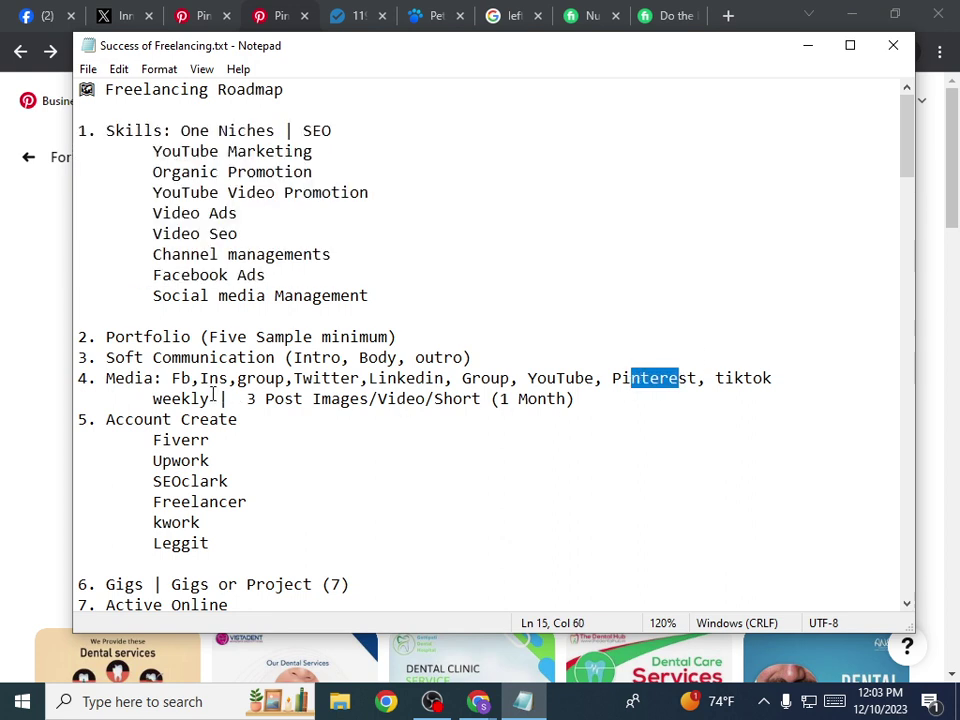
left_click_drag(293, 360, 397, 378)
left_click_drag(518, 378, 472, 378)
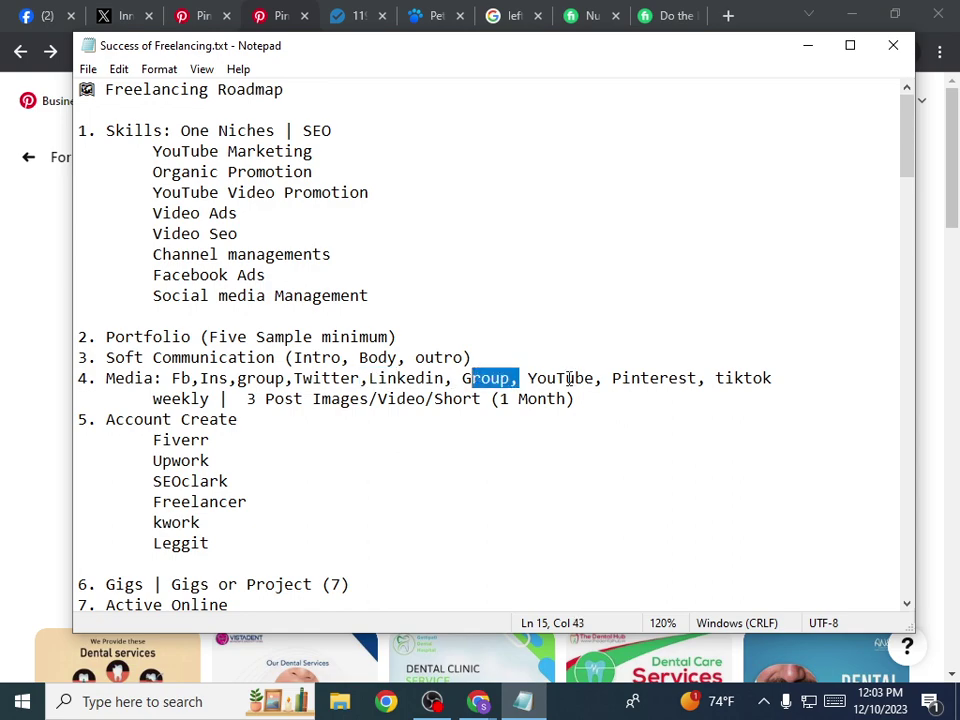
left_click_drag(602, 378, 540, 379)
Step: Save the "Success of Freelancing.txt" notes and close the open browser windows and Notepad
left_click(86, 68)
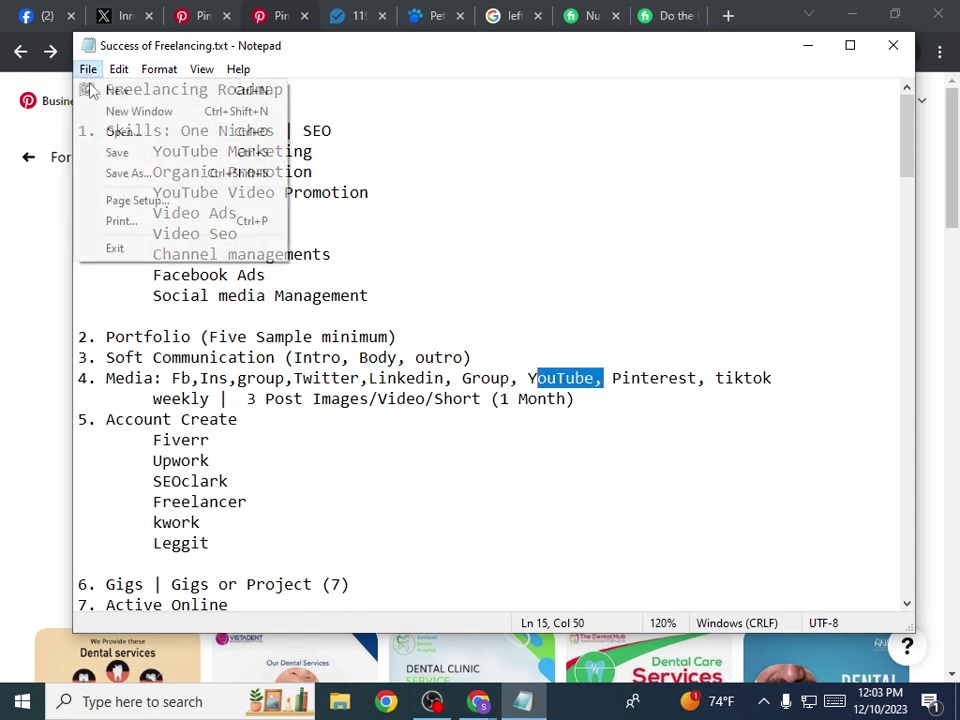
left_click(95, 152)
left_click(938, 13)
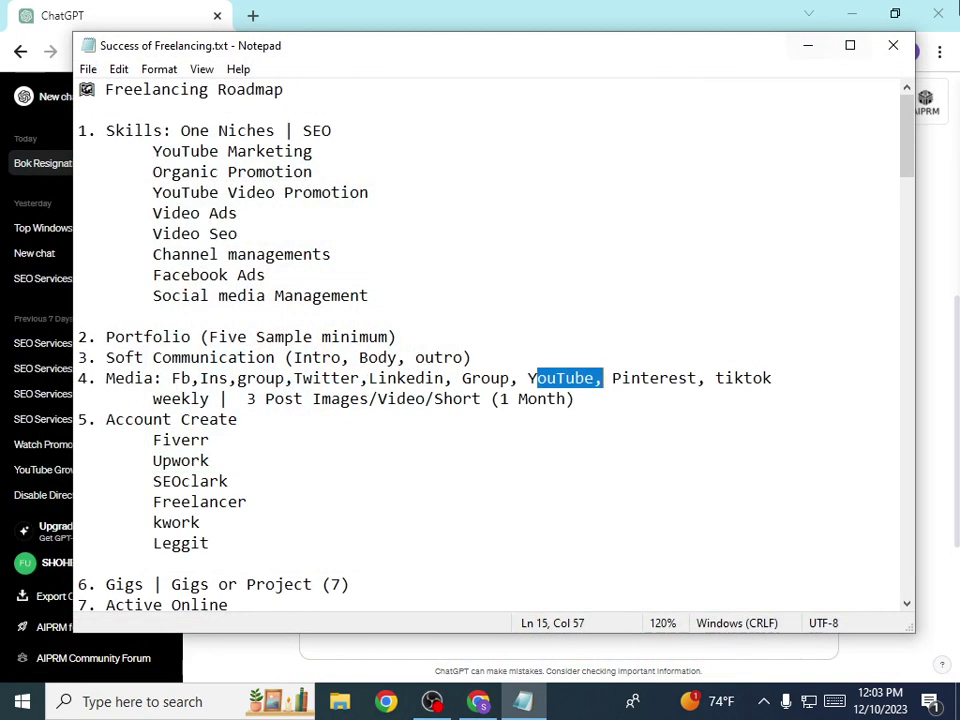
left_click(940, 10)
left_click(893, 45)
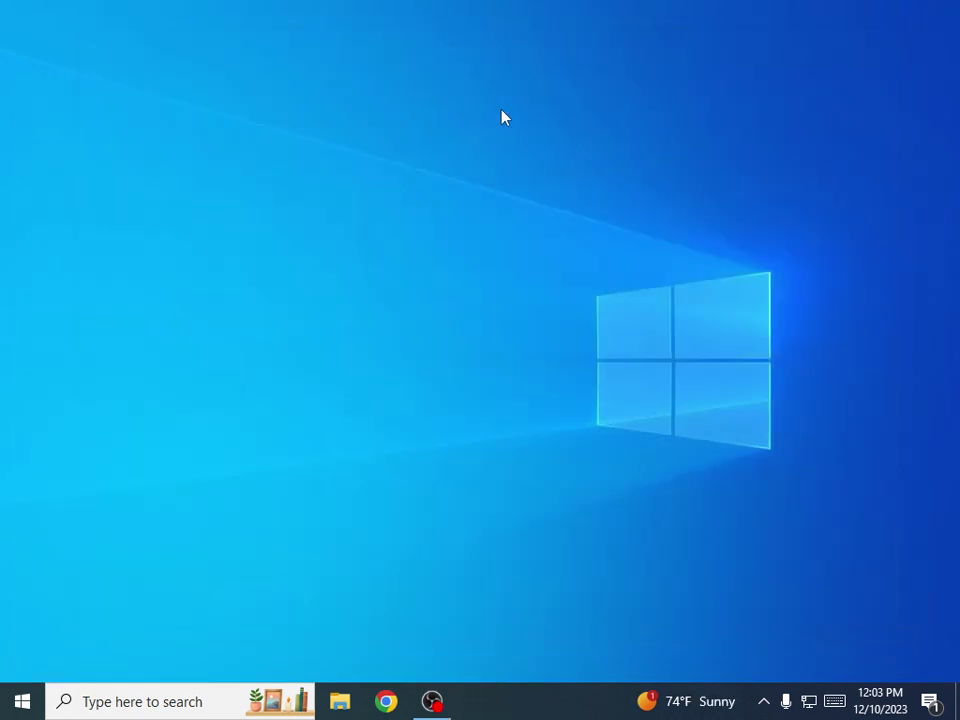
right_click(497, 107)
left_click(538, 158)
Step: Search Windows for CapCut
left_click(22, 703)
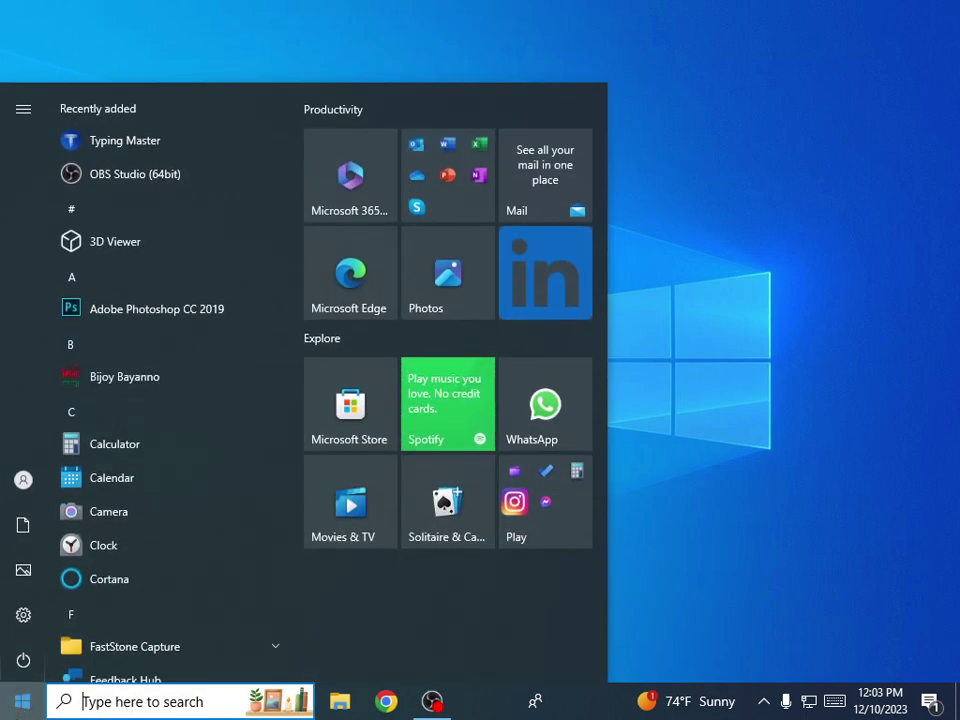
type("c")
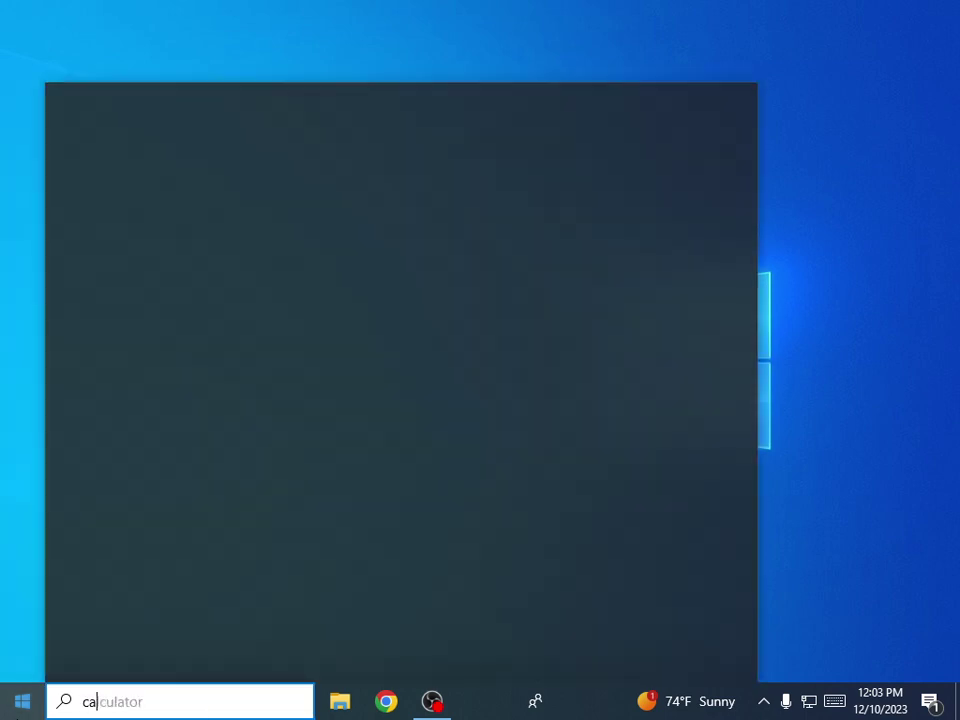
type("ap")
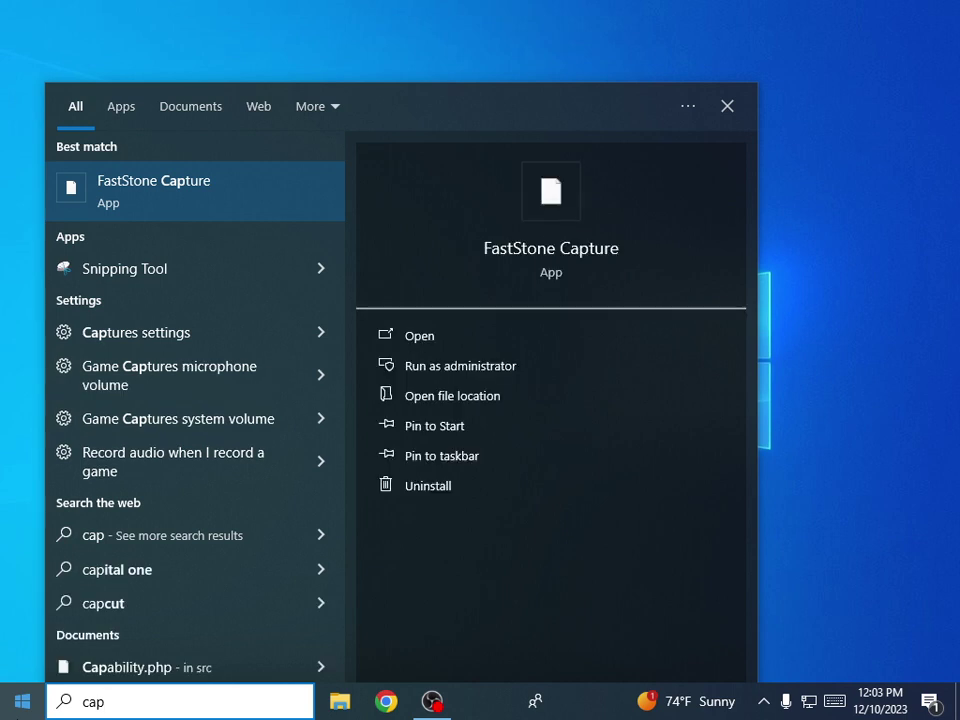
type("cu")
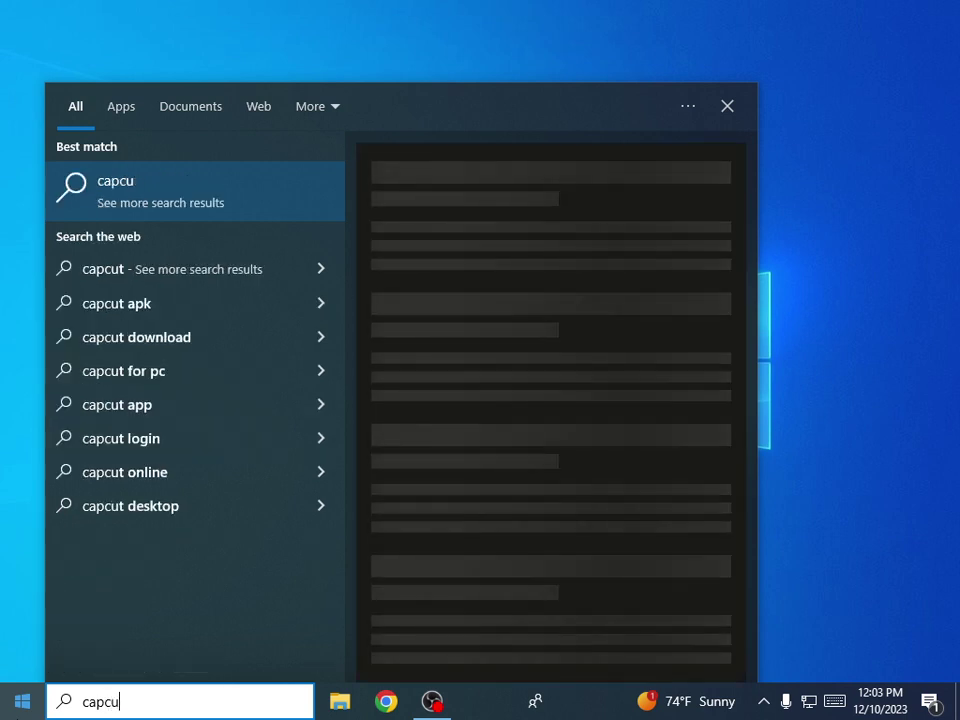